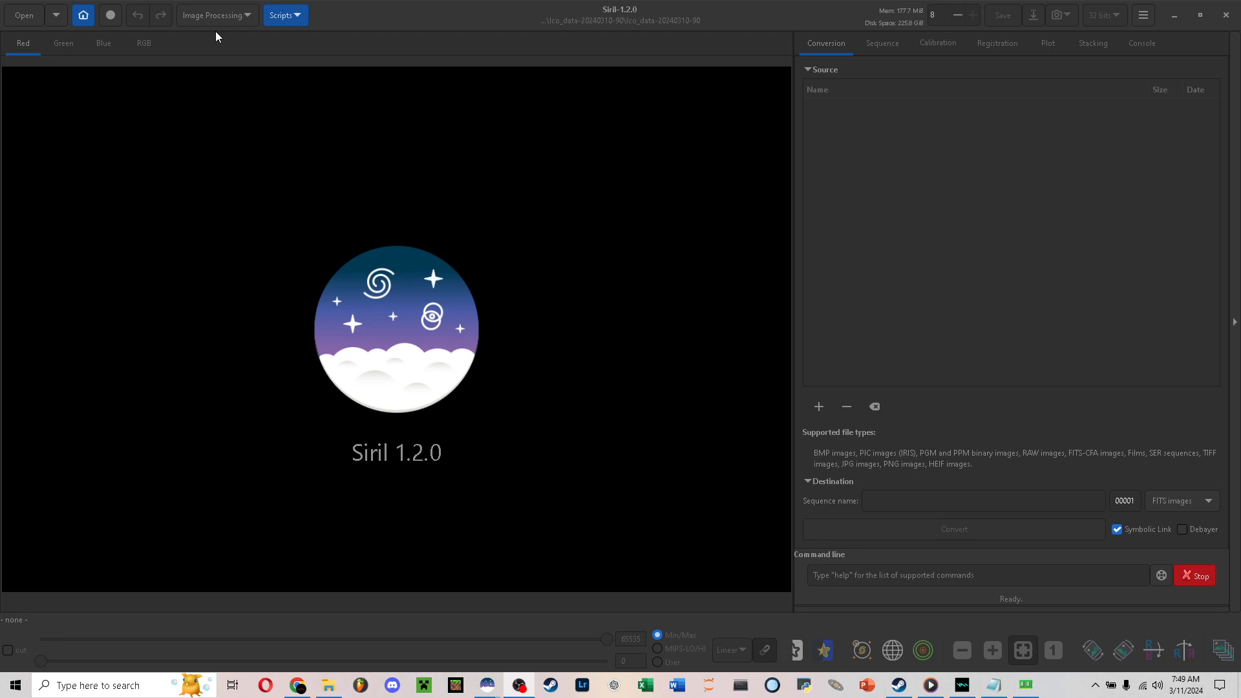
Open the RGB compositing tool to view its layer and alignment options, and close it
{"action": "left_click", "coordinate": [208, 15]}
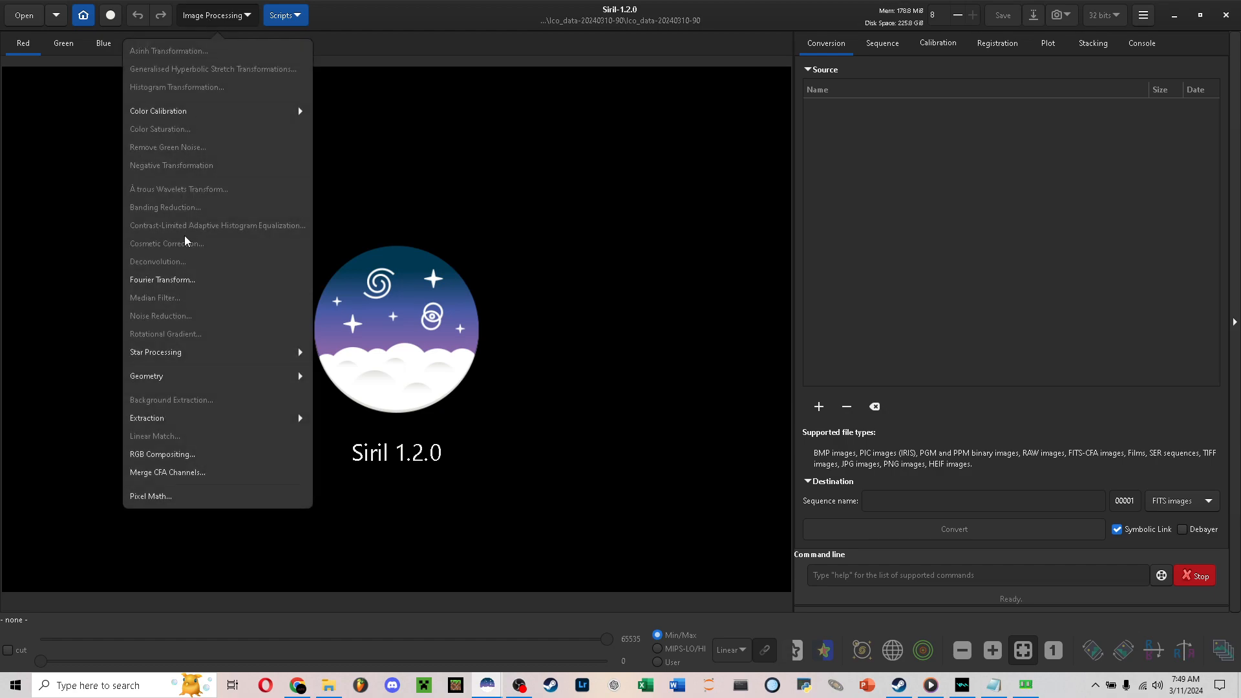
{"action": "left_click", "coordinate": [164, 457]}
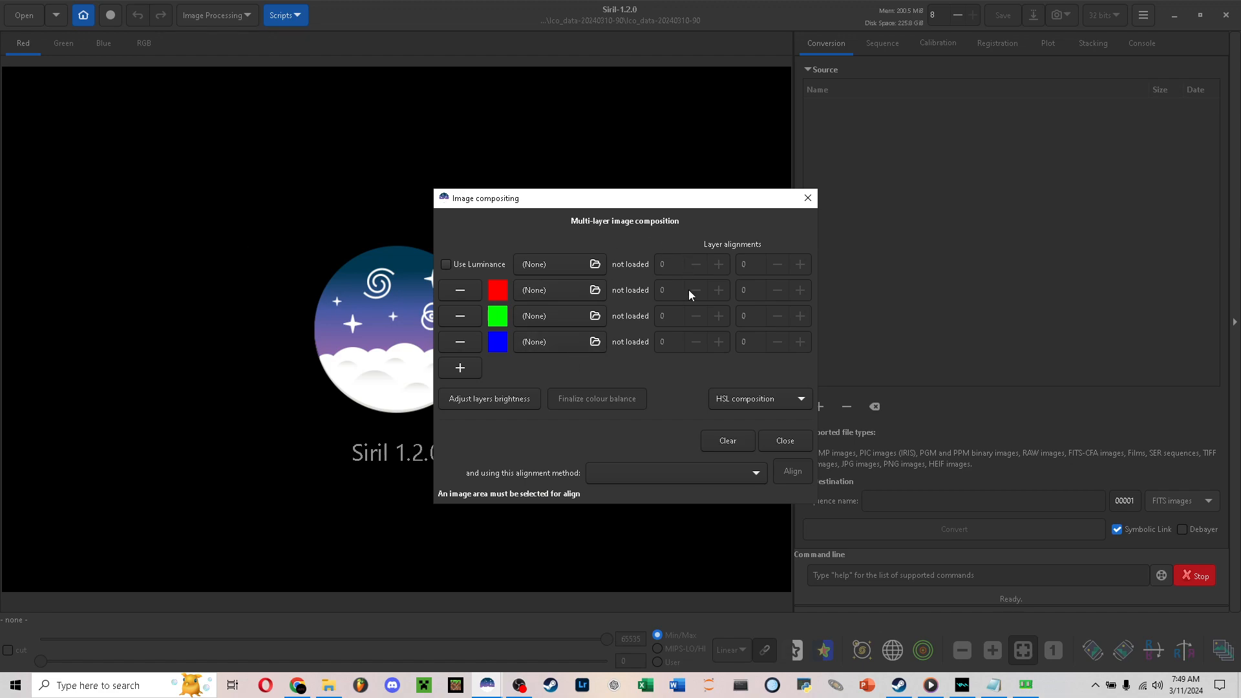
{"action": "left_click", "coordinate": [808, 199]}
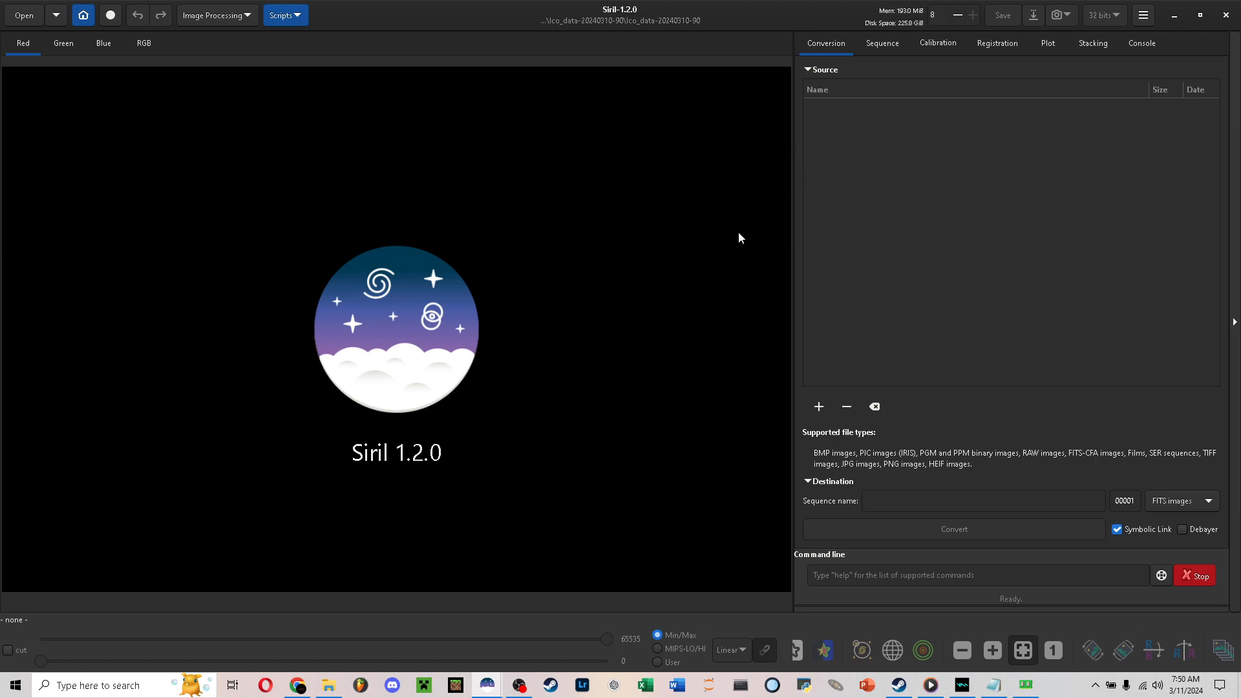
Switch to File Explorer and look through the image files in the blue filter and gp V filter folders
{"action": "left_click", "coordinate": [329, 685]}
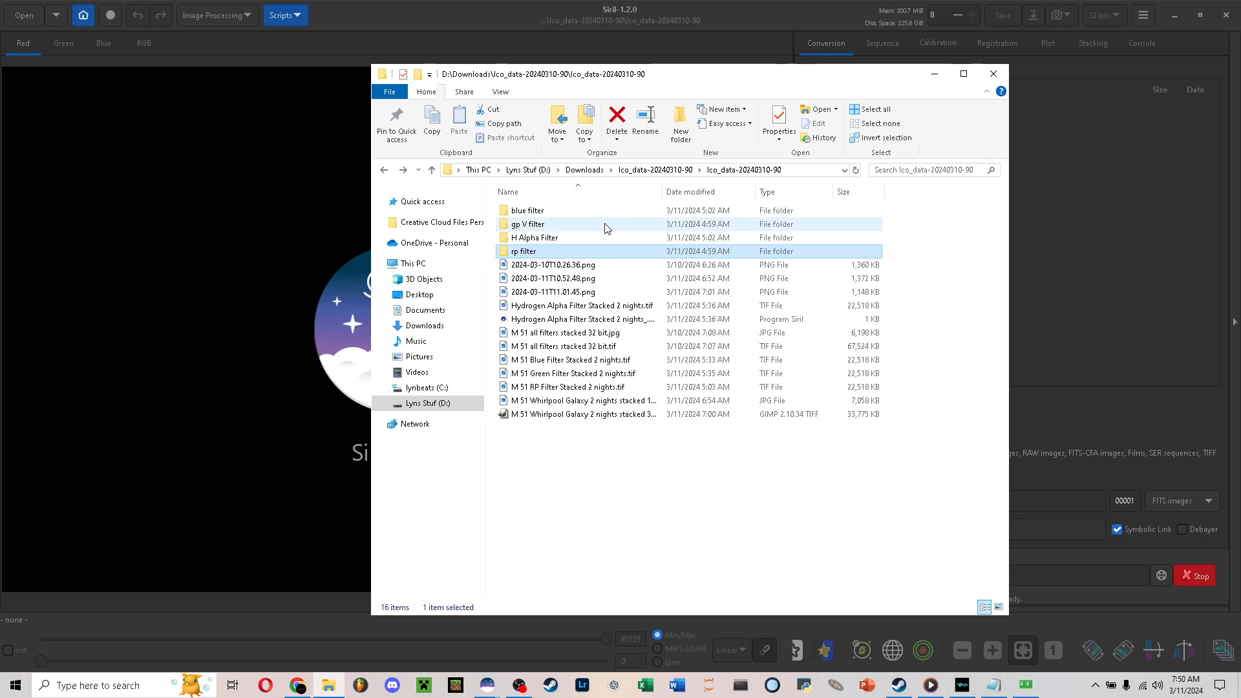
{"action": "double_click", "coordinate": [554, 212]}
{"action": "key", "text": "BackSpace"}
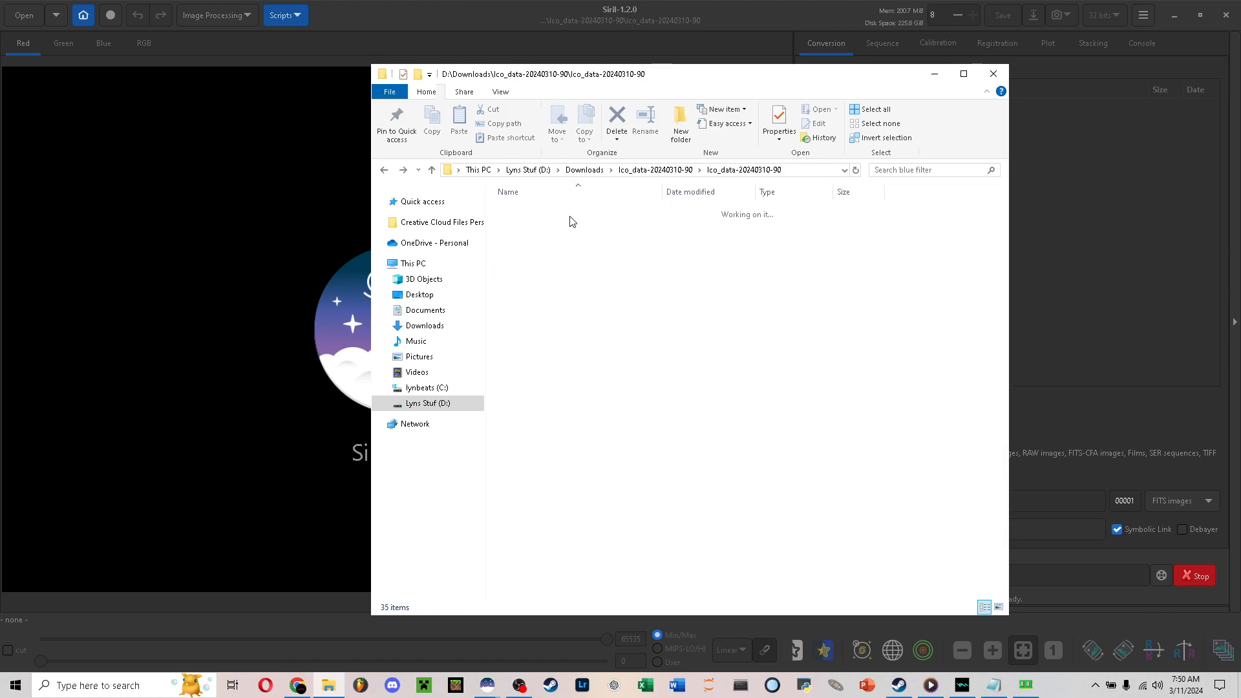
{"action": "double_click", "coordinate": [555, 223]}
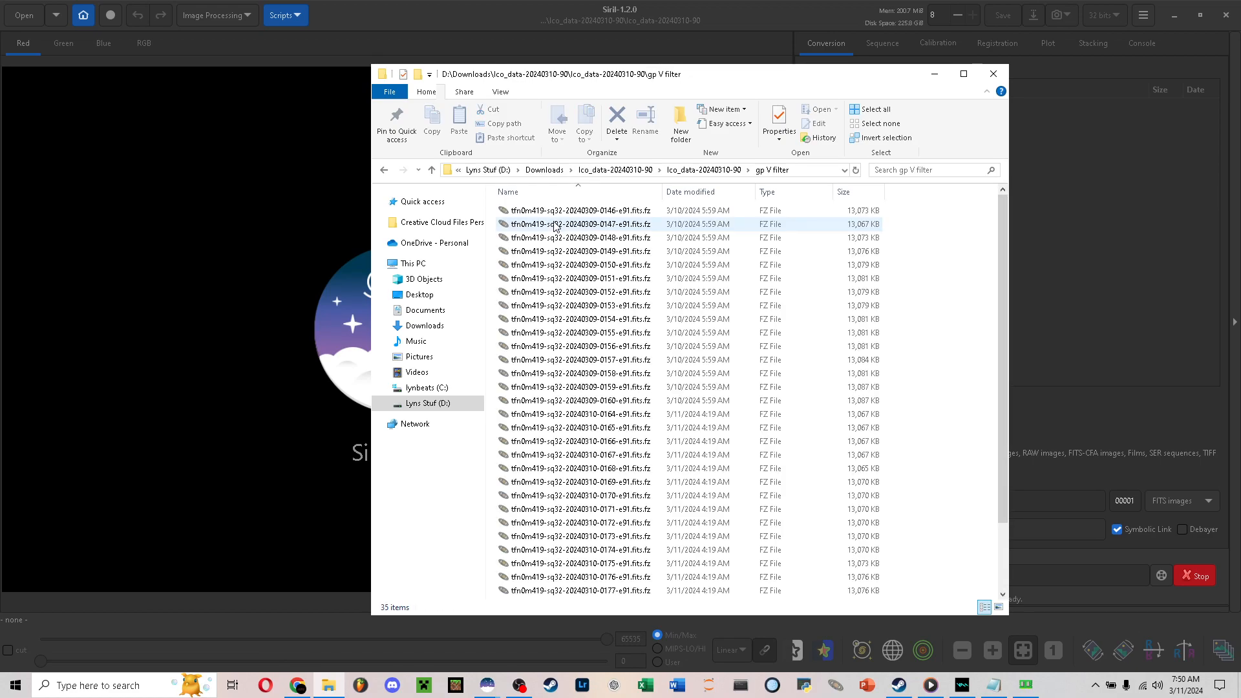
{"action": "scroll", "coordinate": [554, 232], "scroll_direction": "down", "scroll_amount": 2}
{"action": "scroll", "coordinate": [554, 239], "scroll_direction": "up", "scroll_amount": 2}
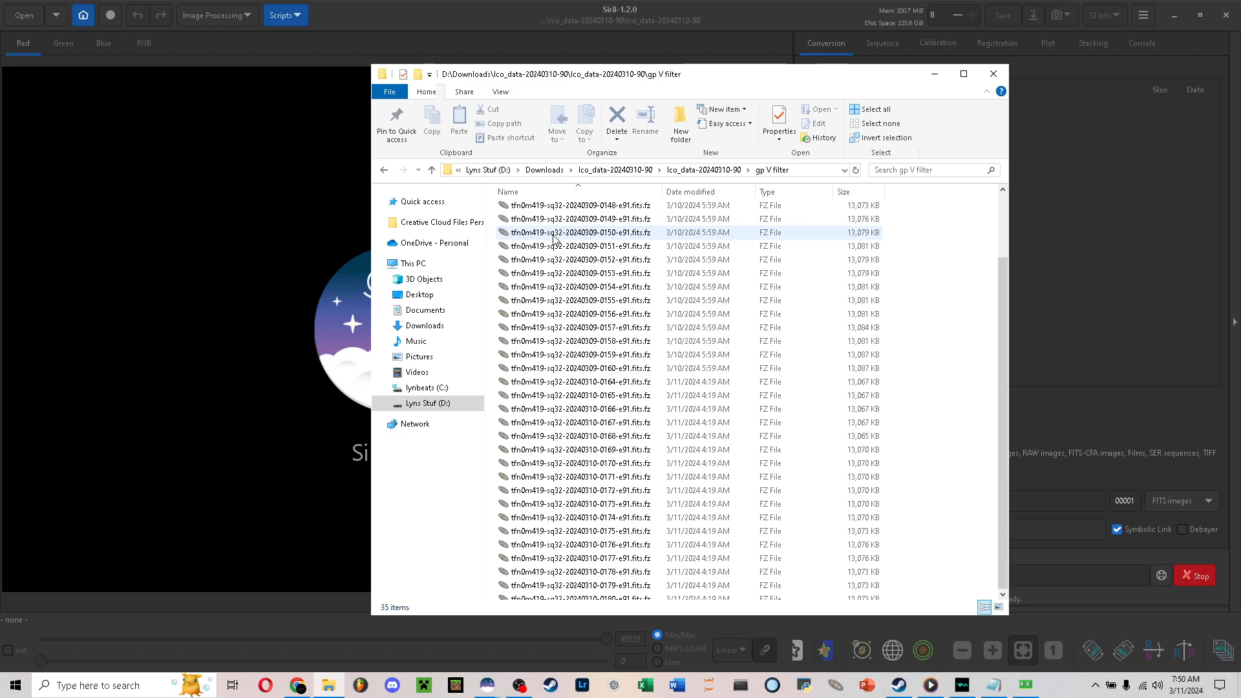
{"action": "key", "text": "BackSpace"}
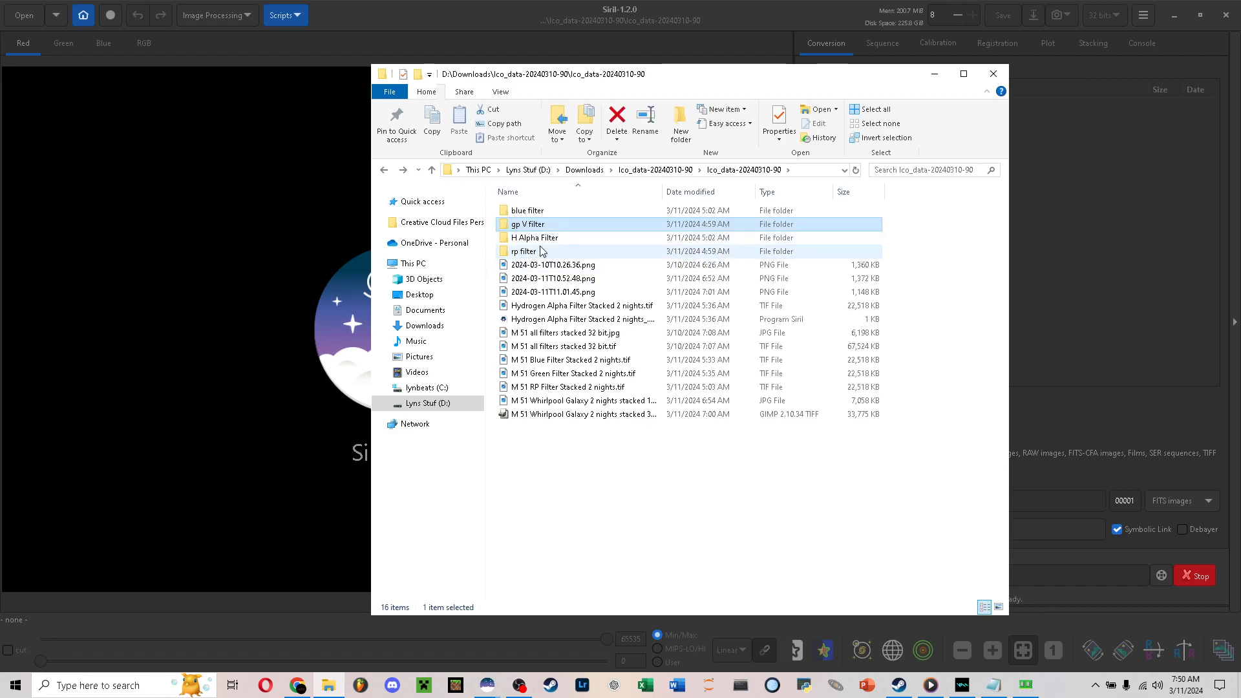
Look through the image files in the H Alpha Filter and rp filter folders
{"action": "double_click", "coordinate": [542, 238]}
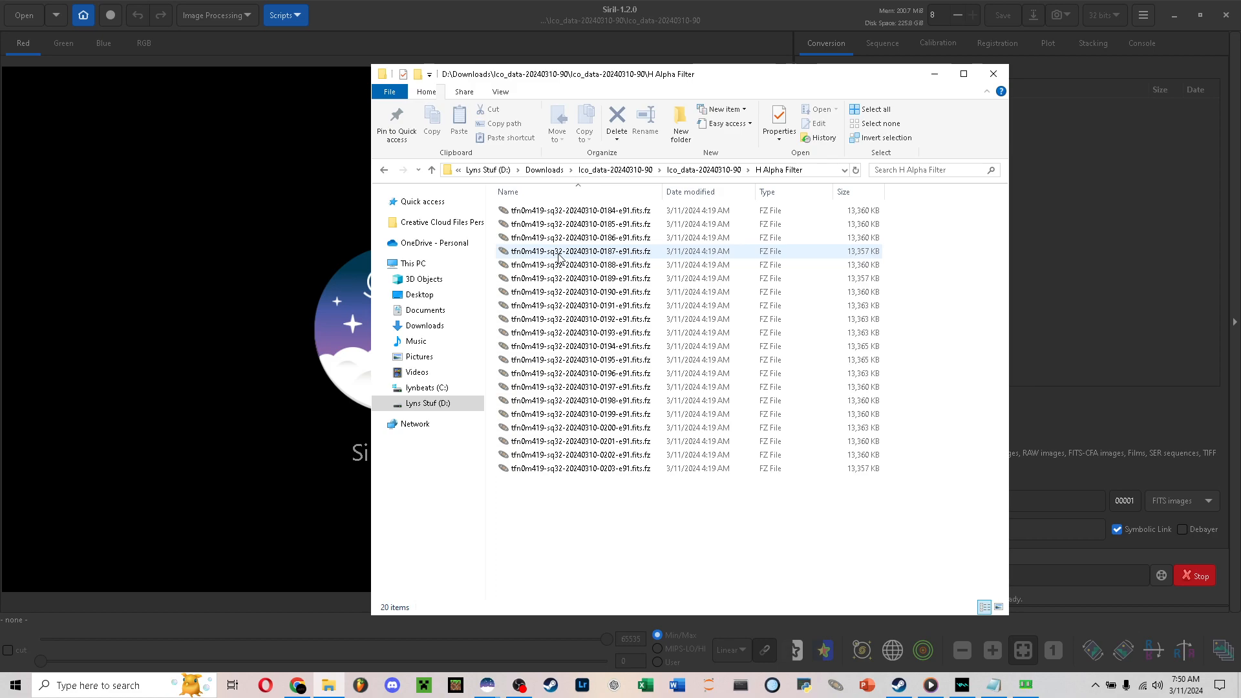
{"action": "key", "text": "BackSpace"}
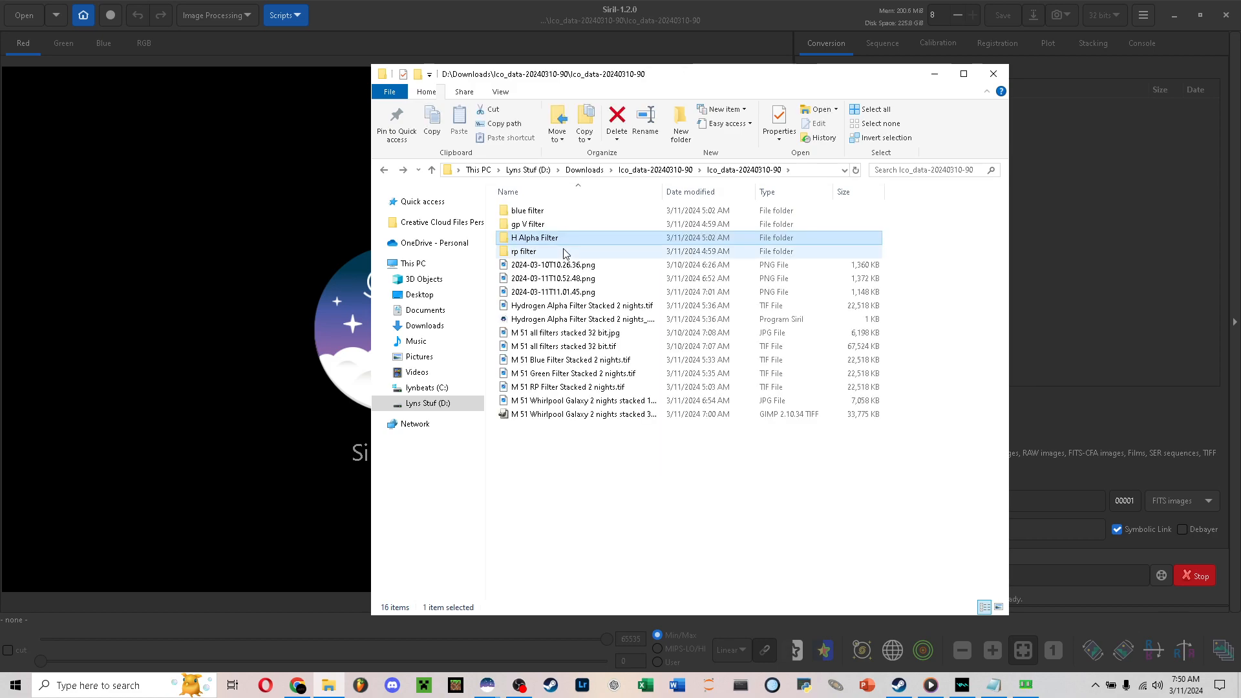
{"action": "double_click", "coordinate": [564, 252]}
{"action": "scroll", "coordinate": [607, 250], "scroll_direction": "down", "scroll_amount": 2}
{"action": "scroll", "coordinate": [608, 251], "scroll_direction": "up", "scroll_amount": 2}
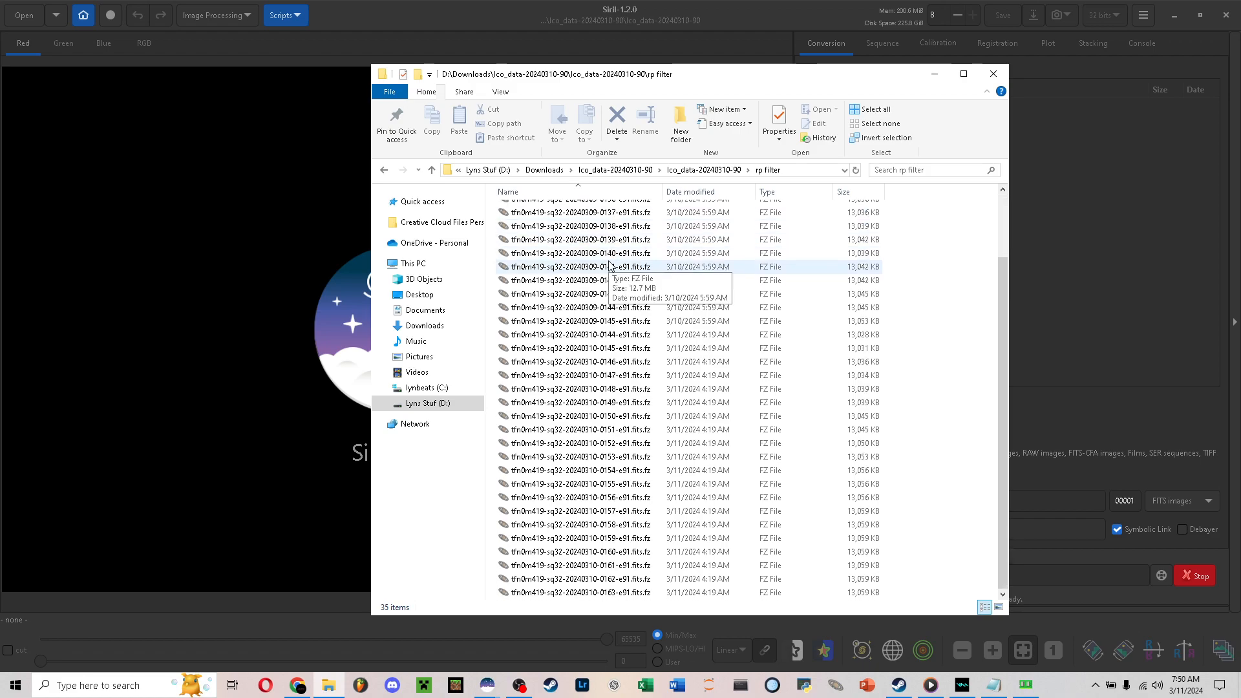
{"action": "scroll", "coordinate": [611, 265], "scroll_direction": "up", "scroll_amount": 2}
{"action": "key", "text": "alt+Left"}
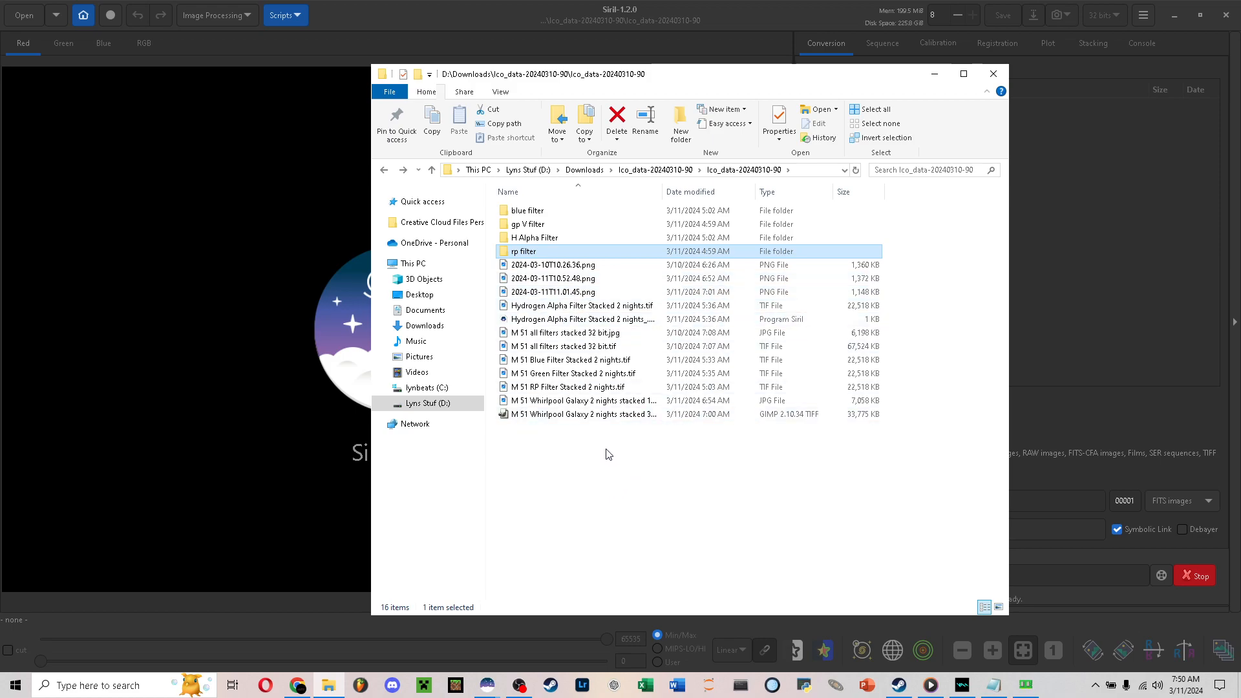
{"action": "double_click", "coordinate": [588, 252]}
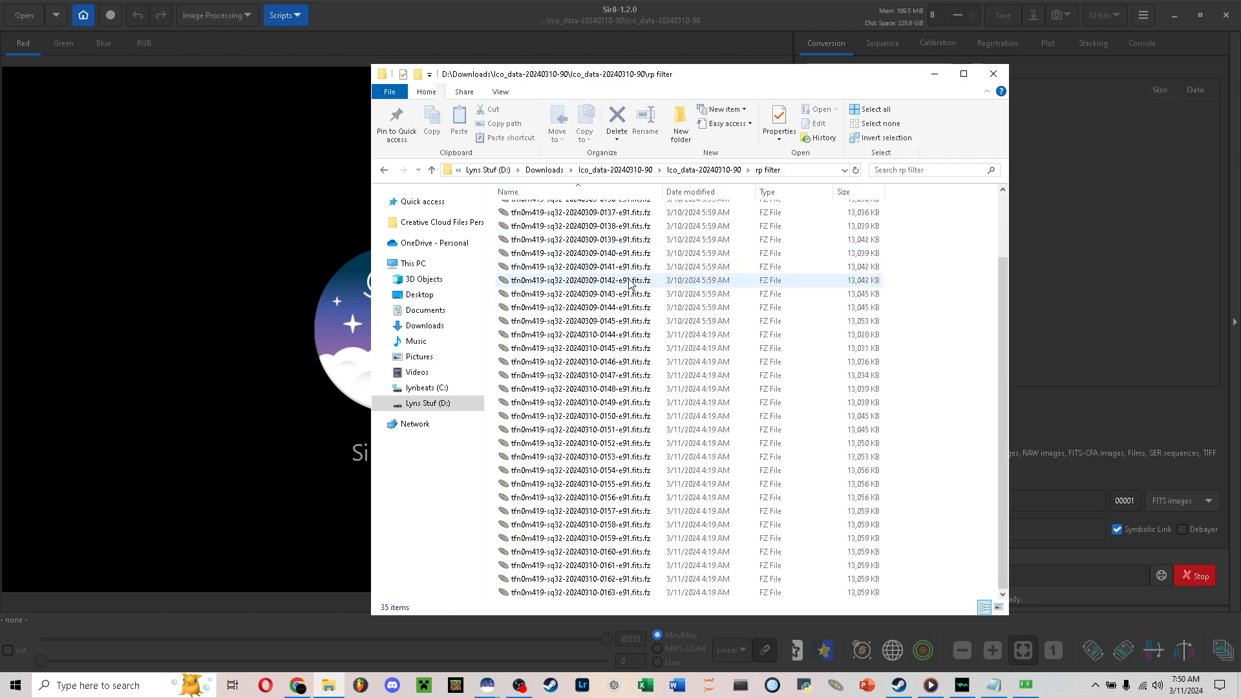
{"action": "key", "text": "alt+Left"}
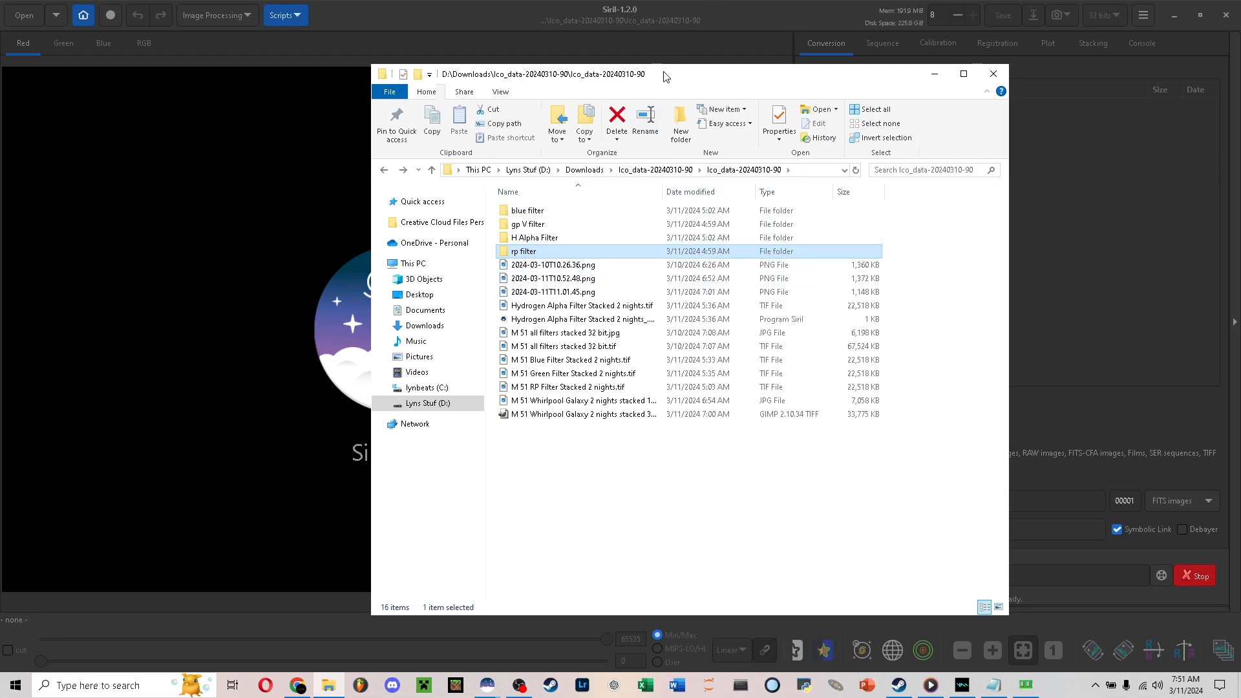
Load all image files from the rp filter folder into Siril's conversion source list
{"action": "left_click_drag", "start_coordinate": [670, 78], "coordinate": [614, 46]}
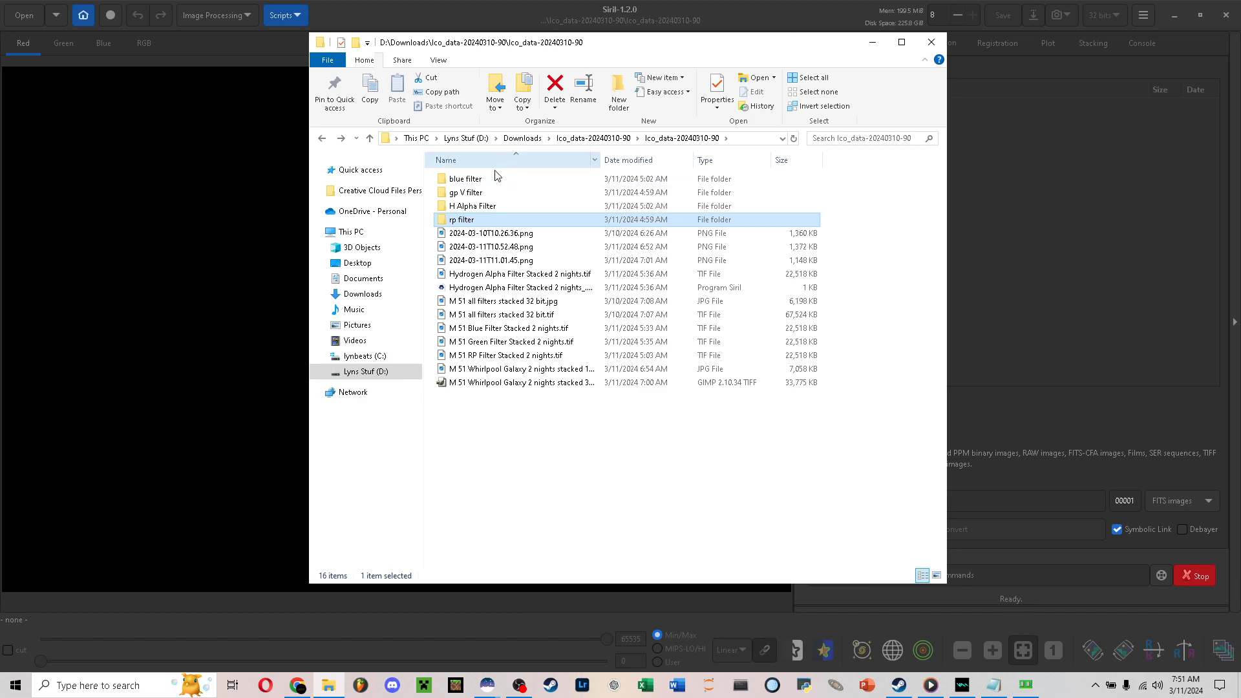
{"action": "double_click", "coordinate": [489, 221]}
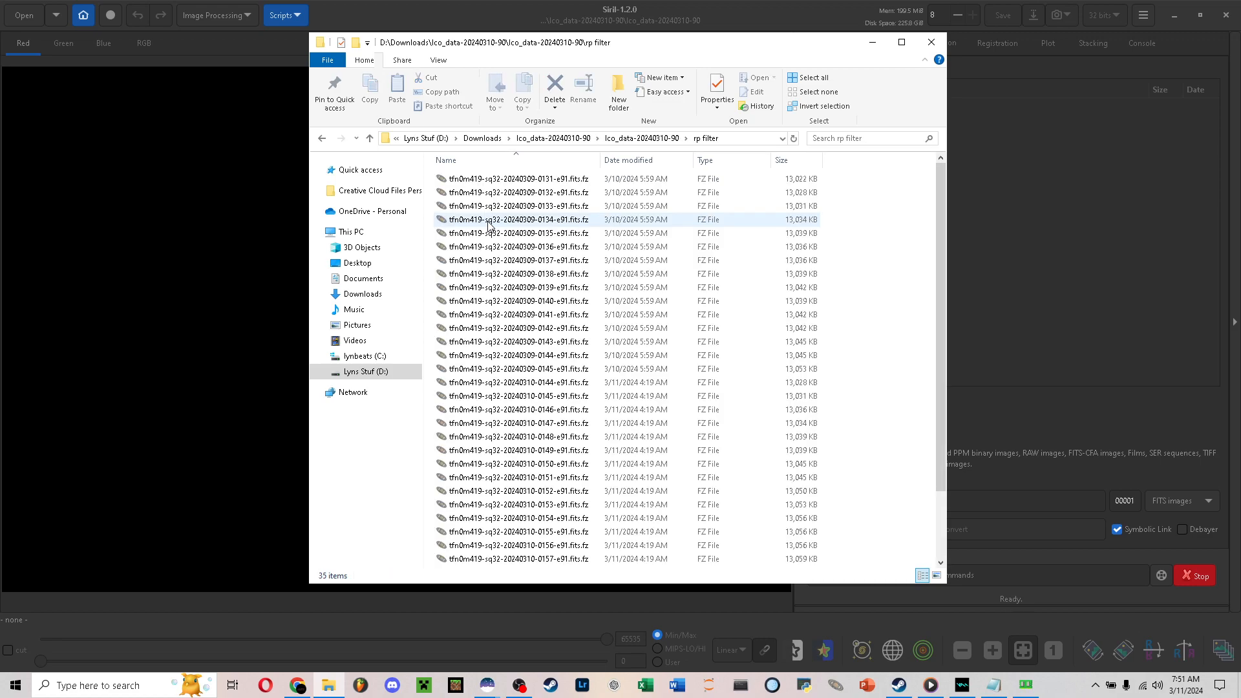
{"action": "key", "text": "ctrl+a"}
{"action": "scroll", "coordinate": [546, 257], "scroll_direction": "down", "scroll_amount": 1}
{"action": "scroll", "coordinate": [548, 260], "scroll_direction": "down", "scroll_amount": 1}
{"action": "scroll", "coordinate": [583, 176], "scroll_direction": "up", "scroll_amount": 1}
{"action": "scroll", "coordinate": [561, 212], "scroll_direction": "down", "scroll_amount": 1}
{"action": "scroll", "coordinate": [561, 251], "scroll_direction": "up", "scroll_amount": 2}
{"action": "scroll", "coordinate": [561, 251], "scroll_direction": "up", "scroll_amount": 2}
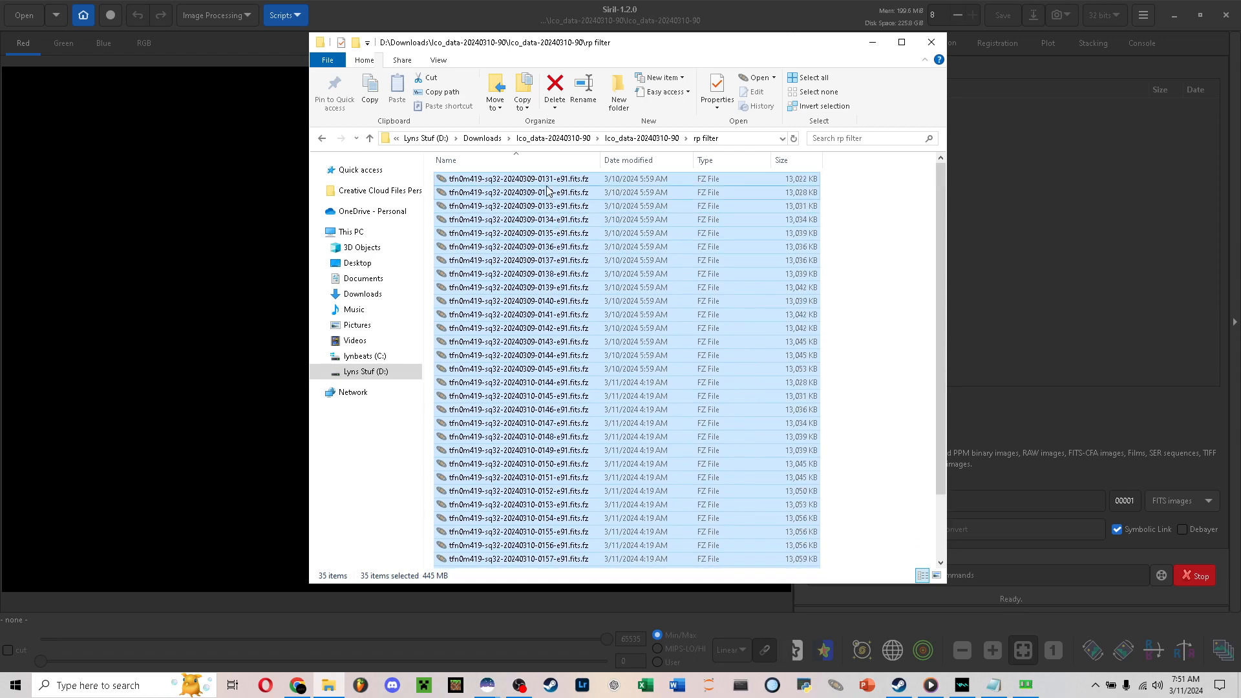
{"action": "left_click_drag", "start_coordinate": [537, 187], "coordinate": [1041, 218]}
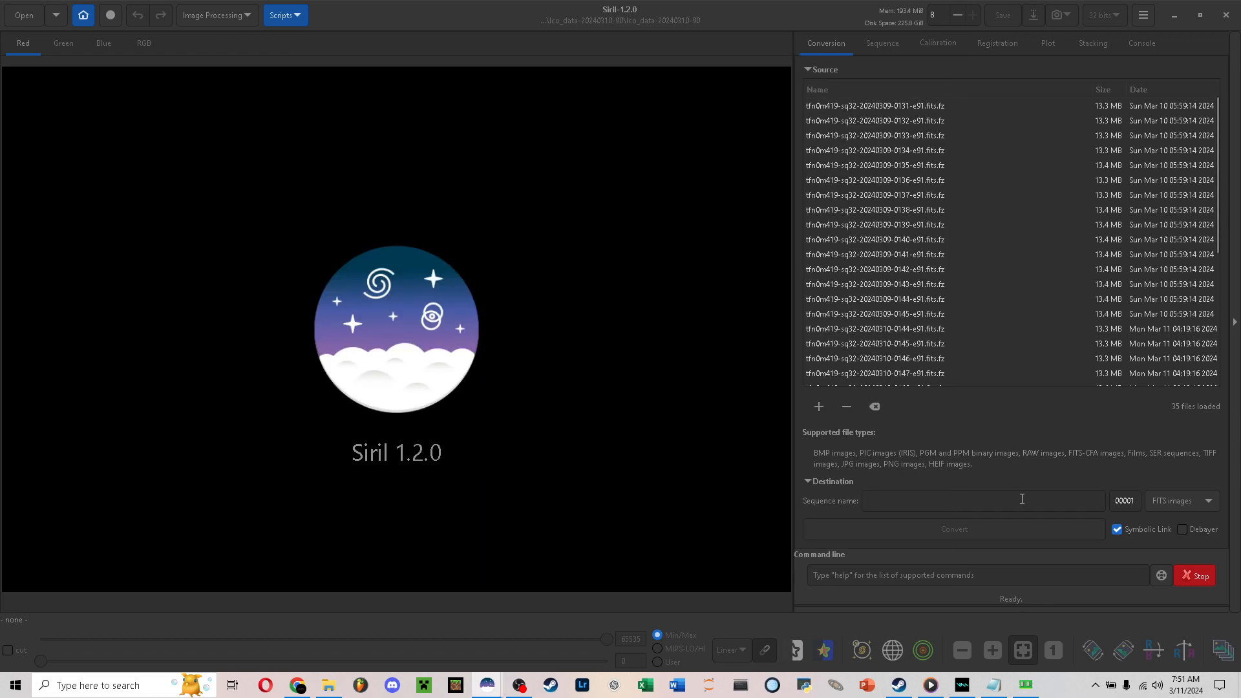
Convert the loaded files to a sequence named "M 51 RP Filter stacked 32 bit" and display it with AutoStretch
{"action": "left_click", "coordinate": [1019, 501]}
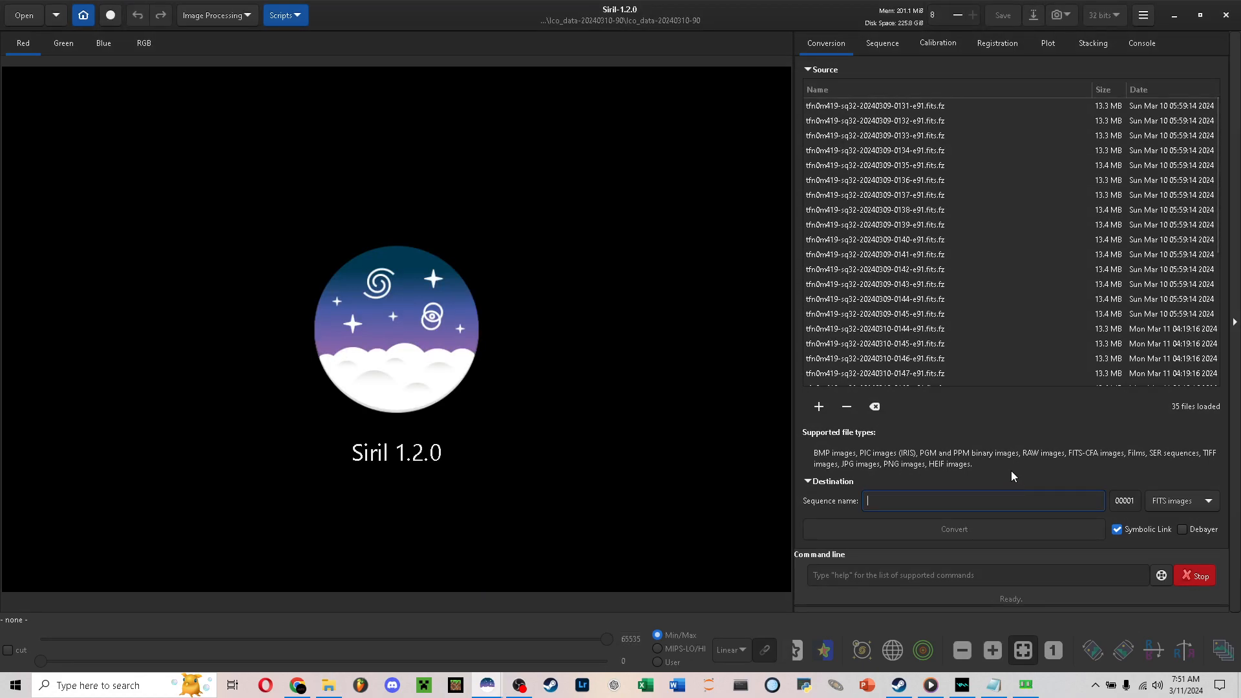
{"action": "type", "text": "M 51 R"}
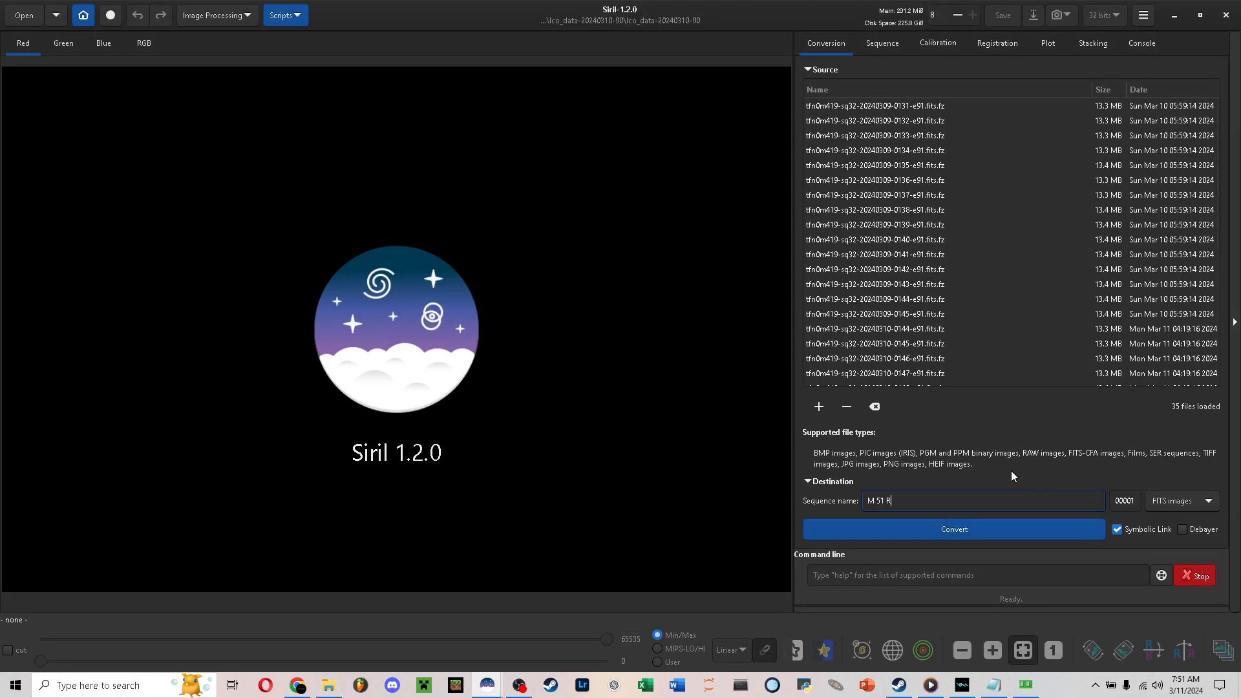
{"action": "type", "text": "P Filter stacked 32 bit"}
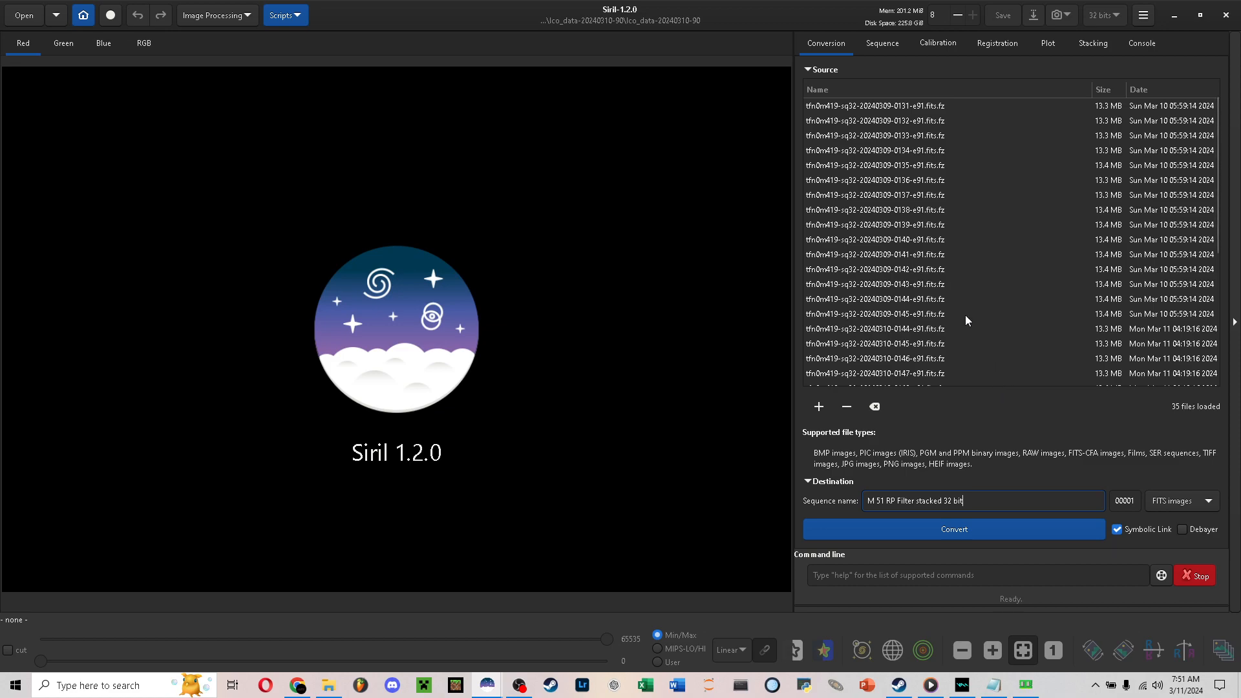
{"action": "scroll", "coordinate": [935, 258], "scroll_direction": "down", "scroll_amount": 3}
{"action": "scroll", "coordinate": [935, 258], "scroll_direction": "up", "scroll_amount": 3}
{"action": "left_click", "coordinate": [879, 526]}
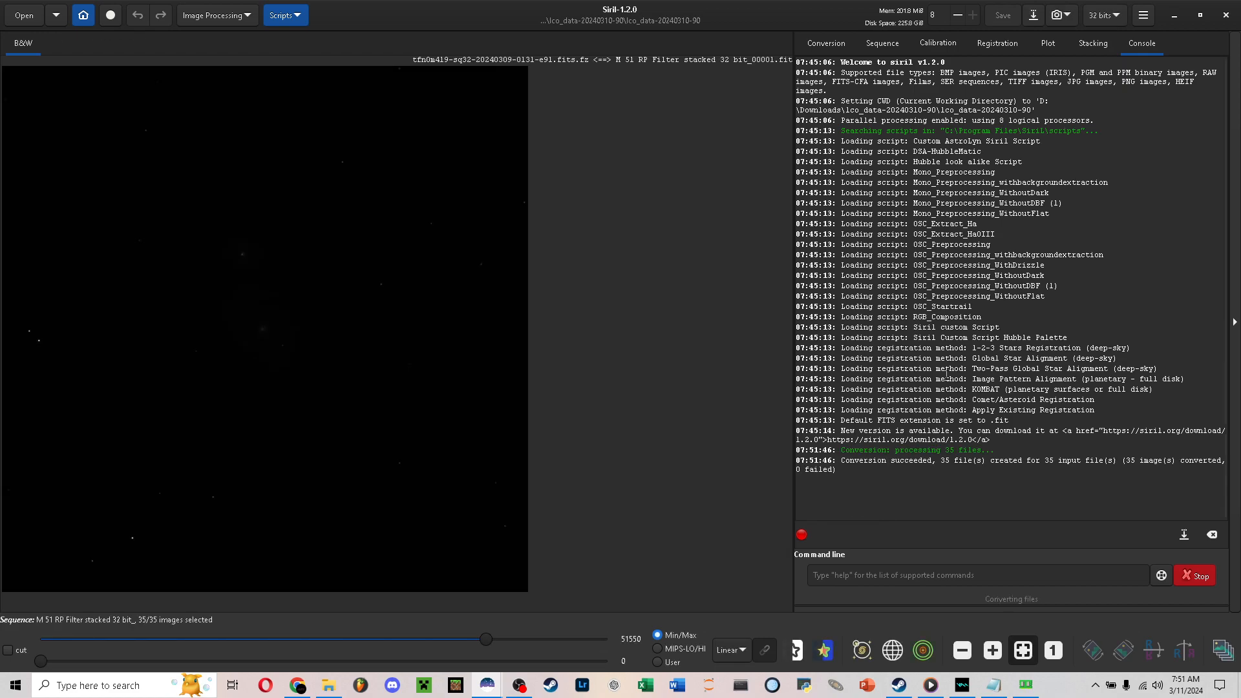
{"action": "left_click", "coordinate": [743, 650]}
{"action": "left_click", "coordinate": [734, 597]}
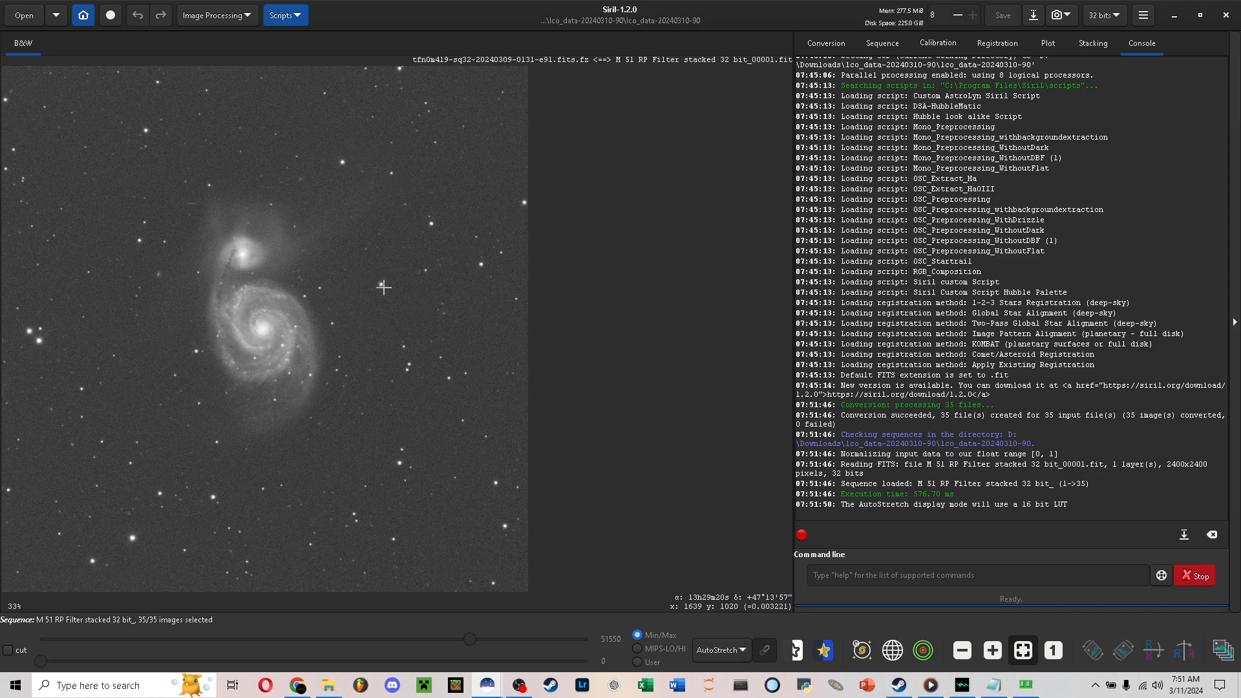
Try to stack the sequence using average stacking with rejection and no normalisation
{"action": "left_click", "coordinate": [1092, 43]}
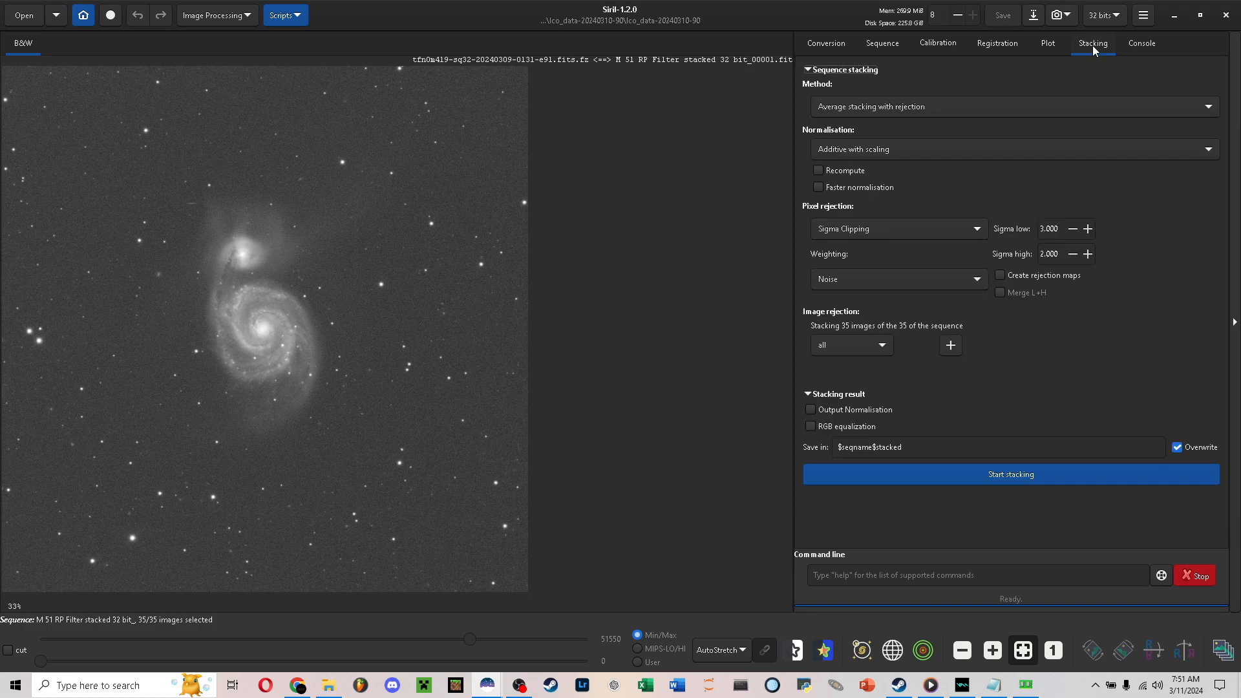
{"action": "left_click", "coordinate": [936, 148]}
{"action": "left_click", "coordinate": [915, 96]}
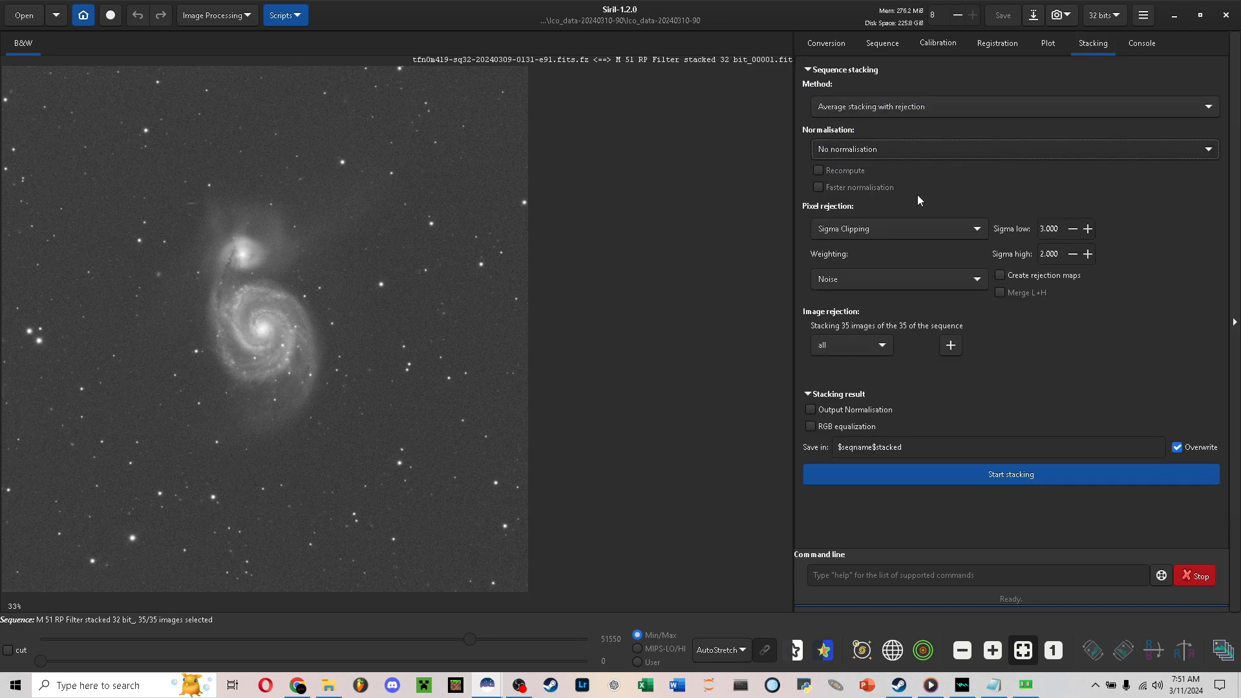
{"action": "left_click", "coordinate": [925, 477]}
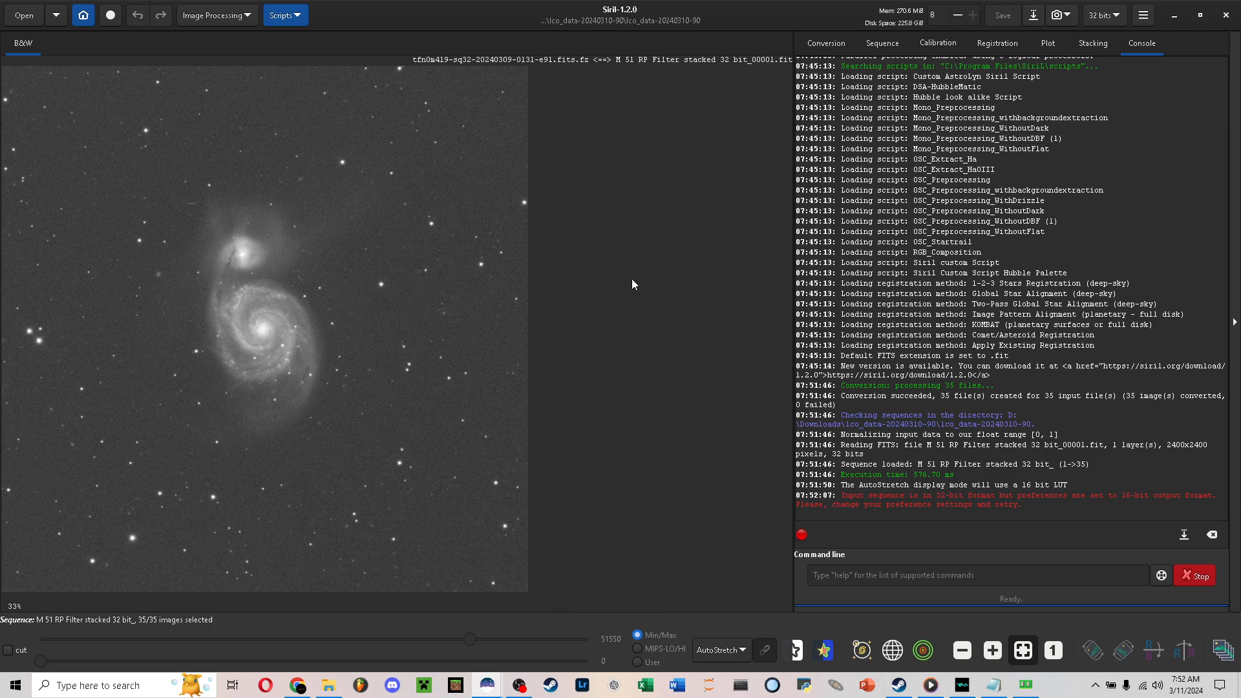
Register all images of the sequence using Two-Pass Global Star Alignment (deep-sky)
{"action": "left_click", "coordinate": [992, 53]}
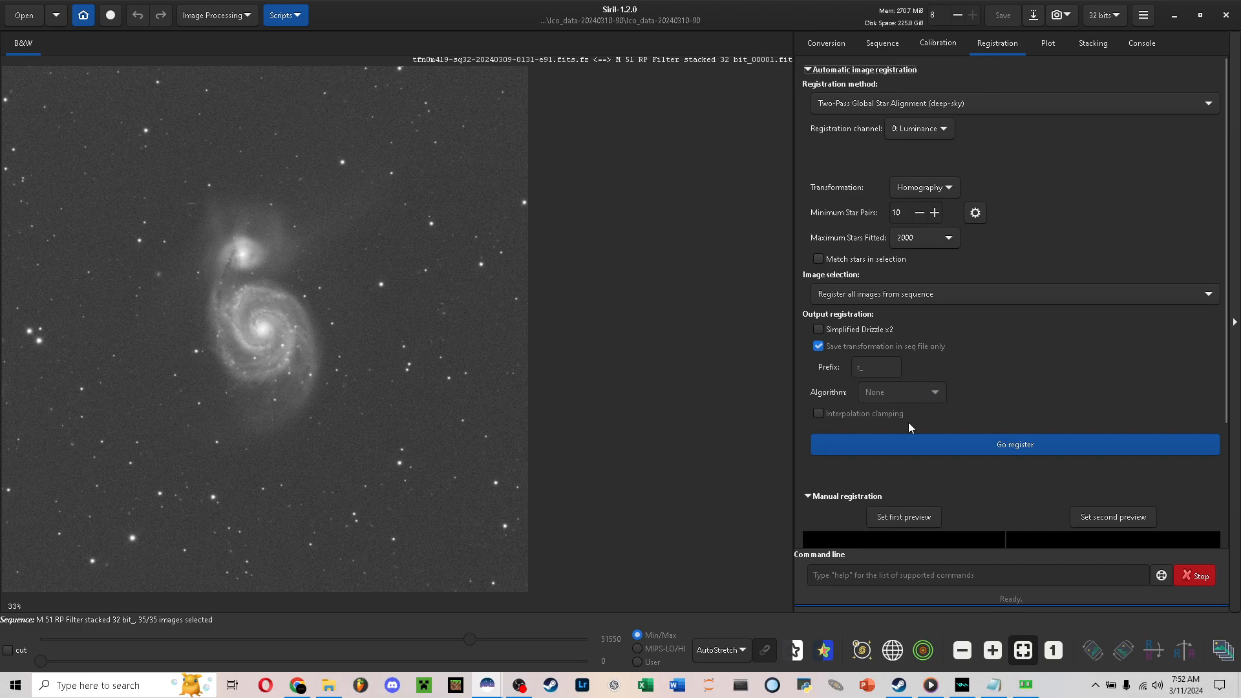
{"action": "left_click", "coordinate": [931, 451]}
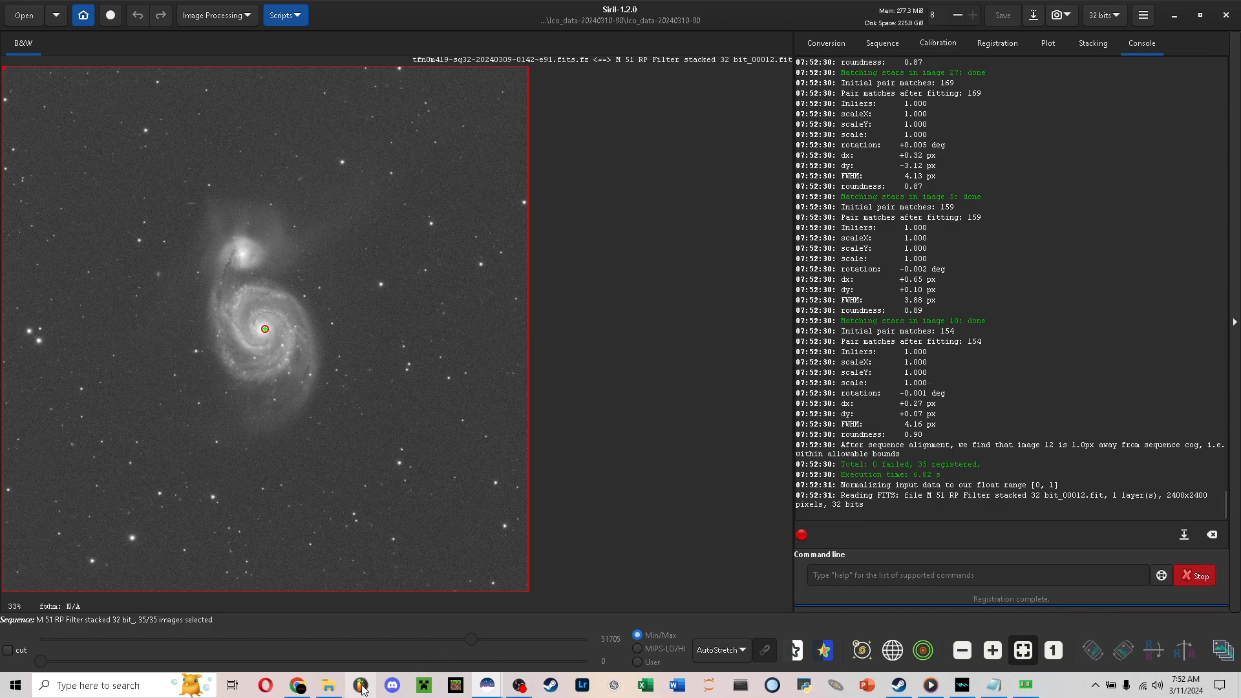
Try deleting the "M 51 RP Filter stacked 32 bit" sequence files from the data folder in File Explorer, and undo the deletion
{"action": "left_click", "coordinate": [329, 685]}
{"action": "scroll", "coordinate": [618, 426], "scroll_direction": "up", "scroll_amount": 2}
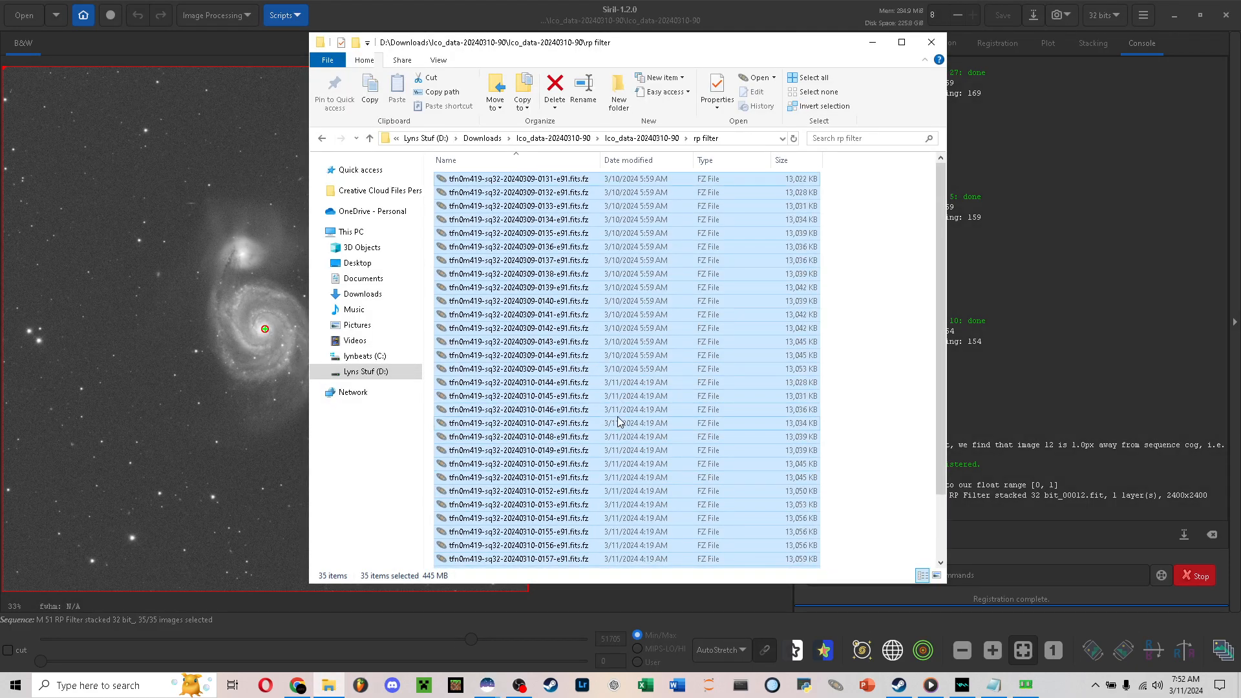
{"action": "key", "text": "alt+Left"}
{"action": "scroll", "coordinate": [614, 296], "scroll_direction": "down", "scroll_amount": 9}
{"action": "scroll", "coordinate": [585, 336], "scroll_direction": "down", "scroll_amount": 10}
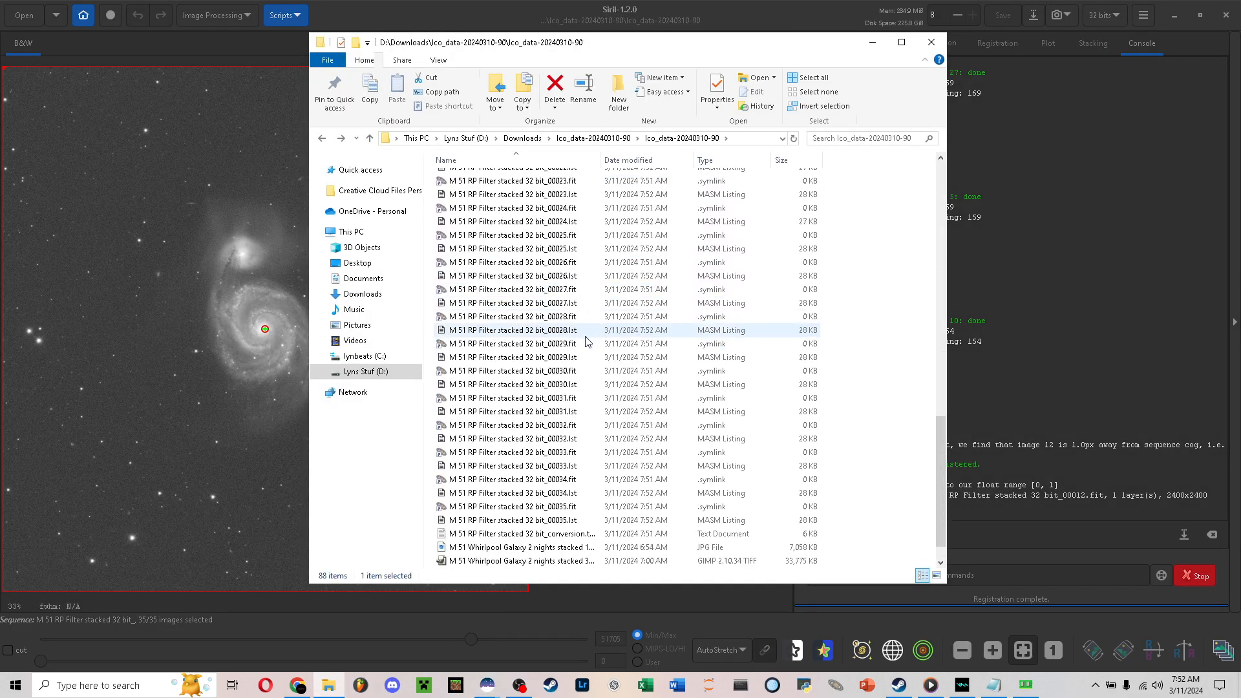
{"action": "left_click", "coordinate": [517, 532], "text": "ctrl"}
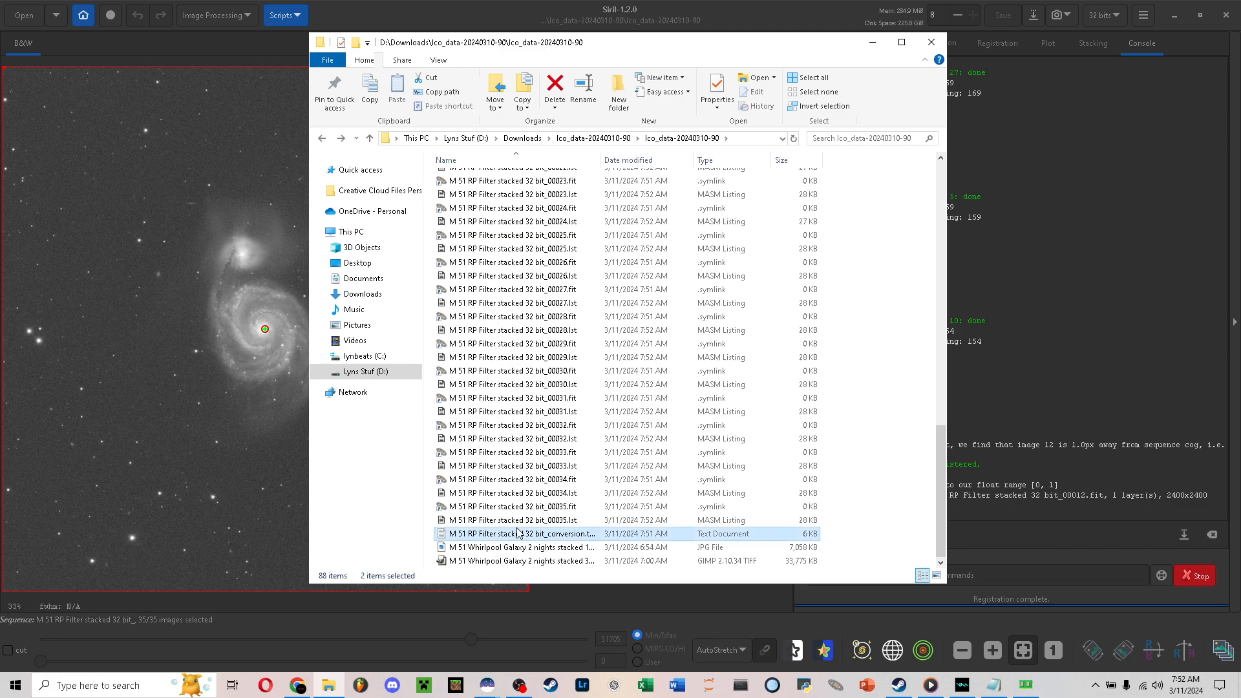
{"action": "scroll", "coordinate": [522, 452], "scroll_direction": "up", "scroll_amount": 15}
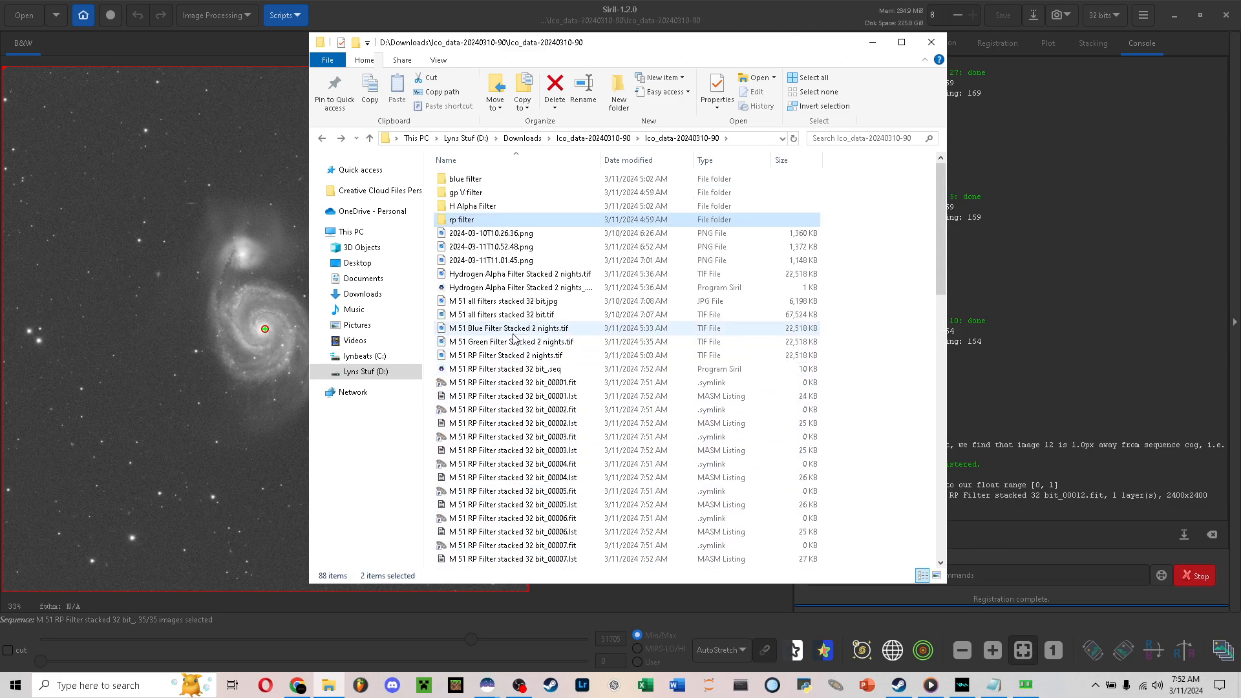
{"action": "left_click", "coordinate": [498, 370], "text": "shift"}
{"action": "scroll", "coordinate": [494, 377], "scroll_direction": "down", "scroll_amount": 4}
{"action": "scroll", "coordinate": [494, 377], "scroll_direction": "down", "scroll_amount": 15}
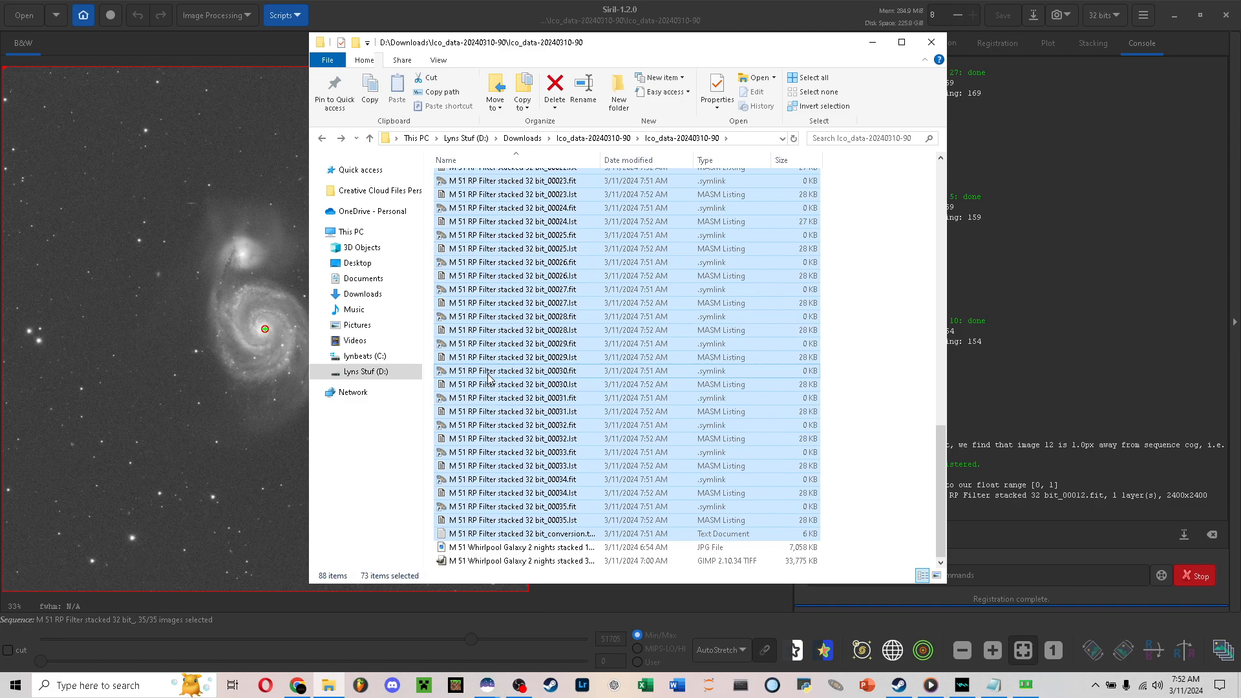
{"action": "key", "text": "Delete"}
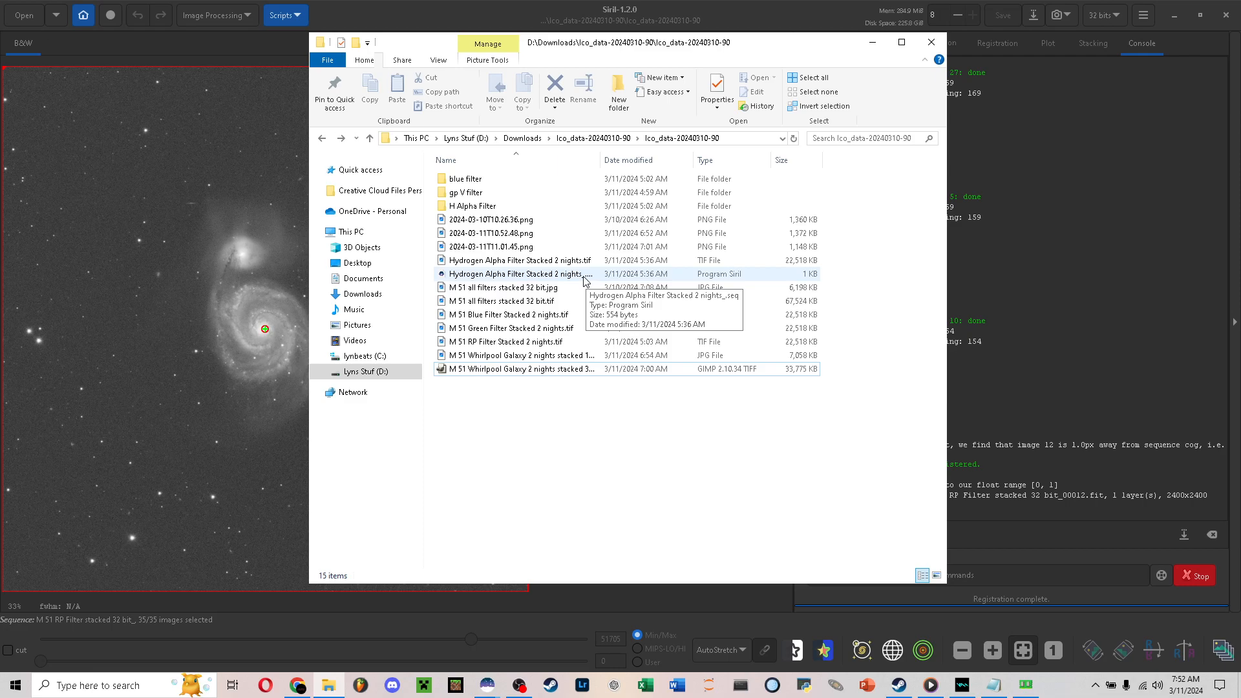
{"action": "key", "text": "ctrl+z"}
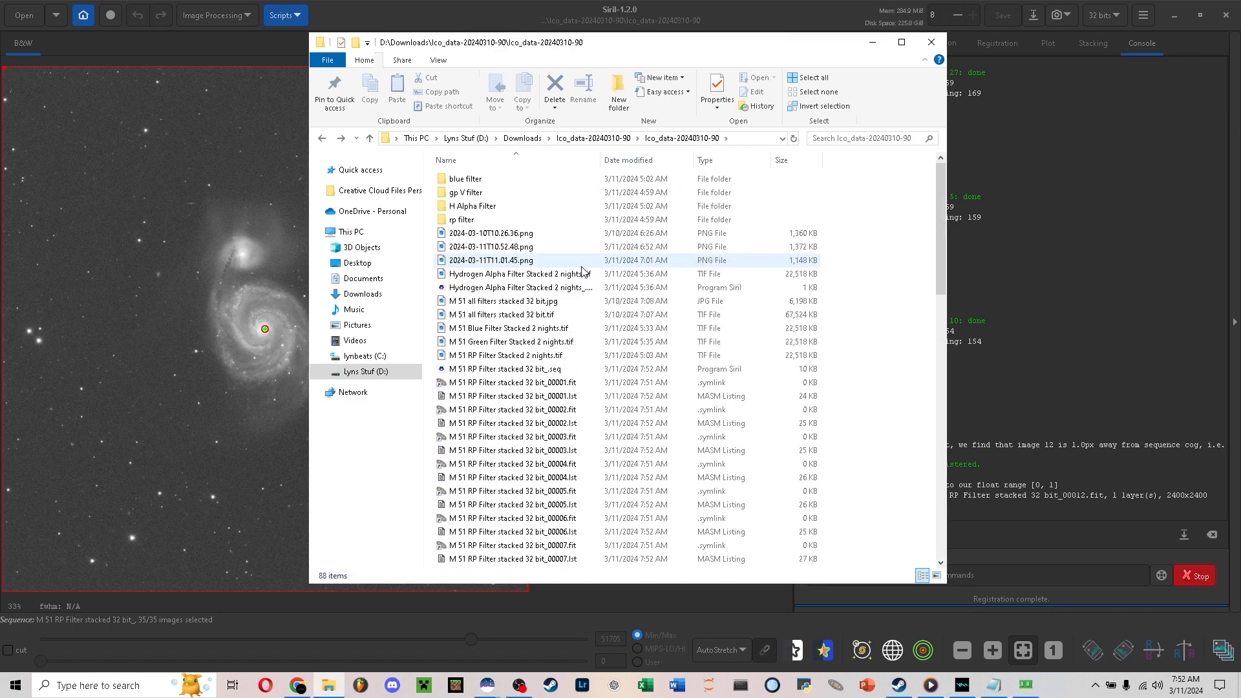
Delete all "M 51 RP Filter stacked 32 bit" sequence files, from the .seq file through the conversion text file, from the data folder
{"action": "left_click", "coordinate": [509, 370], "text": "shift"}
{"action": "scroll", "coordinate": [509, 373], "scroll_direction": "down", "scroll_amount": 20}
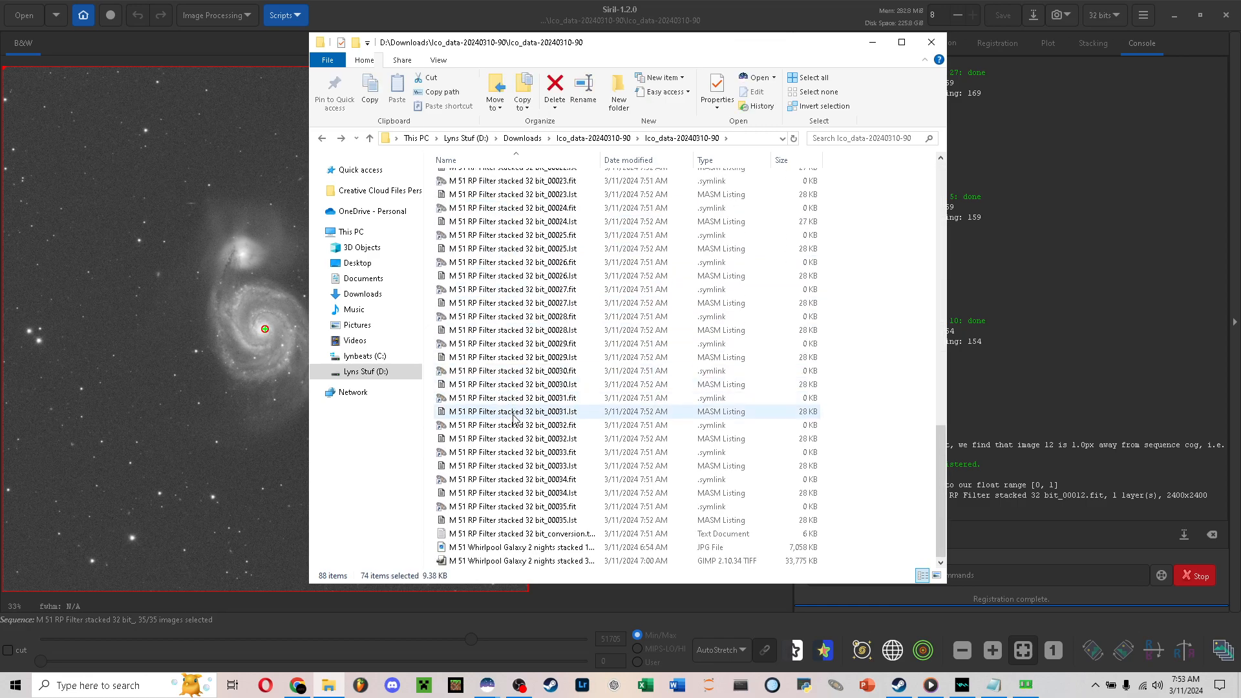
{"action": "left_click", "coordinate": [520, 538], "text": "shift"}
{"action": "scroll", "coordinate": [520, 538], "scroll_direction": "up", "scroll_amount": 20}
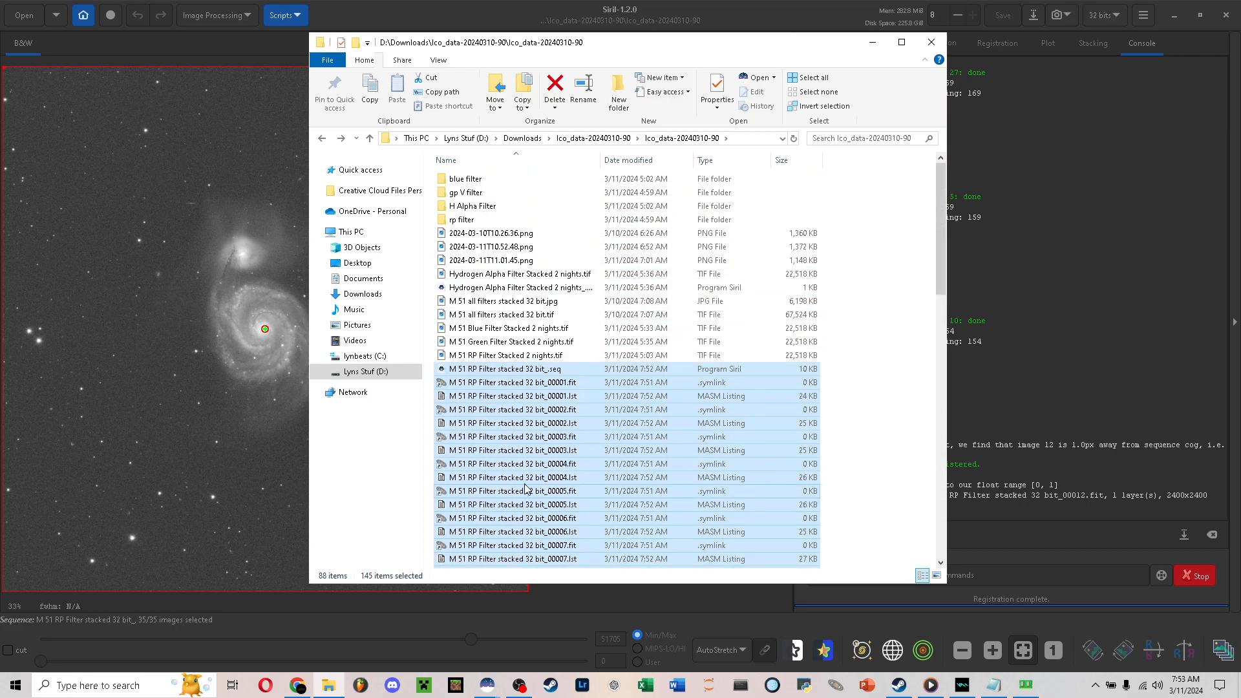
{"action": "key", "text": "Delete"}
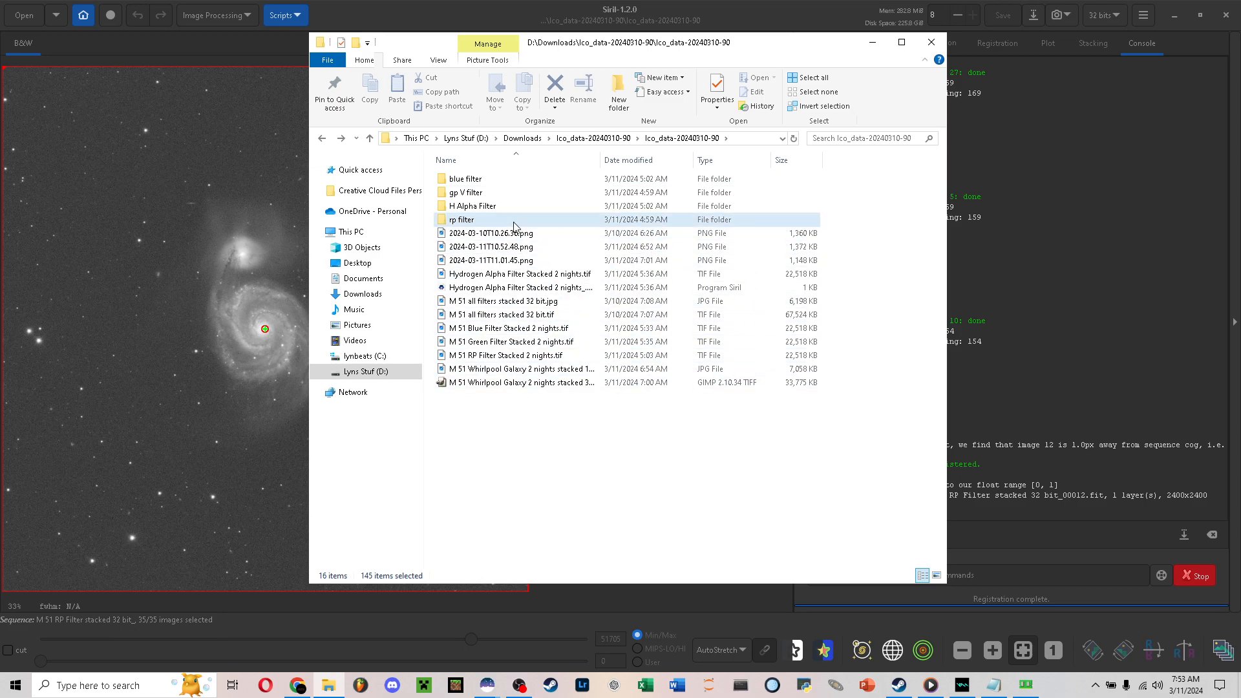
Check the contents of the rp filter folder and return to the registered image in Siril
{"action": "double_click", "coordinate": [543, 219]}
{"action": "scroll", "coordinate": [630, 254], "scroll_direction": "down", "scroll_amount": 3}
{"action": "key", "text": "alt+Left"}
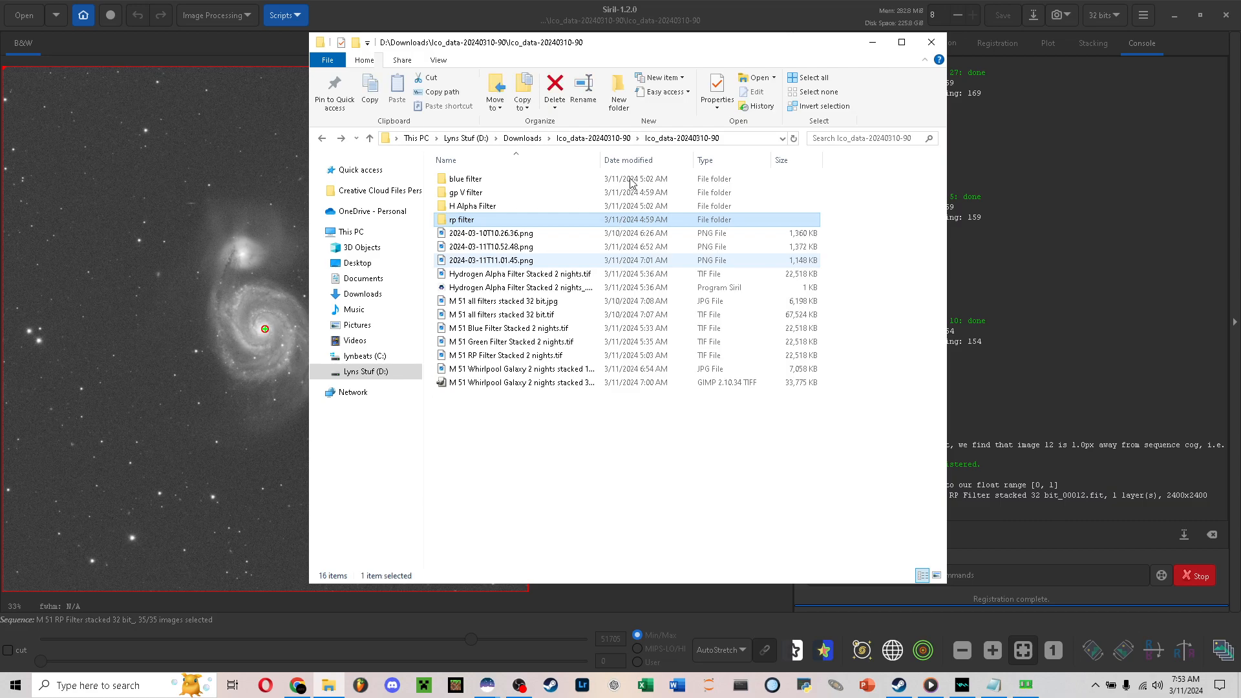
{"action": "left_click", "coordinate": [995, 413]}
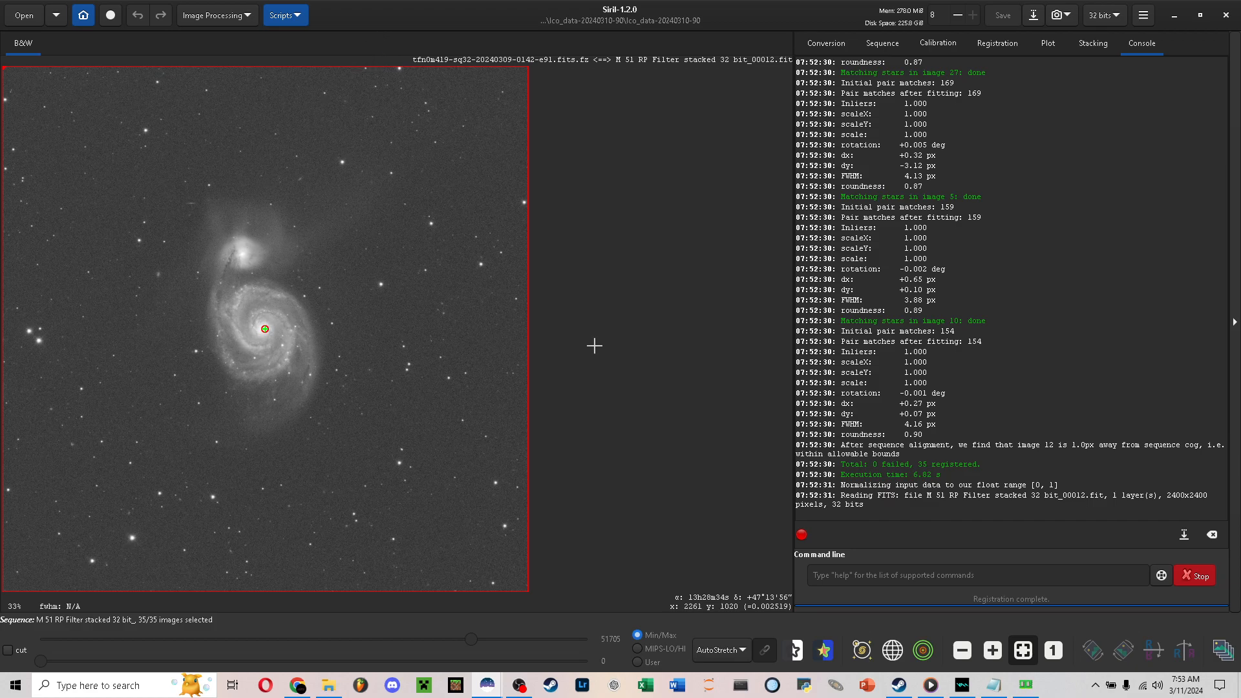
{"action": "scroll", "coordinate": [1056, 365], "scroll_direction": "up", "scroll_amount": 5}
{"action": "scroll", "coordinate": [1056, 365], "scroll_direction": "down", "scroll_amount": 5}
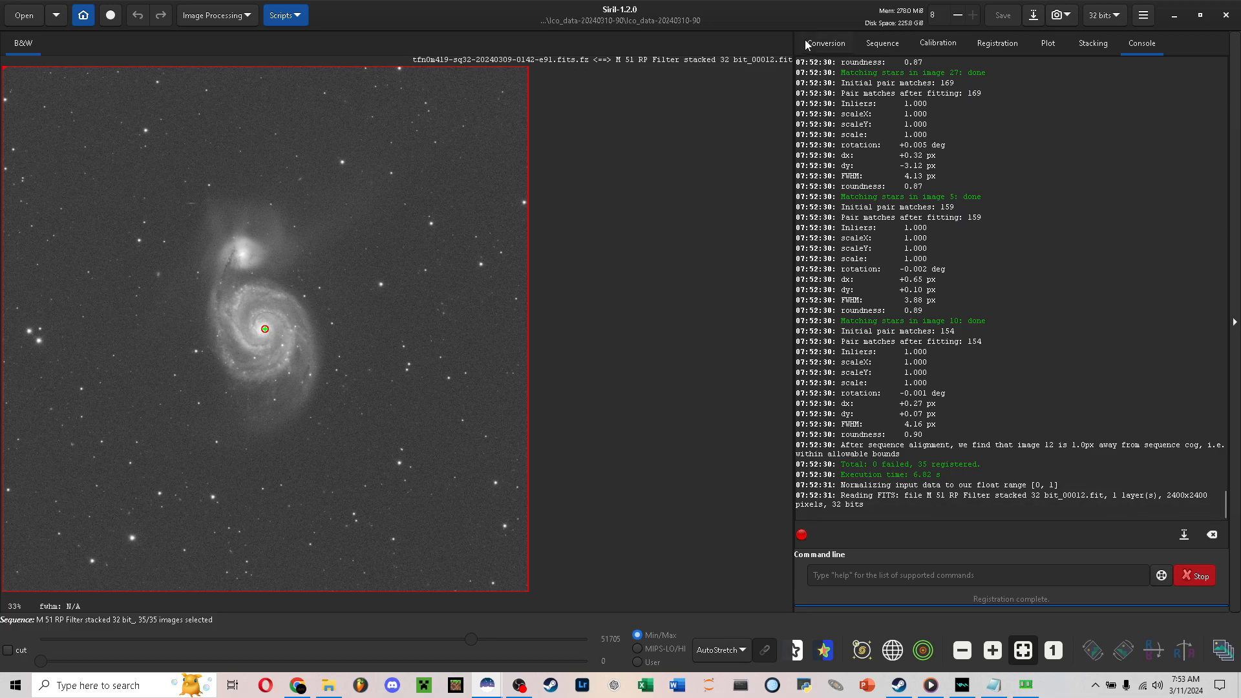
{"action": "left_click", "coordinate": [1033, 15]}
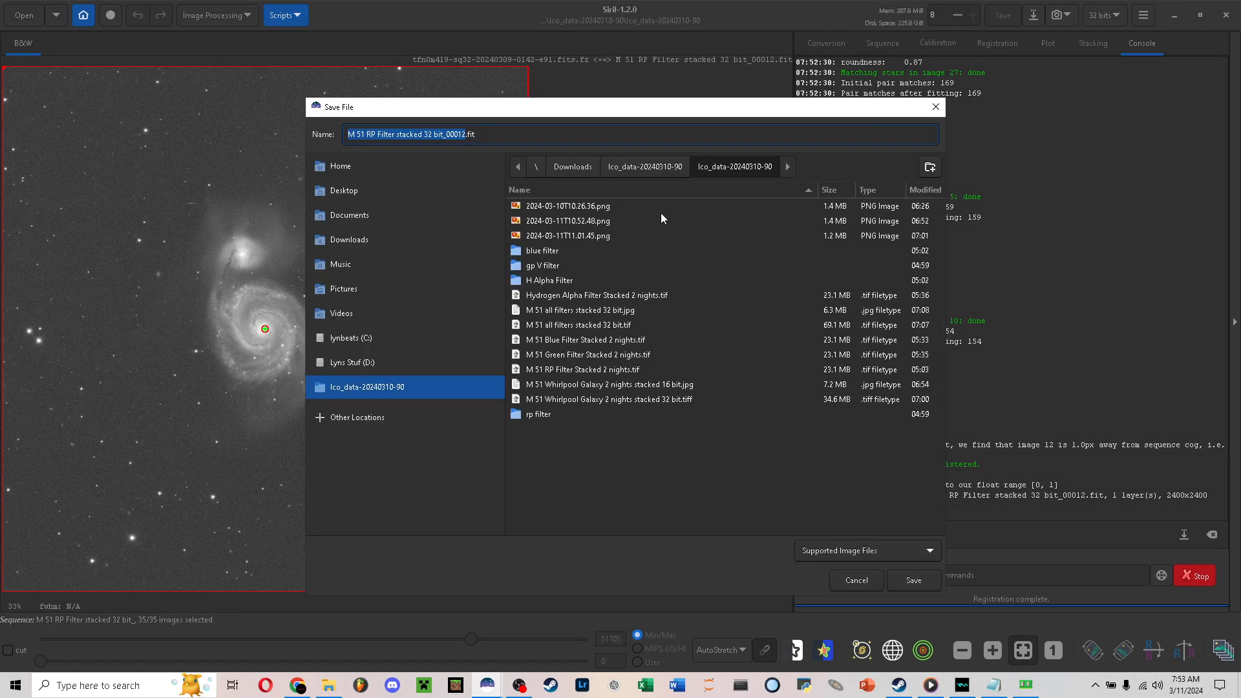
{"action": "key", "text": "Right"}
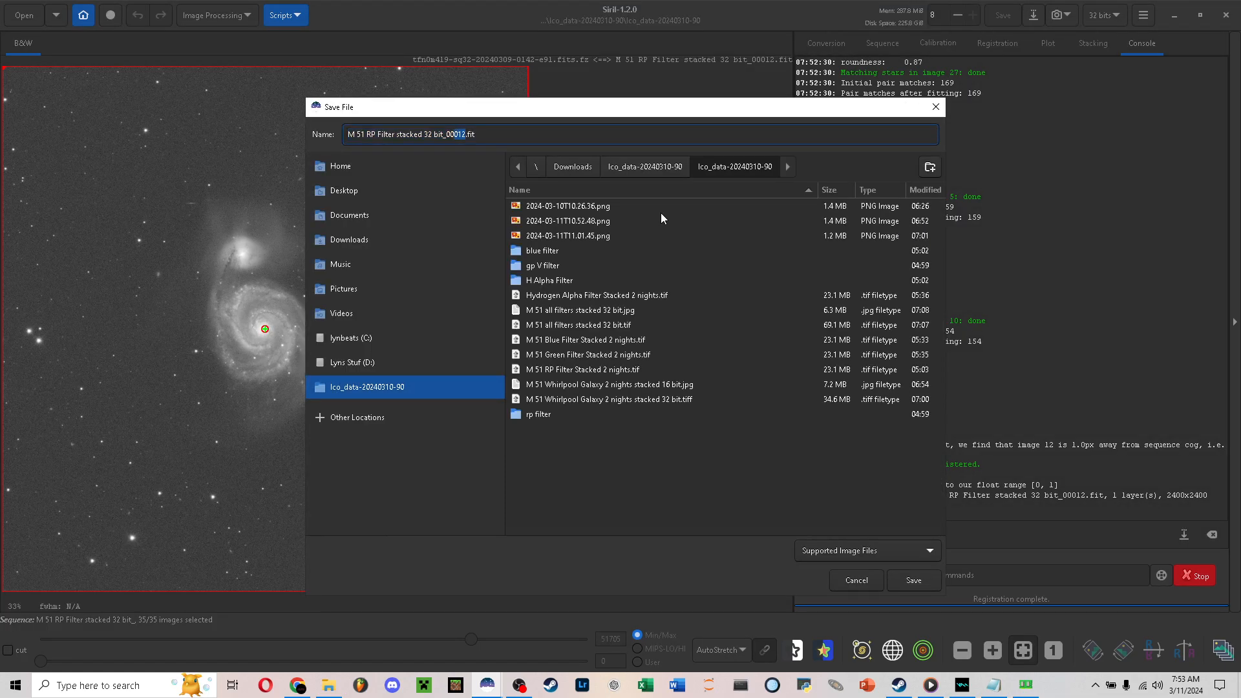
{"action": "key", "text": "BackSpace"}
{"action": "left_click", "coordinate": [865, 583]}
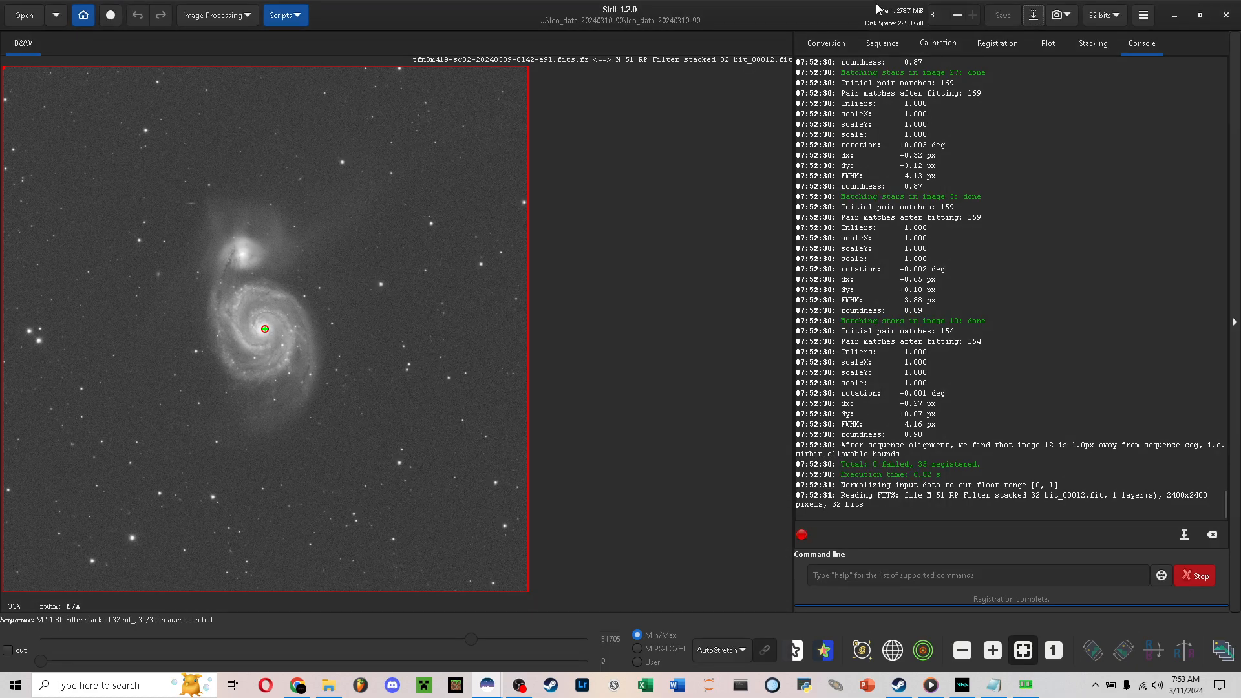
Clear the conversion source list and load all FITS files from the blue filter folder in File Explorer
{"action": "left_click", "coordinate": [848, 48]}
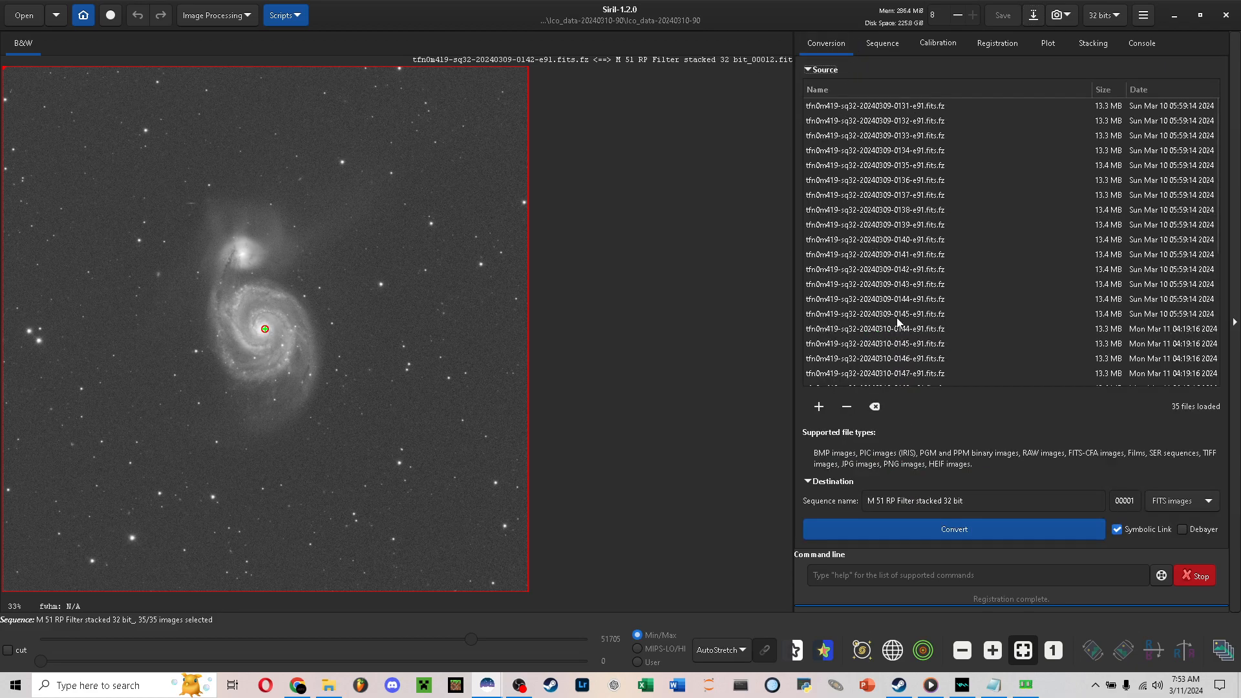
{"action": "left_click", "coordinate": [874, 406]}
{"action": "left_click", "coordinate": [329, 685]}
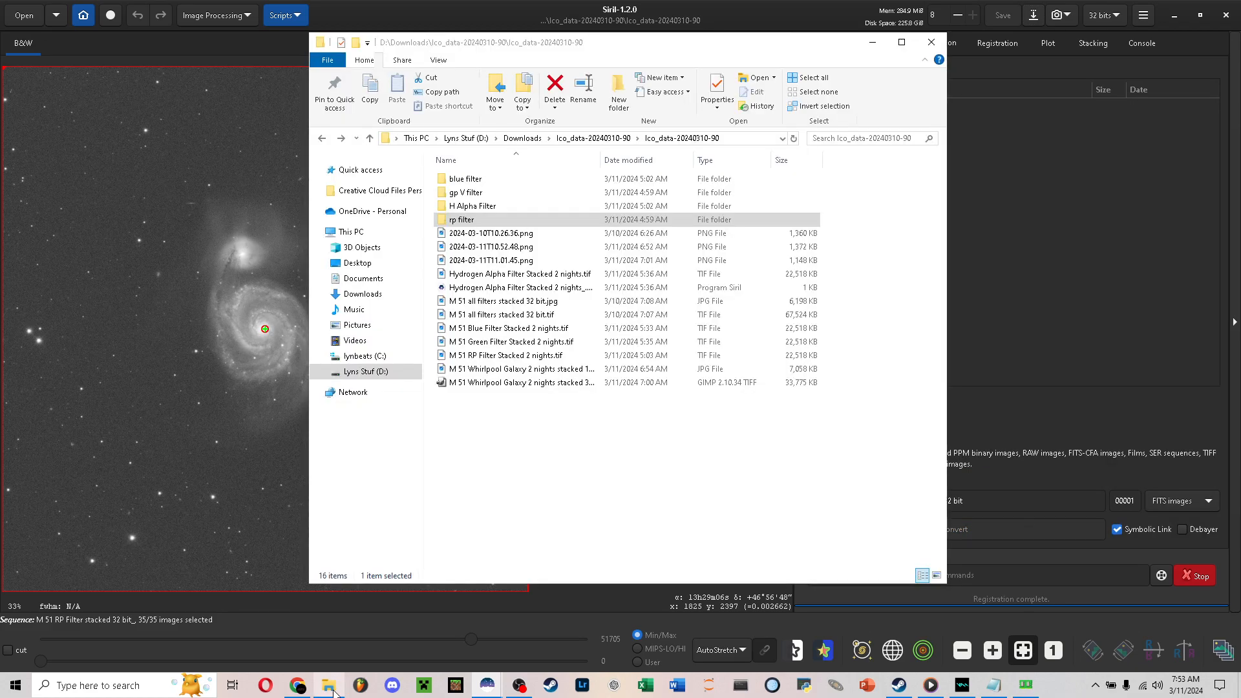
{"action": "left_click", "coordinate": [479, 179]}
{"action": "double_click", "coordinate": [479, 179]}
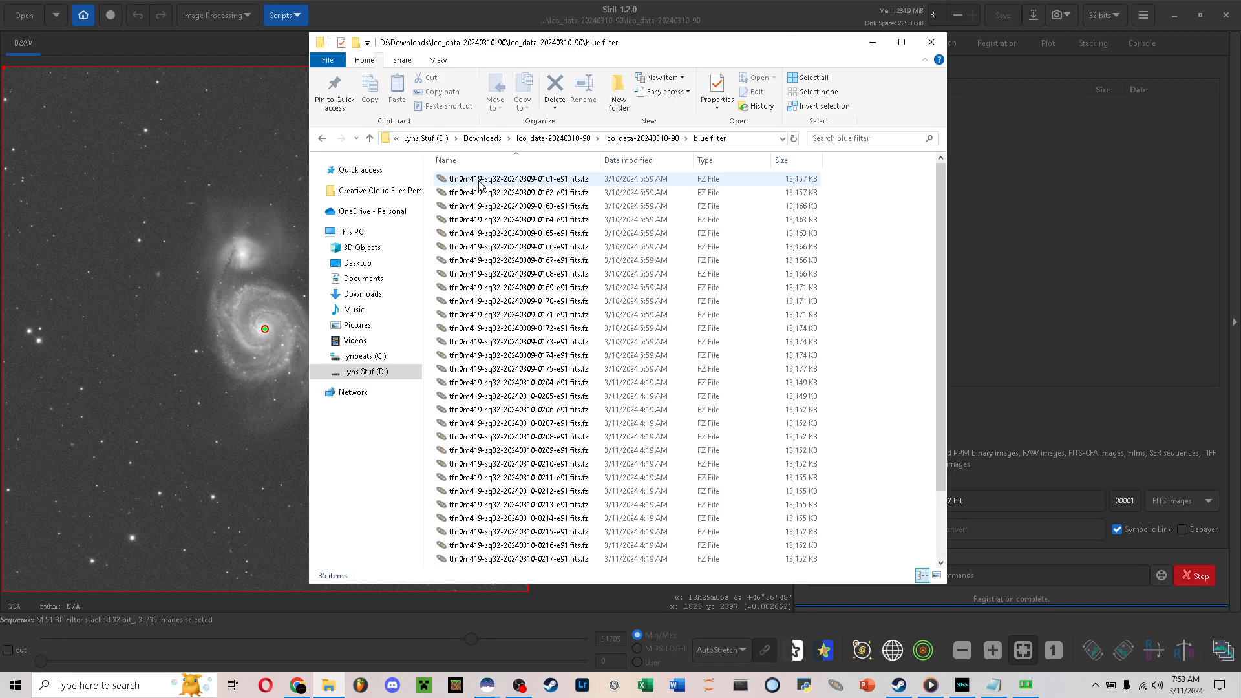
{"action": "key", "text": "ctrl+a"}
{"action": "left_click_drag", "start_coordinate": [481, 184], "coordinate": [986, 223]}
{"action": "left_click", "coordinate": [991, 270]}
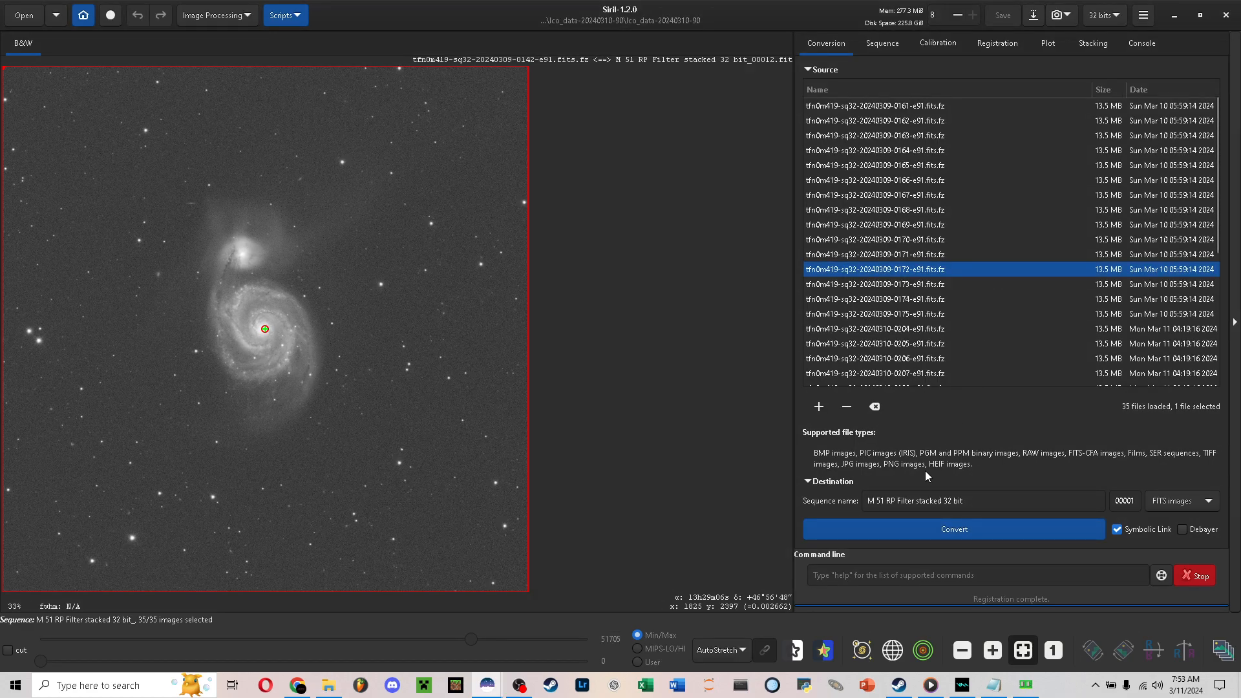
Convert the loaded files to a sequence named "M 51 Blue Filter stacked 32 bit"
{"action": "left_click", "coordinate": [890, 501]}
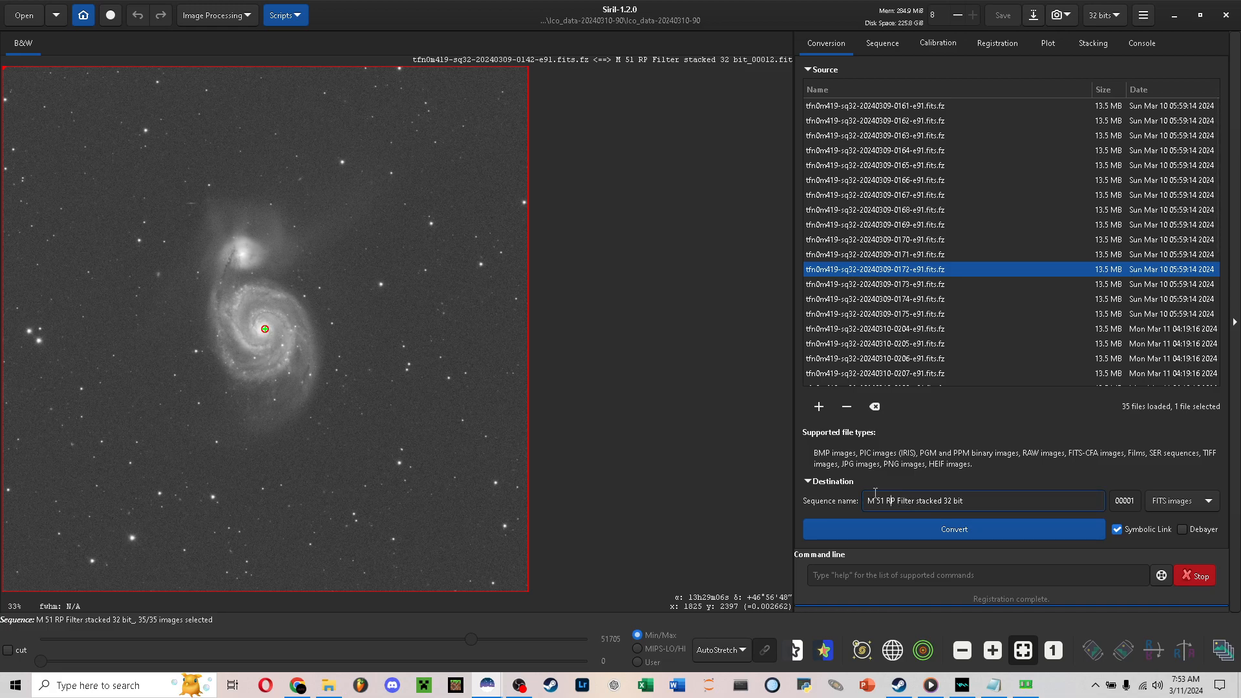
{"action": "type", "text": "Blue"}
{"action": "left_click", "coordinate": [929, 530]}
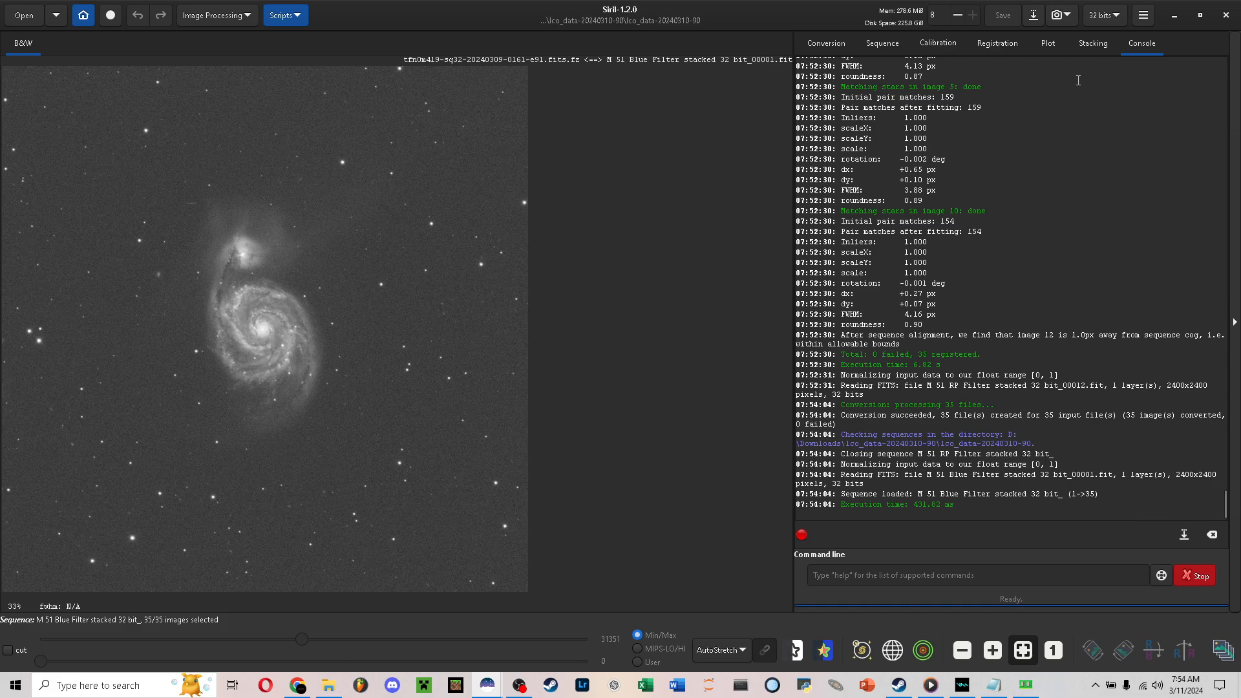
Register all images of the blue filter sequence using Two-Pass Global Star Alignment (deep-sky)
{"action": "left_click", "coordinate": [989, 43]}
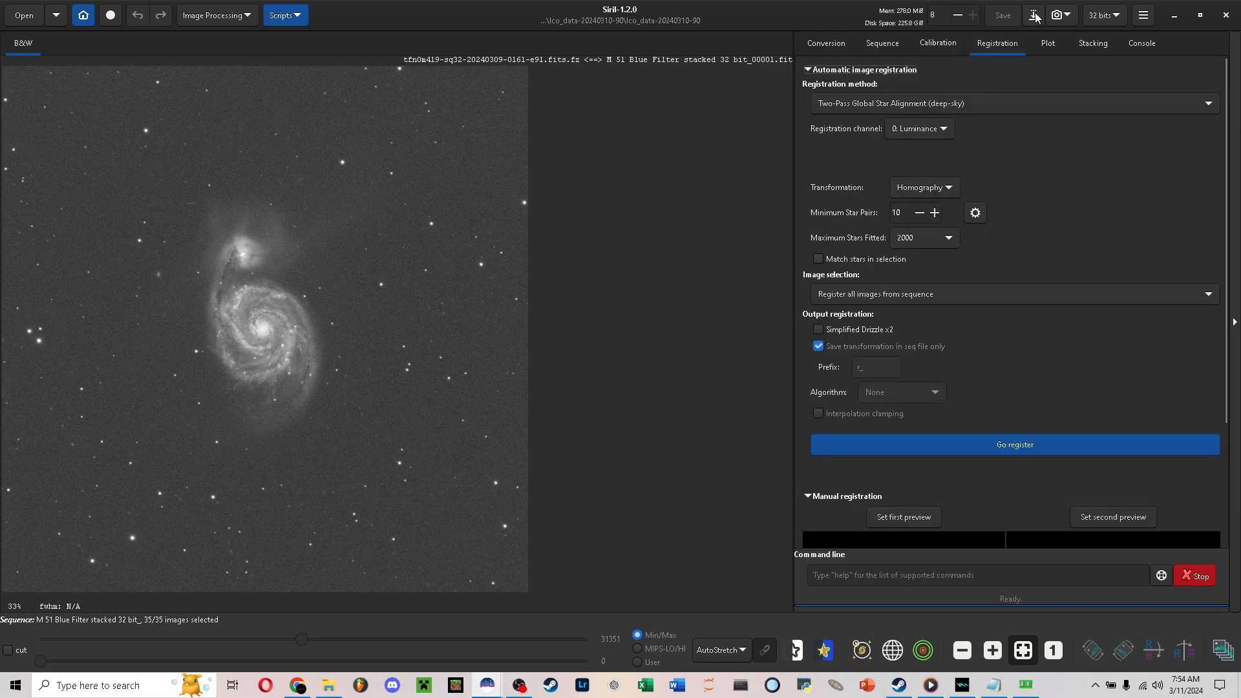
{"action": "left_click", "coordinate": [1034, 17]}
{"action": "left_click", "coordinate": [933, 110]}
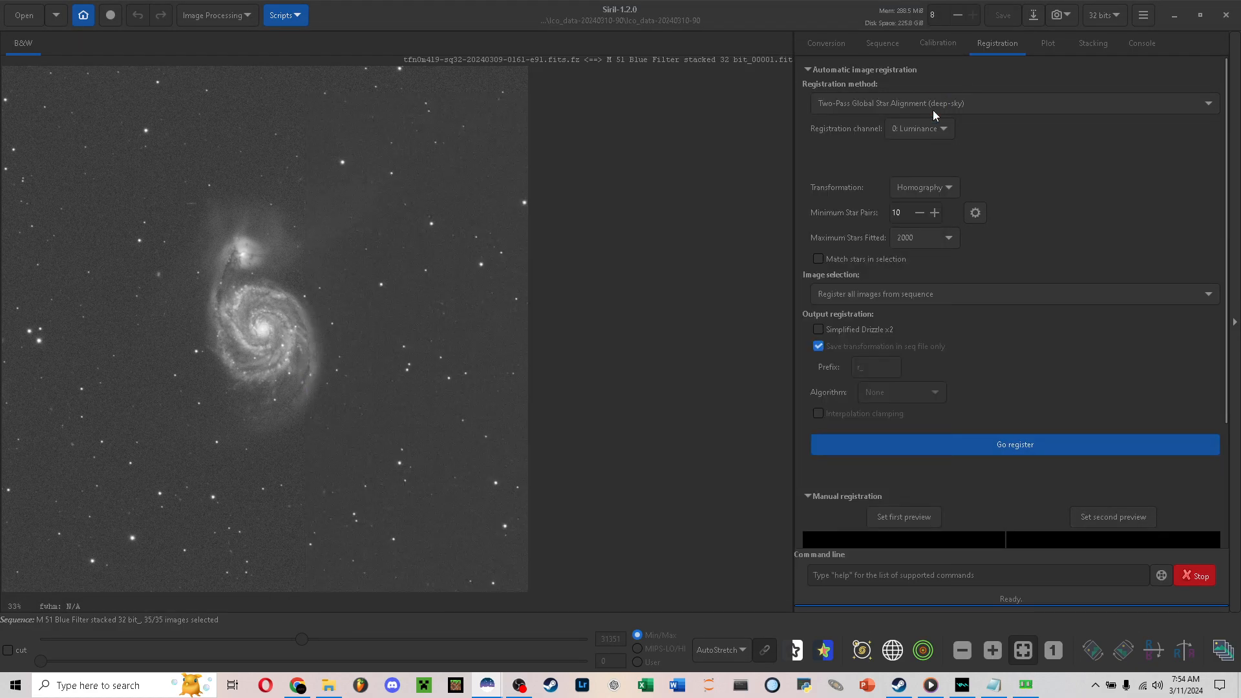
{"action": "left_click", "coordinate": [878, 450]}
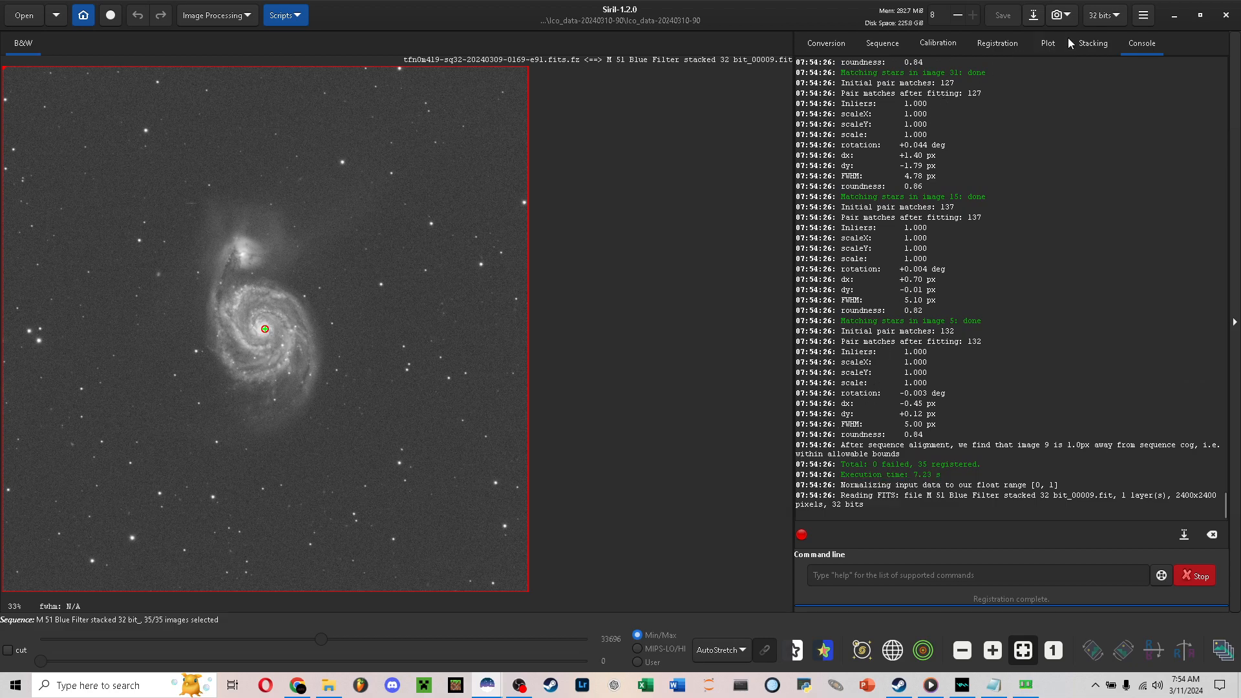
Delete all "M 51 Blue Filter stacked 32 bit" sequence files from the data folder in File Explorer
{"action": "left_click", "coordinate": [1036, 20]}
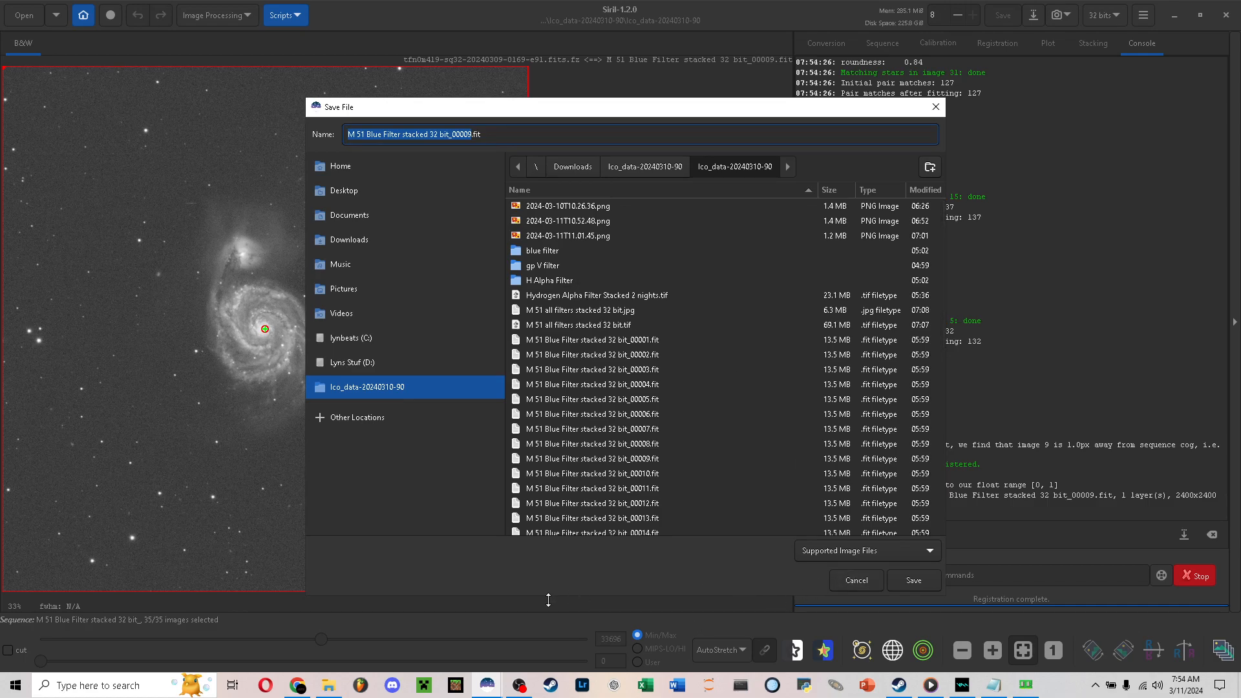
{"action": "left_click", "coordinate": [329, 685]}
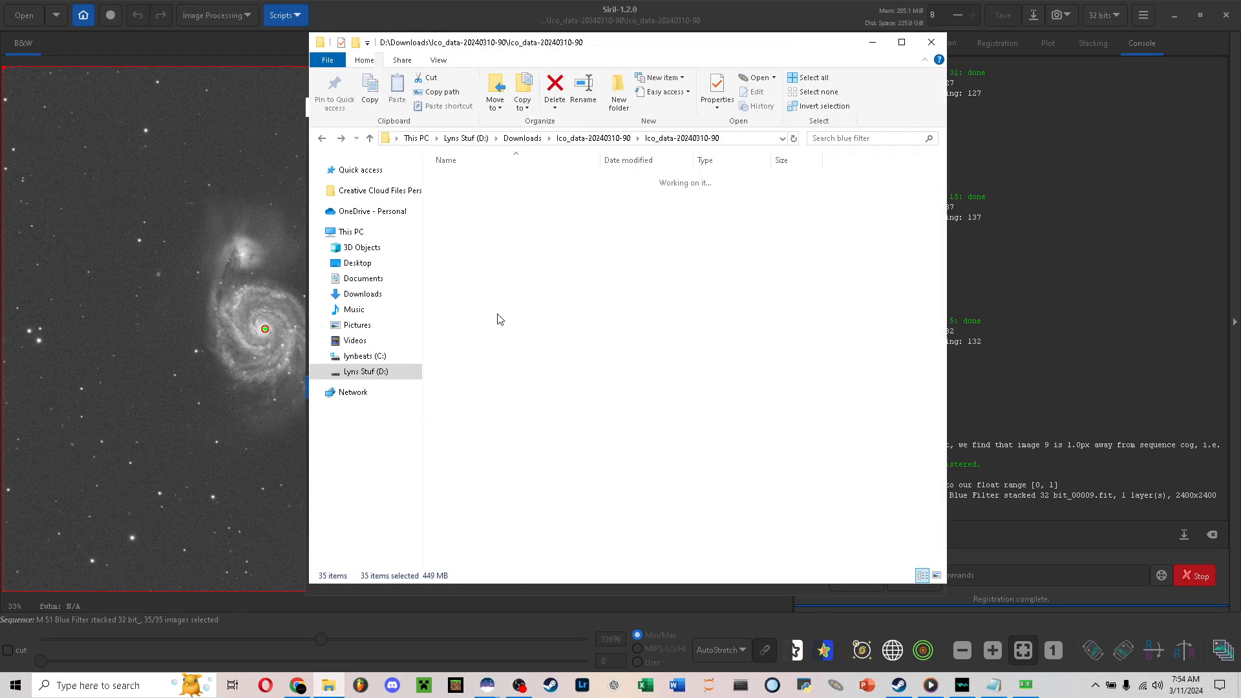
{"action": "left_click", "coordinate": [494, 343]}
{"action": "scroll", "coordinate": [502, 379], "scroll_direction": "down", "scroll_amount": 7}
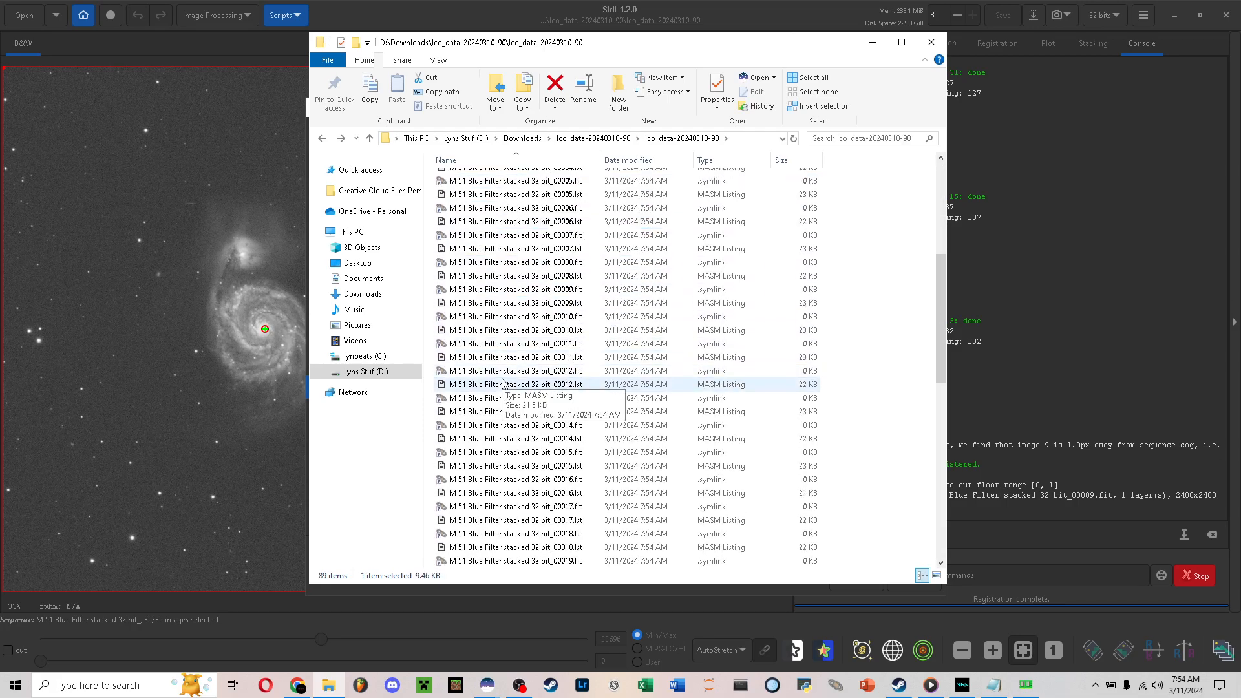
{"action": "scroll", "coordinate": [503, 382], "scroll_direction": "down", "scroll_amount": 13}
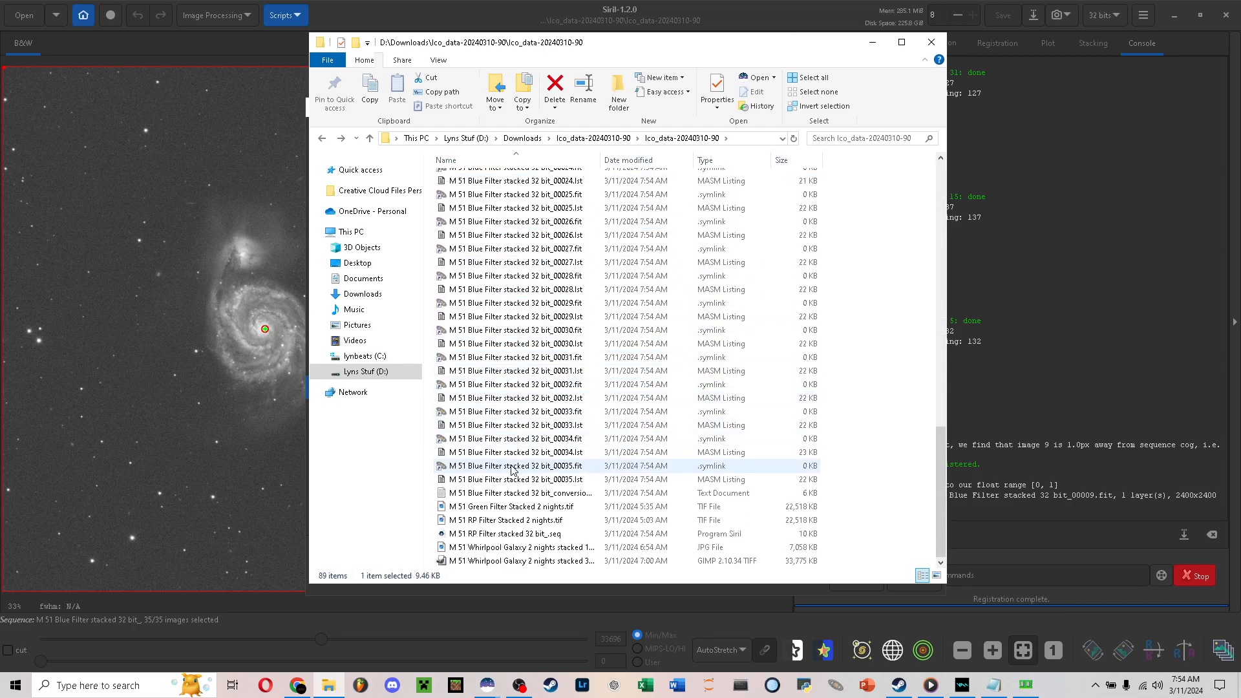
{"action": "left_click", "coordinate": [512, 493], "text": "shift"}
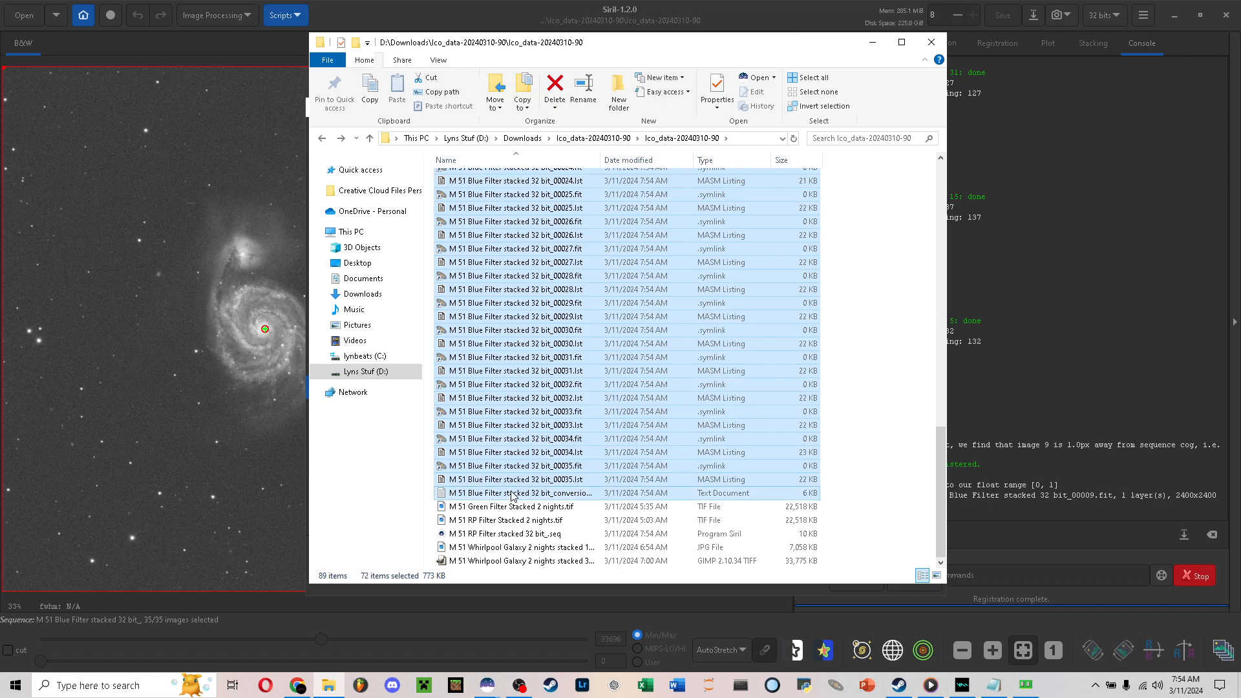
{"action": "scroll", "coordinate": [512, 493], "scroll_direction": "up", "scroll_amount": 15}
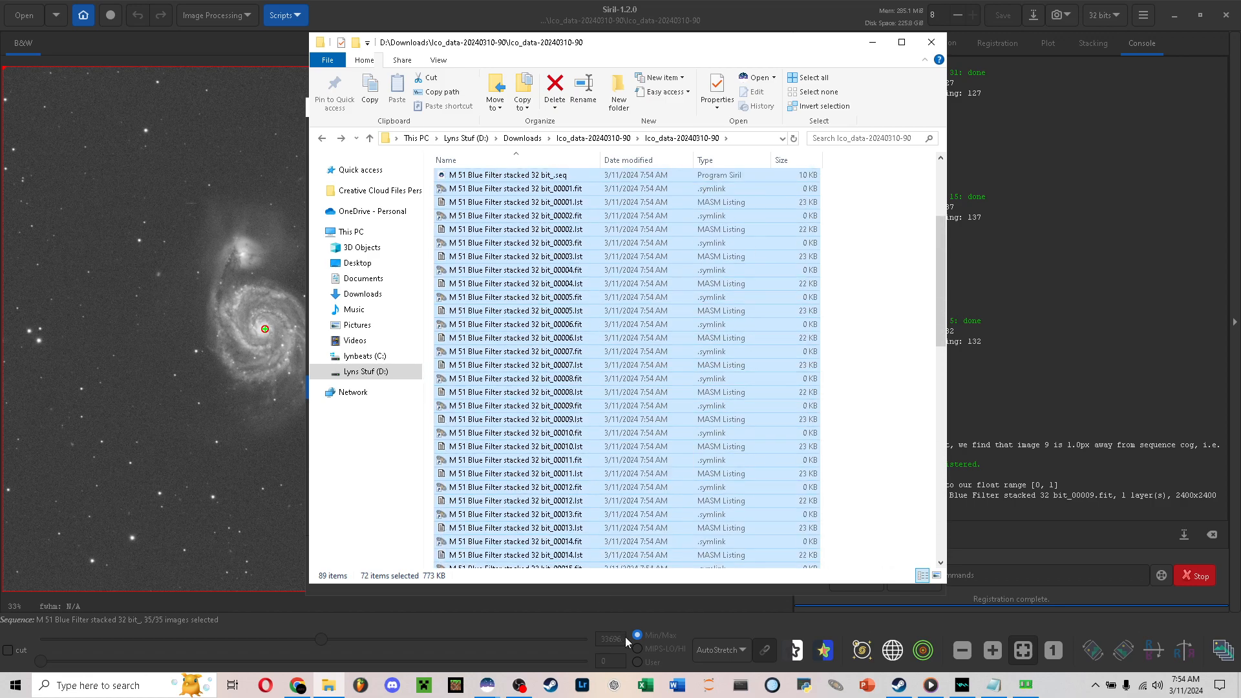
{"action": "scroll", "coordinate": [646, 259], "scroll_direction": "up", "scroll_amount": 4}
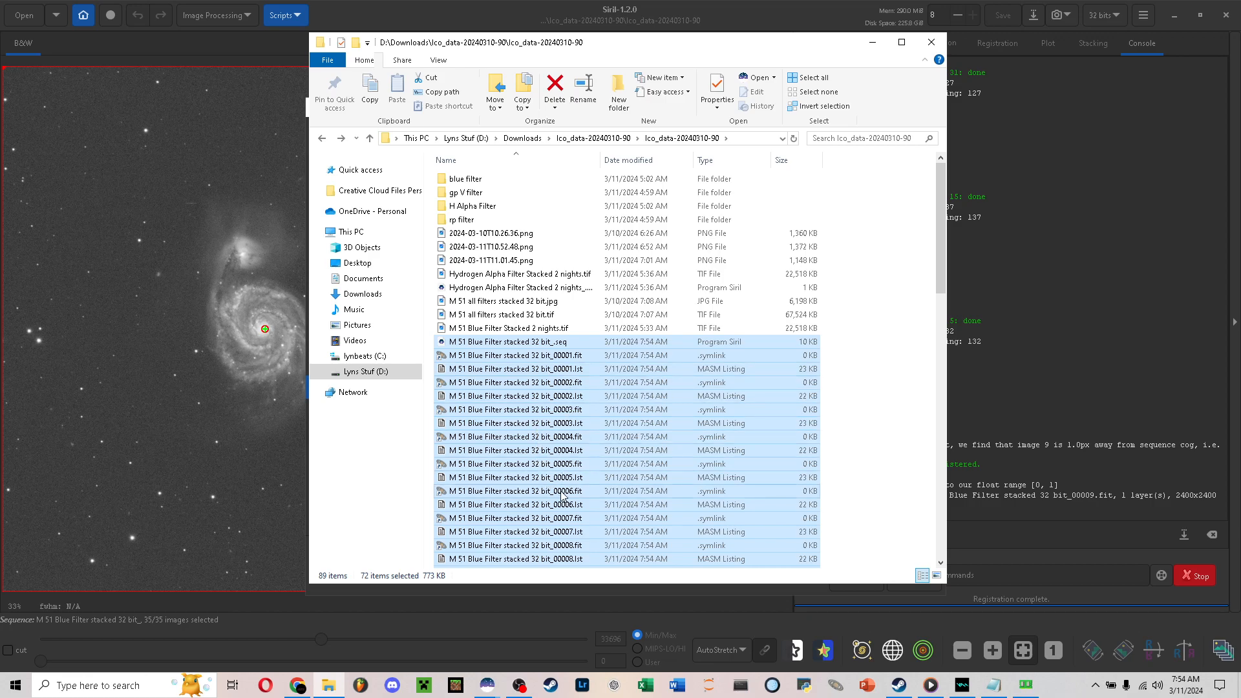
{"action": "scroll", "coordinate": [550, 451], "scroll_direction": "down", "scroll_amount": 2}
{"action": "scroll", "coordinate": [549, 451], "scroll_direction": "down", "scroll_amount": 3}
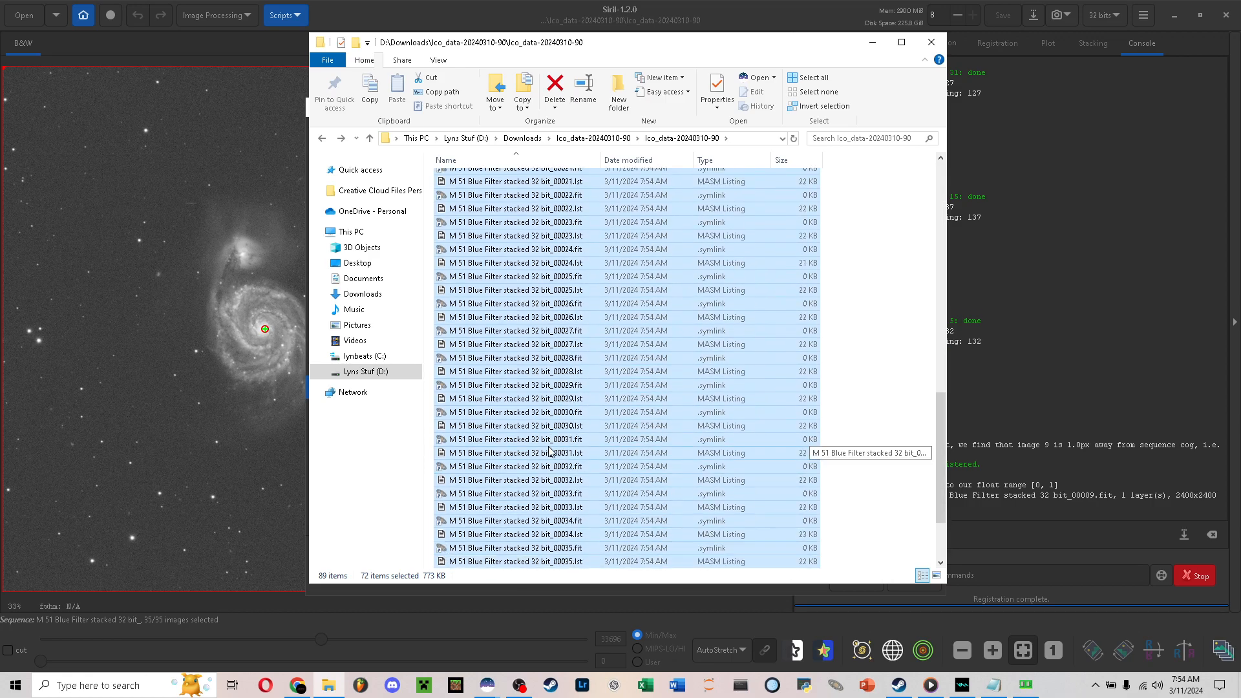
{"action": "scroll", "coordinate": [550, 450], "scroll_direction": "up", "scroll_amount": 5}
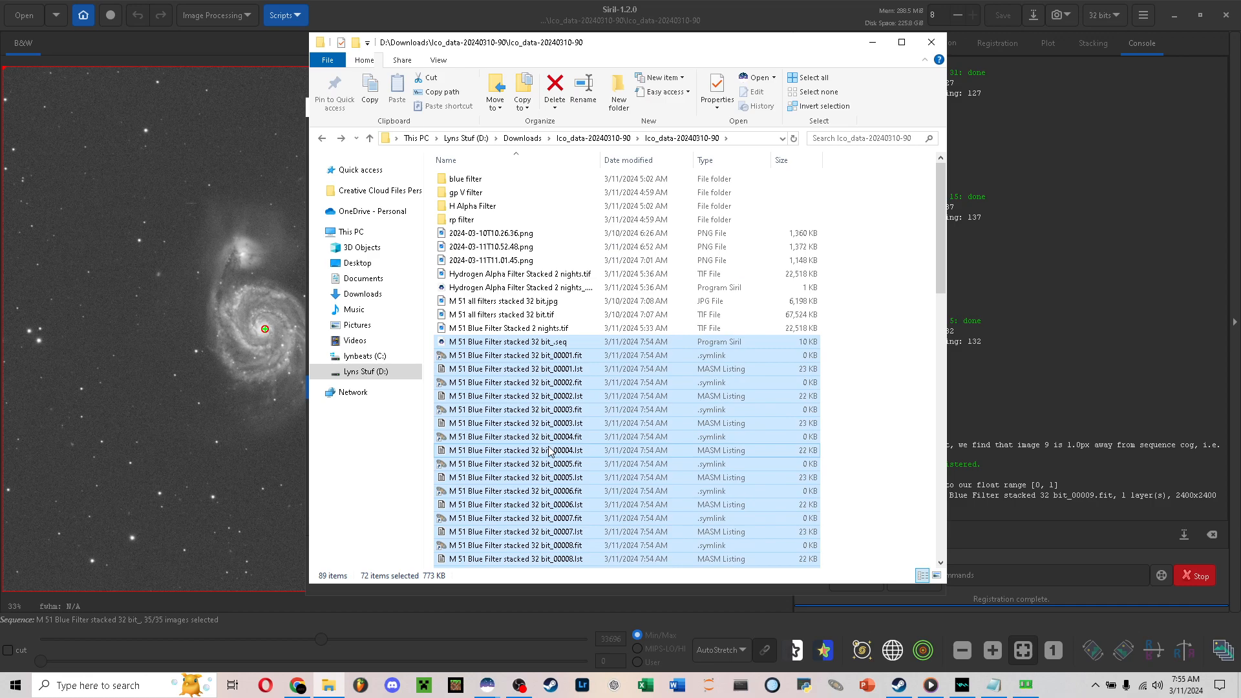
{"action": "key", "text": "Delete"}
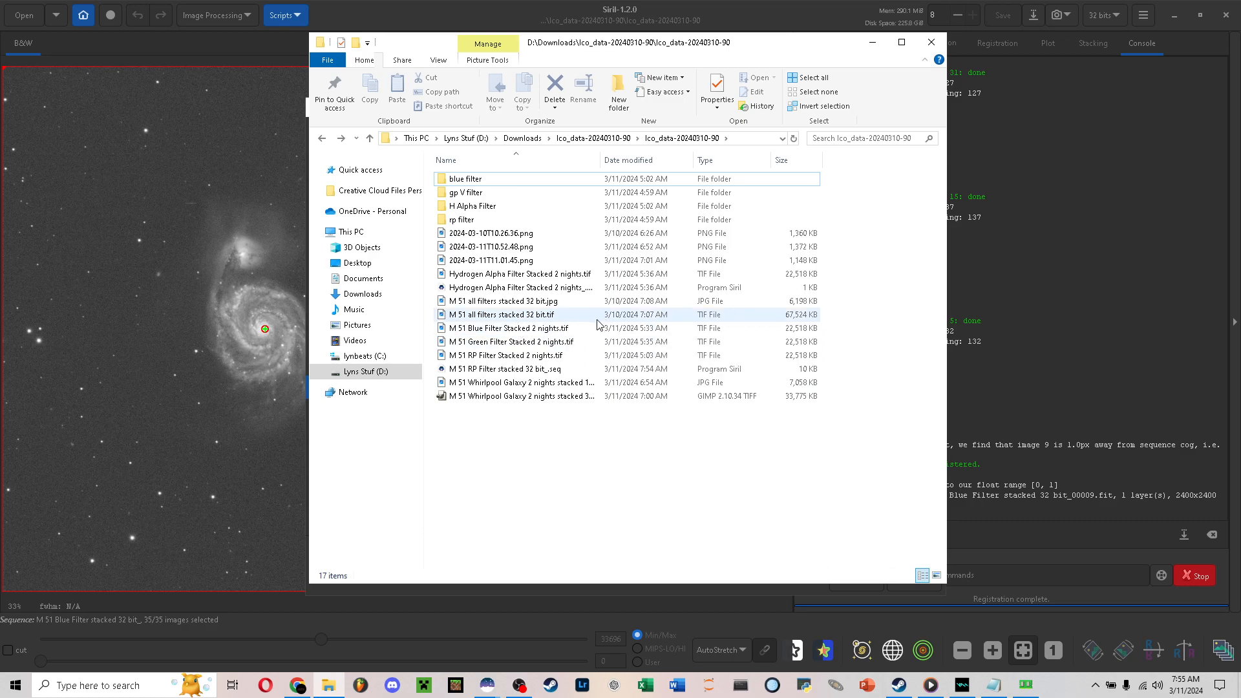
Return to Siril, dismiss the Save File dialog without saving, and clear the blue filter files from the conversion source list
{"action": "left_click", "coordinate": [761, 3]}
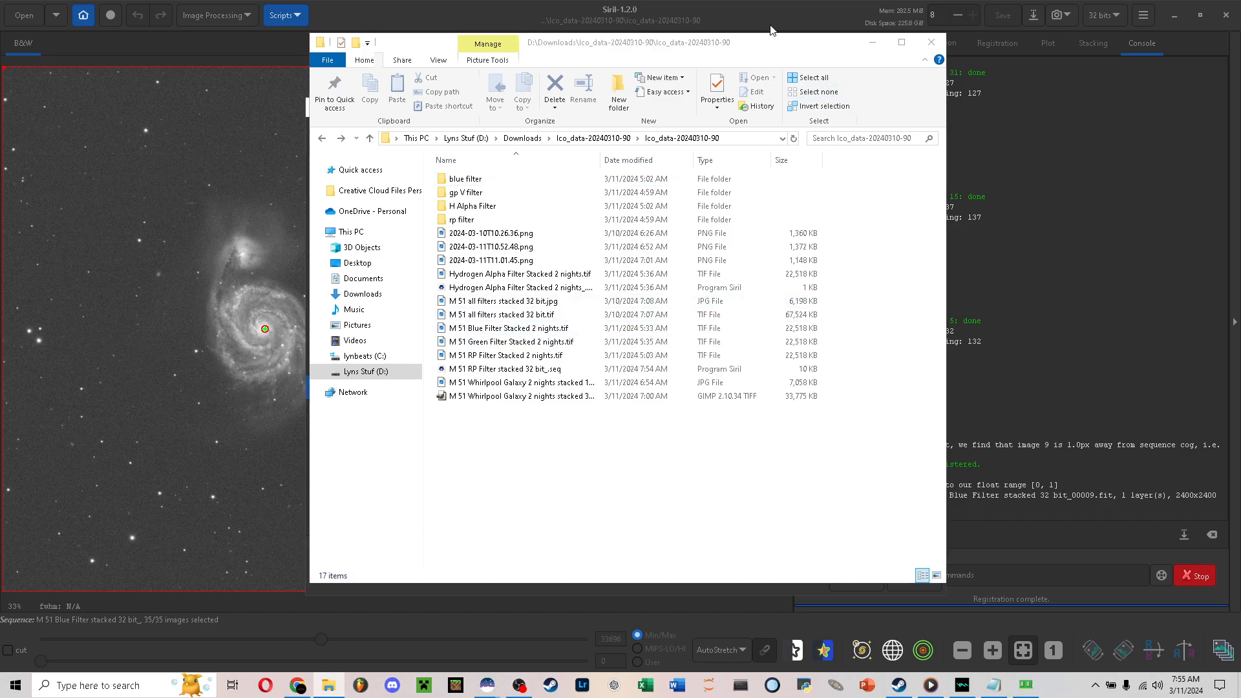
{"action": "left_click", "coordinate": [872, 42]}
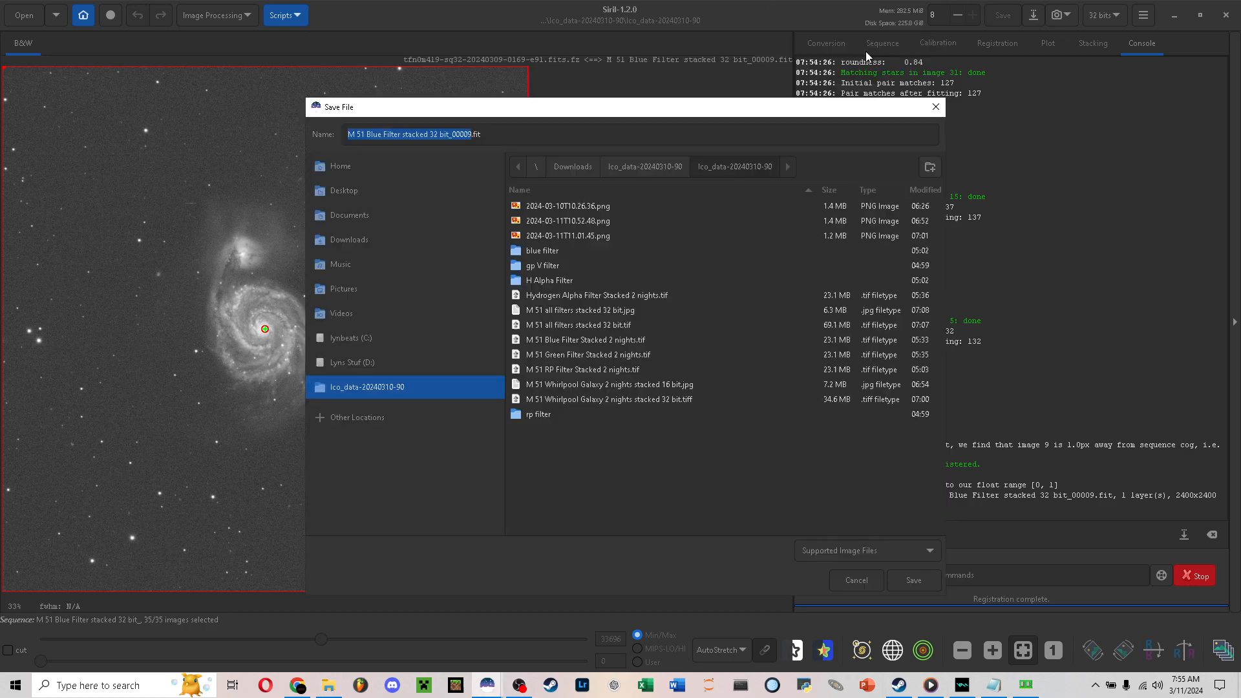
{"action": "left_click", "coordinate": [856, 580]}
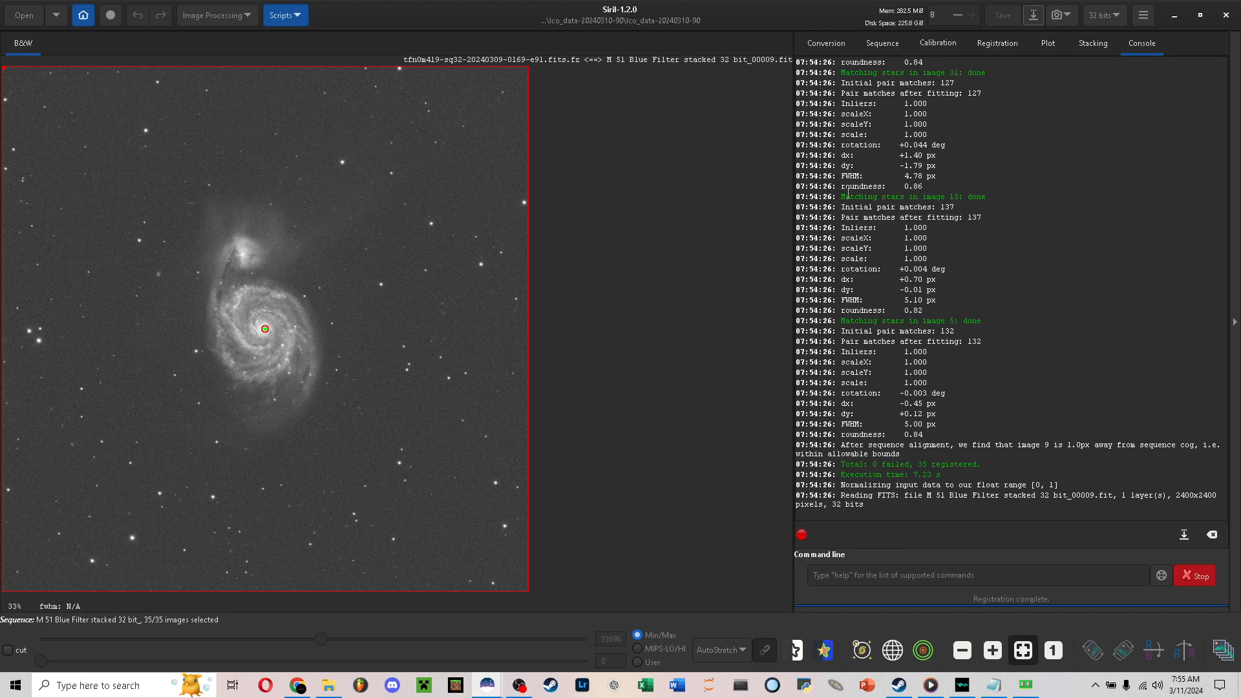
{"action": "left_click", "coordinate": [821, 46]}
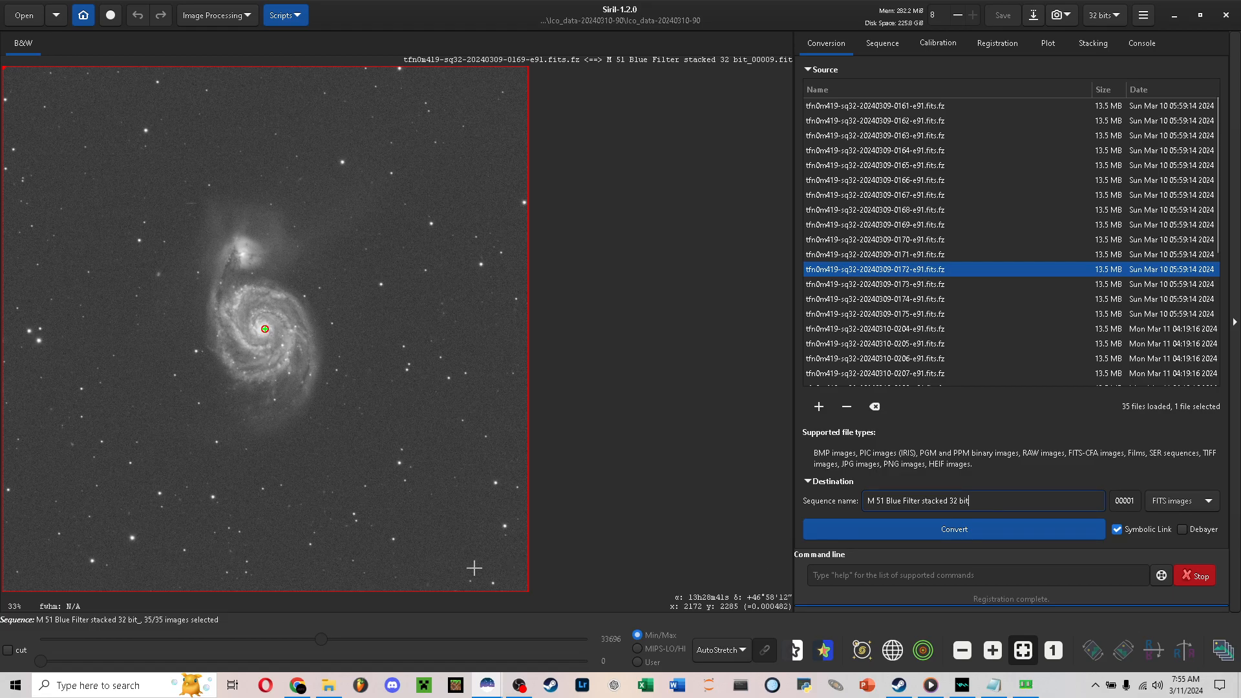
{"action": "left_click", "coordinate": [874, 407]}
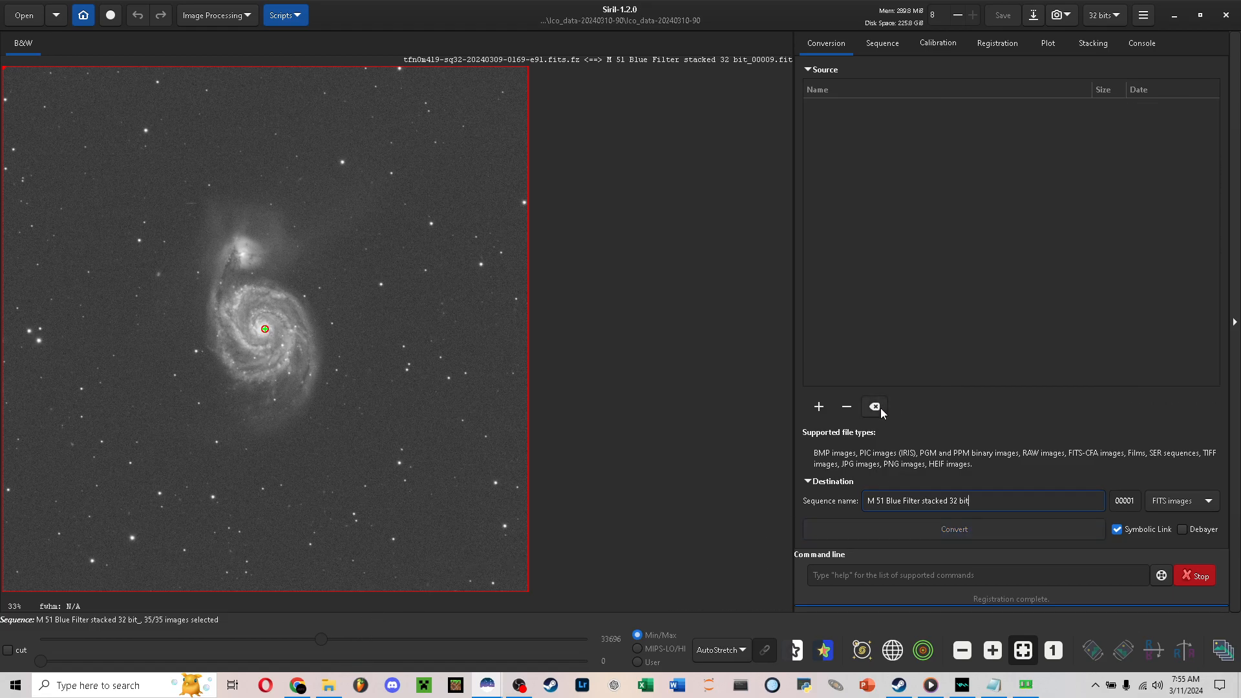
Load all FITS files from the gp V filter folder in File Explorer into Siril's conversion source list
{"action": "left_click", "coordinate": [329, 685]}
{"action": "double_click", "coordinate": [465, 192]}
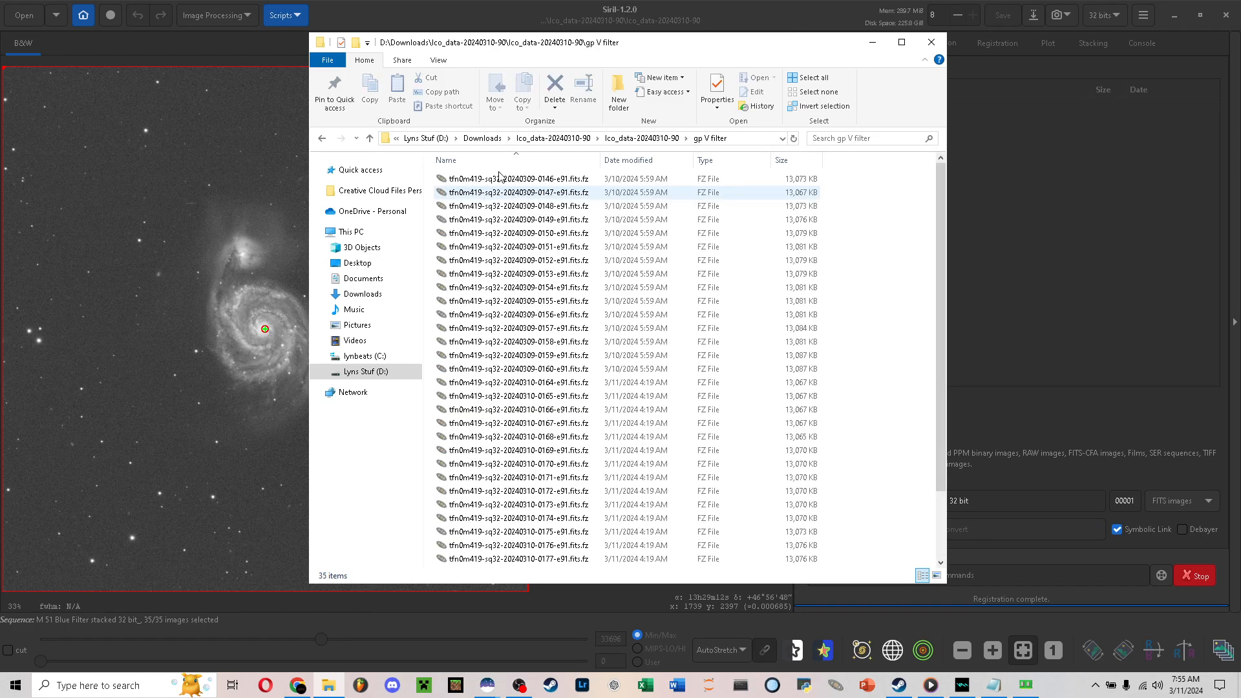
{"action": "key", "text": "ctrl+a"}
{"action": "left_click_drag", "start_coordinate": [520, 188], "coordinate": [1017, 174]}
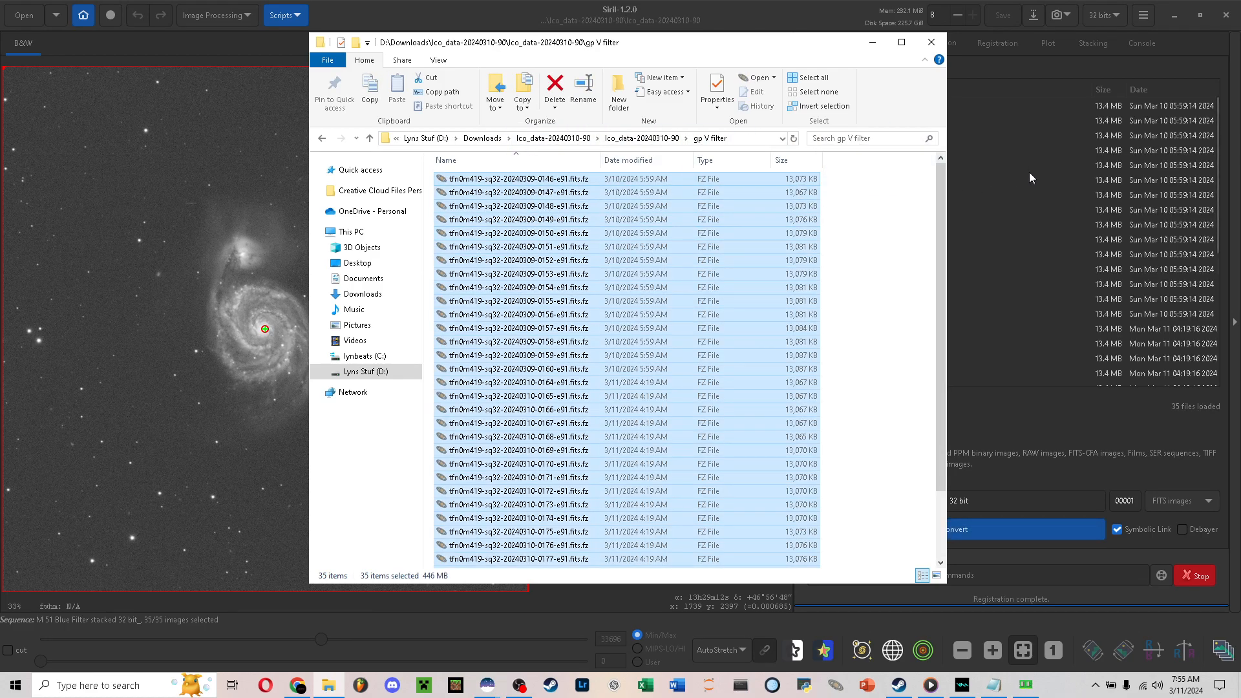
Return to Siril, name the sequence "M 51 Visual Filter stacked 32 bit" and convert the loaded gp V filter files
{"action": "left_click", "coordinate": [1037, 455]}
{"action": "left_click_drag", "start_coordinate": [900, 502], "coordinate": [895, 501]}
{"action": "type", "text": "Visual Filter stacked"}
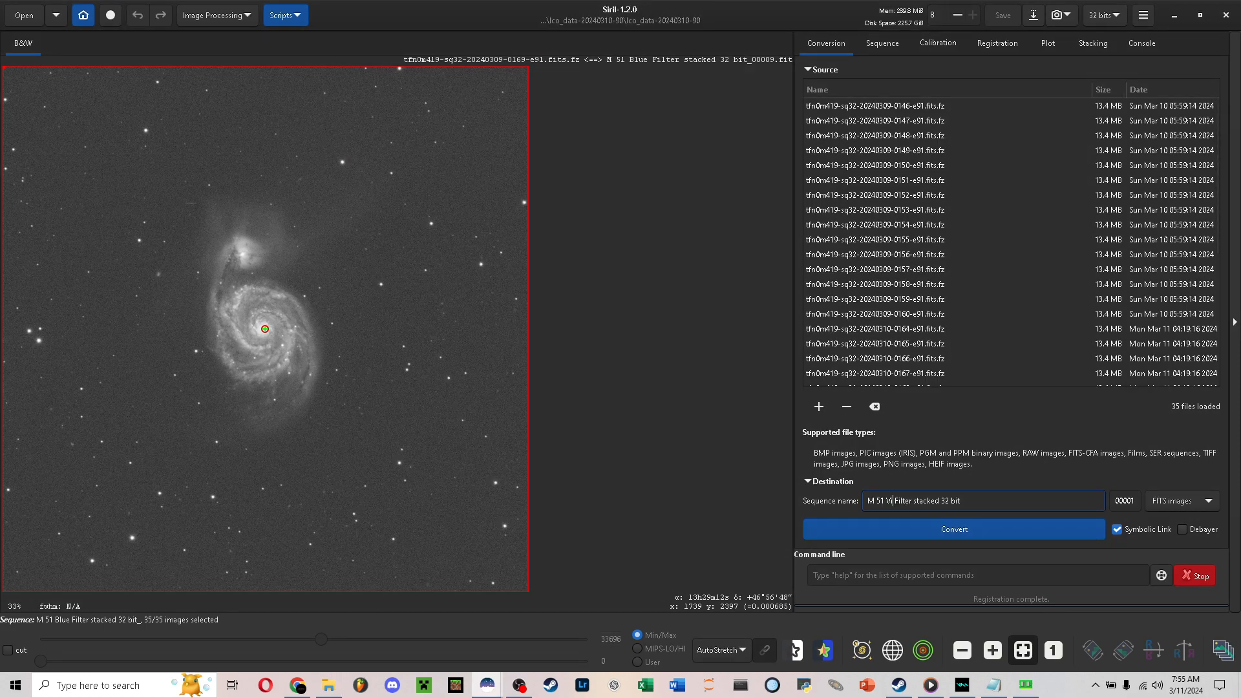
{"action": "left_click", "coordinate": [938, 531]}
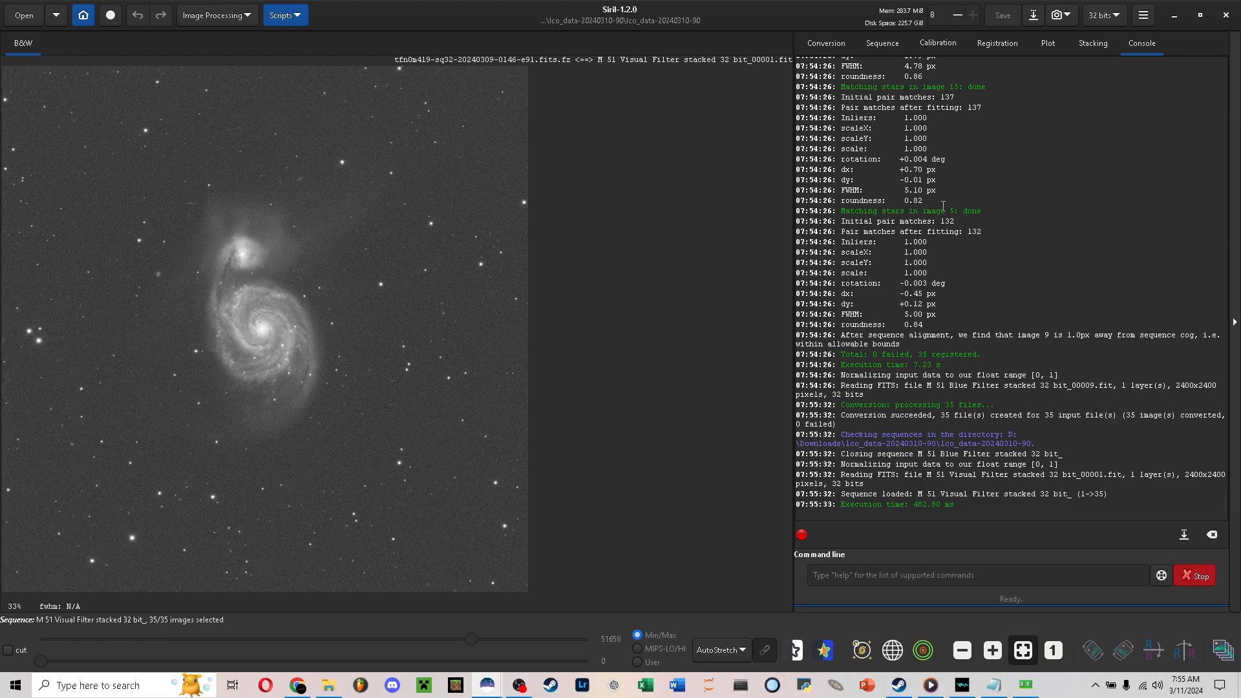
Review the stacking, registration, conversion, calibration and plot settings for the visual filter sequence
{"action": "left_click", "coordinate": [1091, 45]}
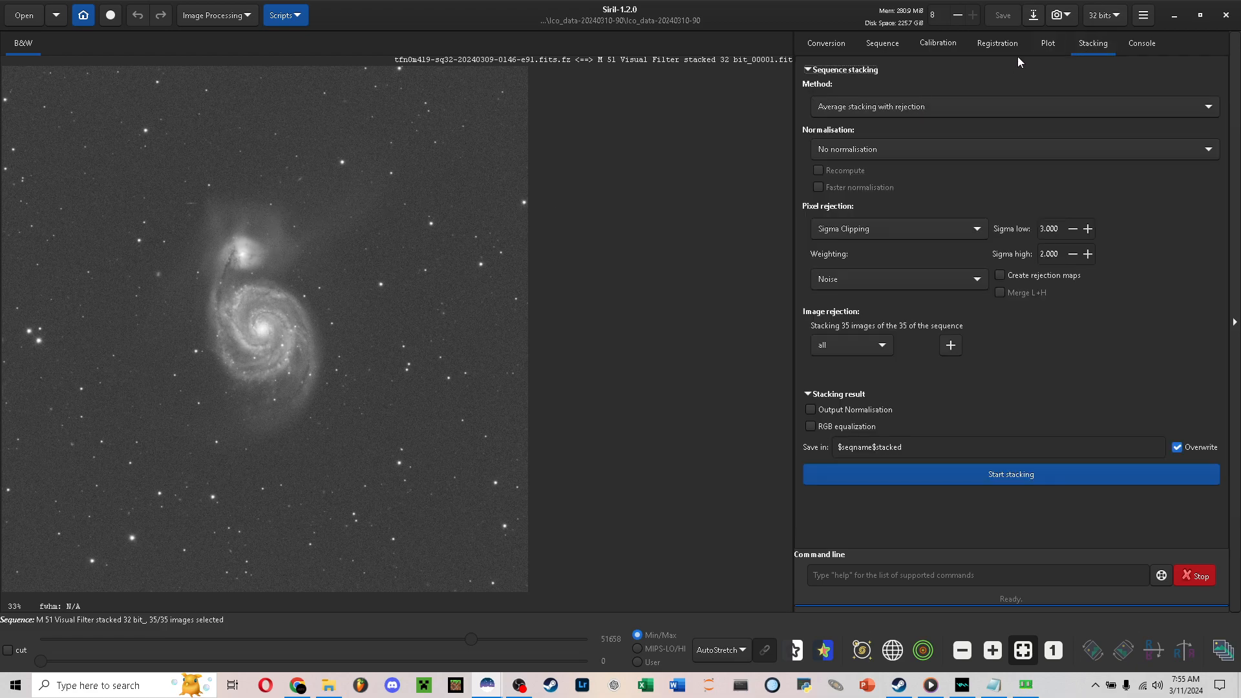
{"action": "left_click", "coordinate": [995, 44]}
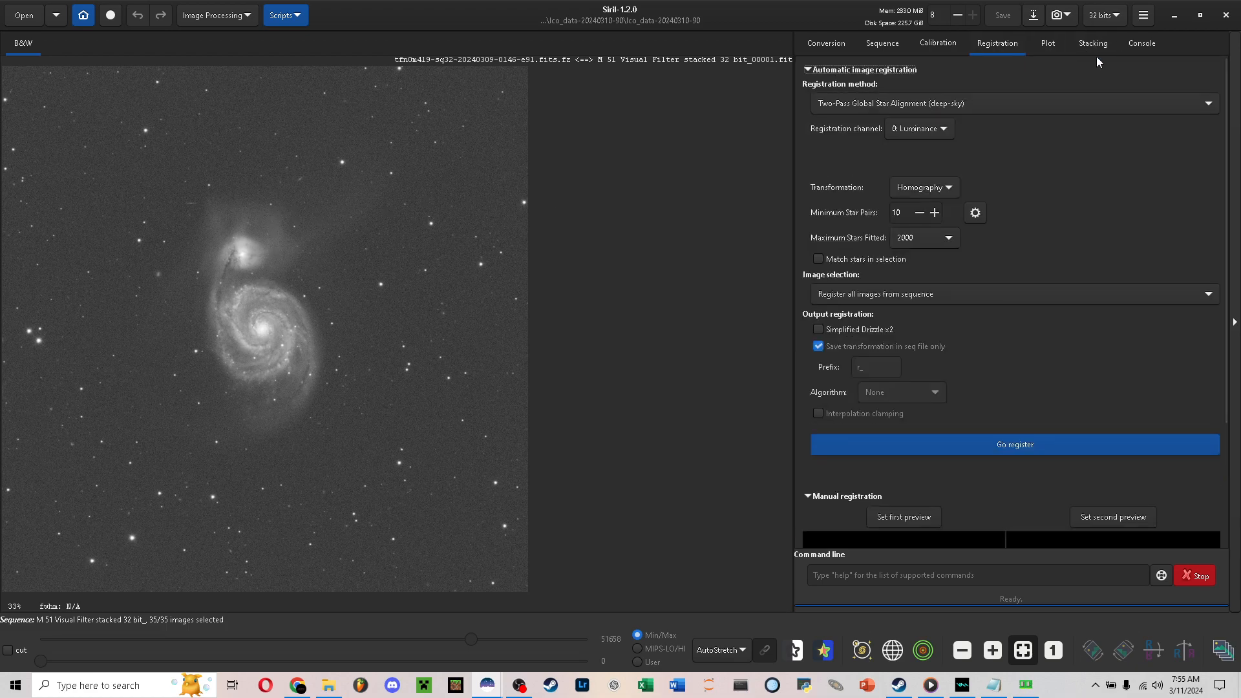
{"action": "left_click", "coordinate": [815, 44]}
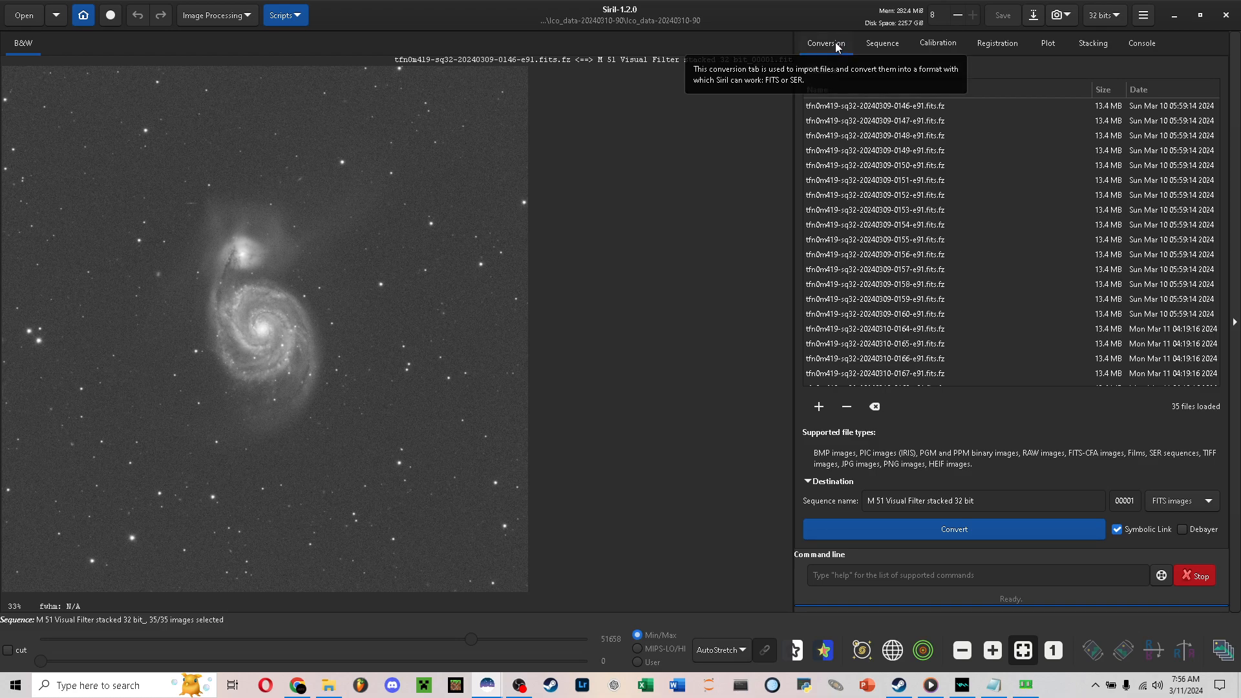
{"action": "left_click", "coordinate": [959, 43]}
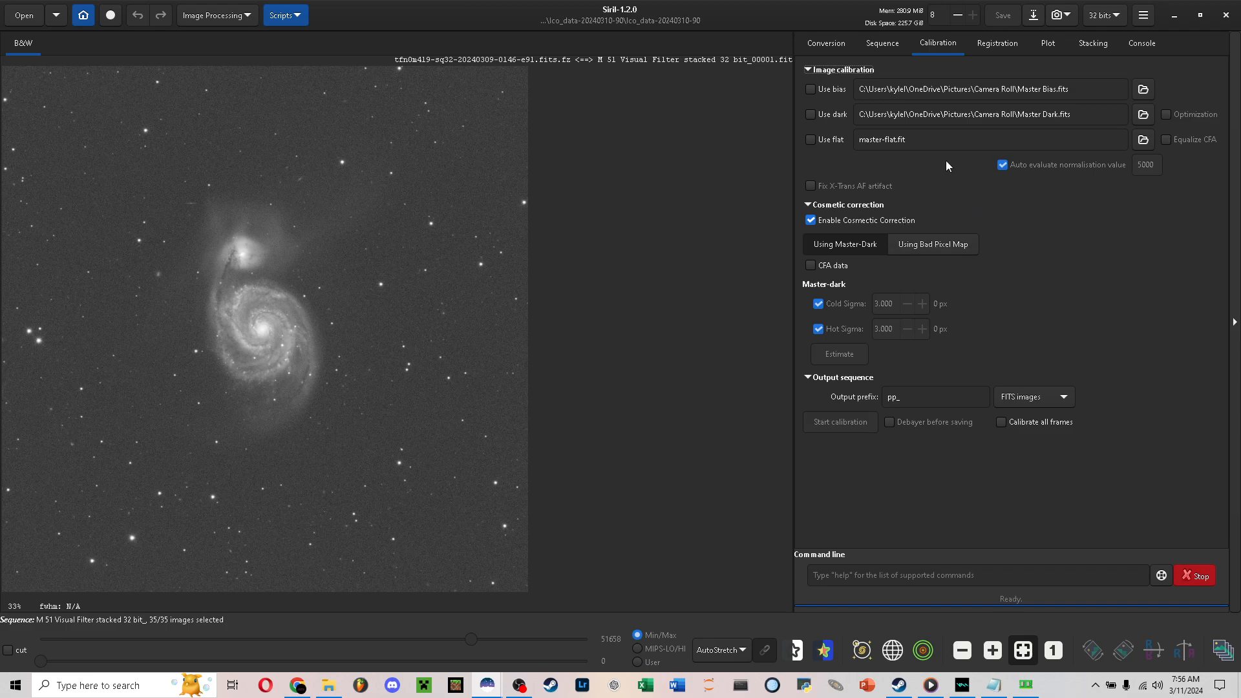
{"action": "left_click", "coordinate": [1005, 43]}
{"action": "left_click", "coordinate": [1042, 45]}
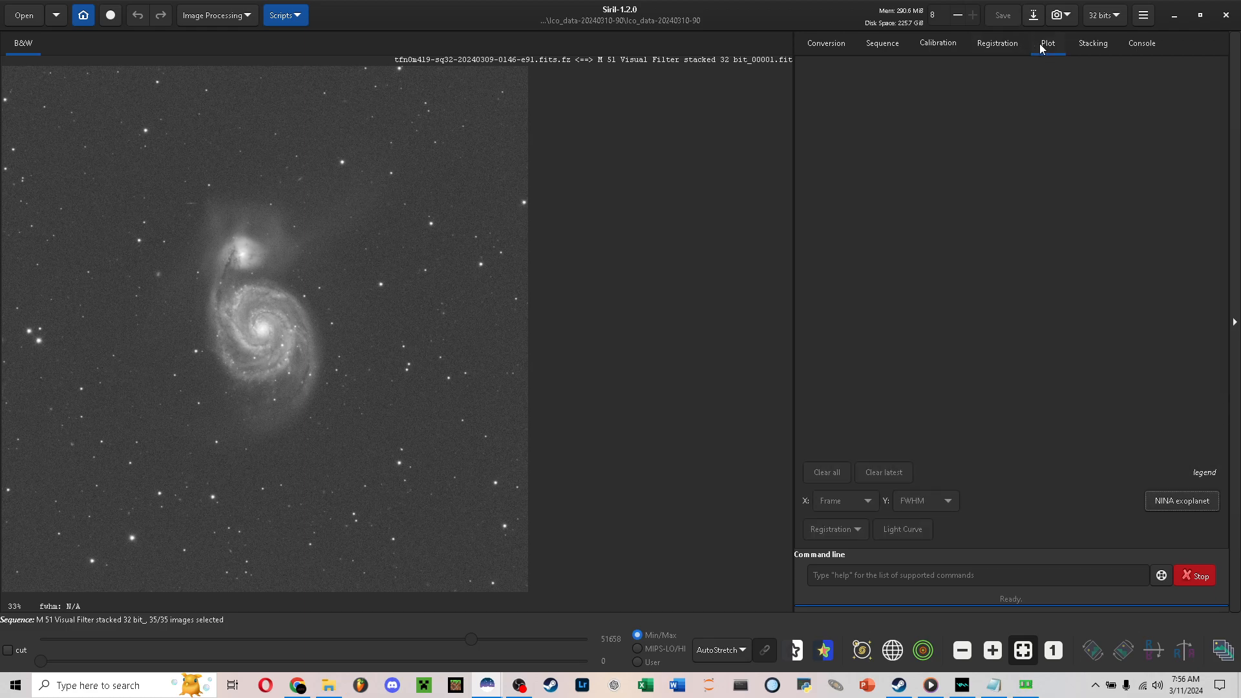
{"action": "left_click", "coordinate": [1086, 45]}
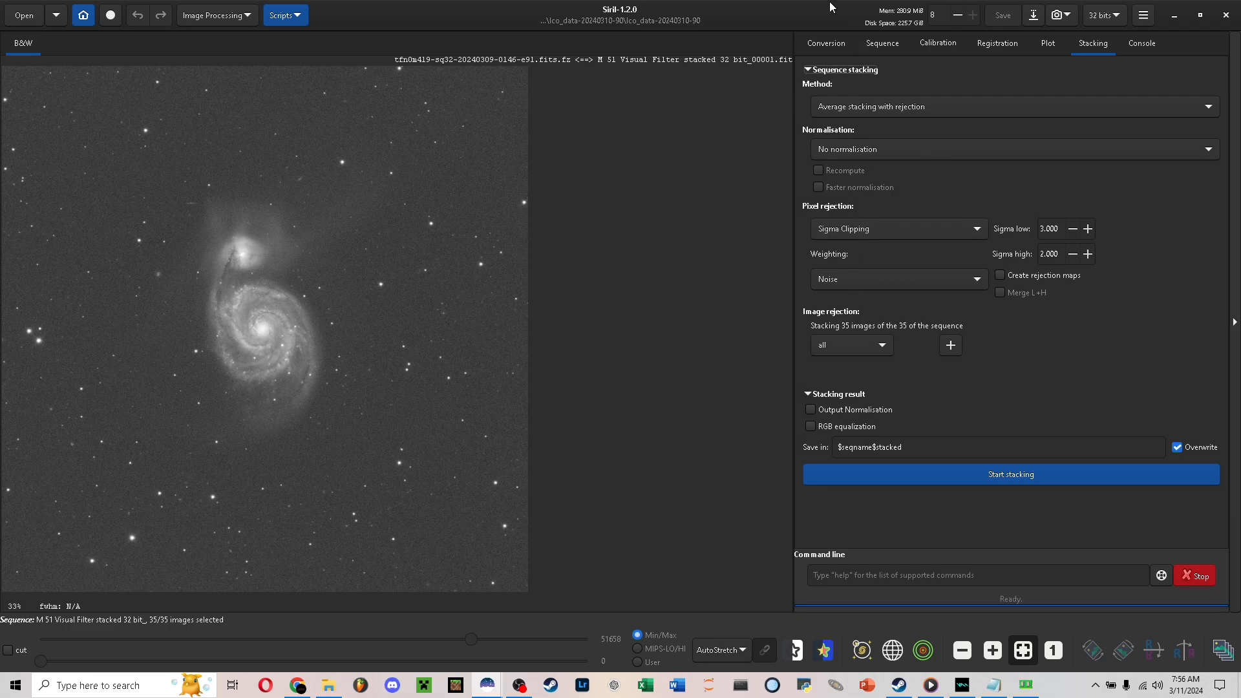
{"action": "left_click", "coordinate": [827, 43]}
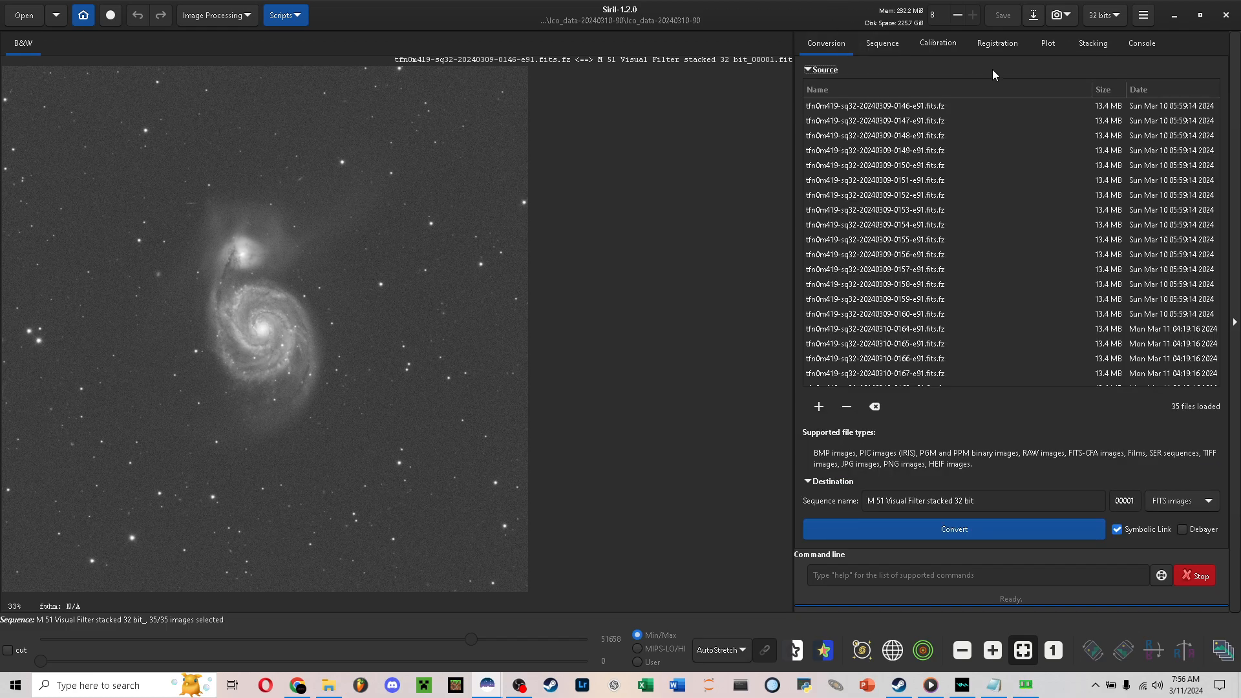
{"action": "left_click", "coordinate": [1033, 20]}
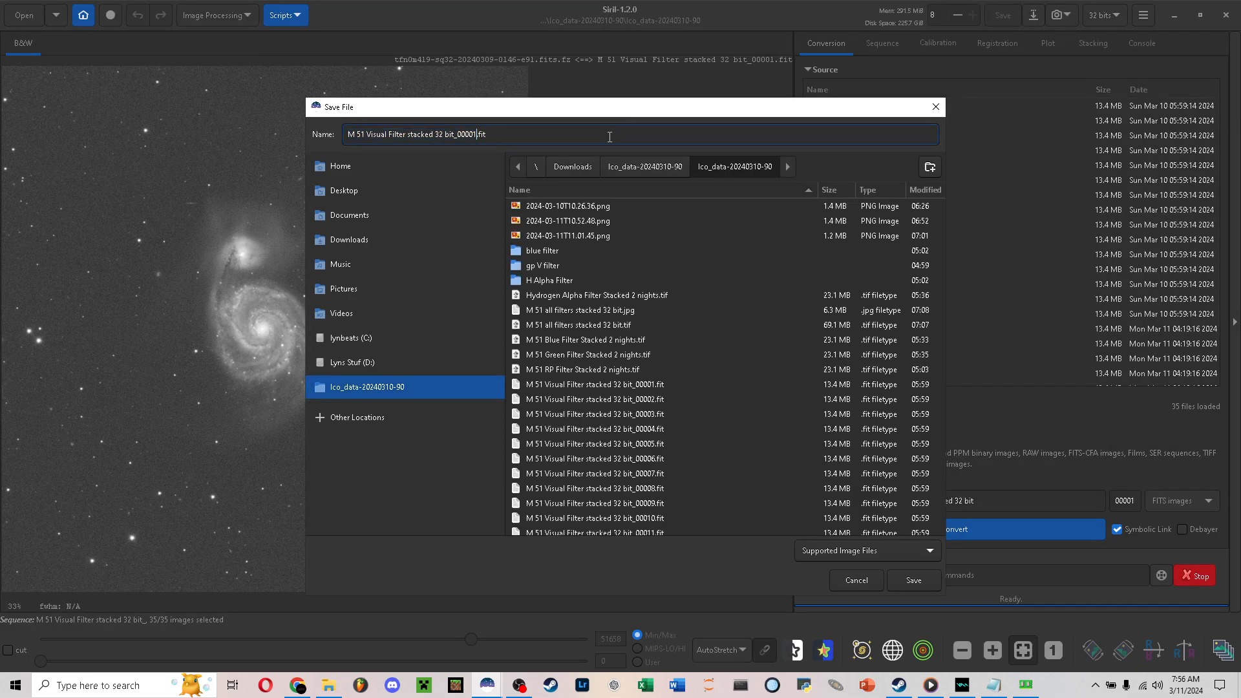
{"action": "key", "text": "shift+Left"}
{"action": "key", "text": "shift+Left"}
{"action": "key", "text": "shift+Left"}
{"action": "key", "text": "shift+Left"}
{"action": "key", "text": "shift+Left"}
{"action": "key", "text": "BackSpace"}
{"action": "key", "text": "Right"}
{"action": "key", "text": "shift+Right"}
{"action": "key", "text": "shift+Right"}
{"action": "key", "text": "shift+Right"}
{"action": "type", "text": "t"}
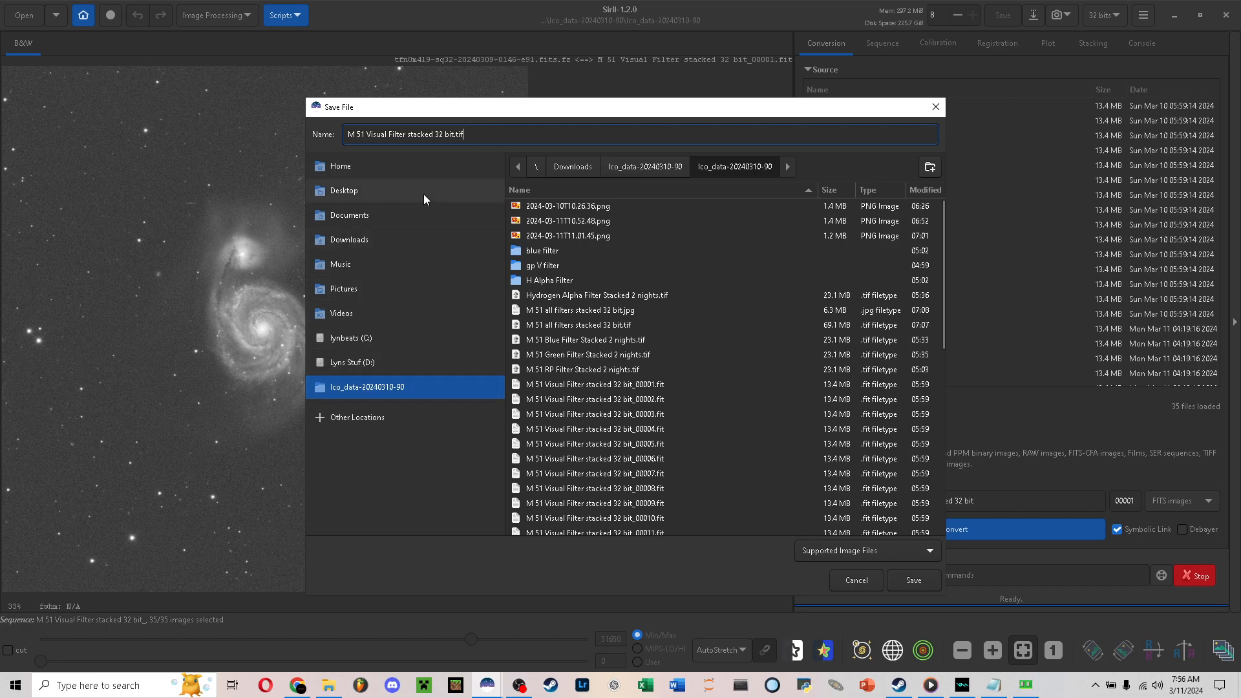
{"action": "left_click", "coordinate": [387, 135]}
{"action": "type", "text": "GP"}
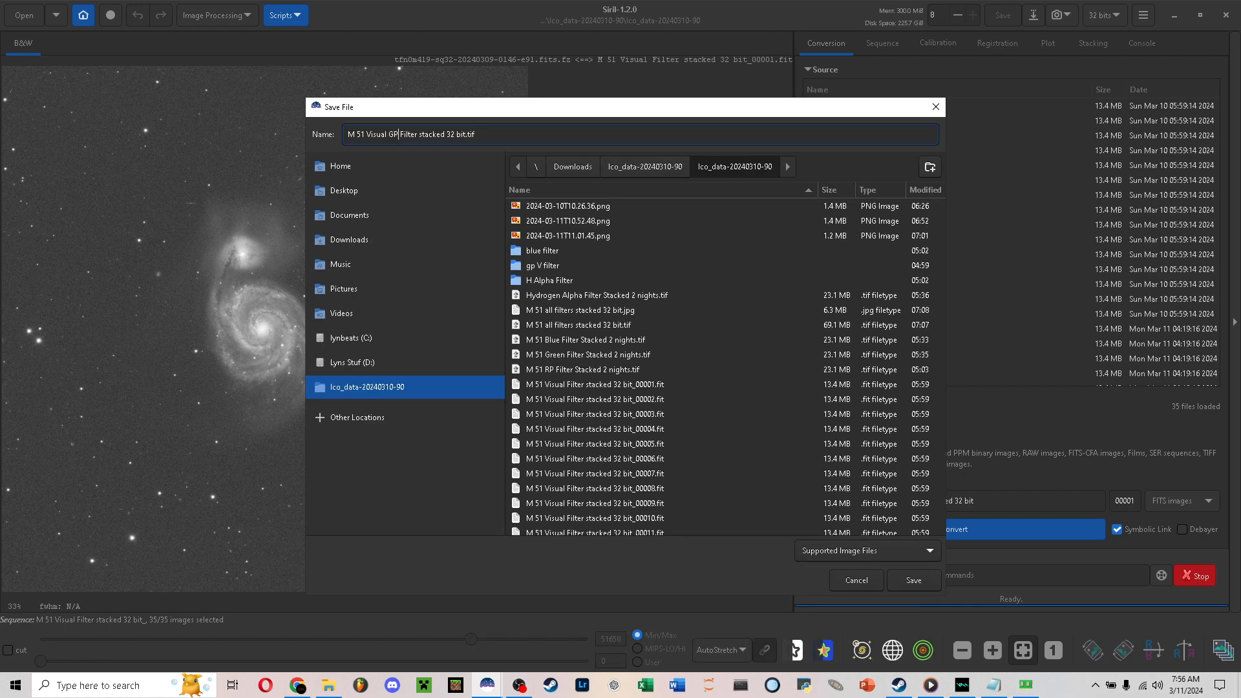
{"action": "key", "text": "BackSpace"}
{"action": "key", "text": "BackSpace"}
{"action": "key", "text": "BackSpace"}
{"action": "key", "text": "BackSpace"}
{"action": "key", "text": "BackSpace"}
{"action": "key", "text": "BackSpace"}
{"action": "key", "text": "BackSpace"}
{"action": "key", "text": "BackSpace"}
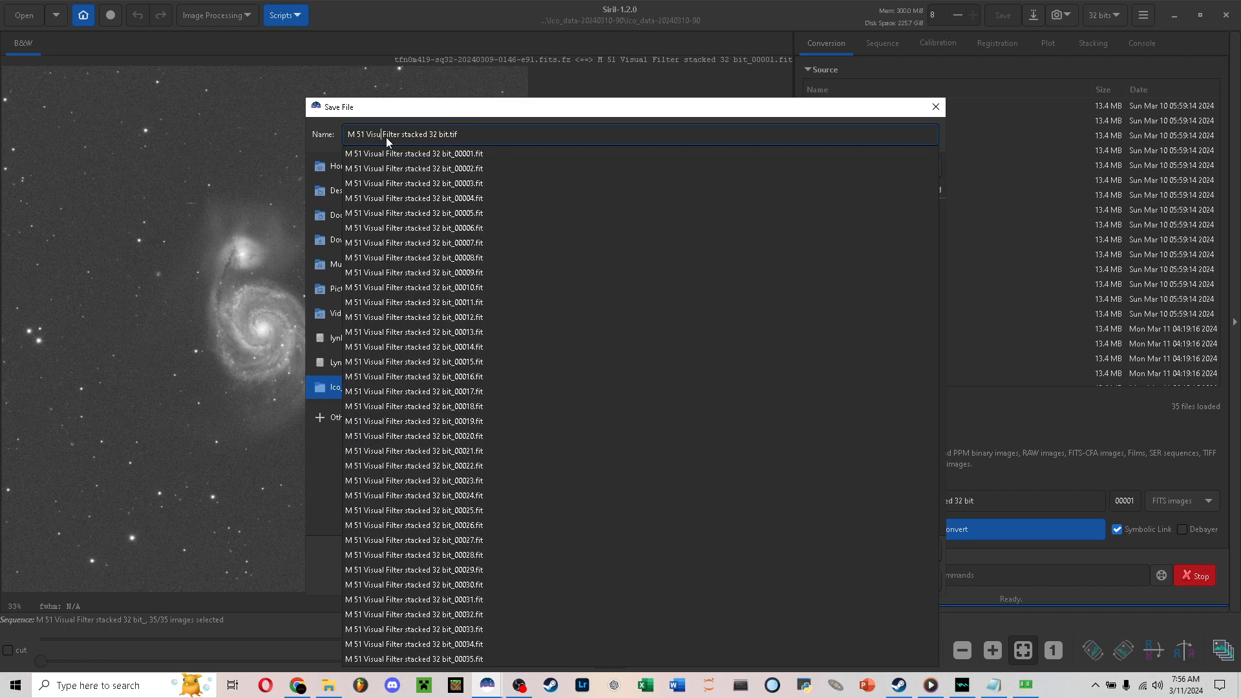
{"action": "key", "text": "BackSpace"}
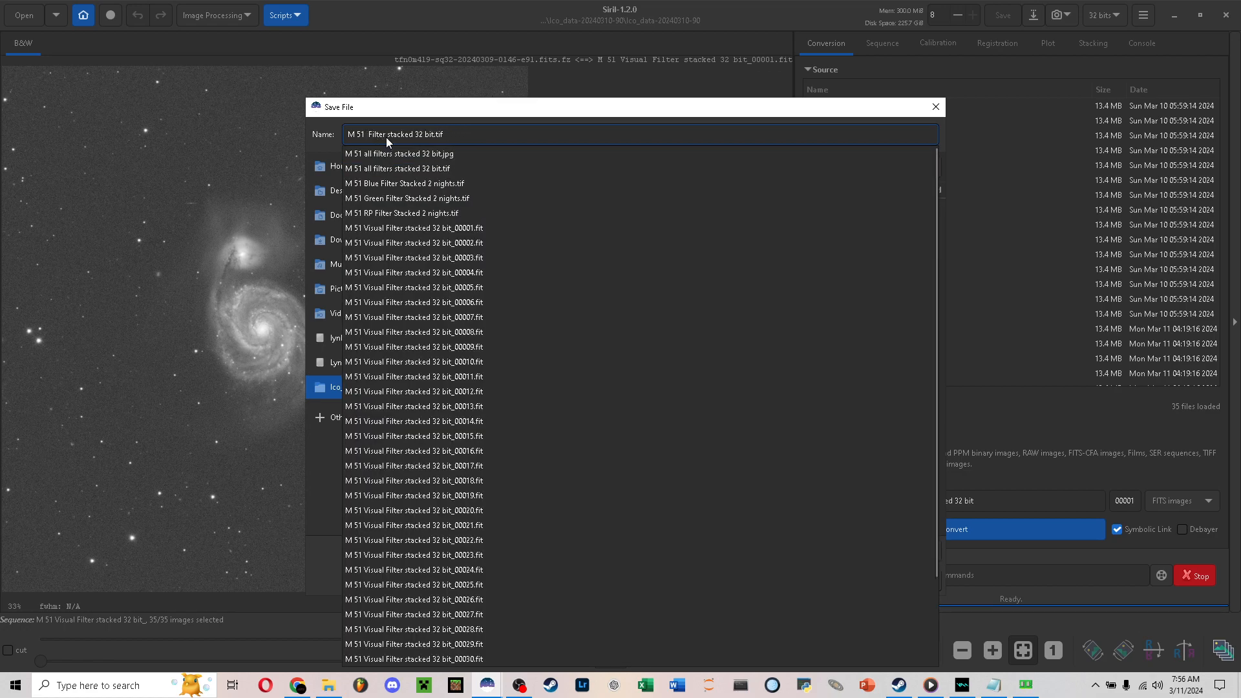
{"action": "type", "text": "Green"}
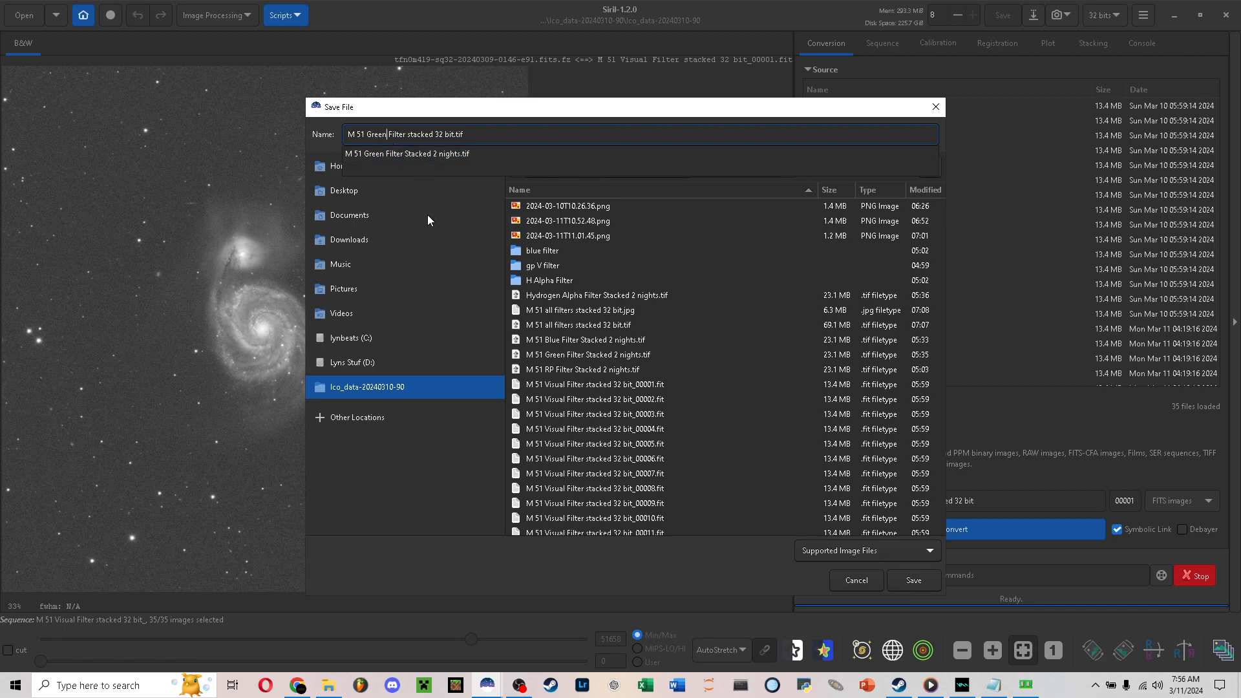
{"action": "left_click", "coordinate": [421, 550]}
{"action": "left_click", "coordinate": [913, 580]}
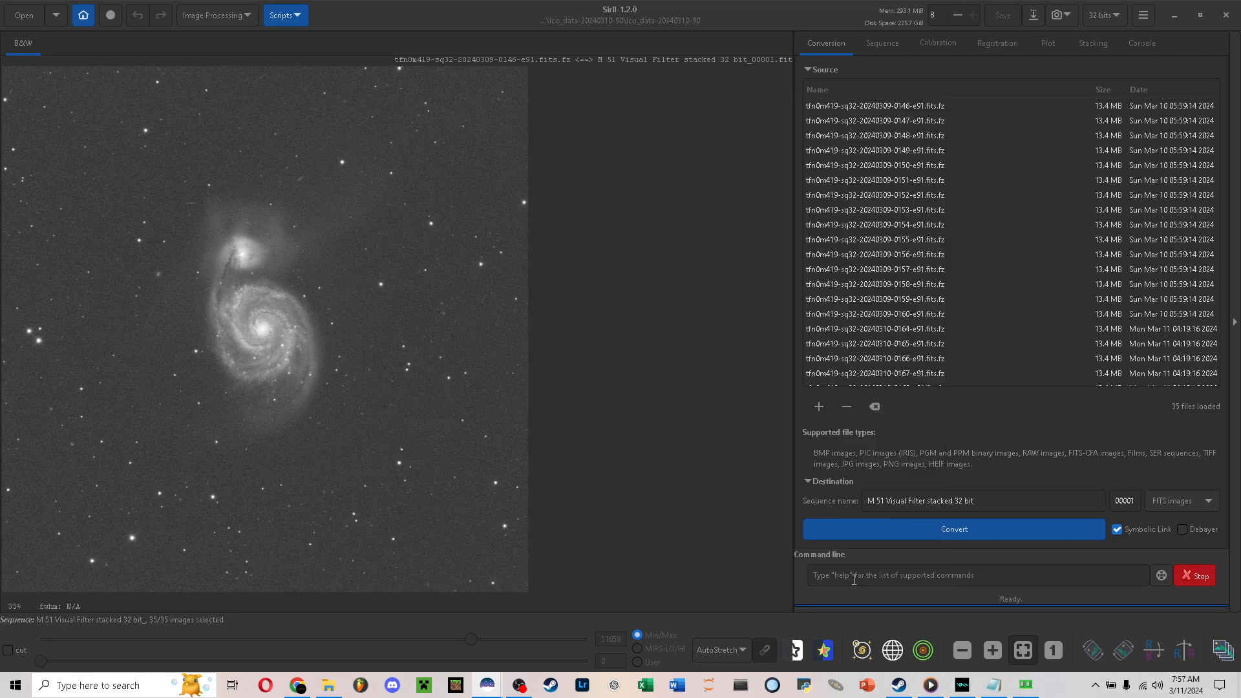
{"action": "triple_click", "coordinate": [976, 502]}
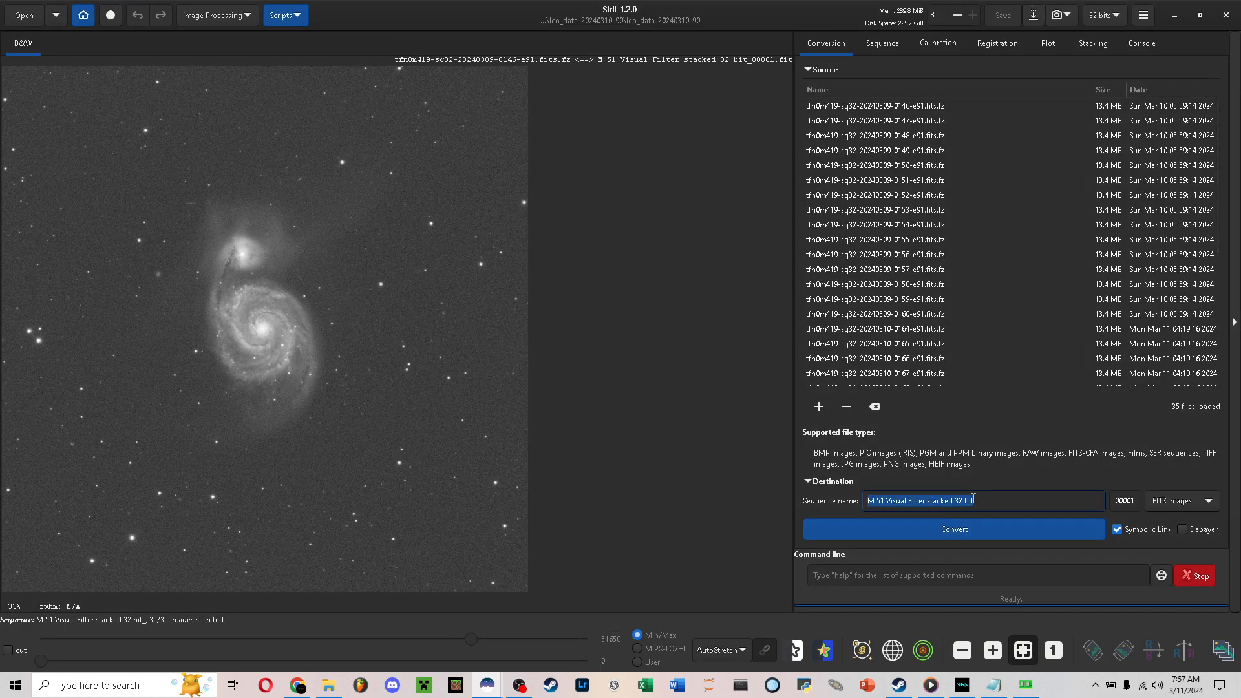
{"action": "left_click", "coordinate": [976, 499]}
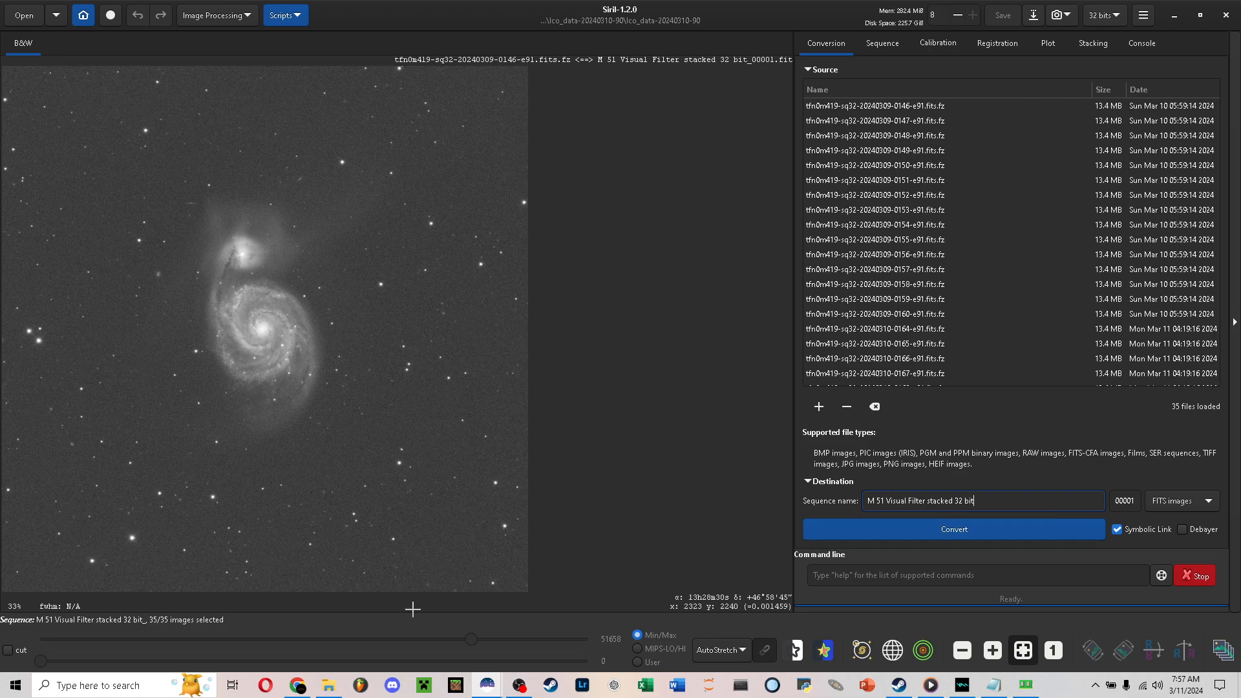
In File Explorer, delete the M 51 Visual Filter sequence files and the leftover RP and Blue Filter .seq files from the data folder
{"action": "left_click", "coordinate": [327, 685]}
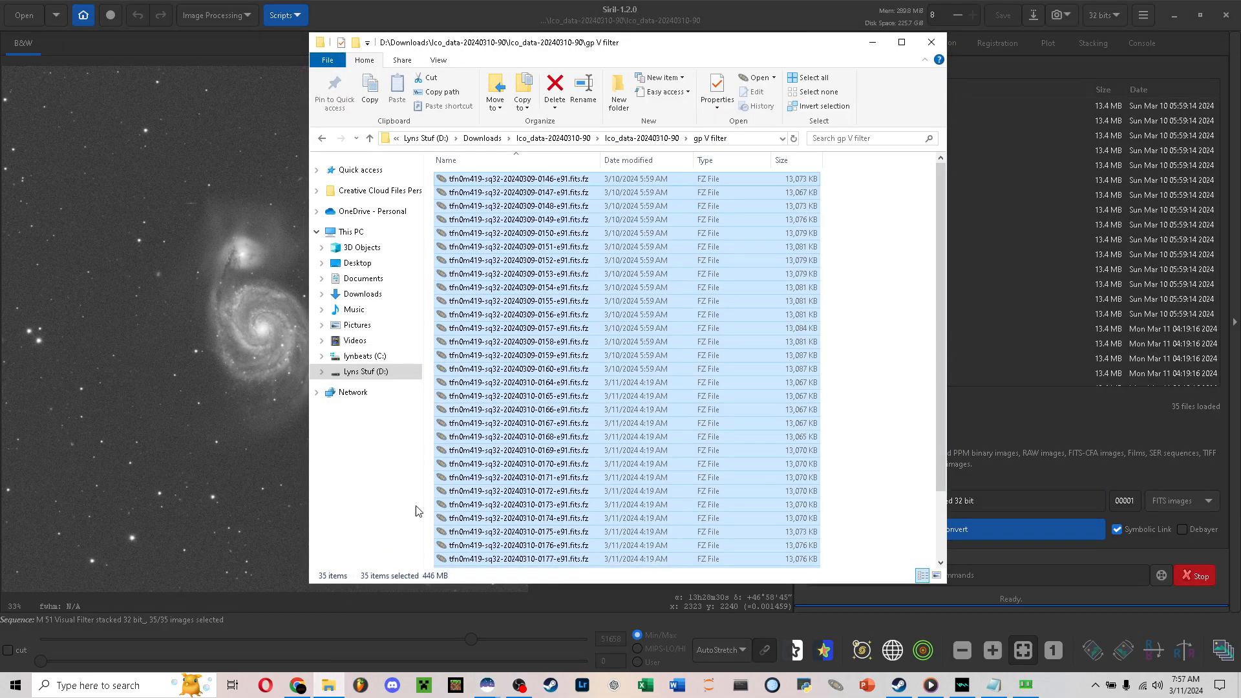
{"action": "scroll", "coordinate": [548, 326], "scroll_direction": "down", "scroll_amount": 2}
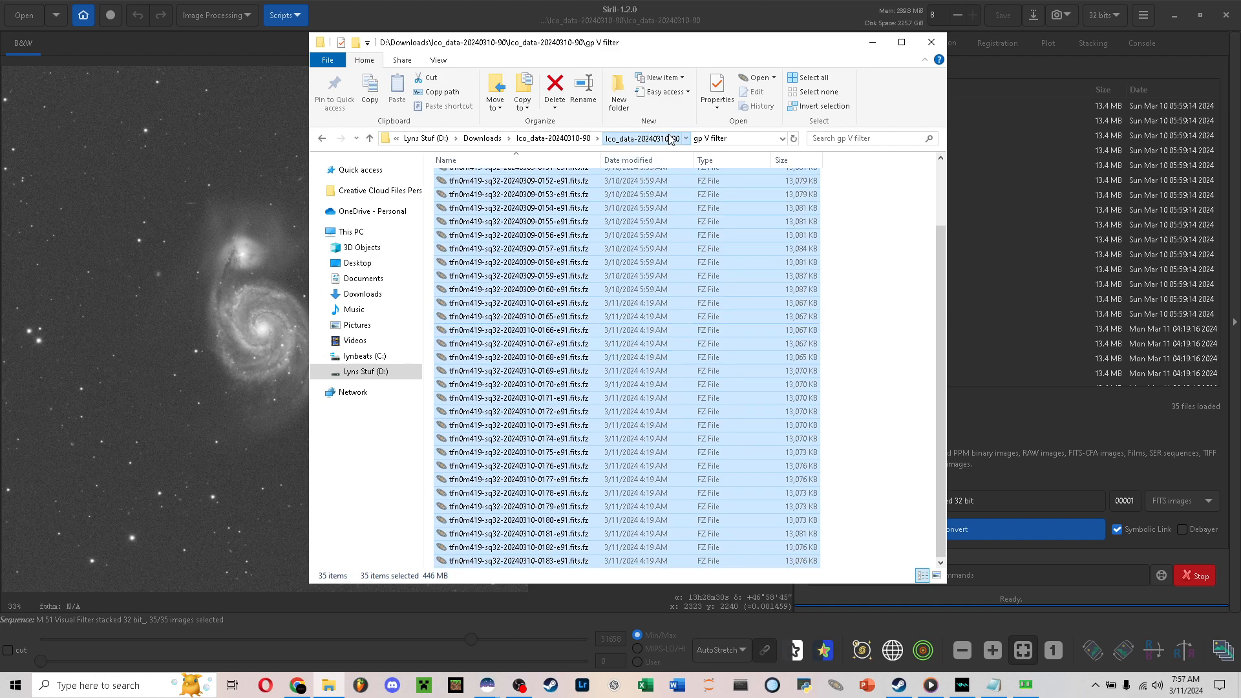
{"action": "left_click", "coordinate": [646, 139]}
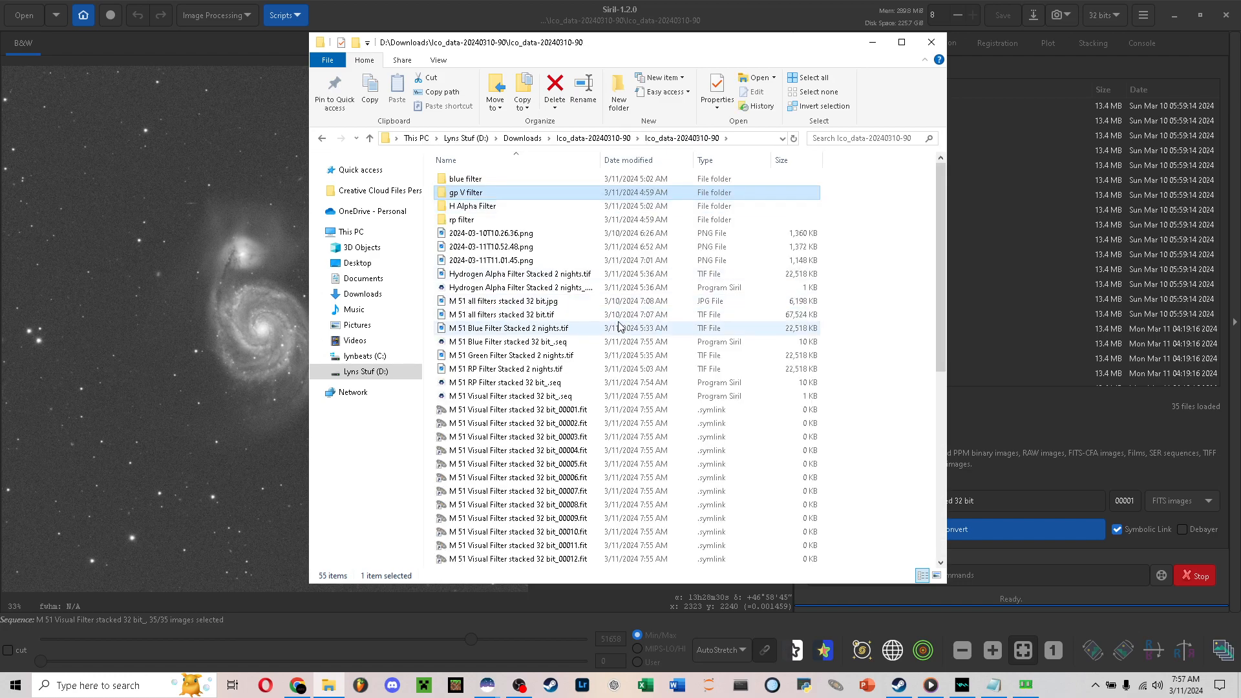
{"action": "scroll", "coordinate": [618, 326], "scroll_direction": "down", "scroll_amount": 3}
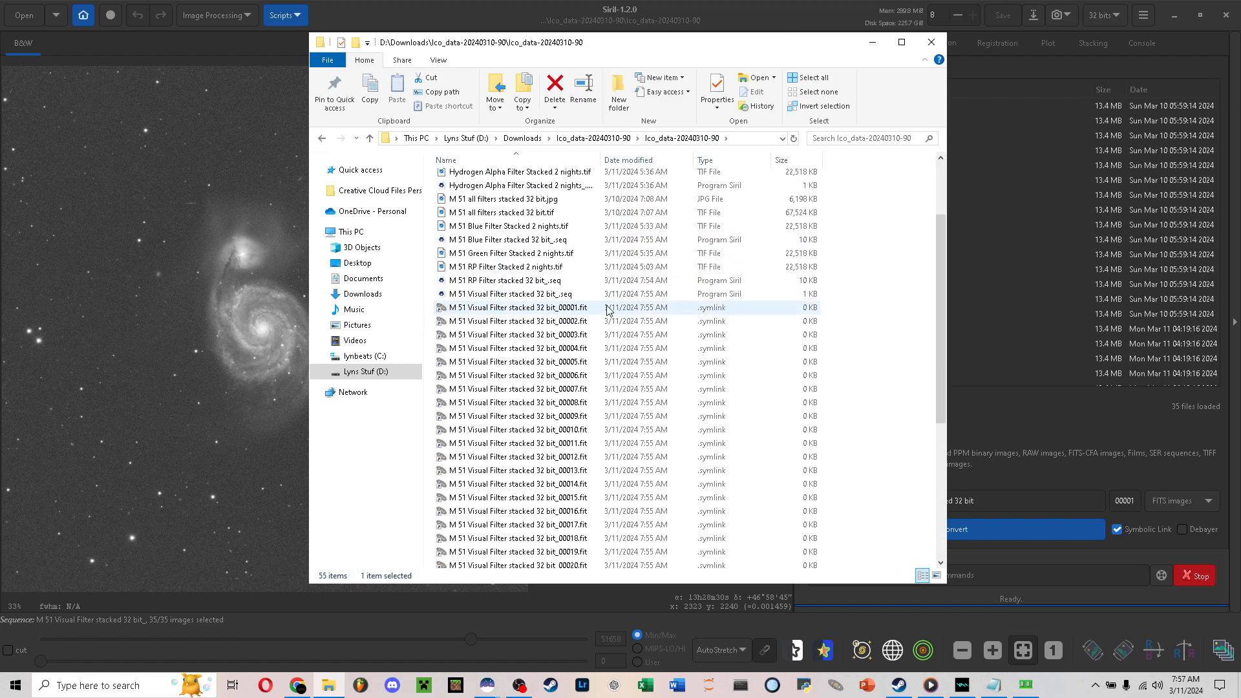
{"action": "left_click", "coordinate": [554, 280]}
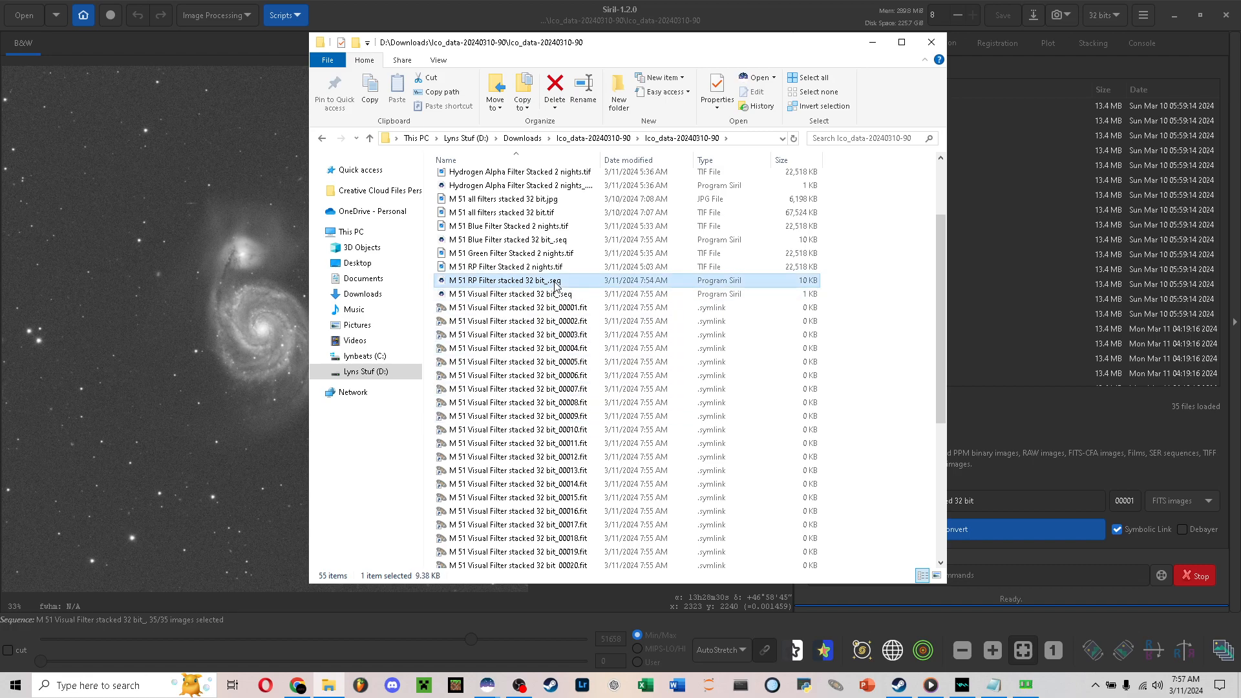
{"action": "scroll", "coordinate": [553, 362], "scroll_direction": "down", "scroll_amount": 6}
{"action": "left_click", "coordinate": [529, 533], "text": "shift"}
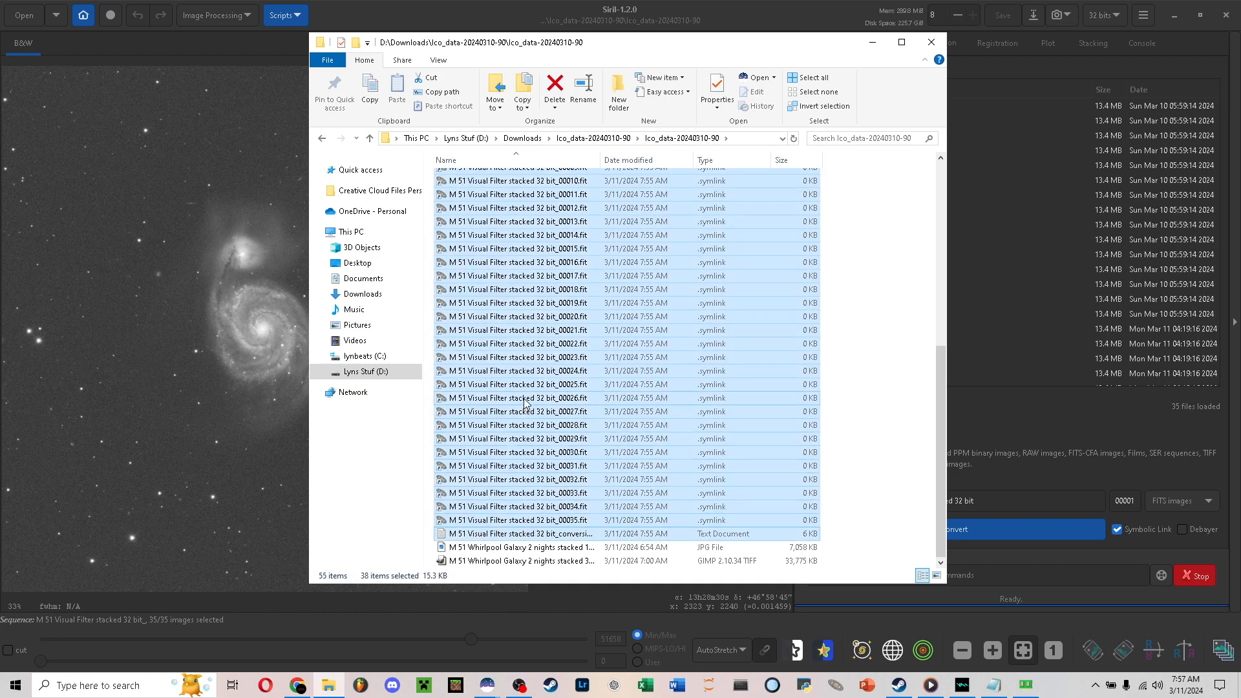
{"action": "key", "text": "Delete"}
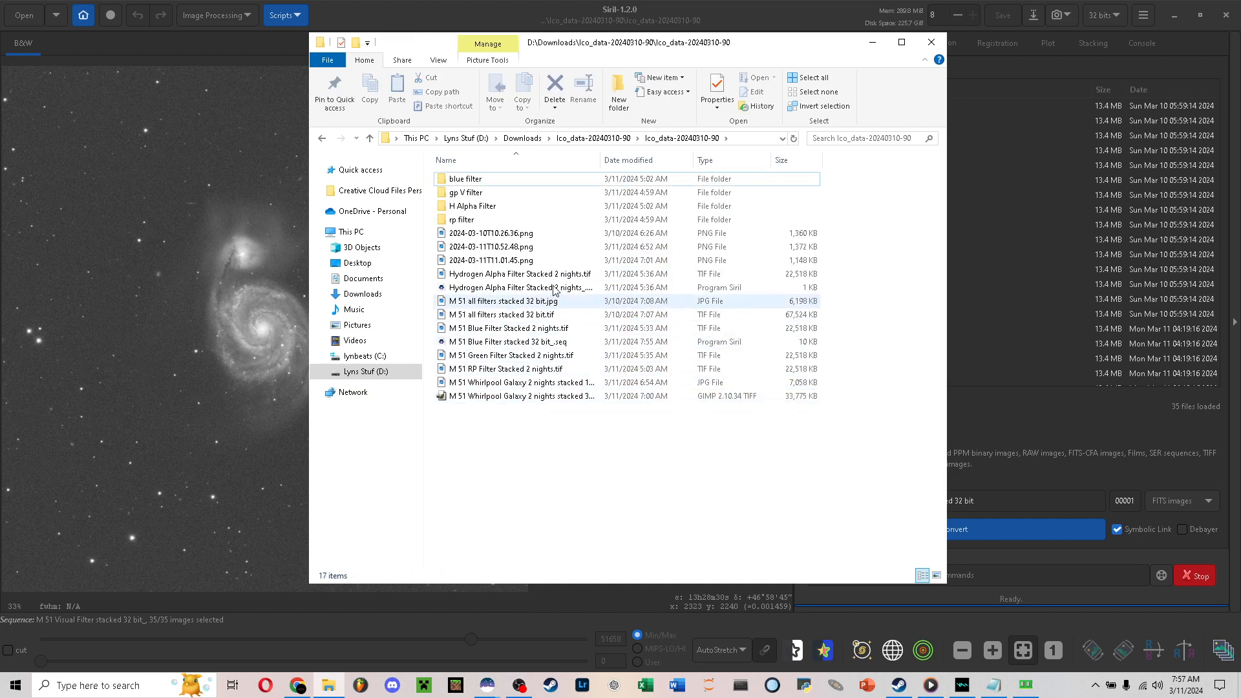
{"action": "left_click", "coordinate": [574, 343]}
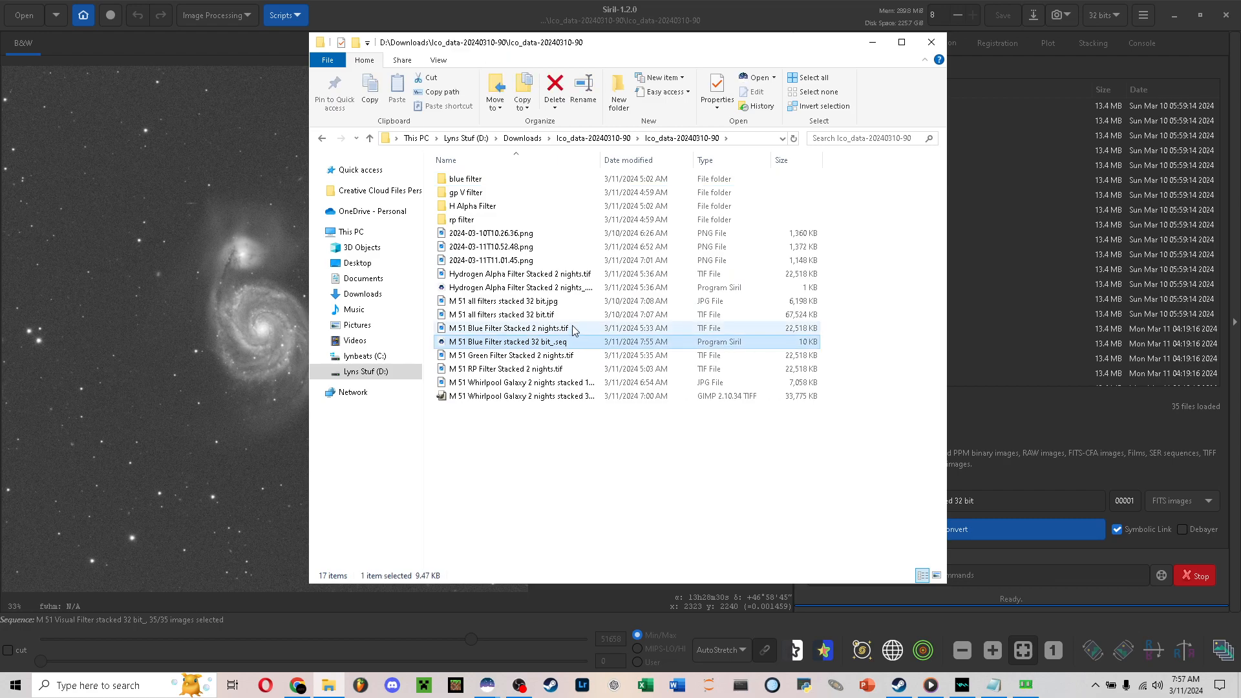
{"action": "key", "text": "Delete"}
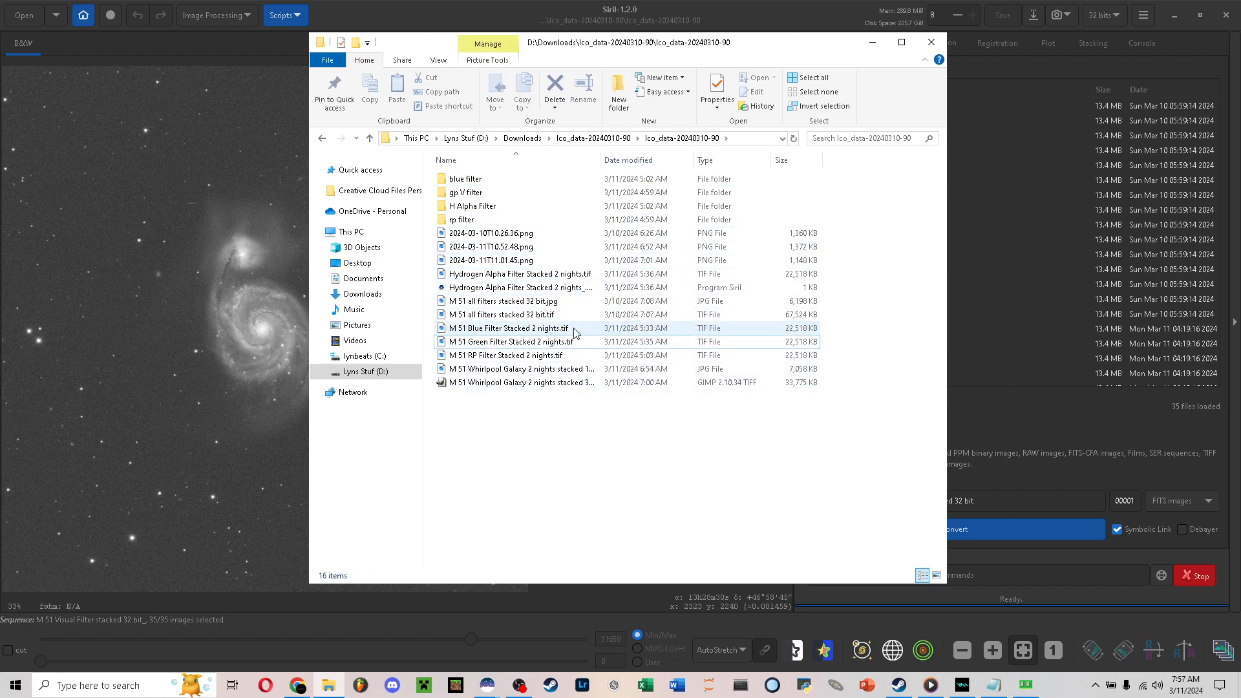
Return to Siril, rename the destination sequence "M 51 Hydrogen Alpha Filter stacked 32 bit" and clear the gp V files from the source list
{"action": "left_click", "coordinate": [1034, 265]}
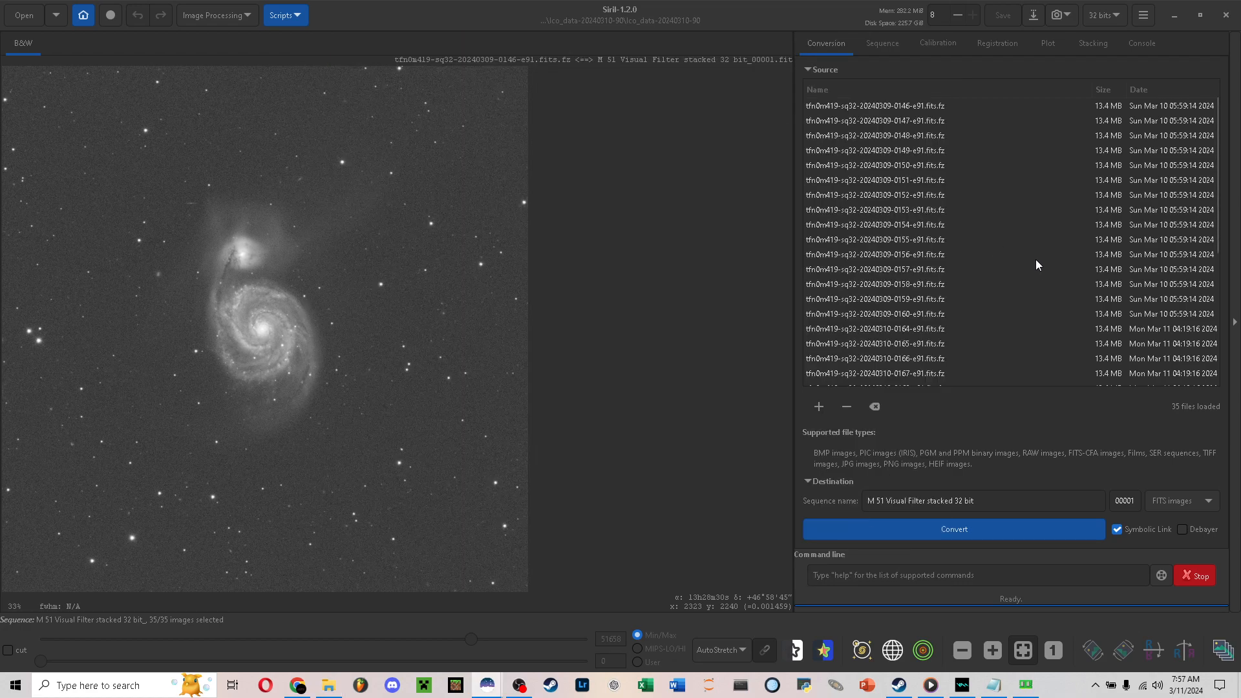
{"action": "scroll", "coordinate": [956, 276], "scroll_direction": "down", "scroll_amount": 5}
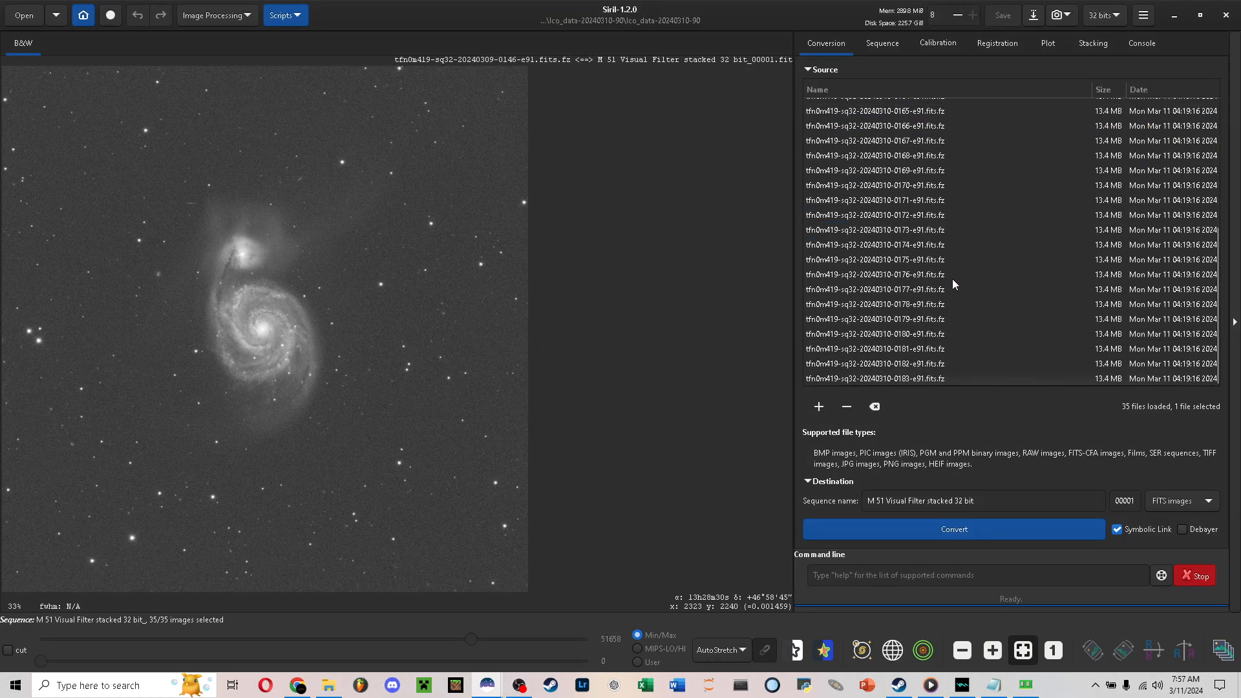
{"action": "scroll", "coordinate": [895, 296], "scroll_direction": "up", "scroll_amount": 5}
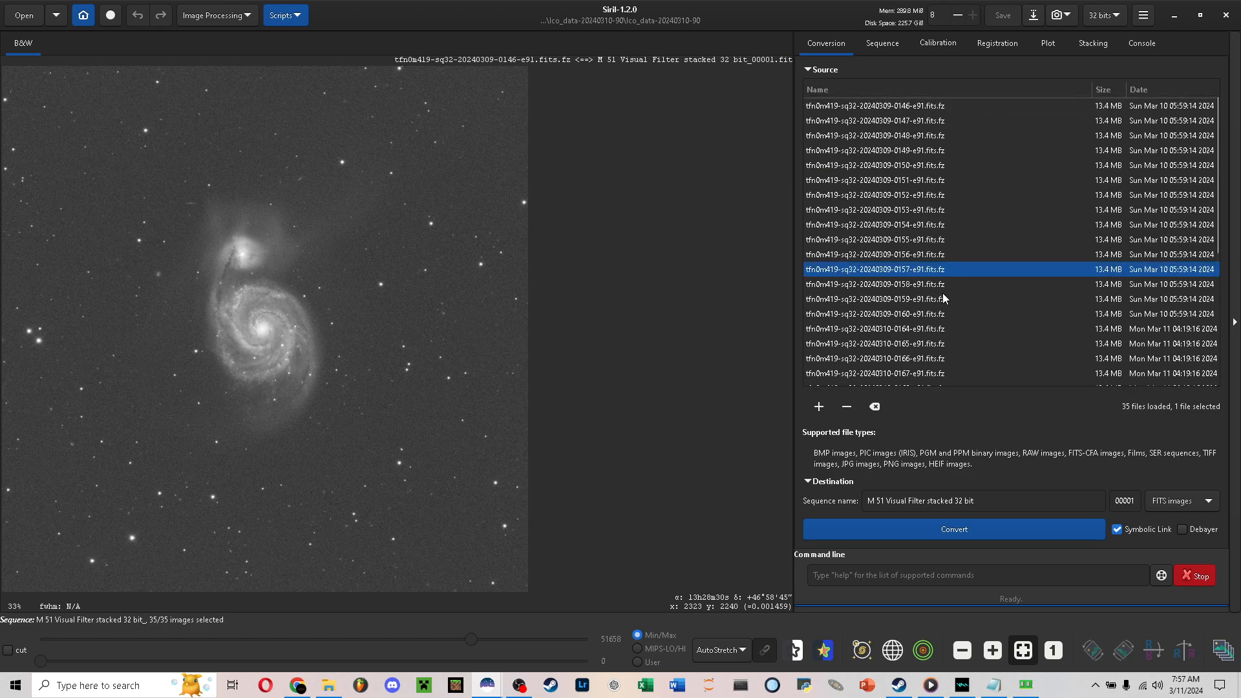
{"action": "scroll", "coordinate": [943, 304], "scroll_direction": "down", "scroll_amount": 5}
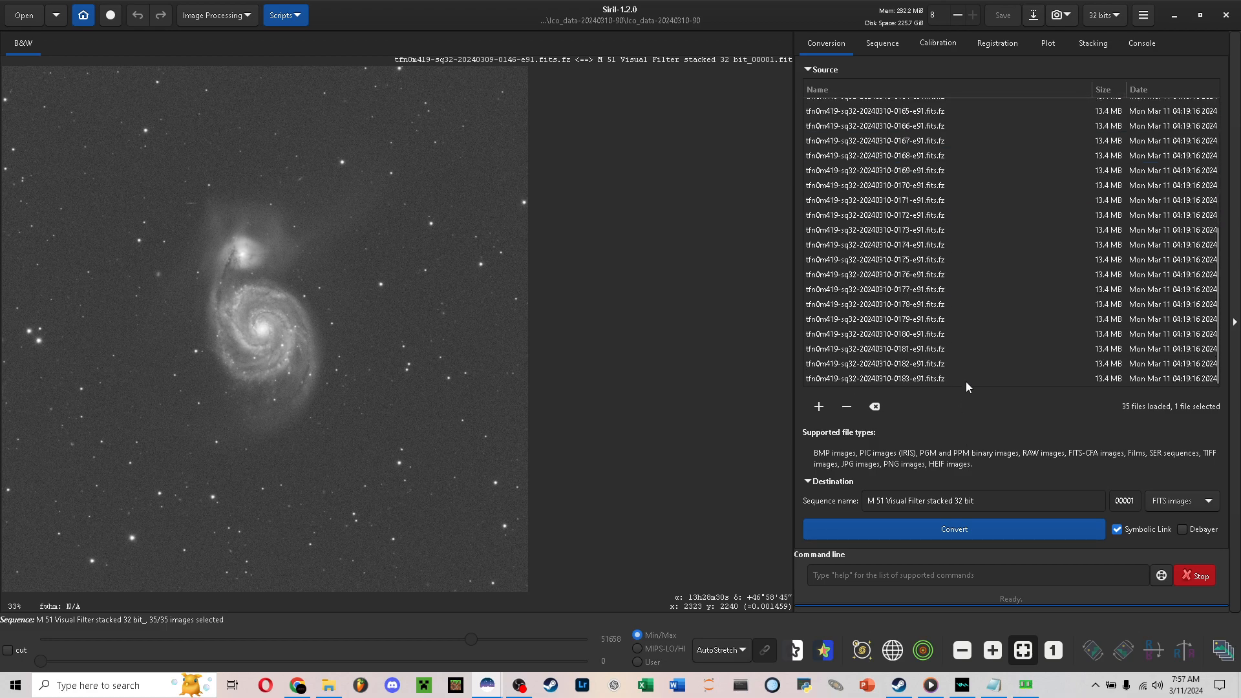
{"action": "scroll", "coordinate": [951, 336], "scroll_direction": "up", "scroll_amount": 5}
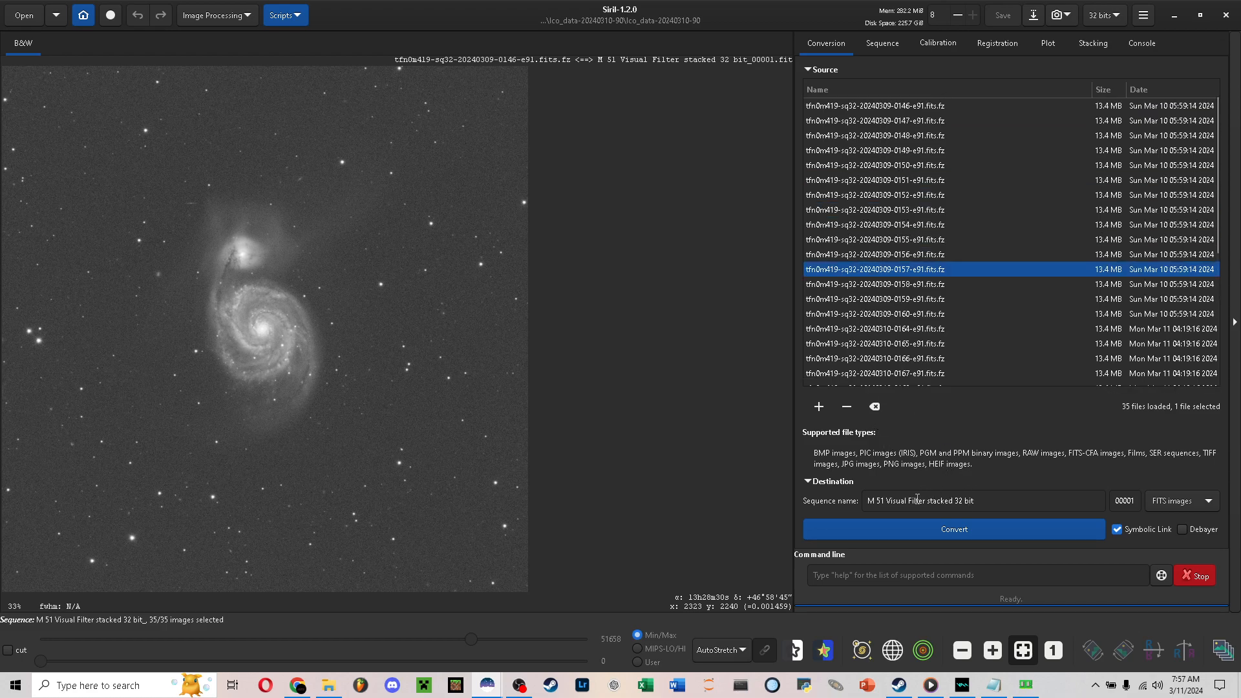
{"action": "left_click_drag", "start_coordinate": [907, 500], "coordinate": [884, 499]}
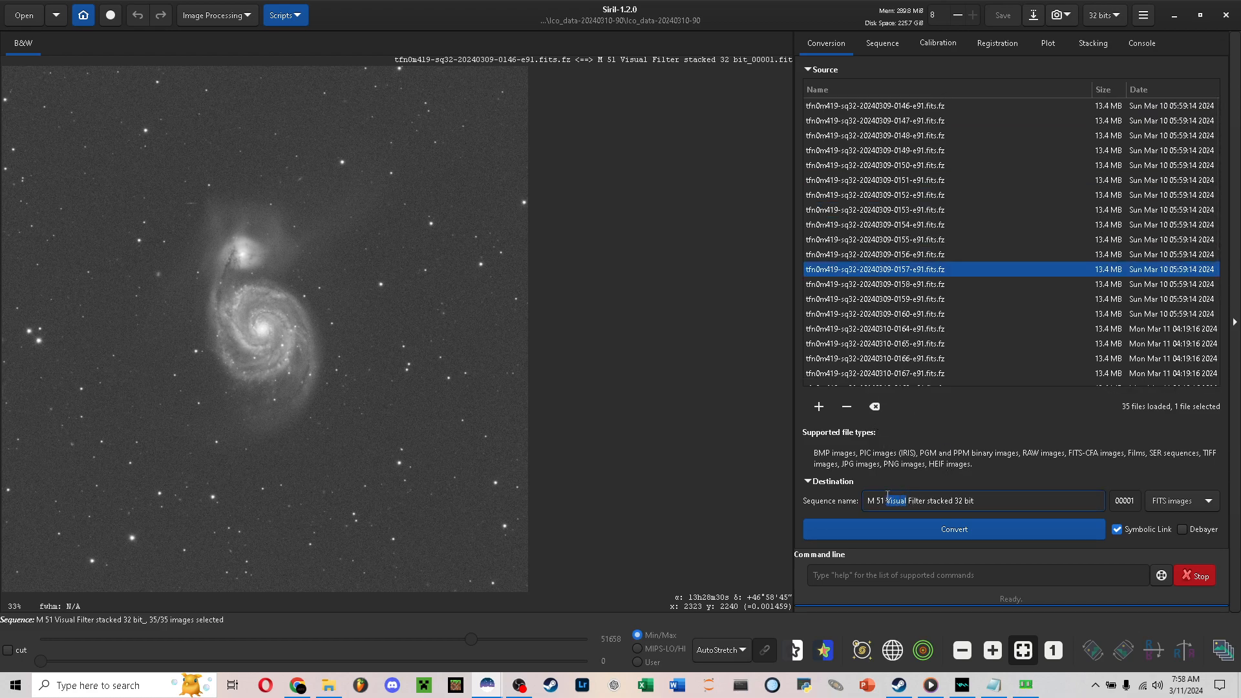
{"action": "type", "text": "Hydrogen Alpha"}
{"action": "left_click", "coordinate": [875, 407]}
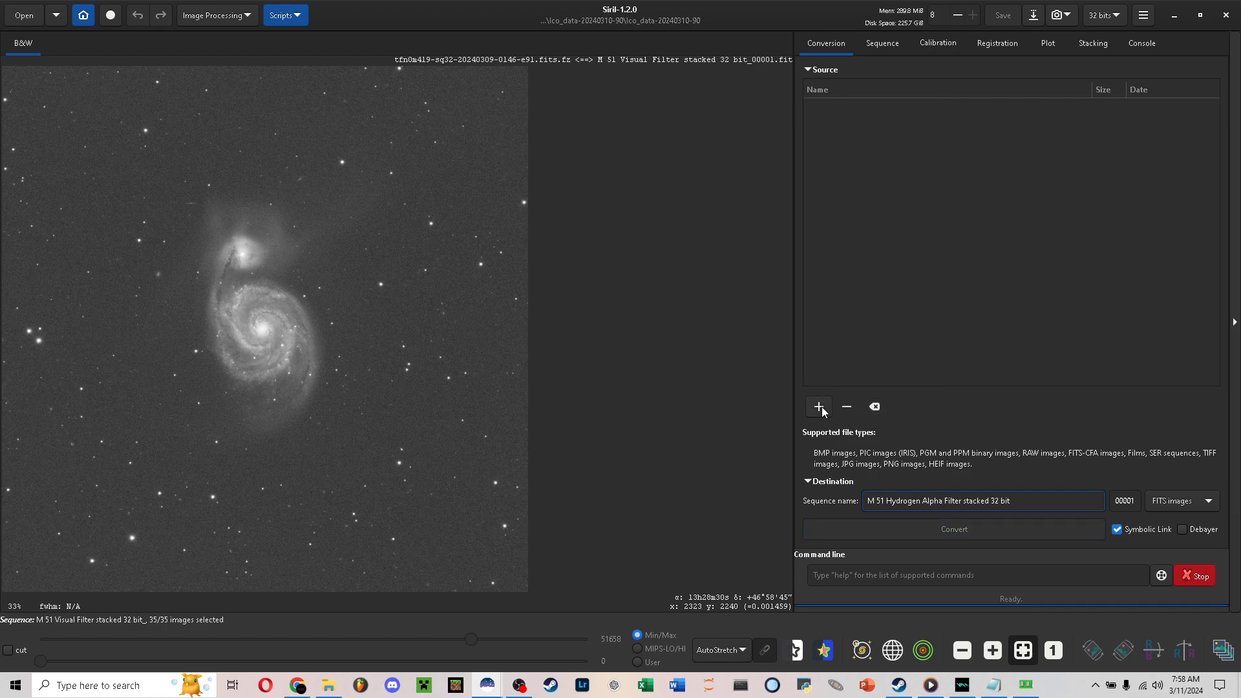
Add all exposures from the H Alpha Filter folder in File Explorer to Siril's conversion source list and convert them
{"action": "left_click", "coordinate": [329, 685]}
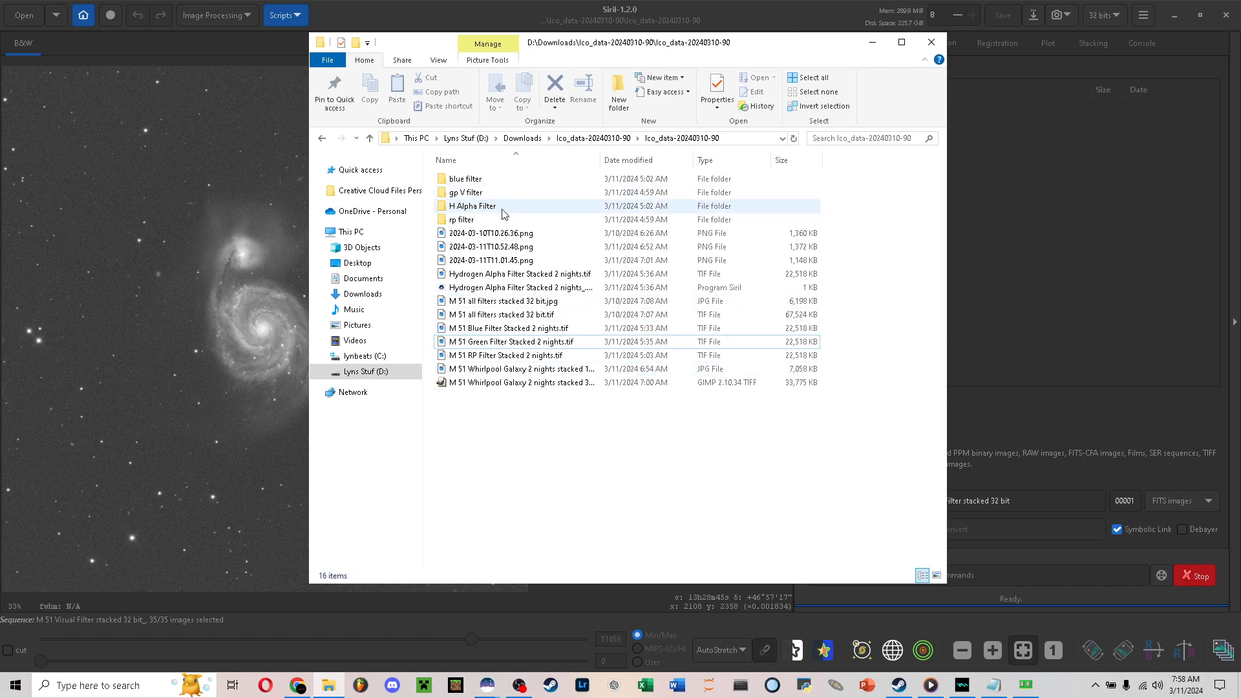
{"action": "double_click", "coordinate": [502, 205]}
{"action": "key", "text": "ctrl+a"}
{"action": "left_click_drag", "start_coordinate": [502, 208], "coordinate": [1012, 255]}
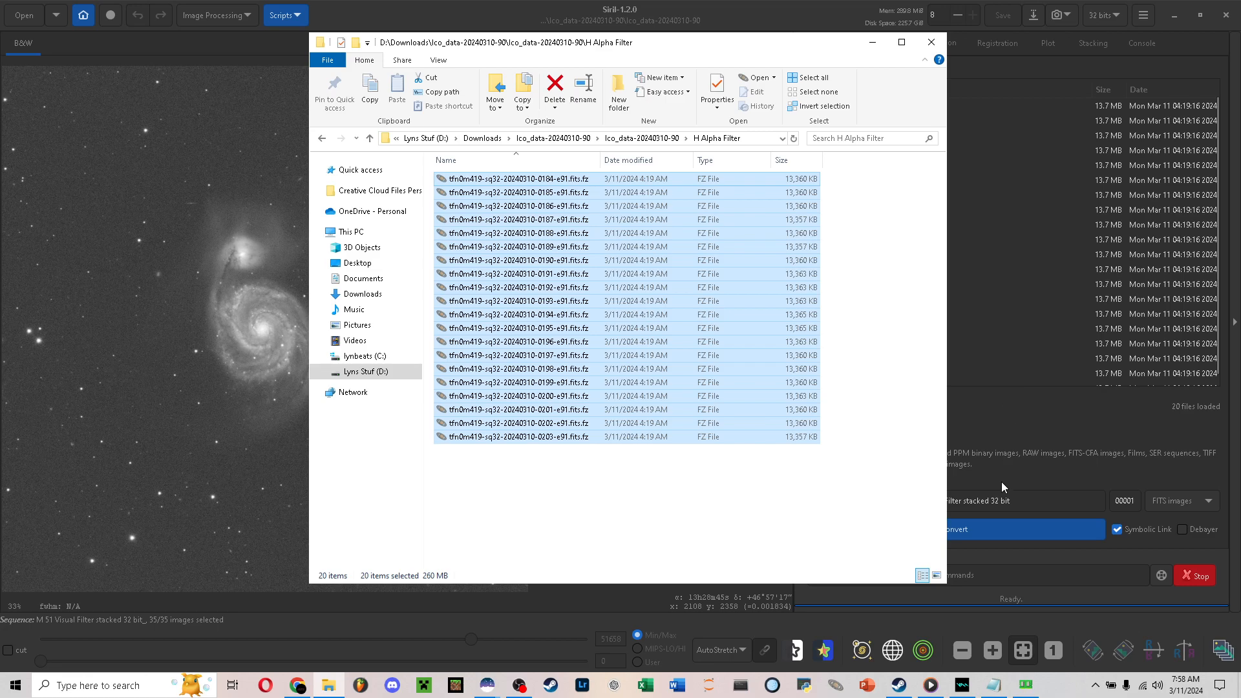
{"action": "left_click", "coordinate": [1007, 456]}
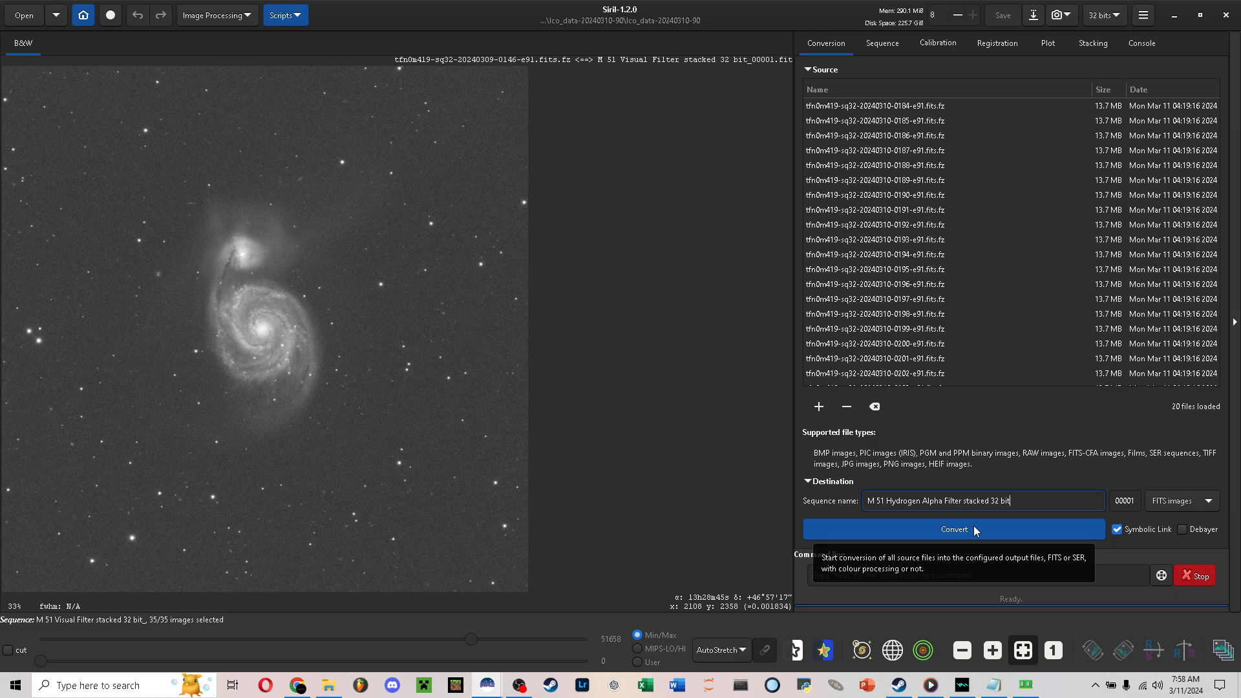
{"action": "left_click", "coordinate": [906, 528]}
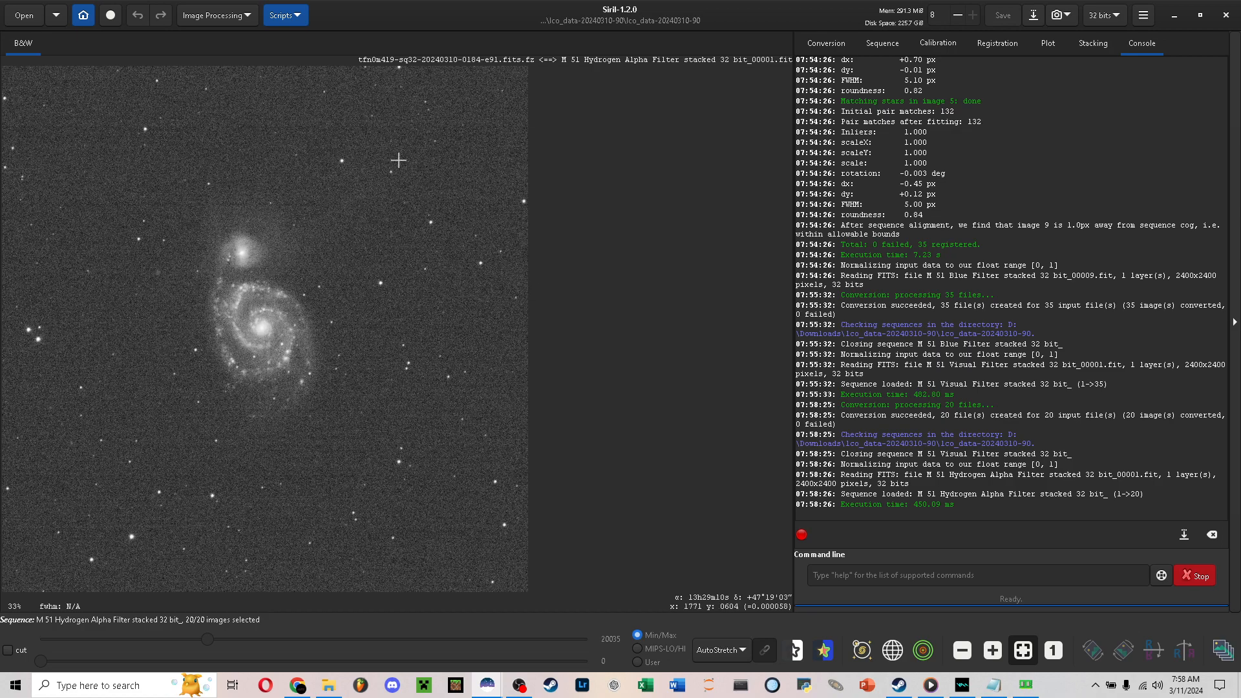
Compare the hydrogen alpha image in the Linear and AutoStretch display modes, finishing with AutoStretch
{"action": "left_click", "coordinate": [720, 649]}
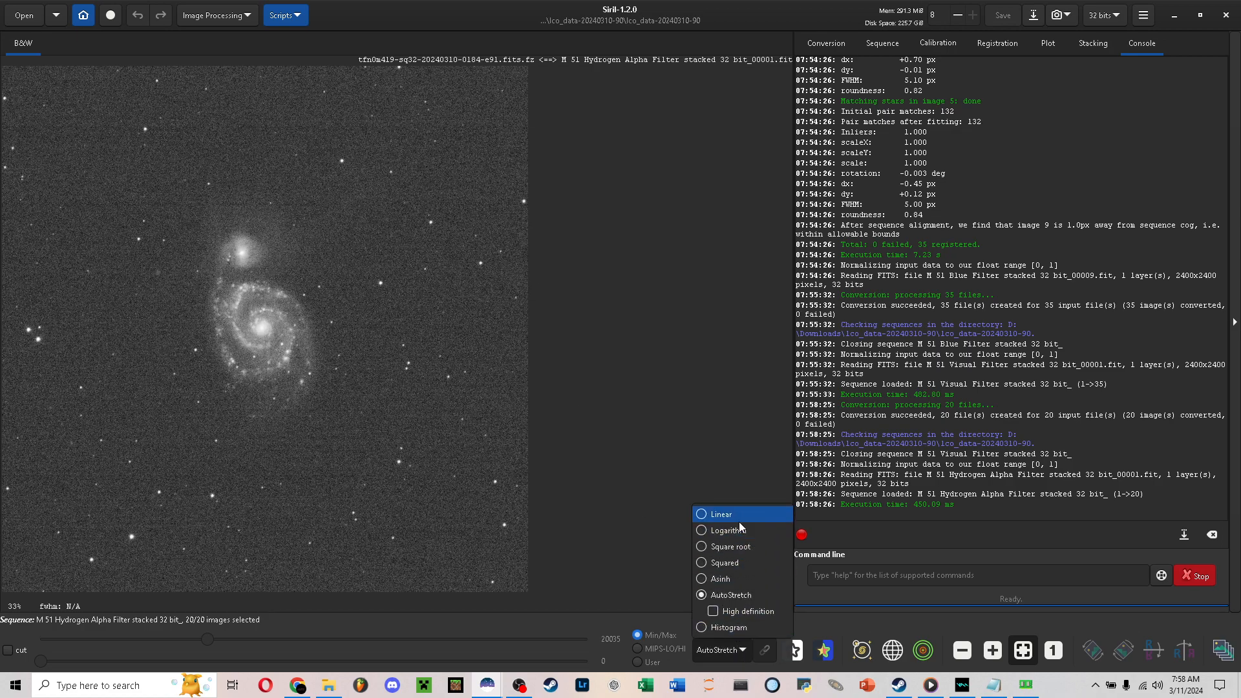
{"action": "left_click", "coordinate": [738, 521]}
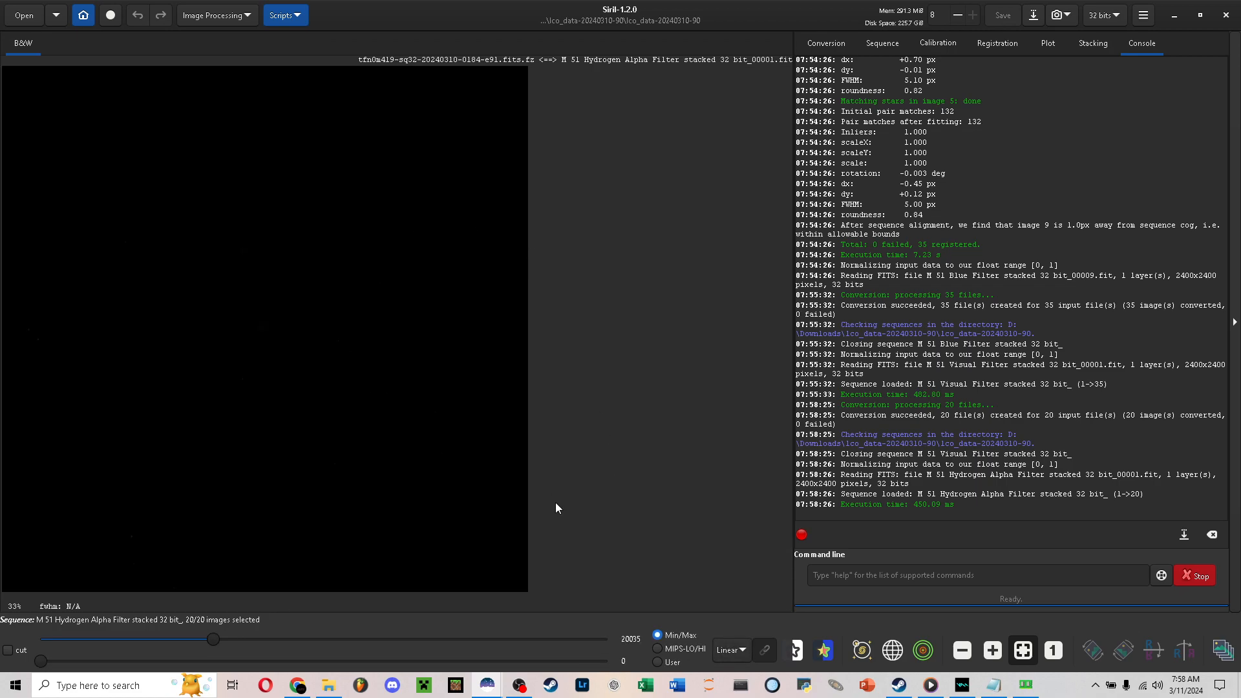
{"action": "left_click", "coordinate": [736, 650]}
{"action": "left_click", "coordinate": [746, 596]}
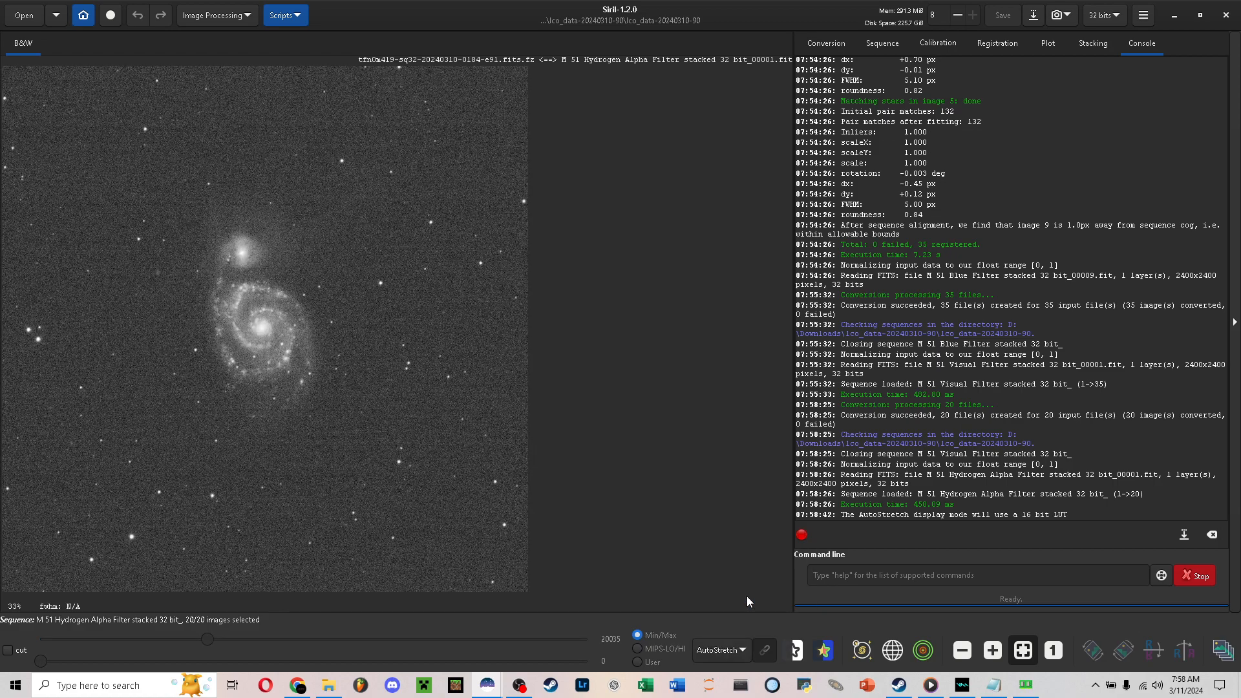
{"action": "left_click", "coordinate": [734, 651]}
{"action": "left_click", "coordinate": [728, 513]}
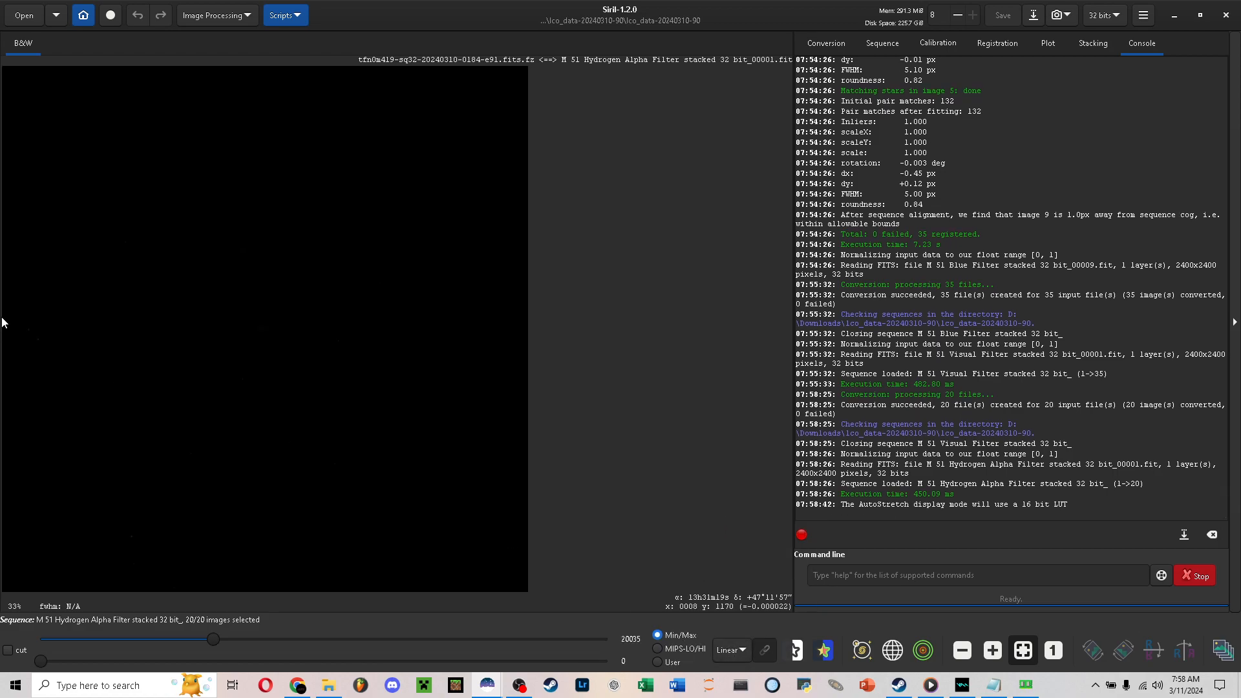
{"action": "left_click", "coordinate": [740, 650]}
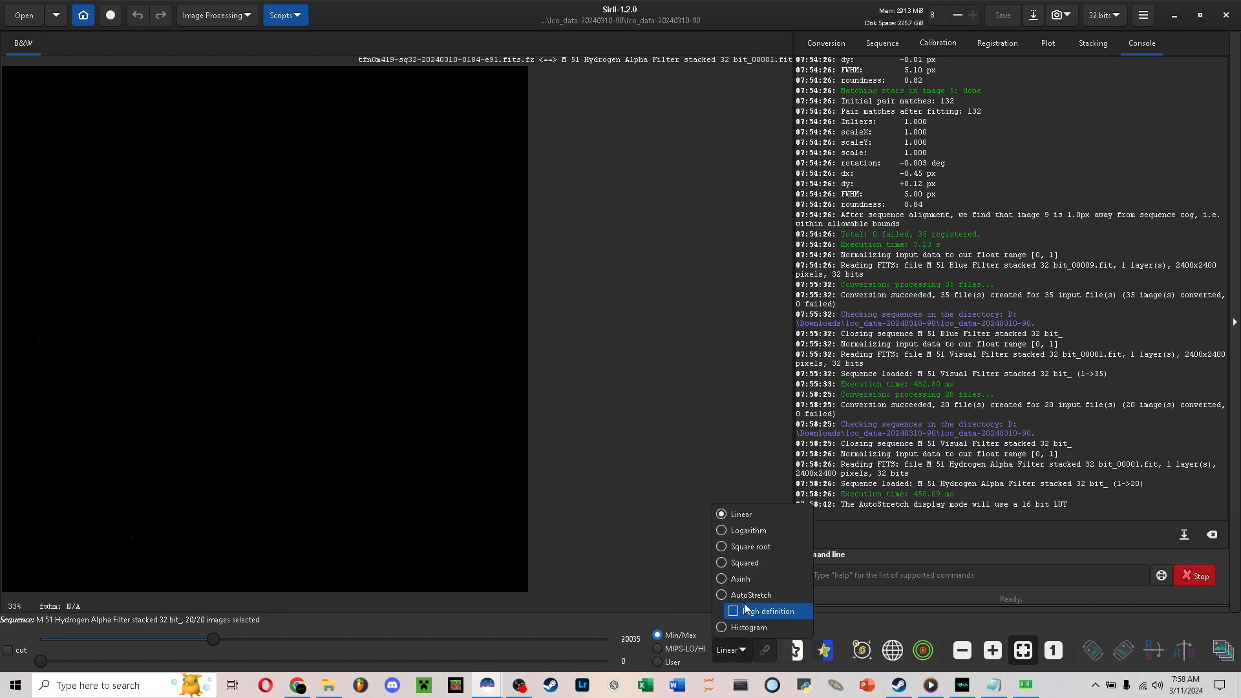
{"action": "left_click", "coordinate": [750, 595]}
Select the entire hydrogen alpha image and register all images of the sequence with Two-Pass Global Star Alignment (deep-sky)
{"action": "left_click_drag", "start_coordinate": [469, 457], "coordinate": [118, 75]}
{"action": "left_click_drag", "start_coordinate": [240, 202], "coordinate": [214, 263]}
{"action": "right_click", "coordinate": [240, 267]}
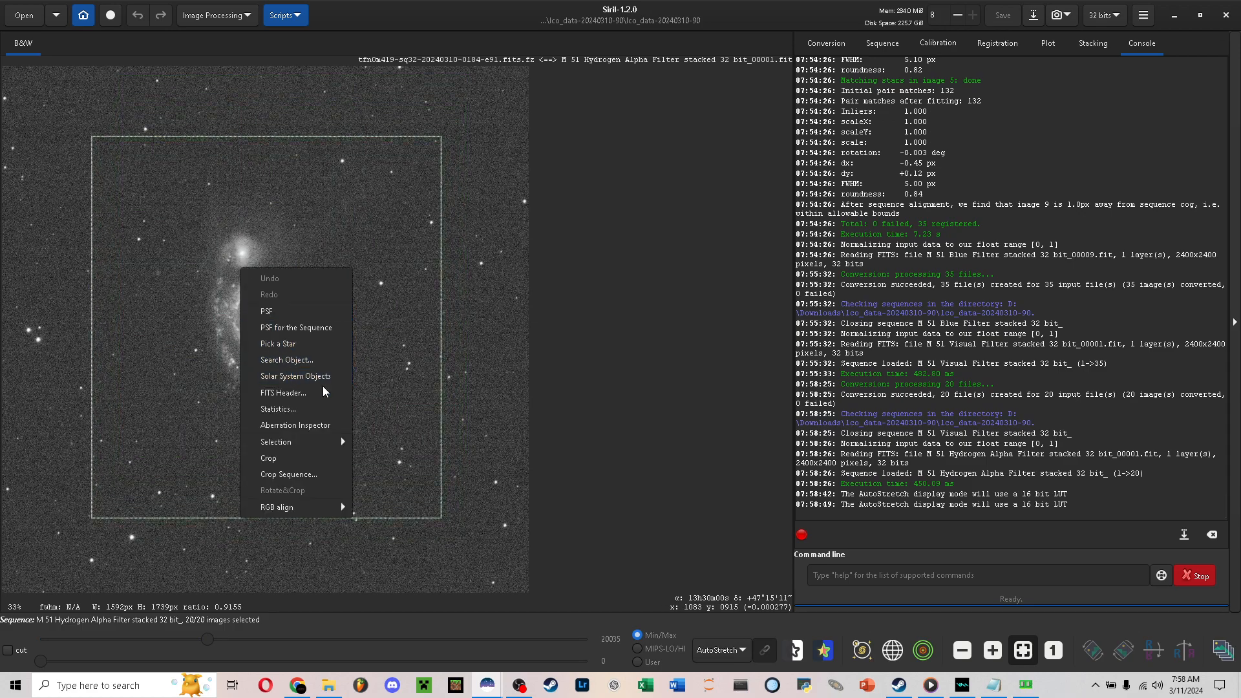
{"action": "mouse_move", "coordinate": [304, 444]}
{"action": "left_click", "coordinate": [395, 577]}
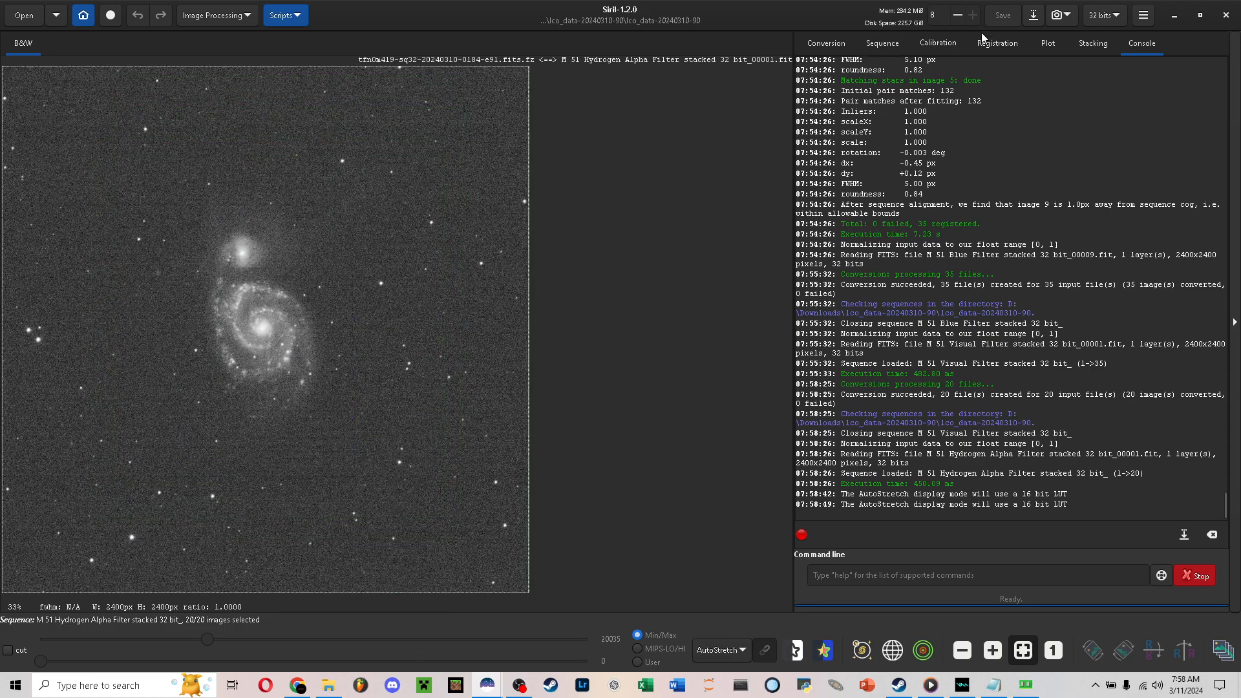
{"action": "left_click", "coordinate": [992, 45]}
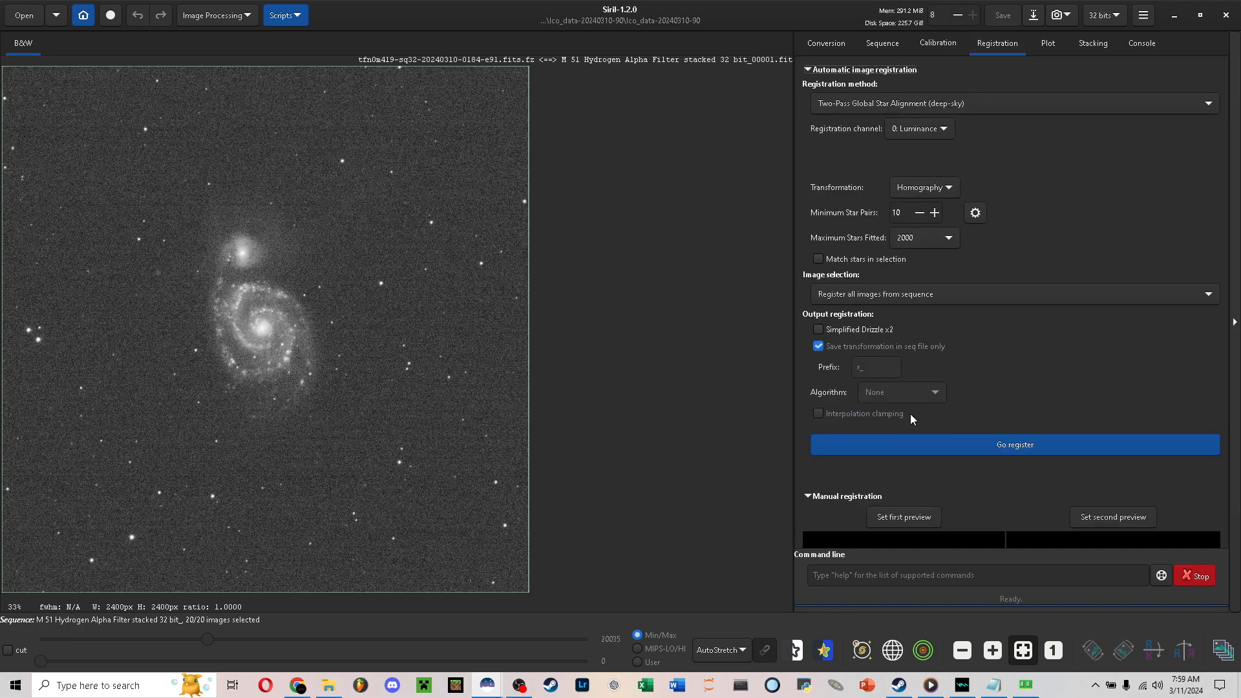
{"action": "left_click", "coordinate": [933, 448]}
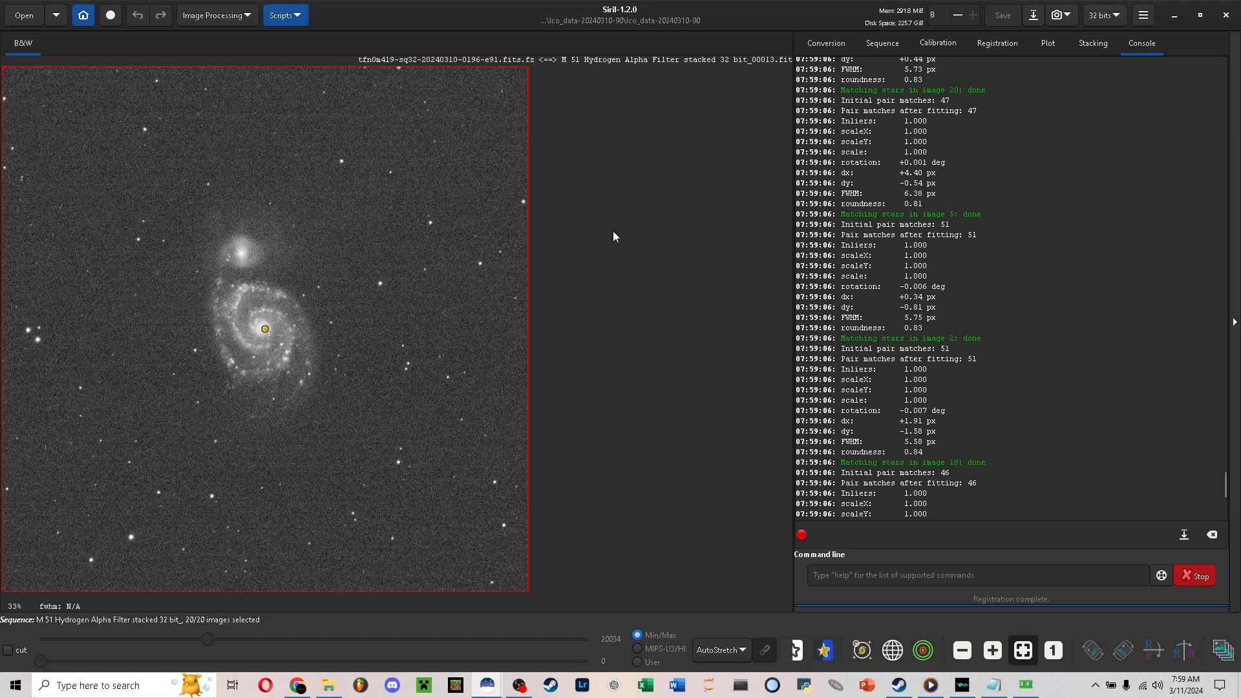
Examine the galaxy's core and spiral arms close up in the registered hydrogen alpha image
{"action": "scroll", "coordinate": [263, 303], "scroll_direction": "up", "scroll_amount": 3}
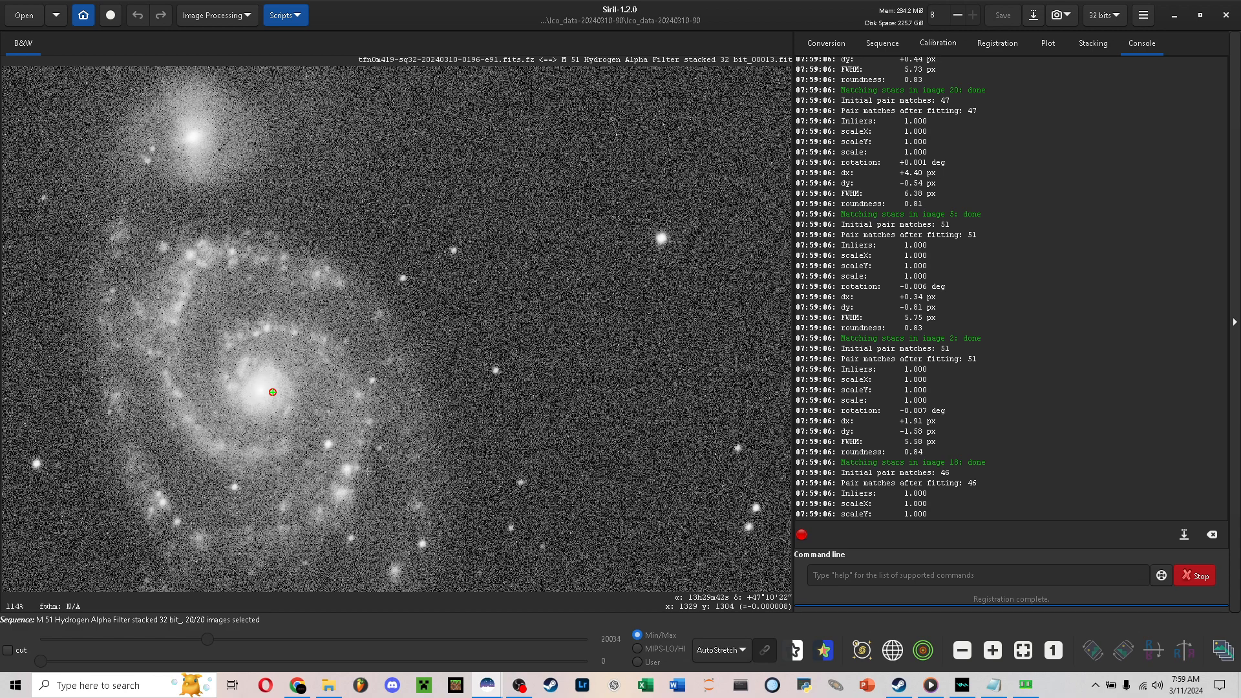
{"action": "left_click_drag", "start_coordinate": [355, 483], "coordinate": [361, 434]}
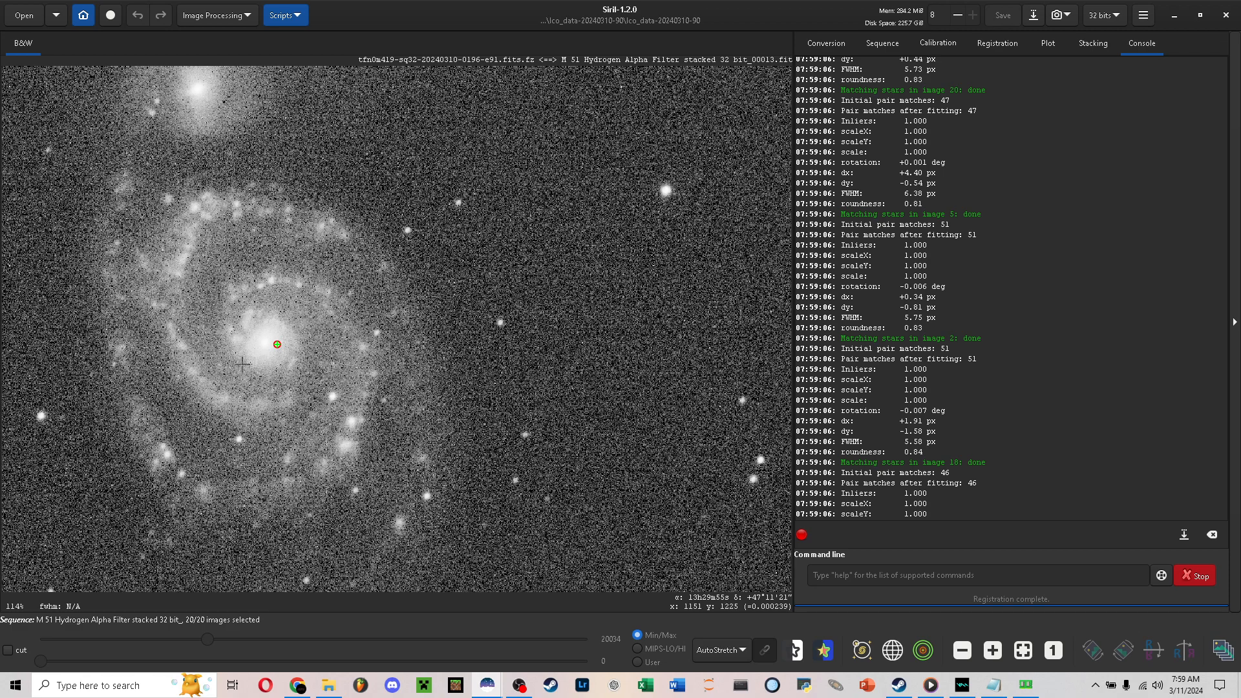
{"action": "scroll", "coordinate": [277, 344], "scroll_direction": "down", "scroll_amount": 3}
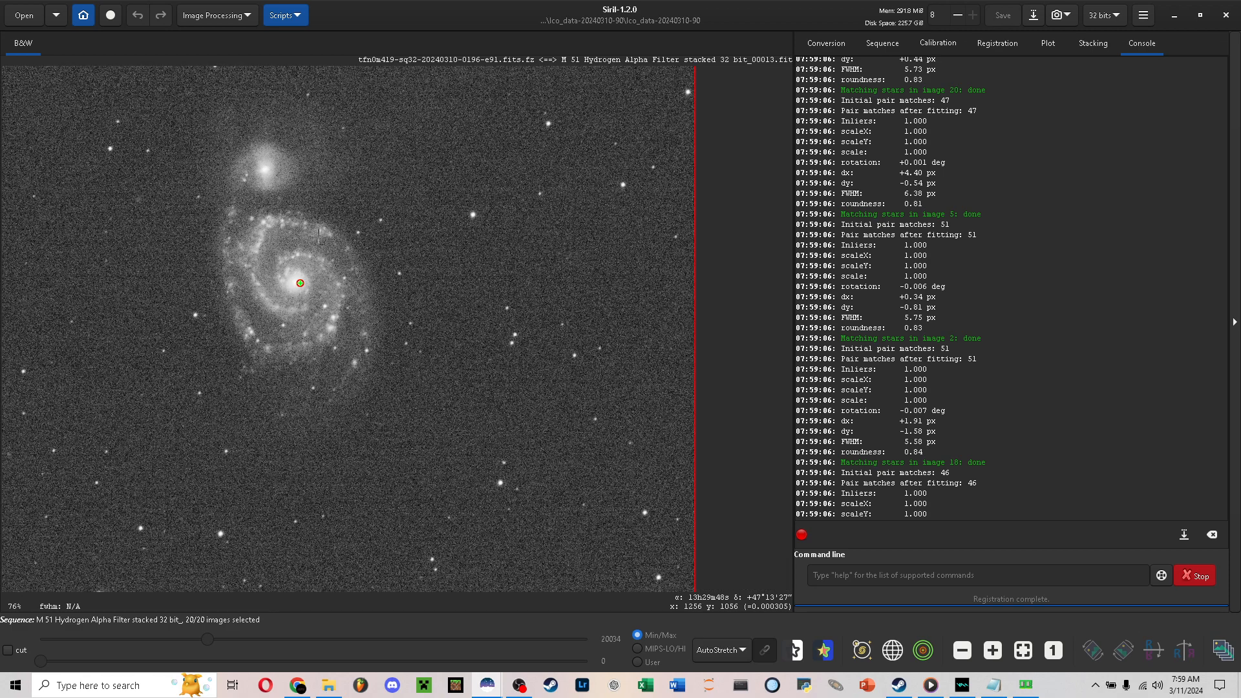
{"action": "left_click_drag", "start_coordinate": [319, 236], "coordinate": [357, 295]}
{"action": "scroll", "coordinate": [357, 295], "scroll_direction": "down", "scroll_amount": 1}
{"action": "scroll", "coordinate": [357, 295], "scroll_direction": "up", "scroll_amount": 1}
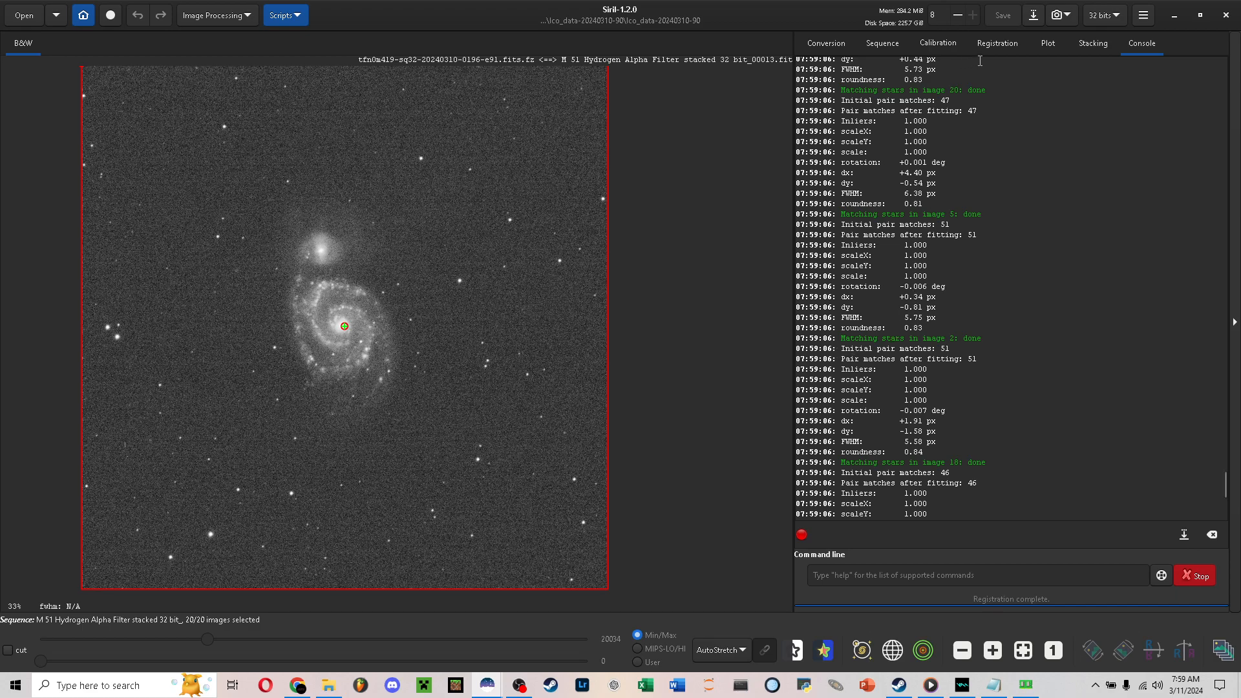
Try to save the hydrogen alpha image under the name "M 51 Hydrogen Alpha Filter stacked 32 bit.tif"
{"action": "left_click", "coordinate": [1035, 15]}
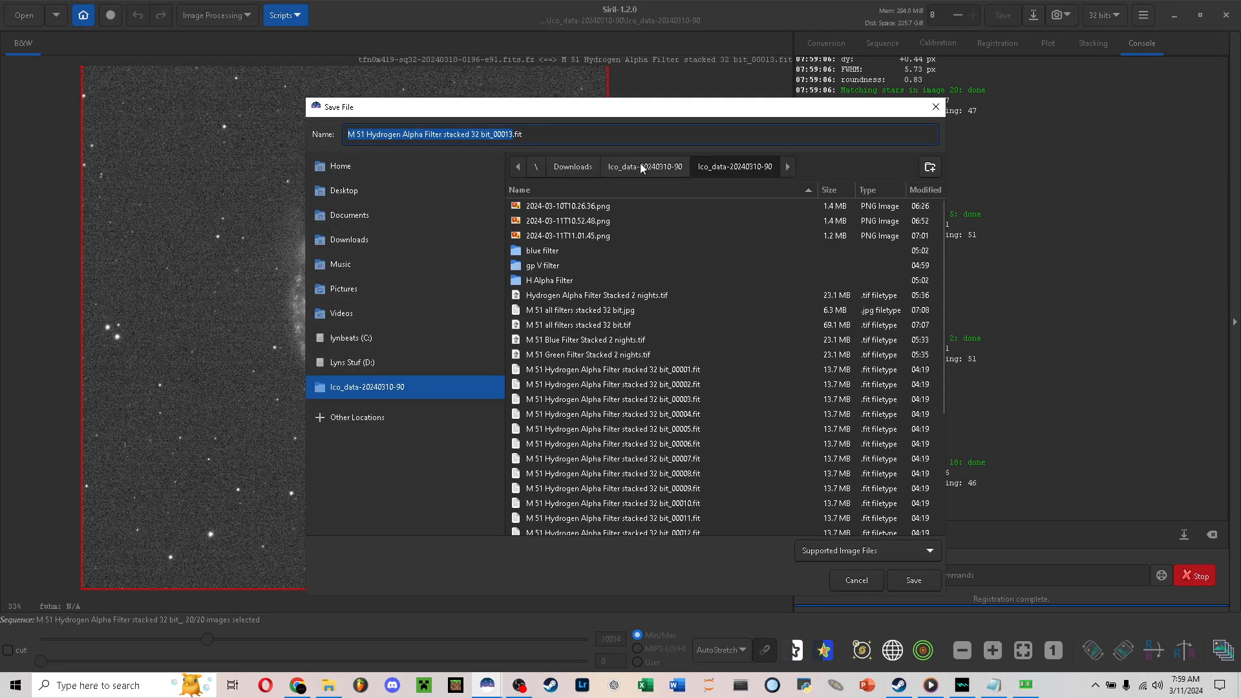
{"action": "key", "text": "shift+End"}
{"action": "type", "text": "tif"}
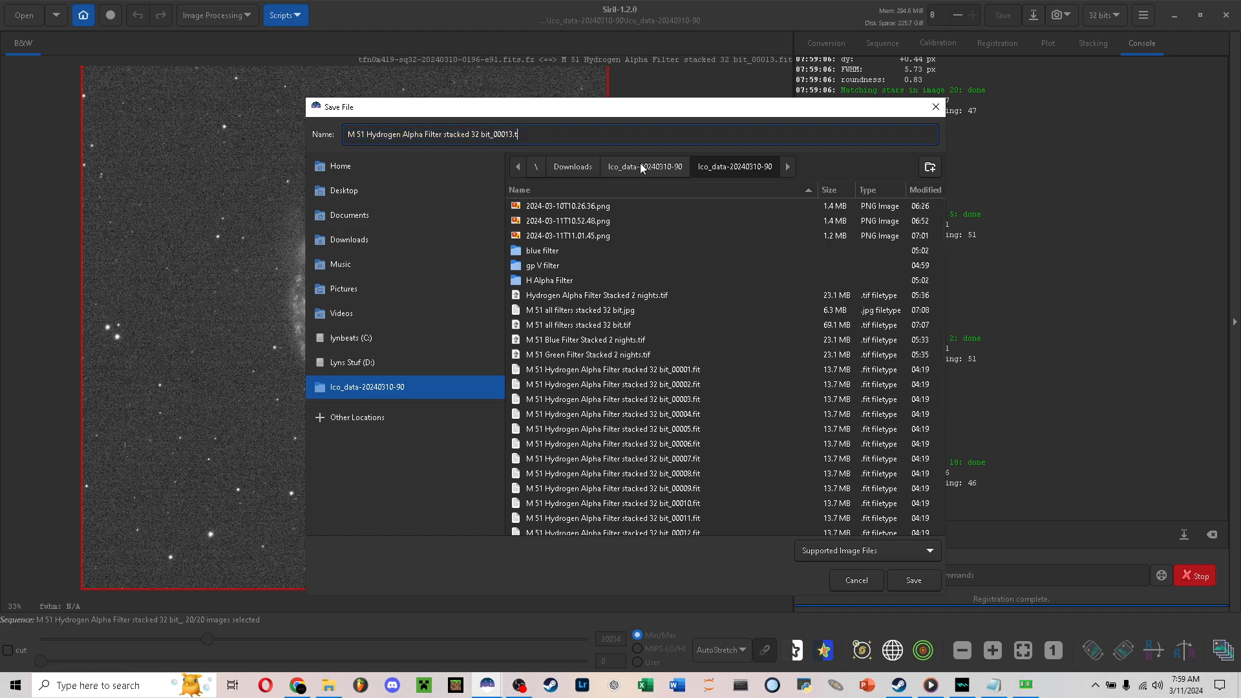
{"action": "key", "text": "Left"}
{"action": "key", "text": "Left"}
{"action": "key", "text": "Left"}
{"action": "key", "text": "shift+Left"}
{"action": "key", "text": "shift+Left"}
{"action": "key", "text": "shift+Left"}
{"action": "key", "text": "shift+Left"}
{"action": "key", "text": "shift+Left"}
{"action": "key", "text": "shift+Left"}
{"action": "key", "text": "BackSpace"}
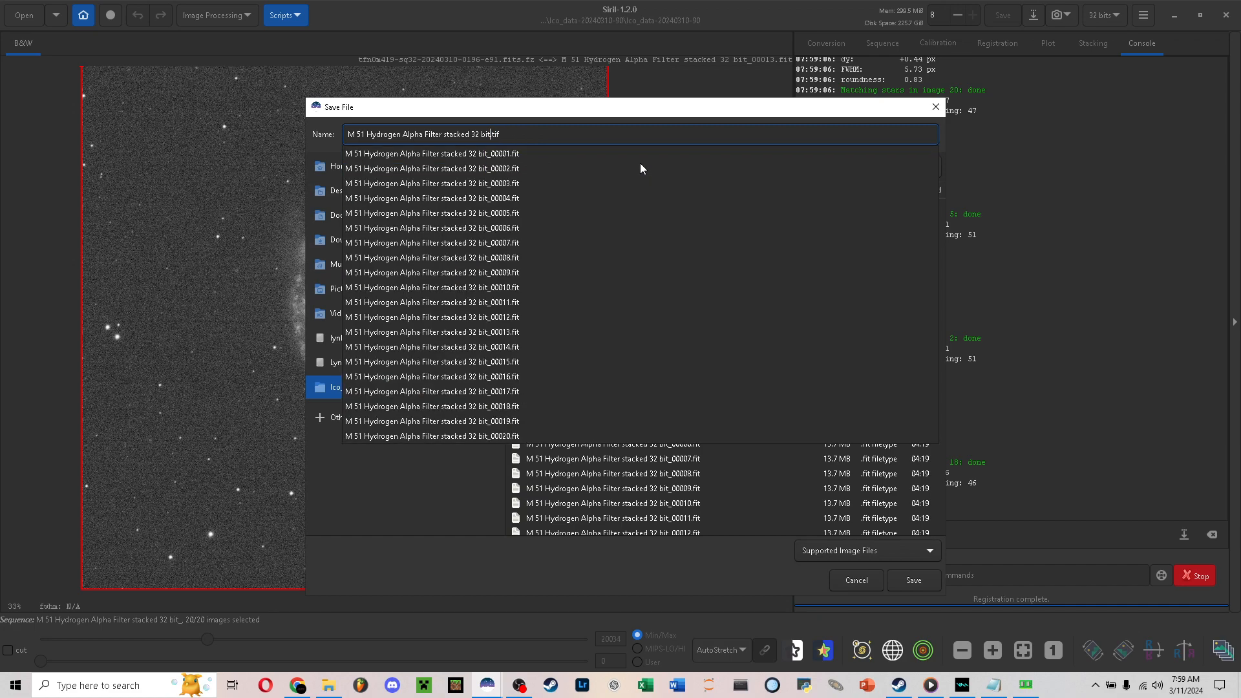
{"action": "left_click", "coordinate": [607, 122]}
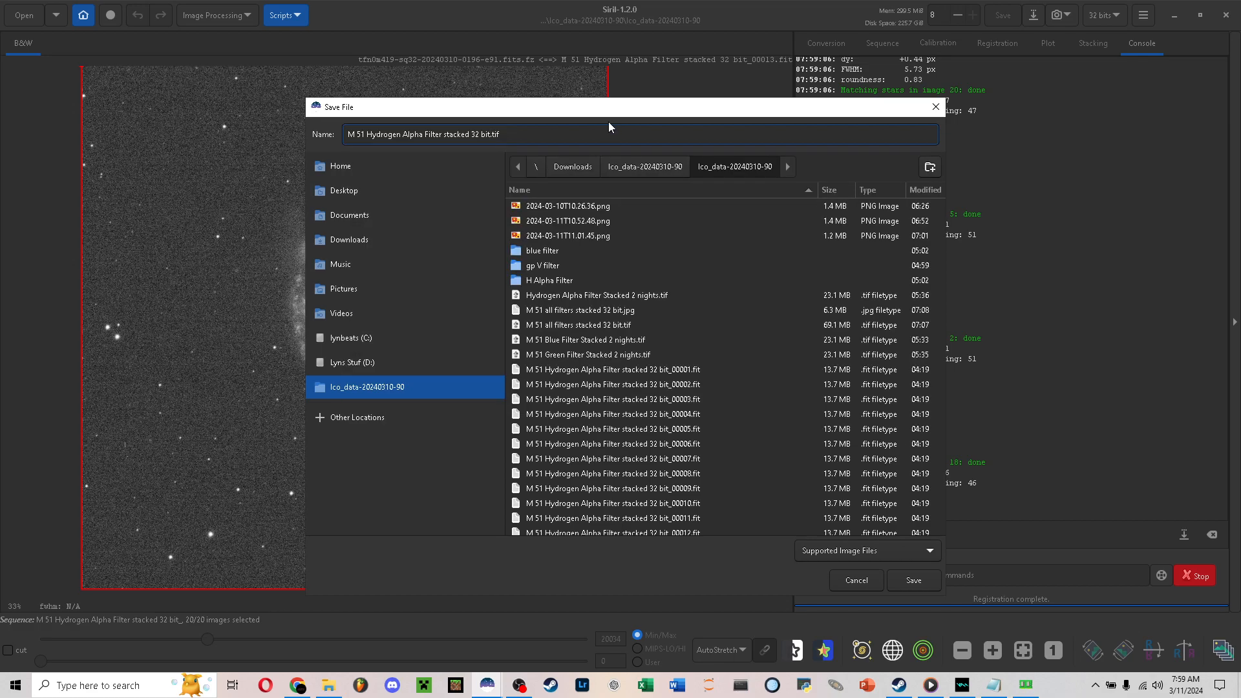
In File Explorer, delete the M 51 Hydrogen Alpha Filter sequence files and the older 2 nights hydrogen alpha Siril sequence file from the data folder
{"action": "left_click", "coordinate": [329, 685]}
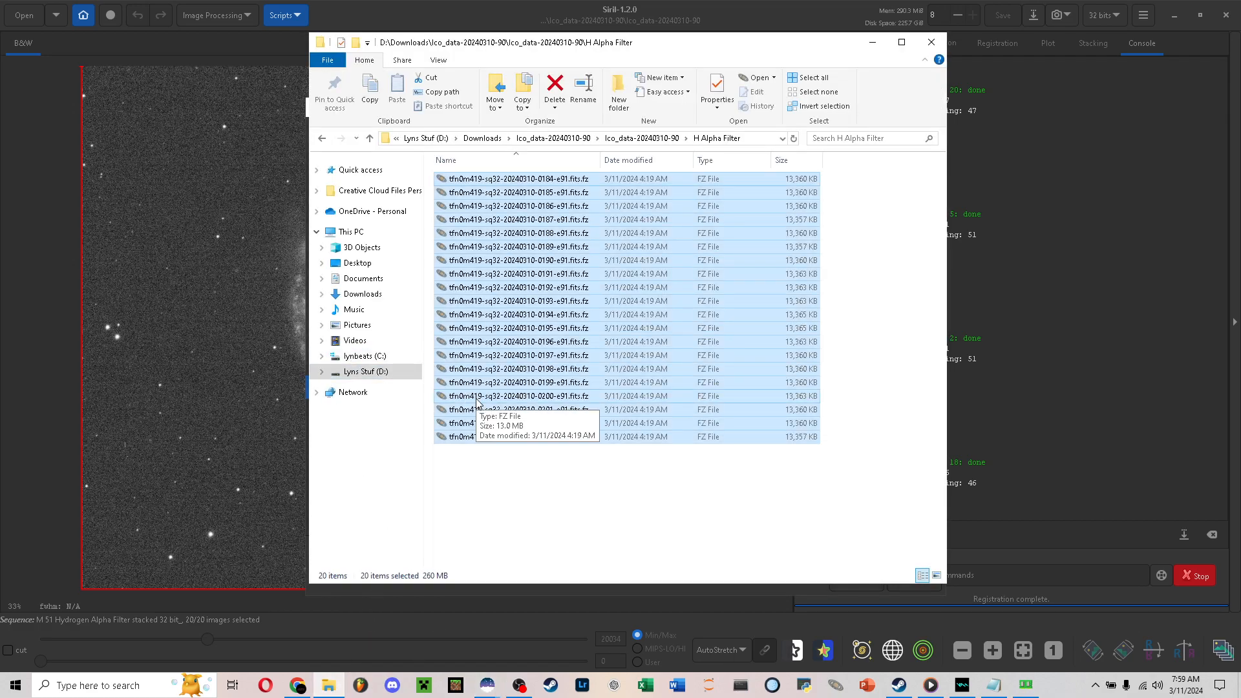
{"action": "key", "text": "alt+Left"}
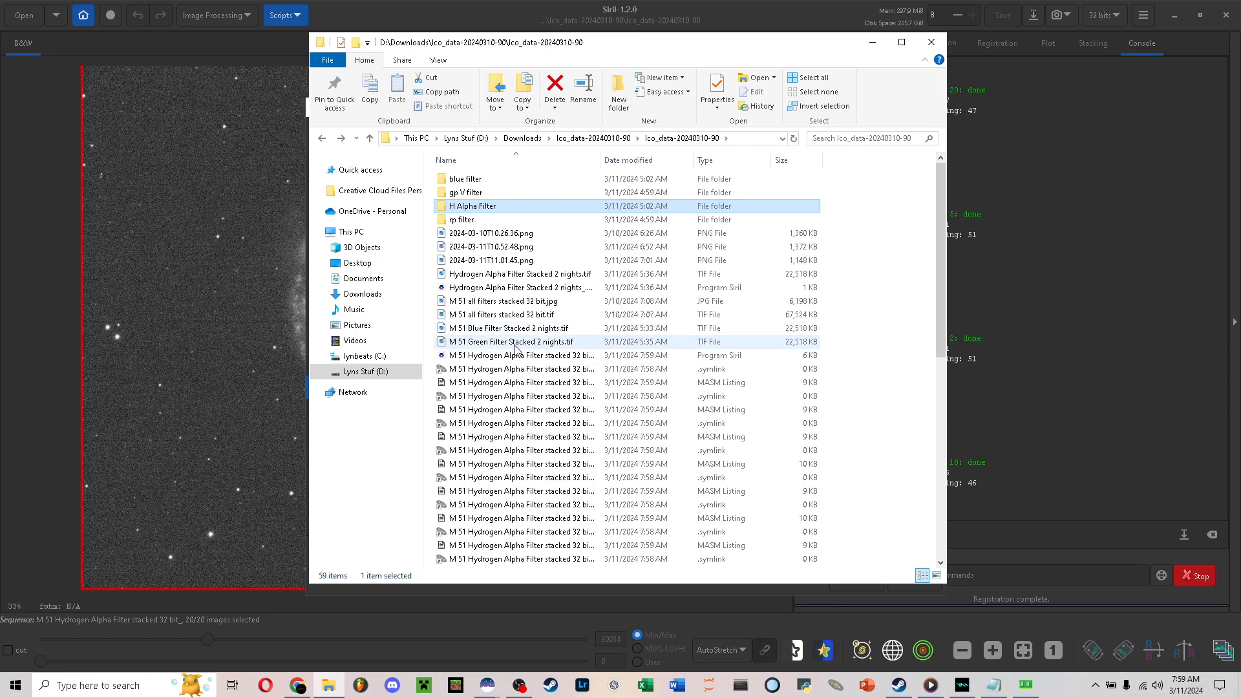
{"action": "left_click", "coordinate": [517, 355]}
{"action": "scroll", "coordinate": [508, 420], "scroll_direction": "down", "scroll_amount": 10}
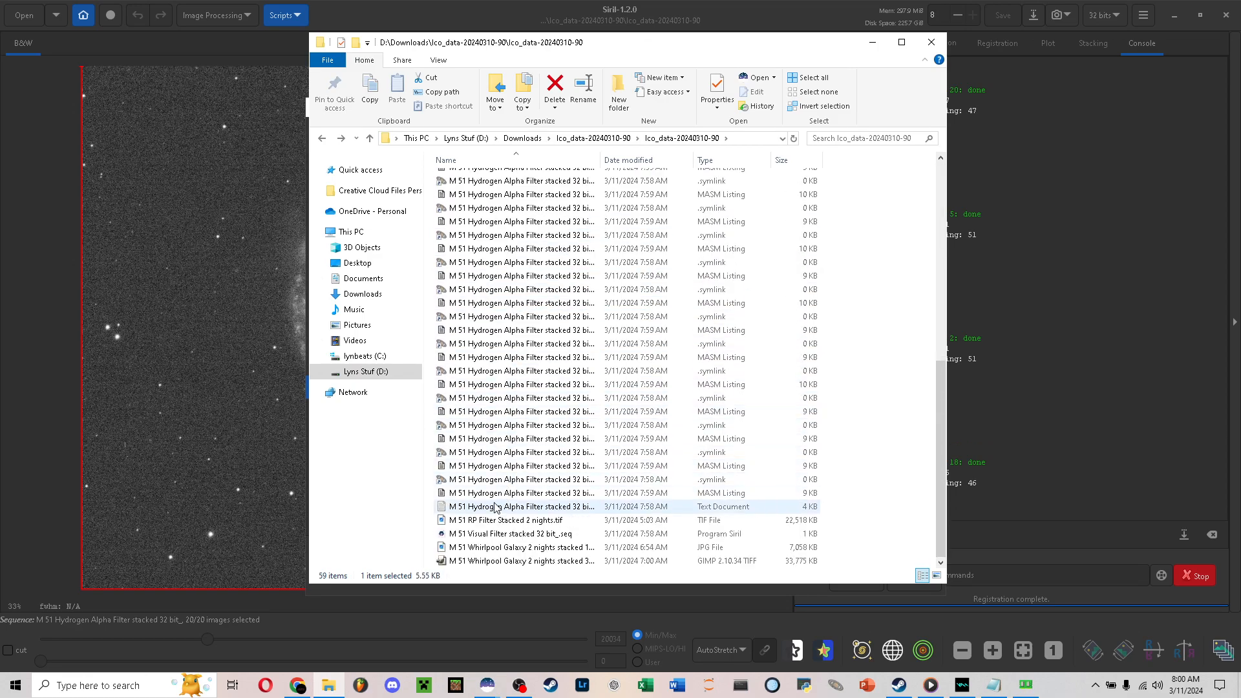
{"action": "left_click", "coordinate": [495, 508], "text": "shift"}
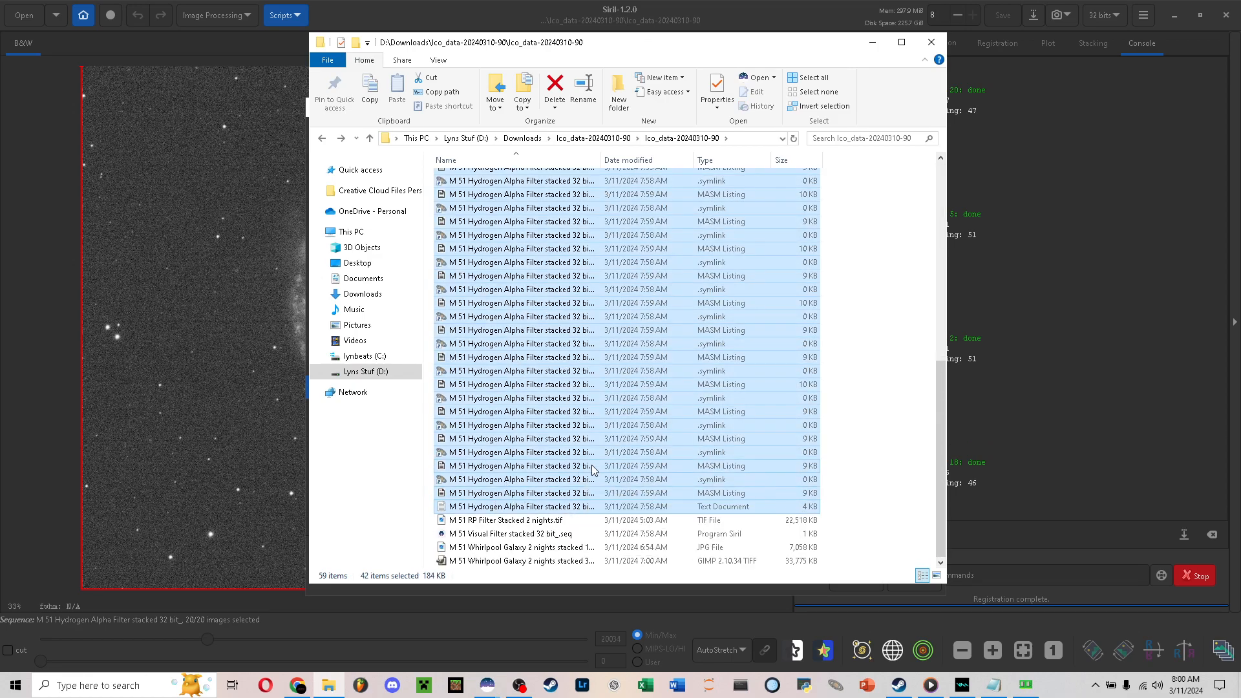
{"action": "scroll", "coordinate": [594, 468], "scroll_direction": "up", "scroll_amount": 10}
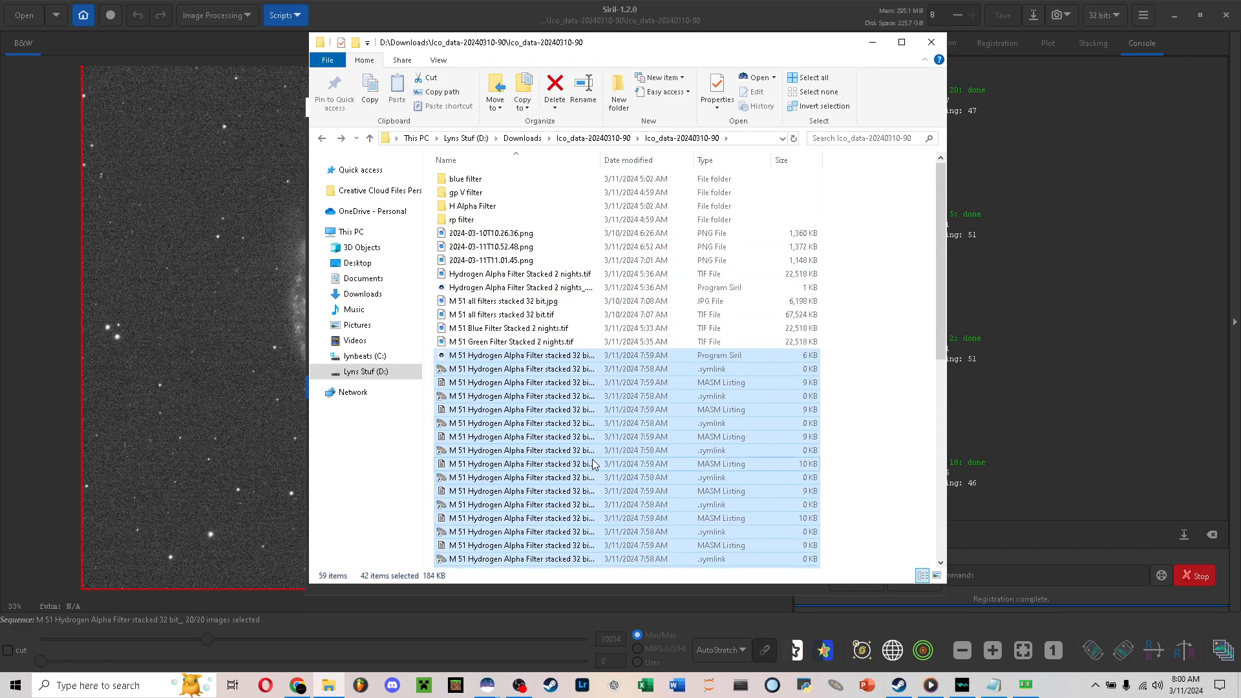
{"action": "left_click", "coordinate": [524, 289], "text": "ctrl"}
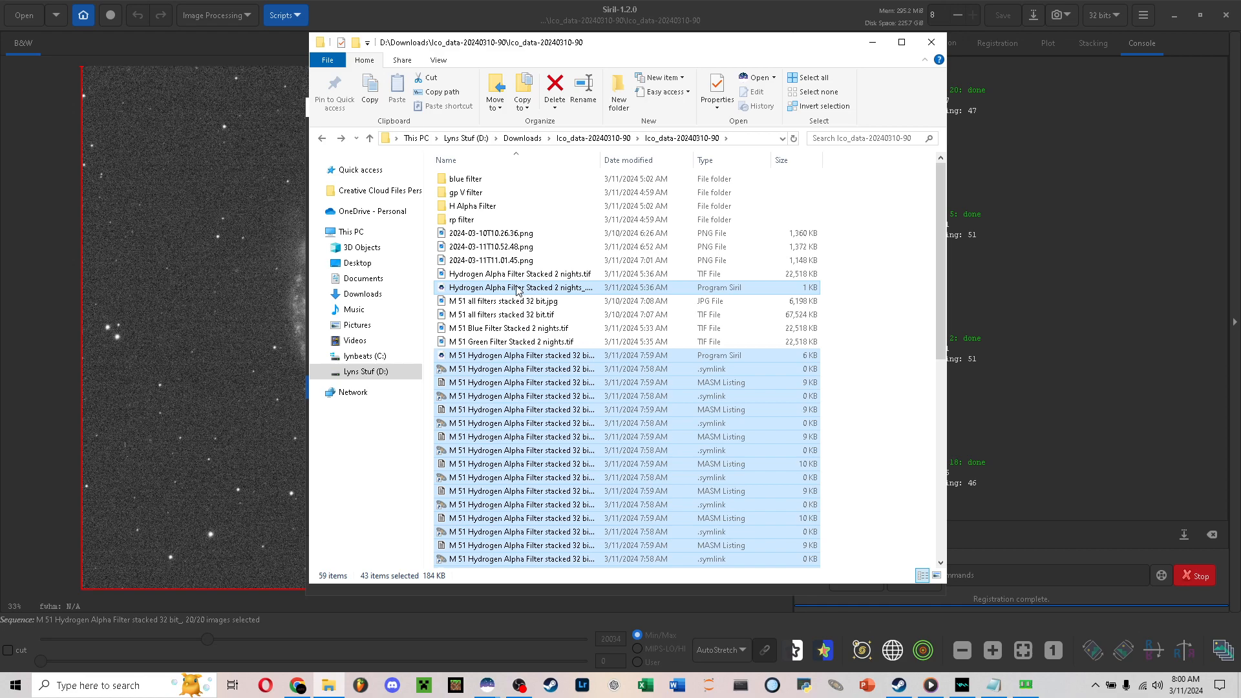
{"action": "key", "text": "Delete"}
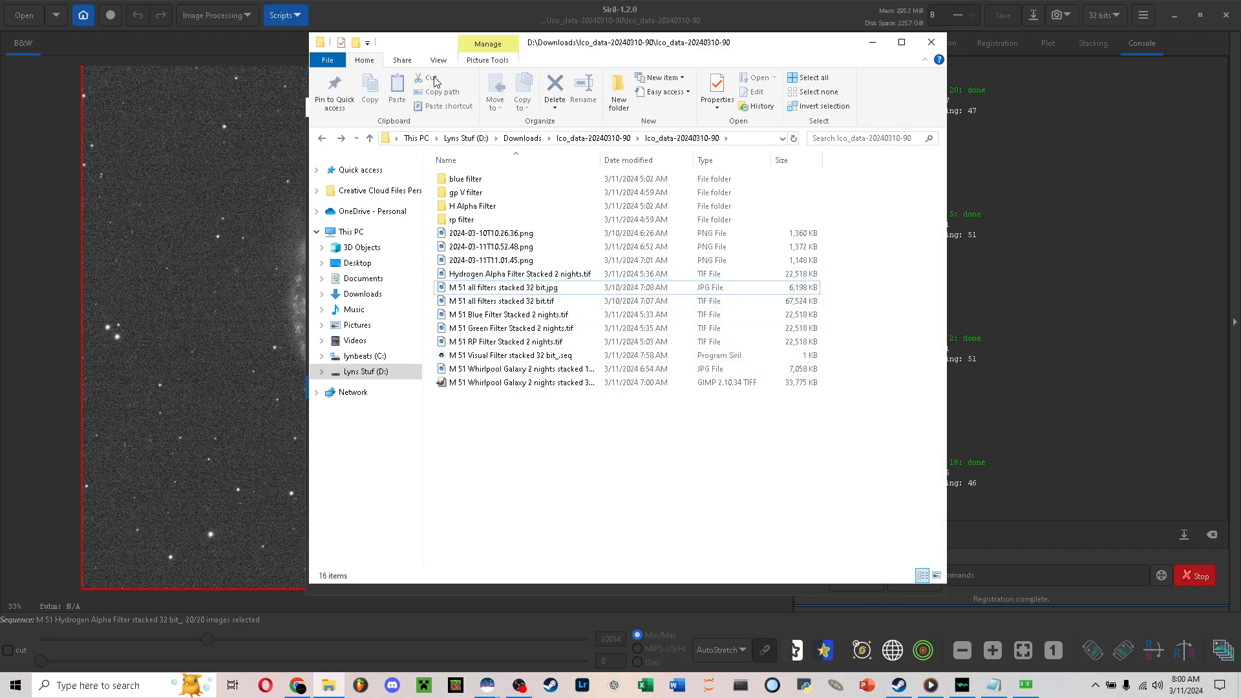
Minimize File Explorer to return to Siril and cancel the pending image save
{"action": "left_click", "coordinate": [434, 7]}
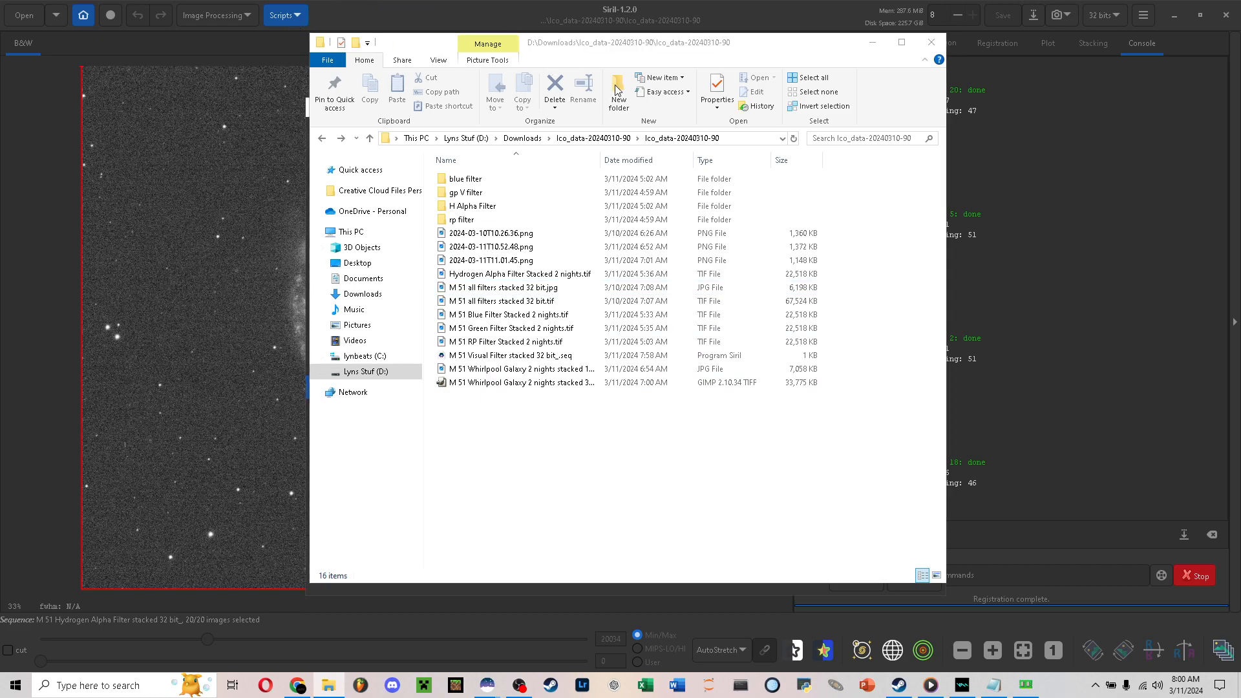
{"action": "left_click", "coordinate": [901, 43]}
{"action": "left_click_drag", "start_coordinate": [948, 2], "coordinate": [644, 89]}
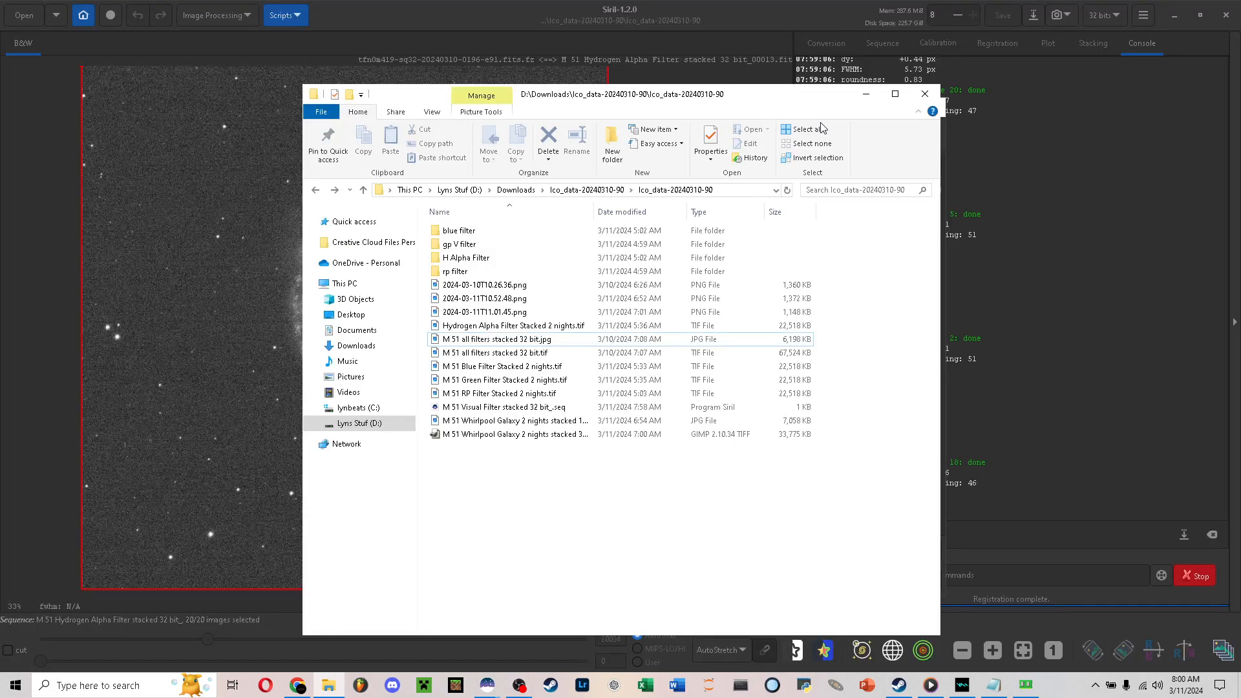
{"action": "left_click", "coordinate": [868, 94]}
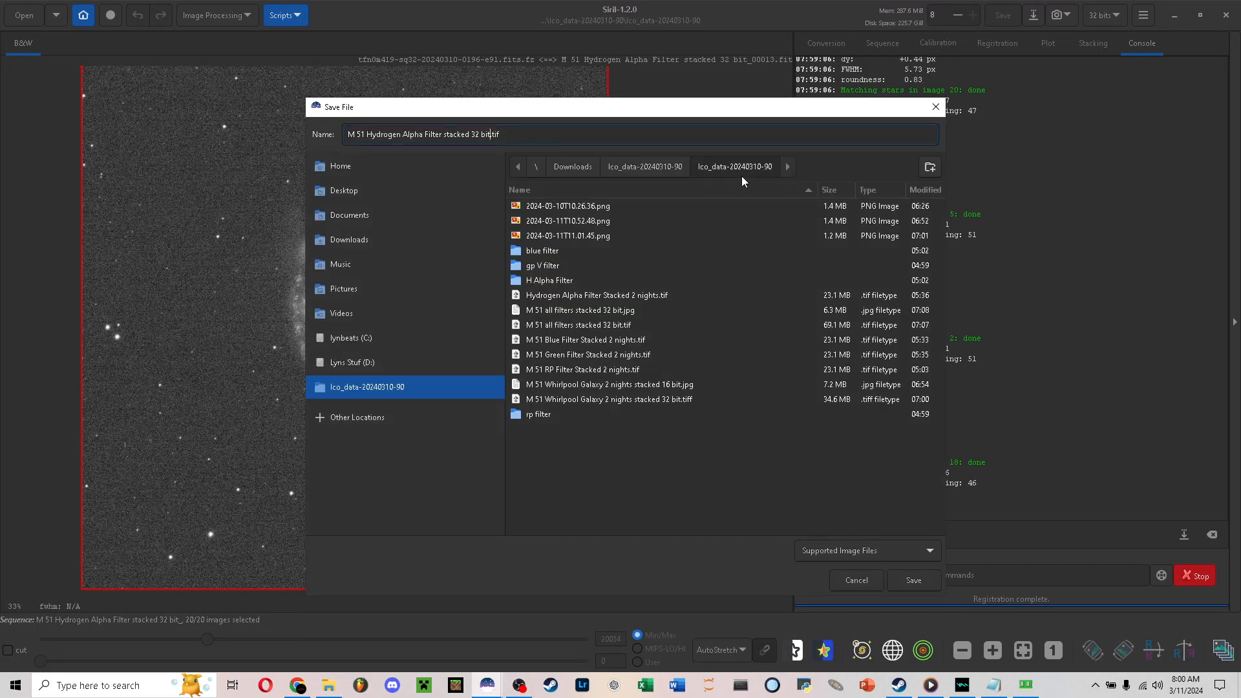
{"action": "left_click", "coordinate": [856, 580]}
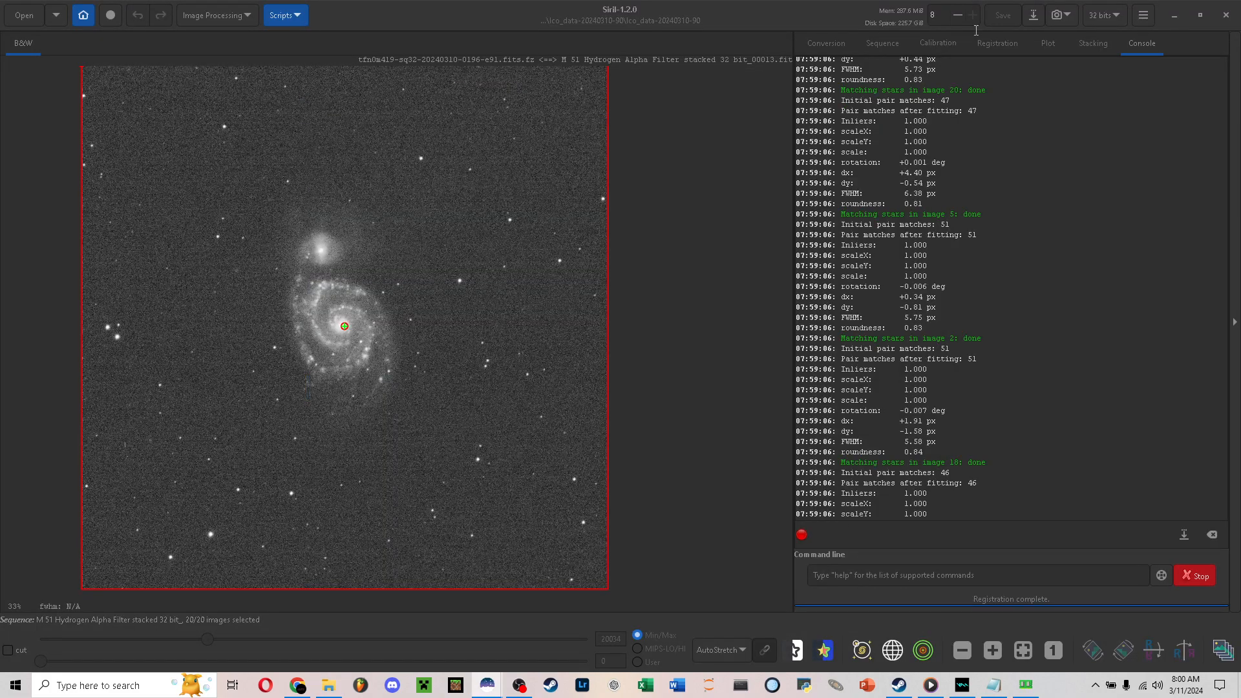
Open the RGB compositing tool and add a fourth layer coloured for the H-alpha filter
{"action": "left_click", "coordinate": [218, 22]}
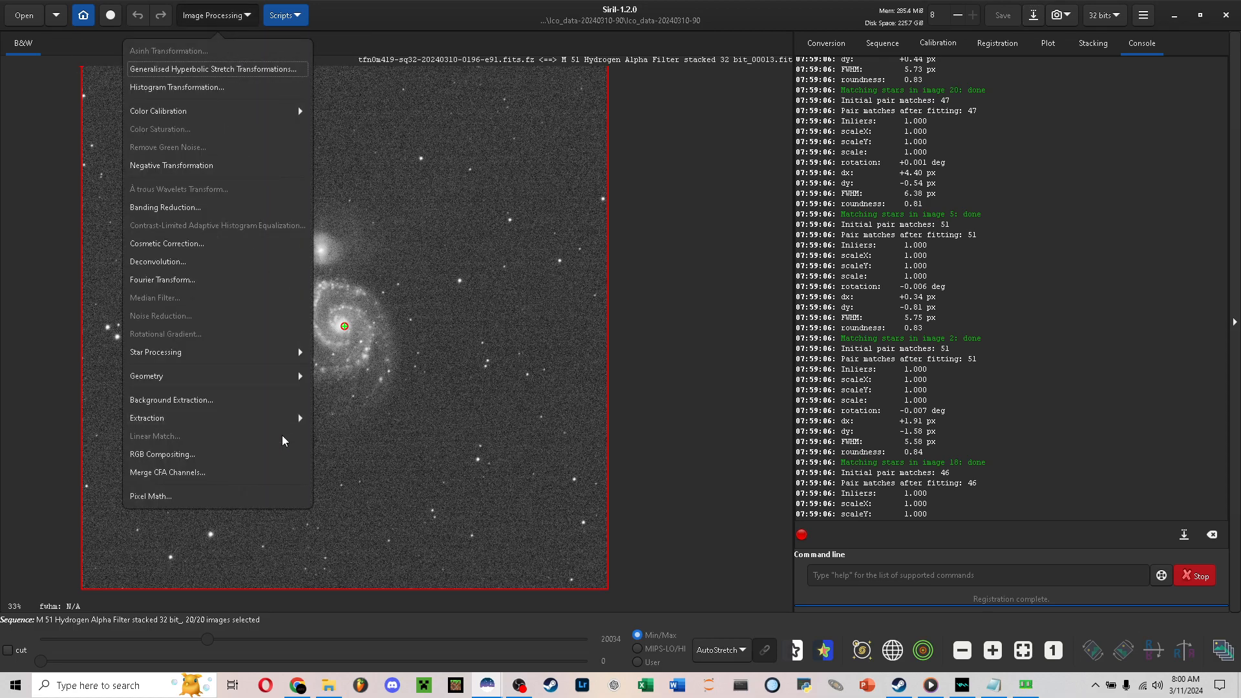
{"action": "left_click", "coordinate": [247, 454]}
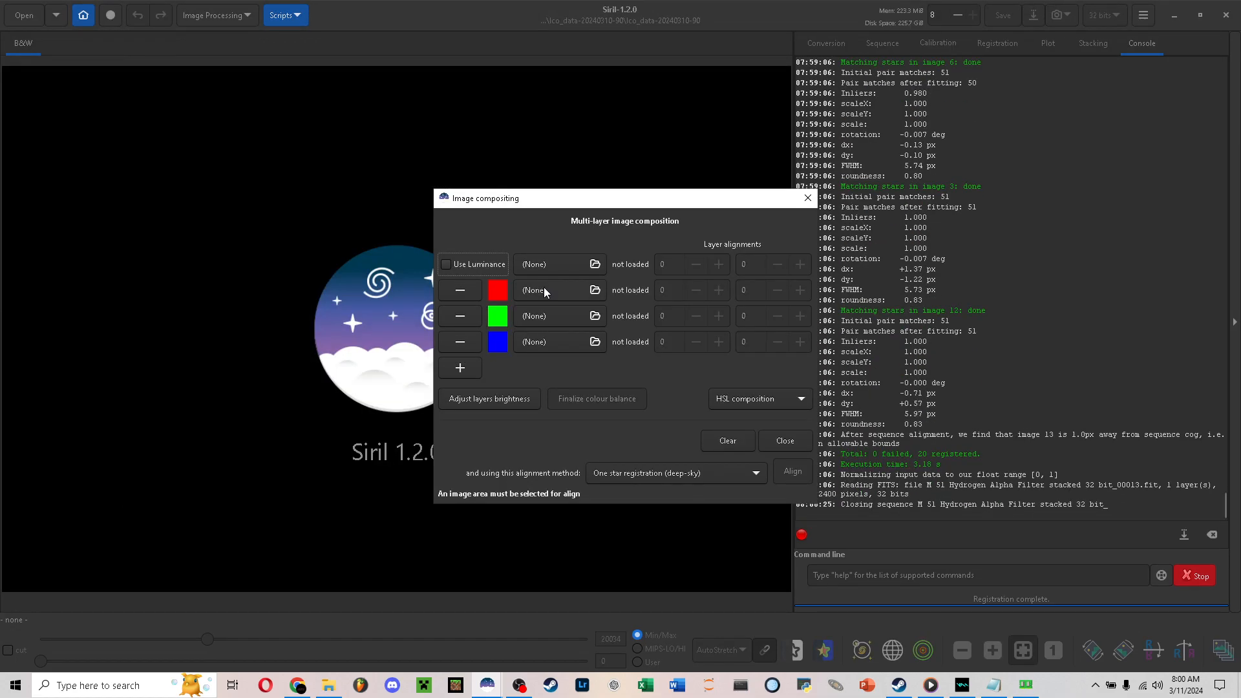
{"action": "left_click", "coordinate": [538, 292]}
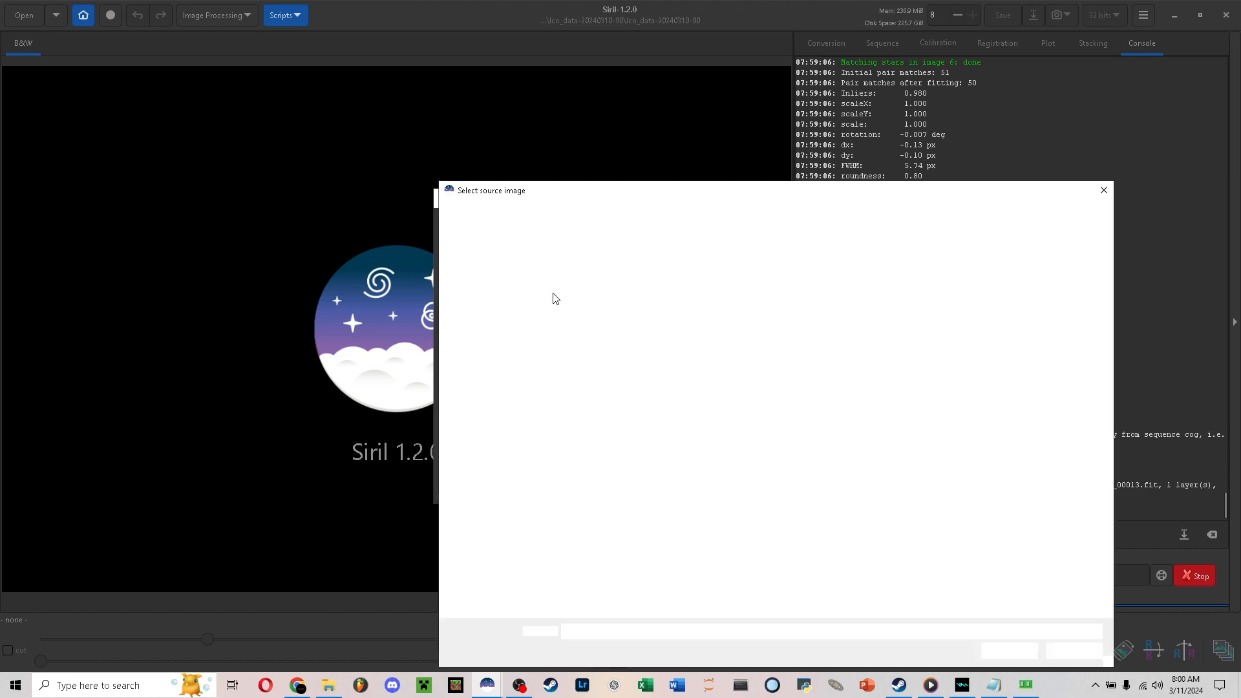
{"action": "left_click", "coordinate": [1073, 650]}
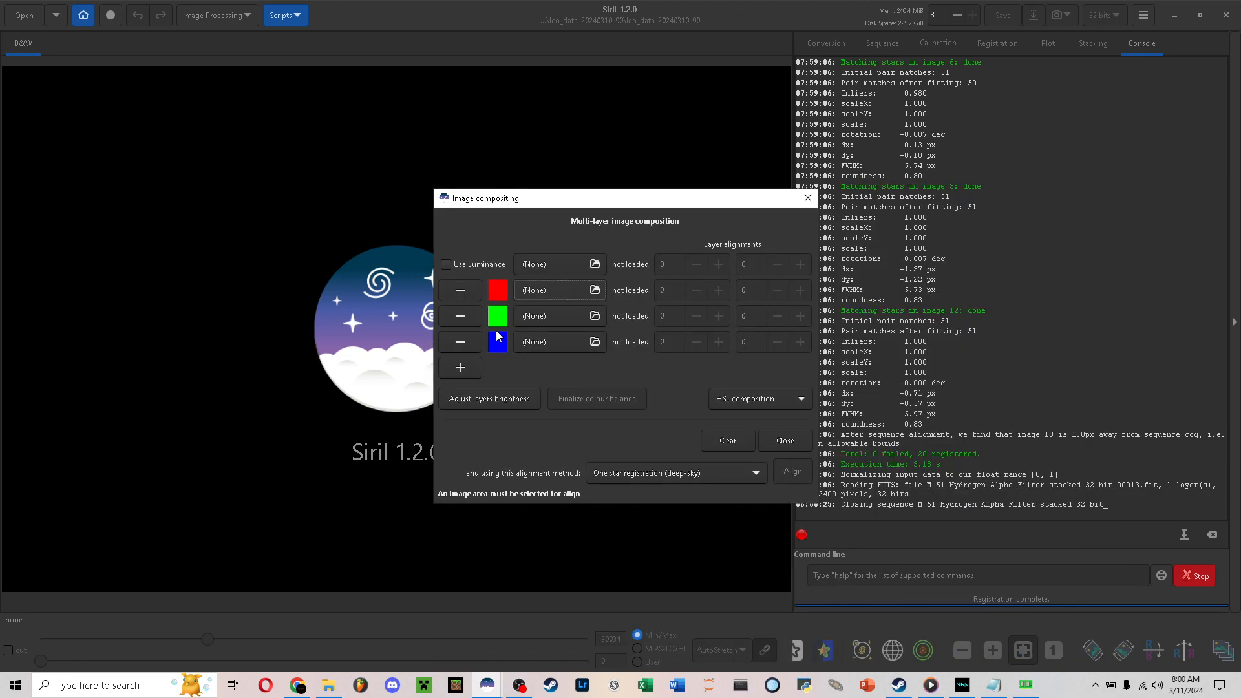
{"action": "left_click", "coordinate": [460, 368]}
{"action": "left_click", "coordinate": [498, 367]}
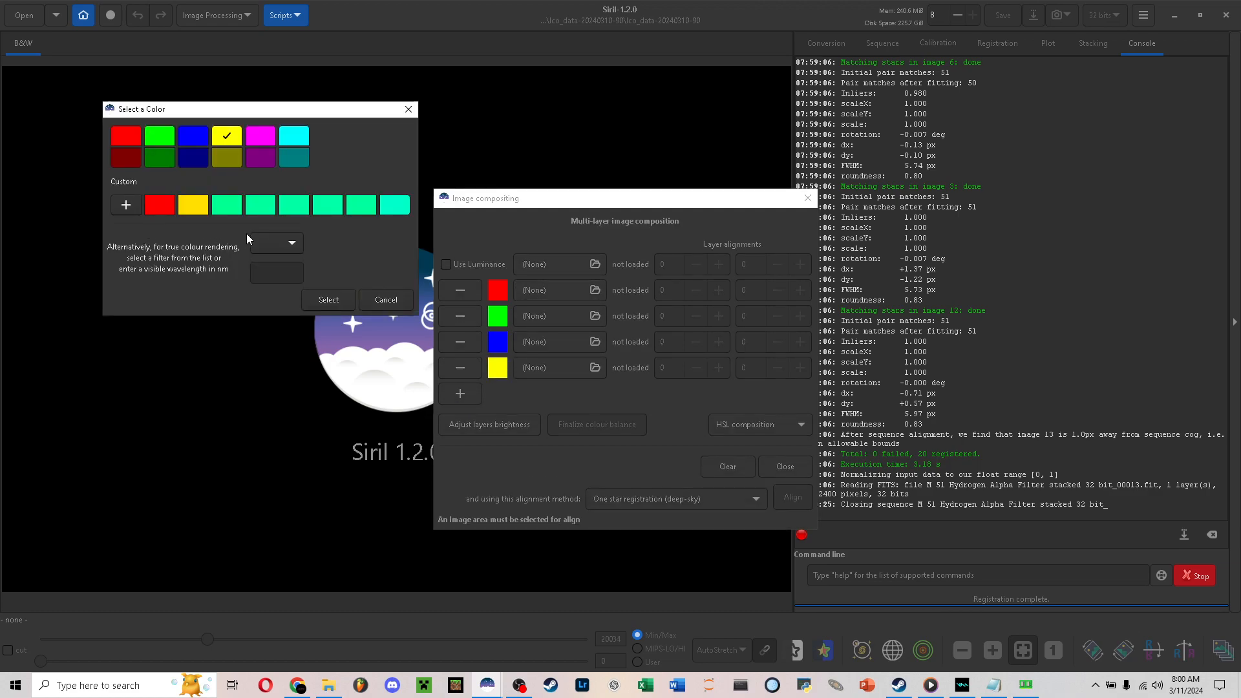
{"action": "left_click", "coordinate": [271, 245]}
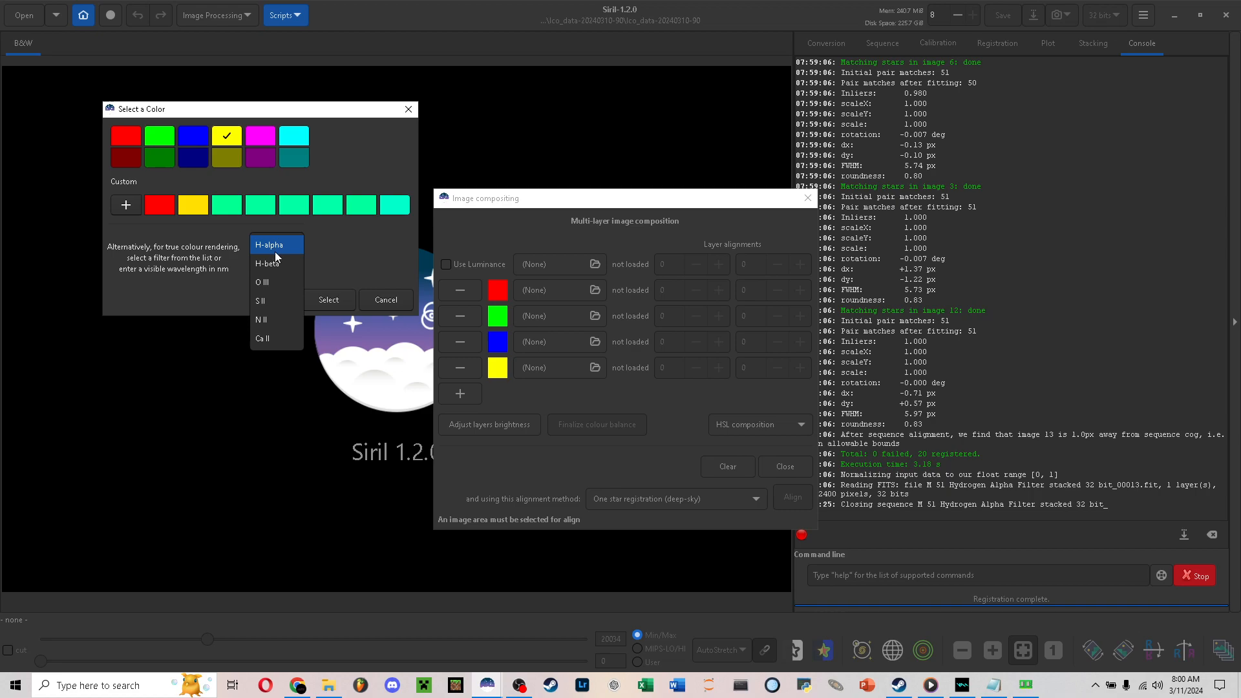
{"action": "left_click", "coordinate": [273, 245]}
{"action": "left_click_drag", "start_coordinate": [290, 277], "coordinate": [244, 274]}
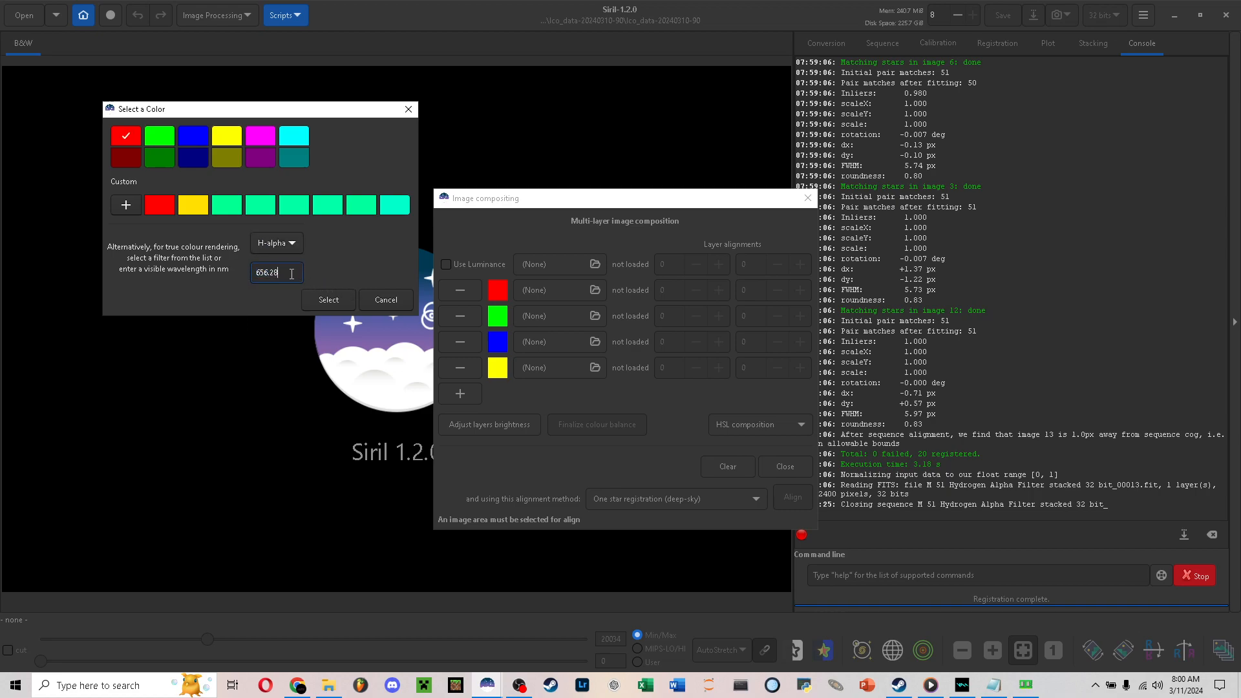
{"action": "left_click", "coordinate": [331, 308]}
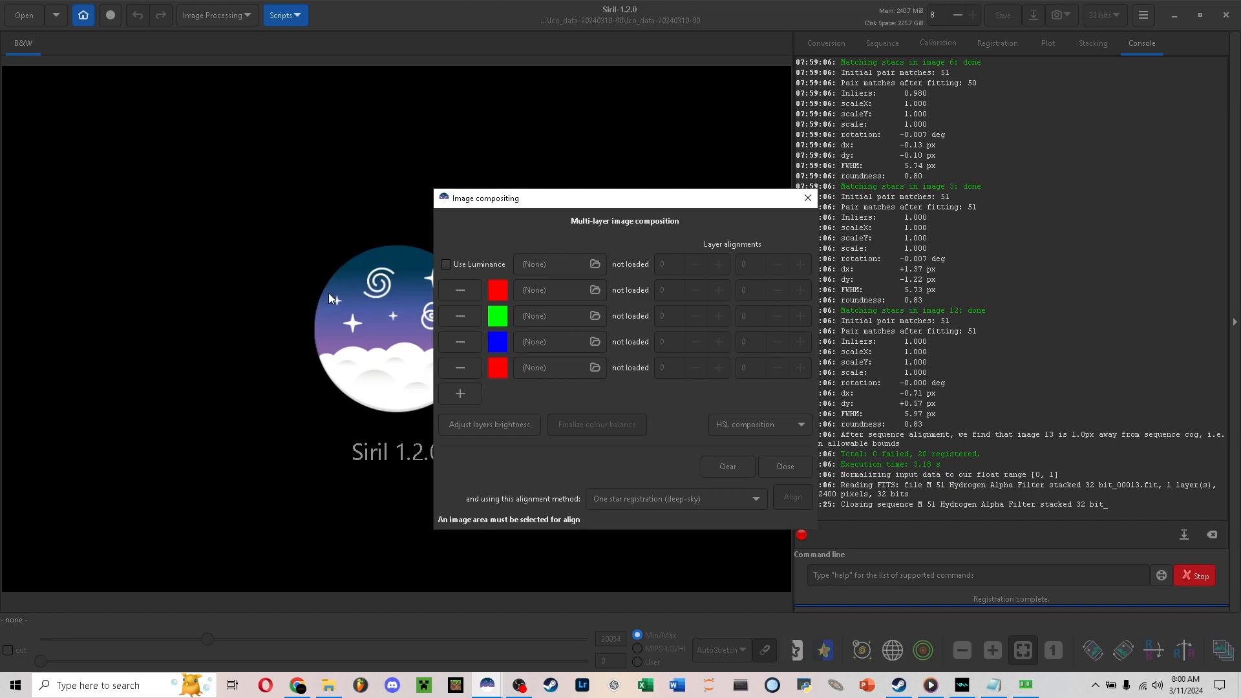
While choosing the red layer's source image, delete the M 51 Hydrogen Alpha and Visual Filter .seq files from the data folder
{"action": "left_click", "coordinate": [594, 290]}
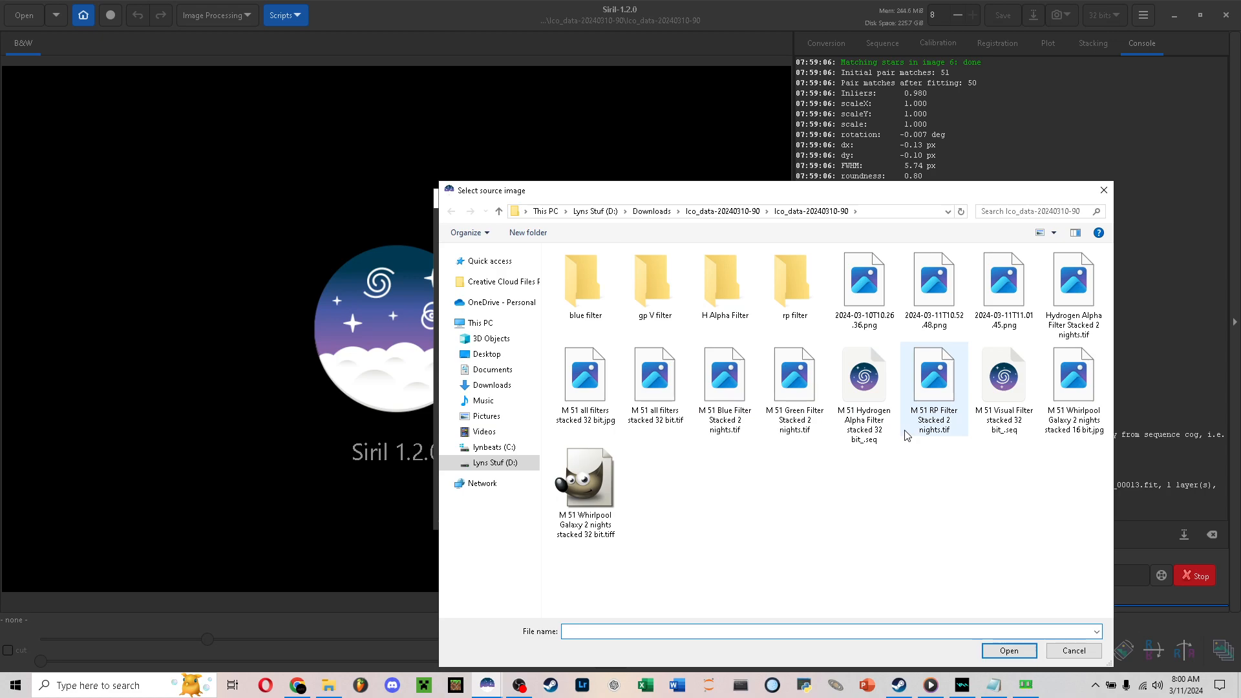
{"action": "left_click", "coordinate": [869, 423]}
{"action": "left_click", "coordinate": [1003, 420]}
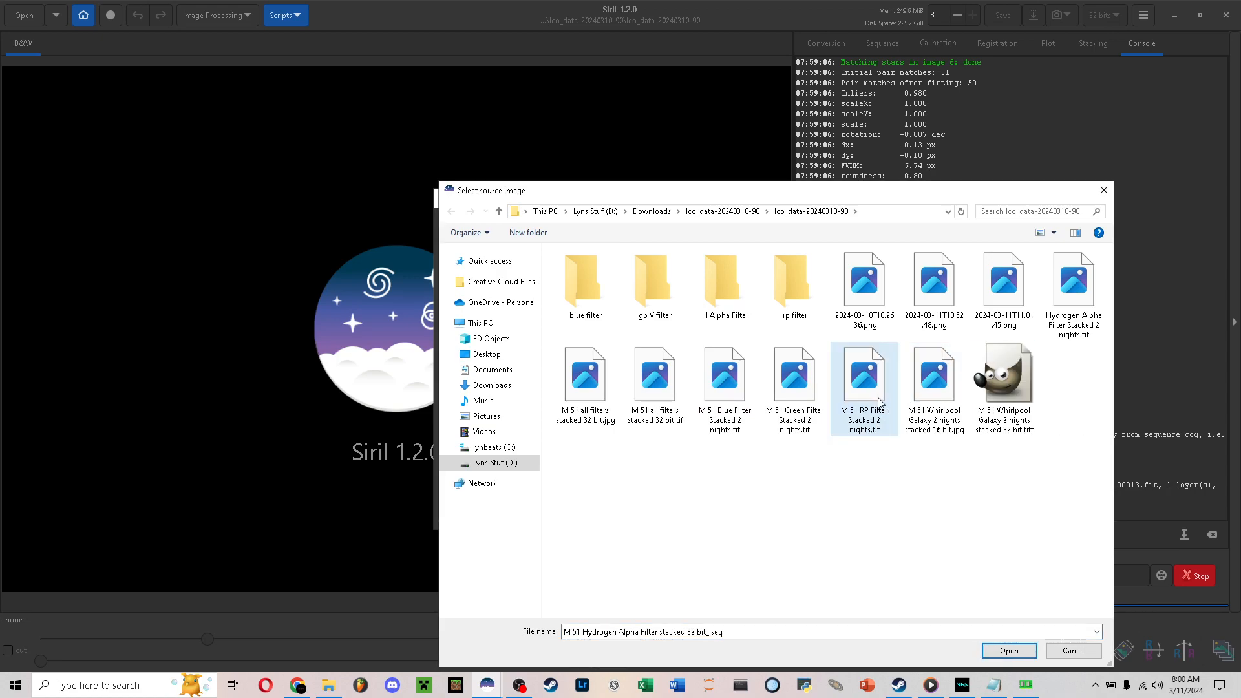
Load "M 51 RP Filter Stacked 2 nights.tif" into the red layer and "M 51 Green Filter Stacked 2 nights.tif" into the green layer
{"action": "left_click", "coordinate": [956, 408]}
{"action": "left_click", "coordinate": [887, 405]}
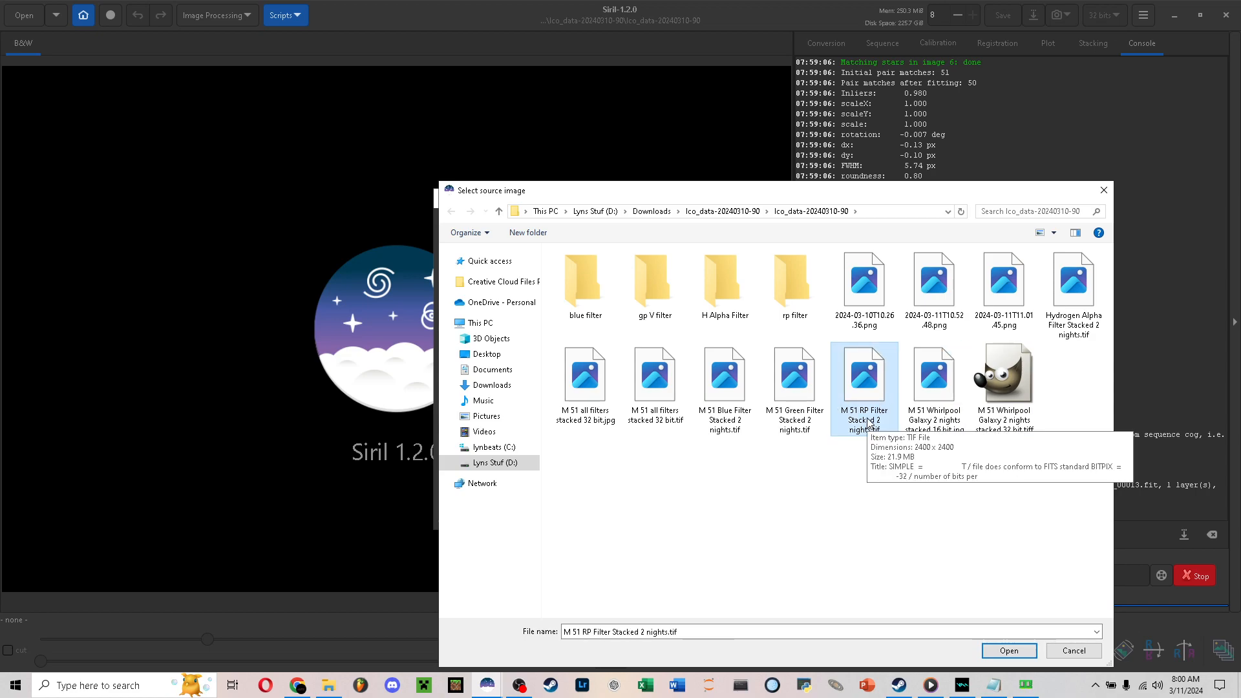
{"action": "double_click", "coordinate": [868, 423]}
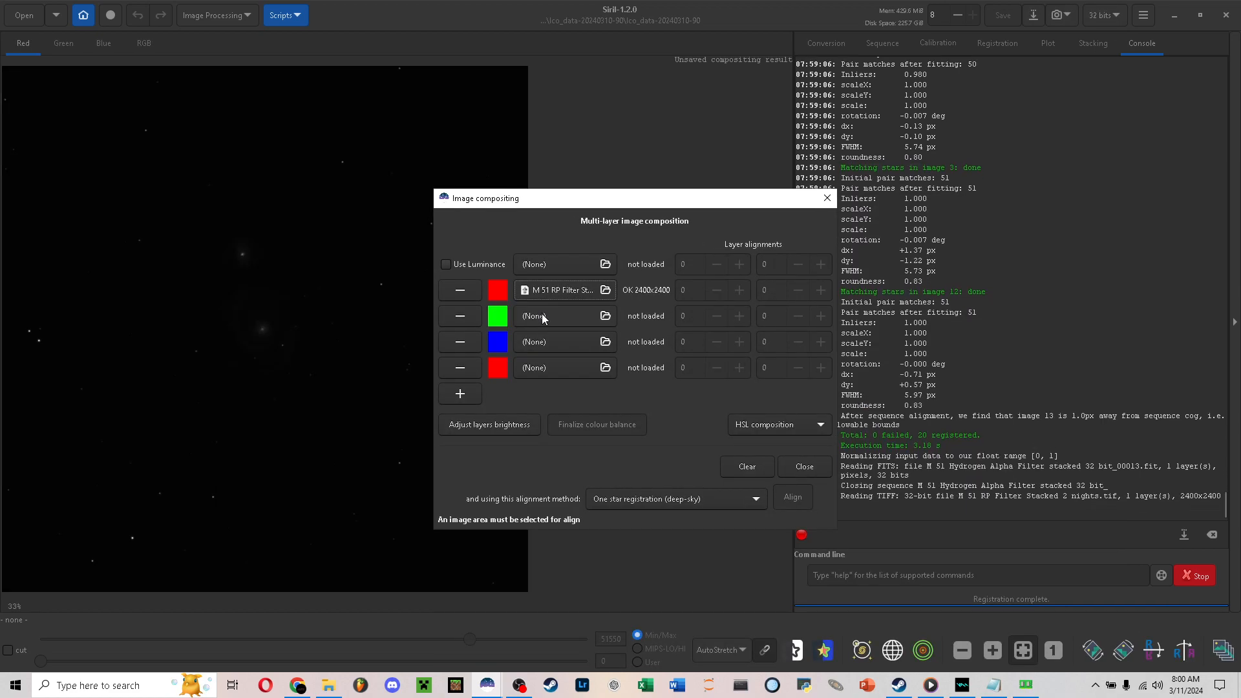
{"action": "left_click", "coordinate": [543, 317]}
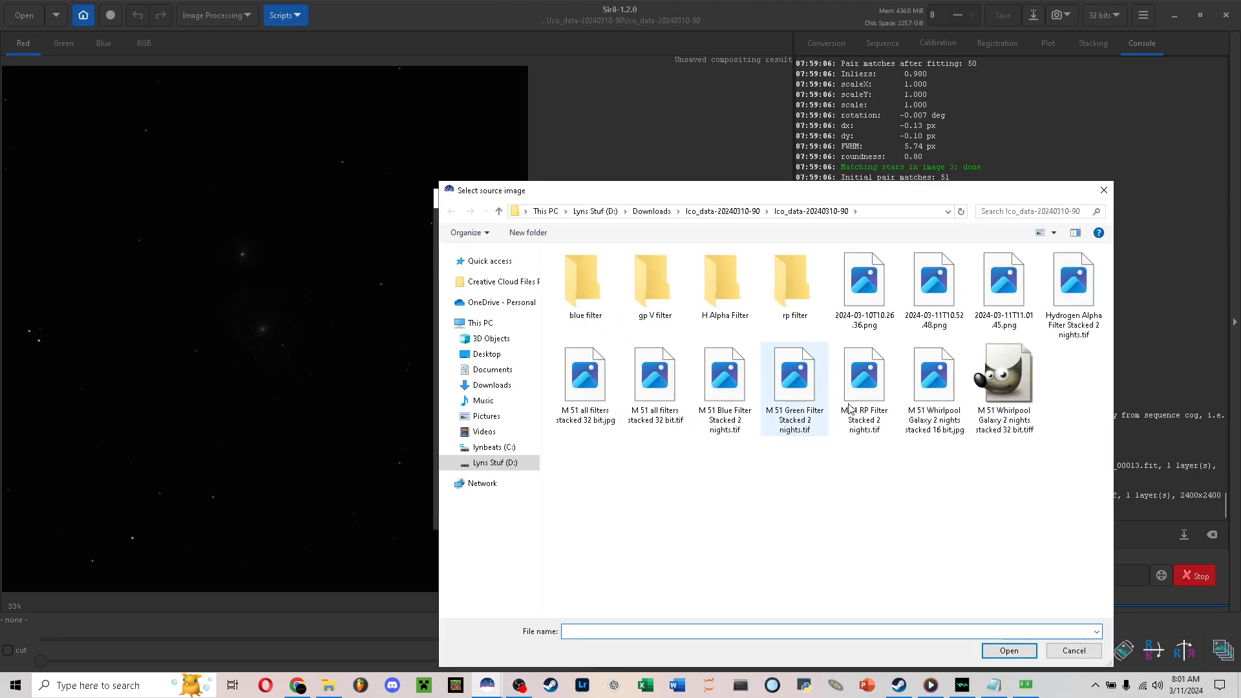
{"action": "double_click", "coordinate": [818, 390]}
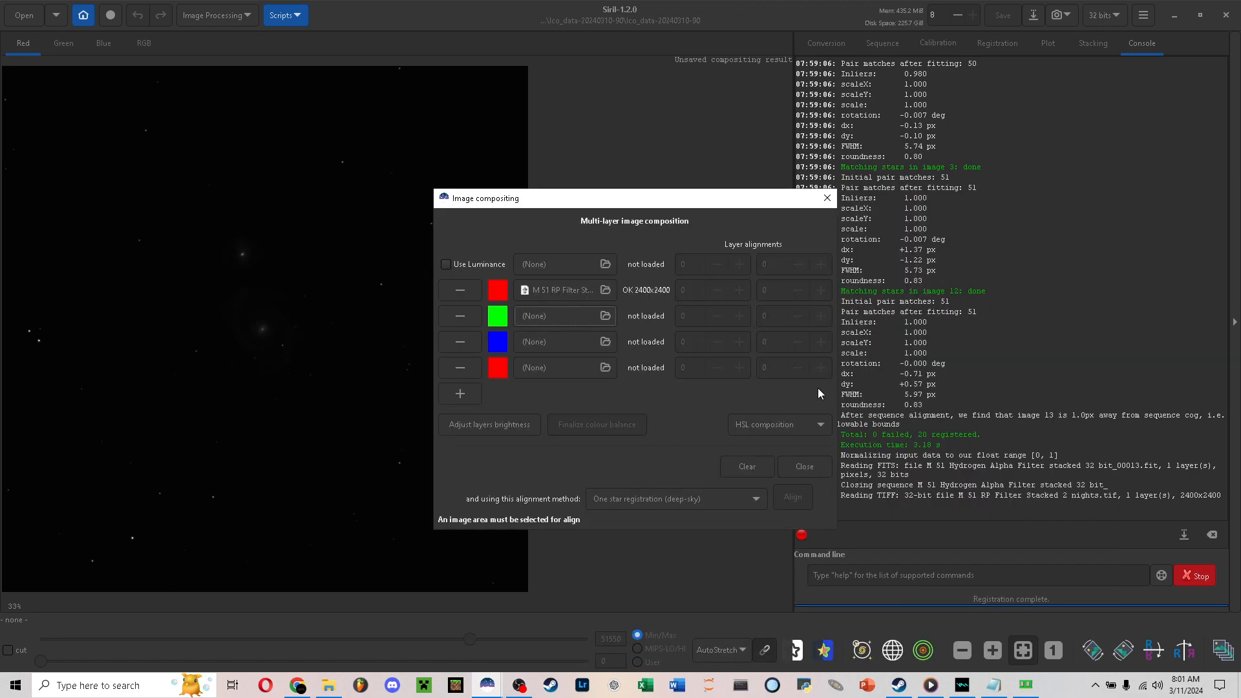
Load "M 51 Blue Filter Stacked 2 nights.tif" into the blue layer and "Hydrogen Alpha Filter Stacked 2 nights.tif" into the fourth layer
{"action": "left_click", "coordinate": [575, 339]}
{"action": "key", "text": "Escape"}
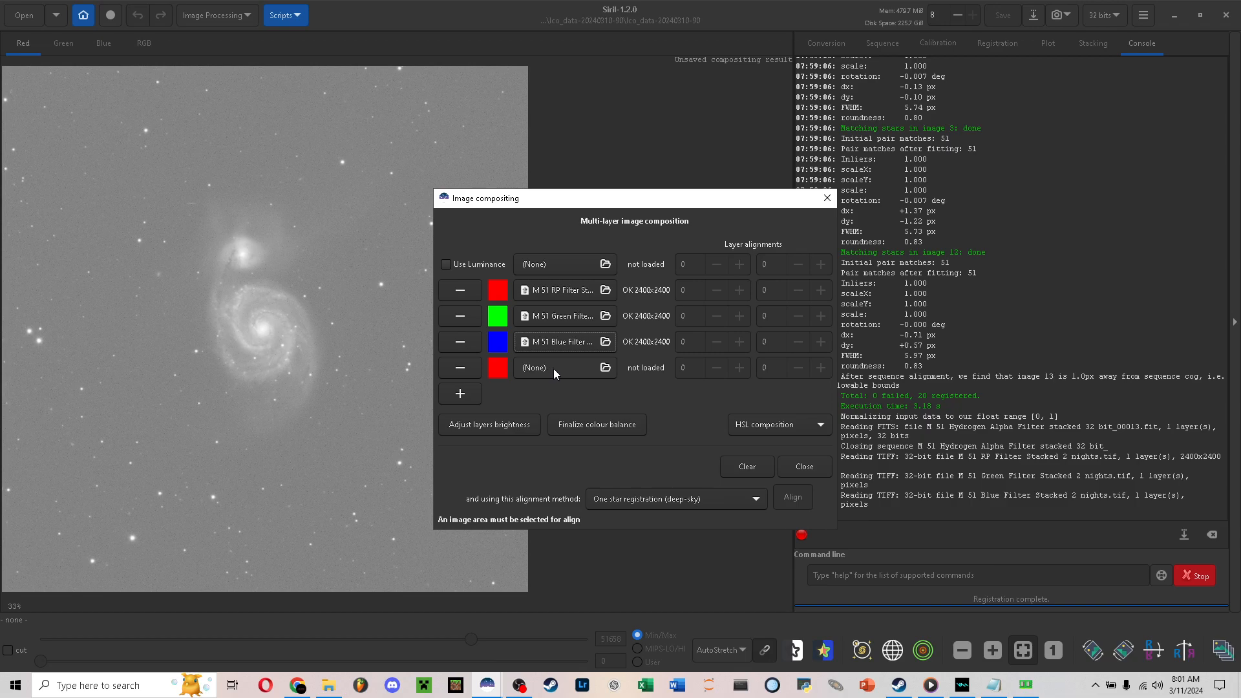
{"action": "left_click", "coordinate": [553, 369]}
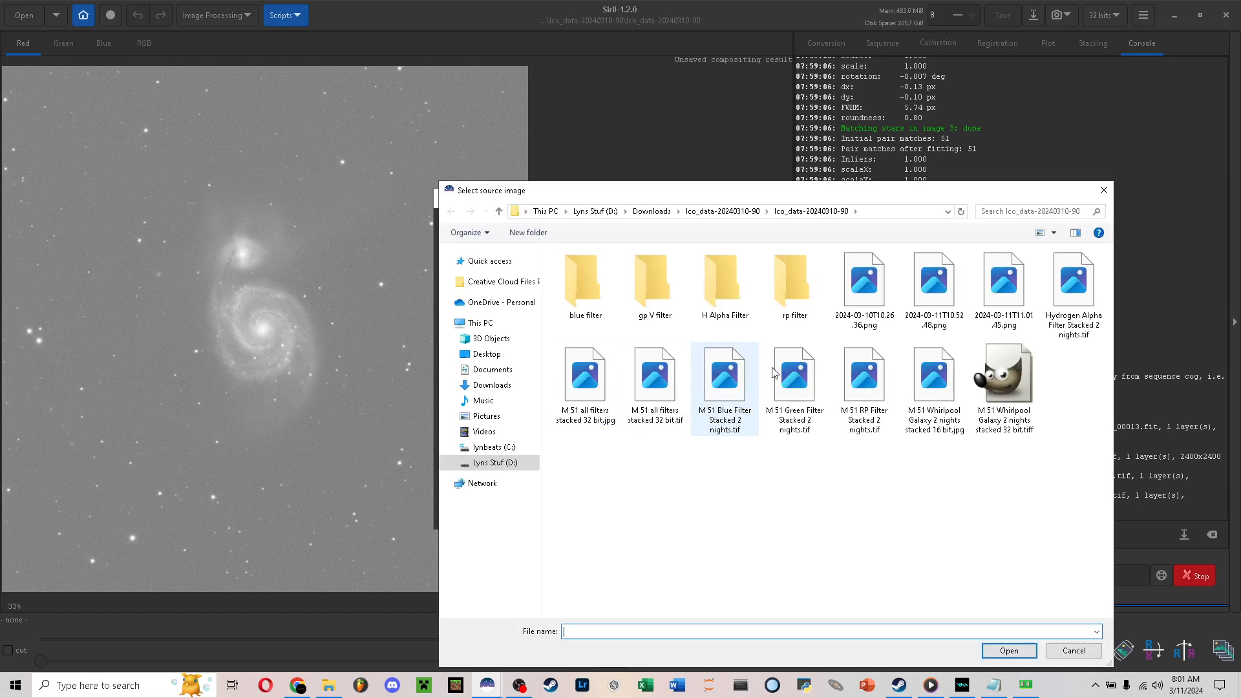
{"action": "double_click", "coordinate": [1095, 326]}
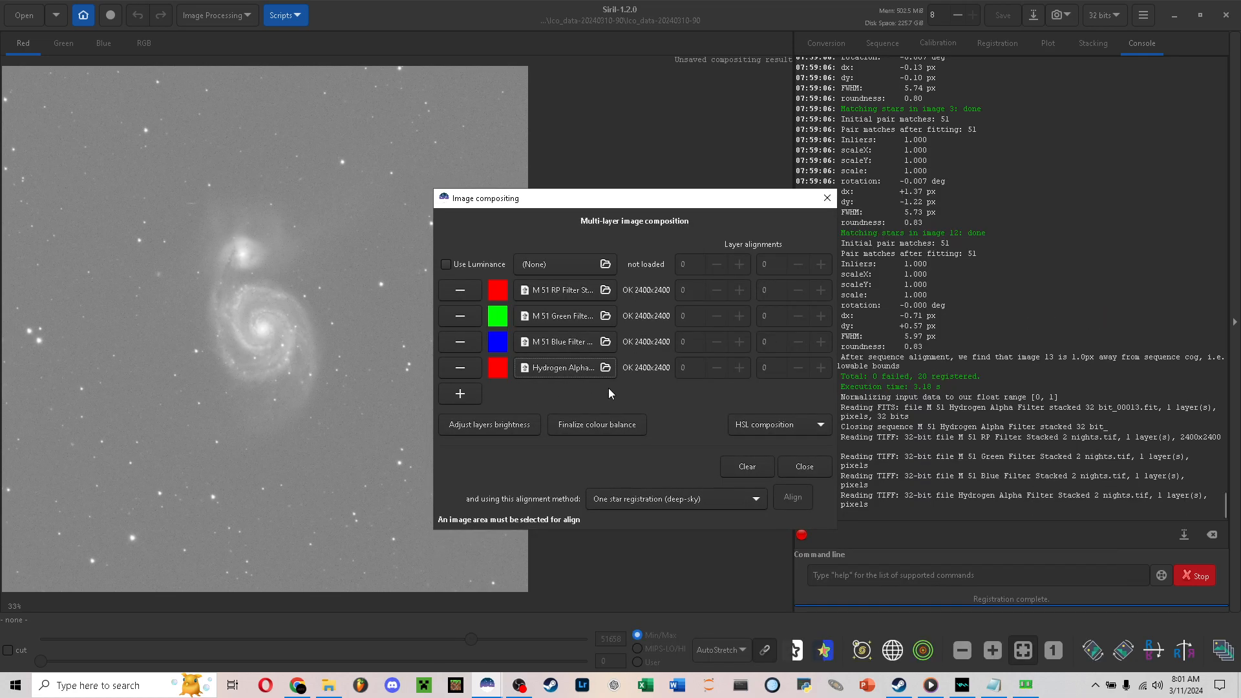
Set the composite to CIE L*a*b* composition, display it in RGB and close the image compositing window
{"action": "left_click", "coordinate": [776, 428]}
{"action": "left_click", "coordinate": [777, 467]}
{"action": "left_click_drag", "start_coordinate": [548, 188], "coordinate": [695, 71]}
{"action": "left_click", "coordinate": [144, 43]}
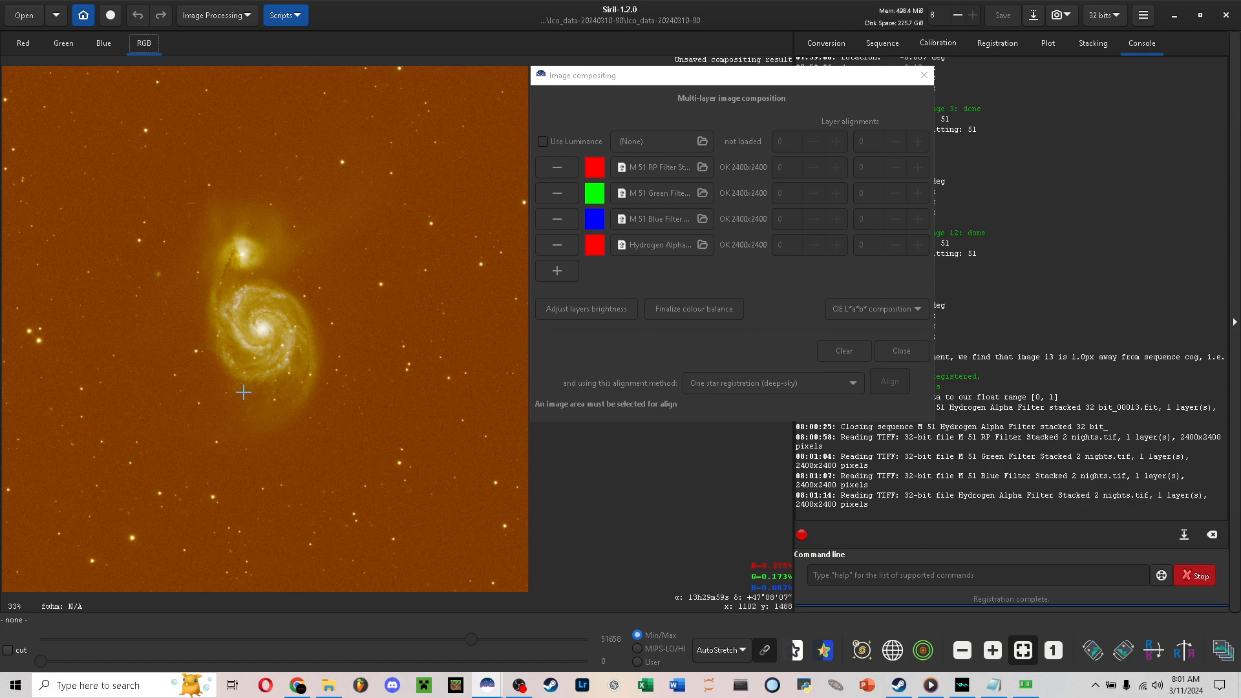
{"action": "left_click", "coordinate": [614, 332]}
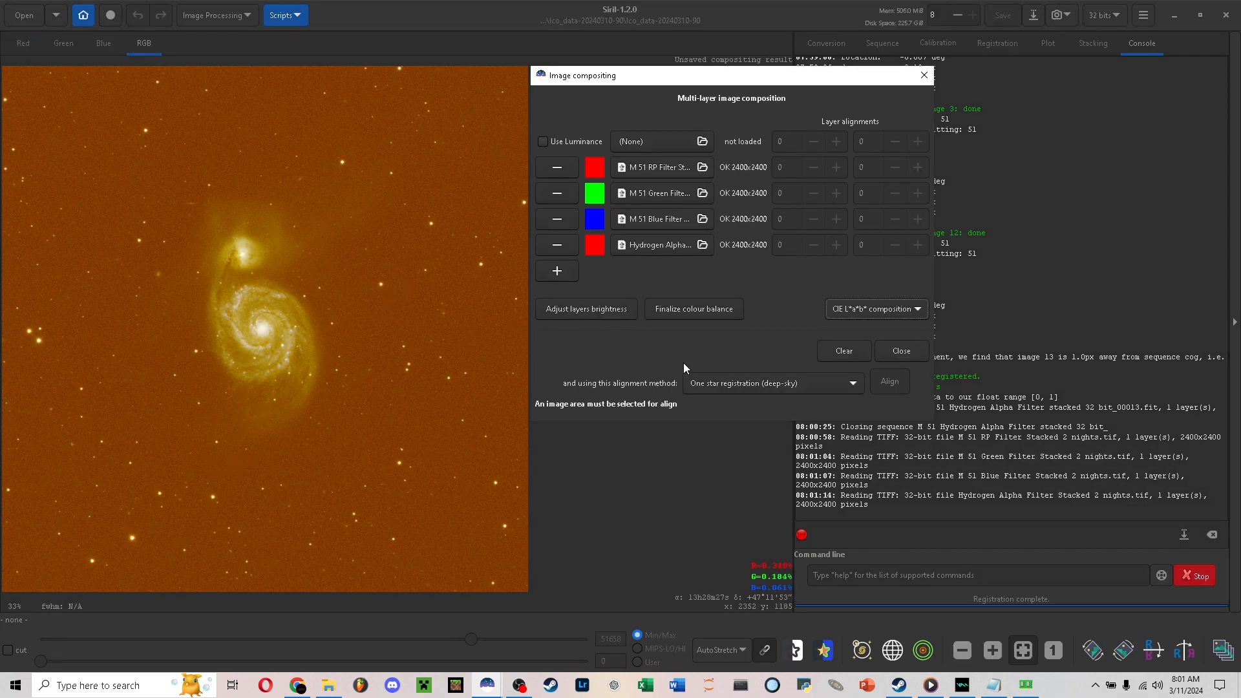
{"action": "left_click", "coordinate": [732, 385]}
{"action": "left_click", "coordinate": [720, 363]}
{"action": "left_click", "coordinate": [895, 349]}
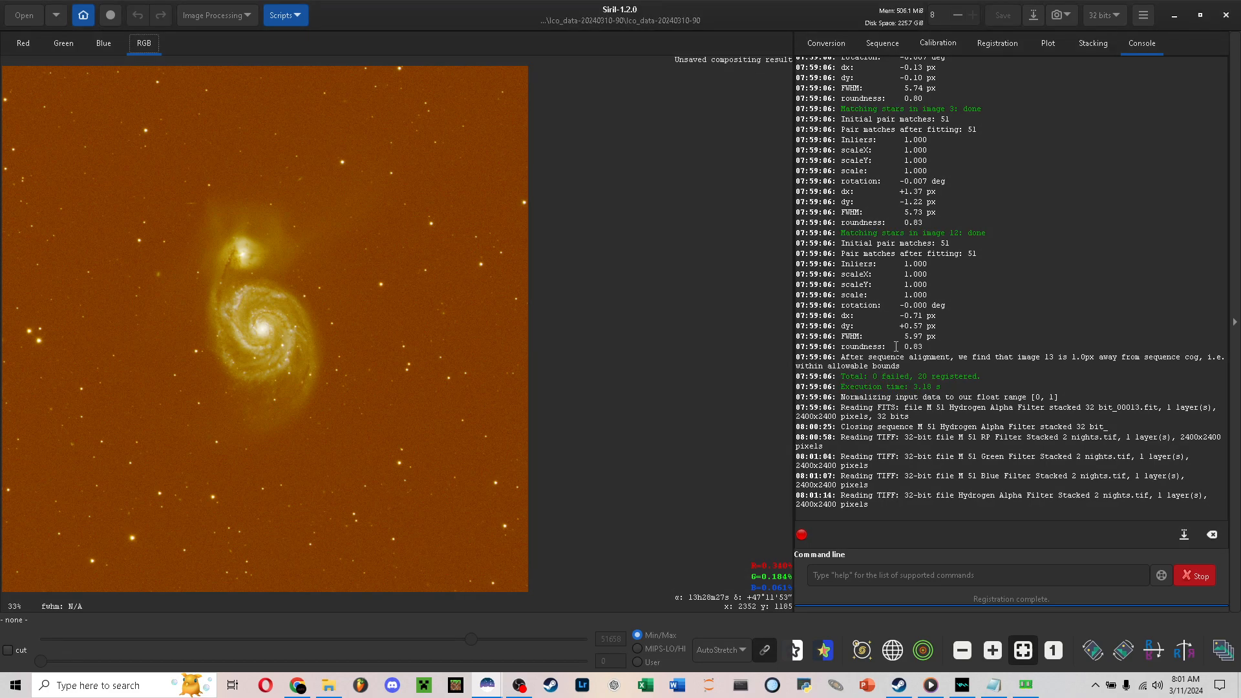
Neutralize the composite's background in Color Calibration, using an empty sky area of about 268 × 177 px above the galaxies as reference
{"action": "left_click_drag", "start_coordinate": [288, 86], "coordinate": [318, 121]}
{"action": "left_click", "coordinate": [211, 25]}
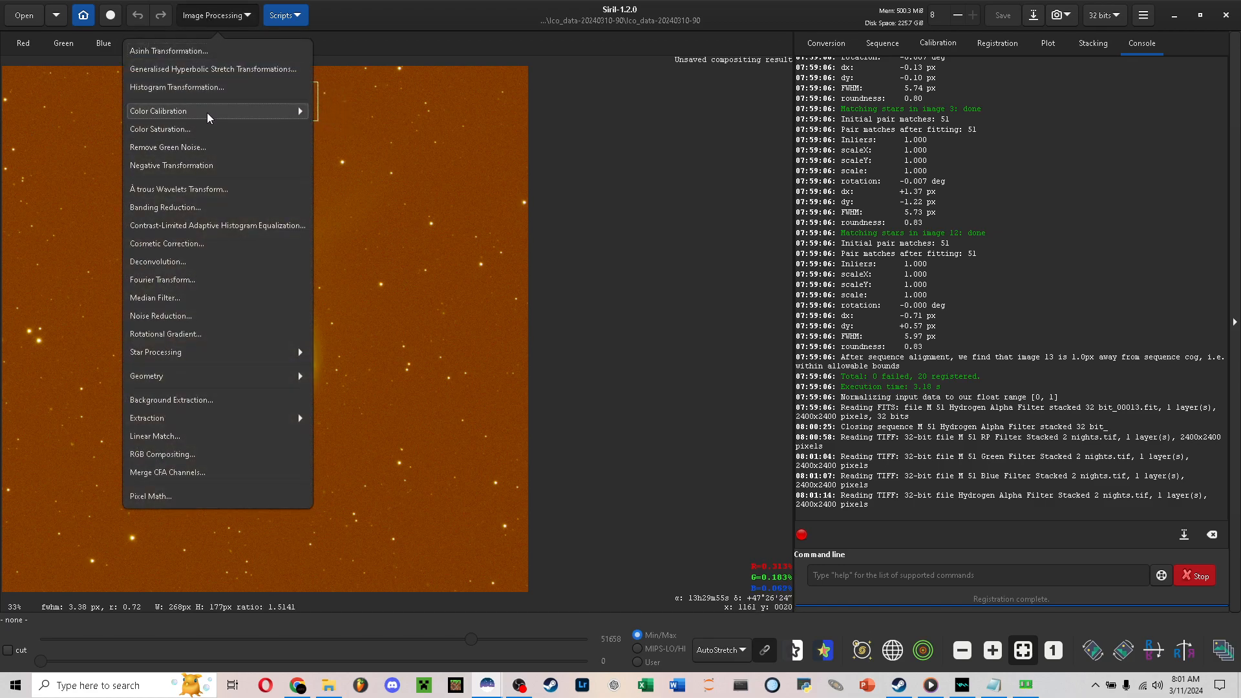
{"action": "left_click", "coordinate": [207, 112]}
{"action": "left_click", "coordinate": [203, 76]}
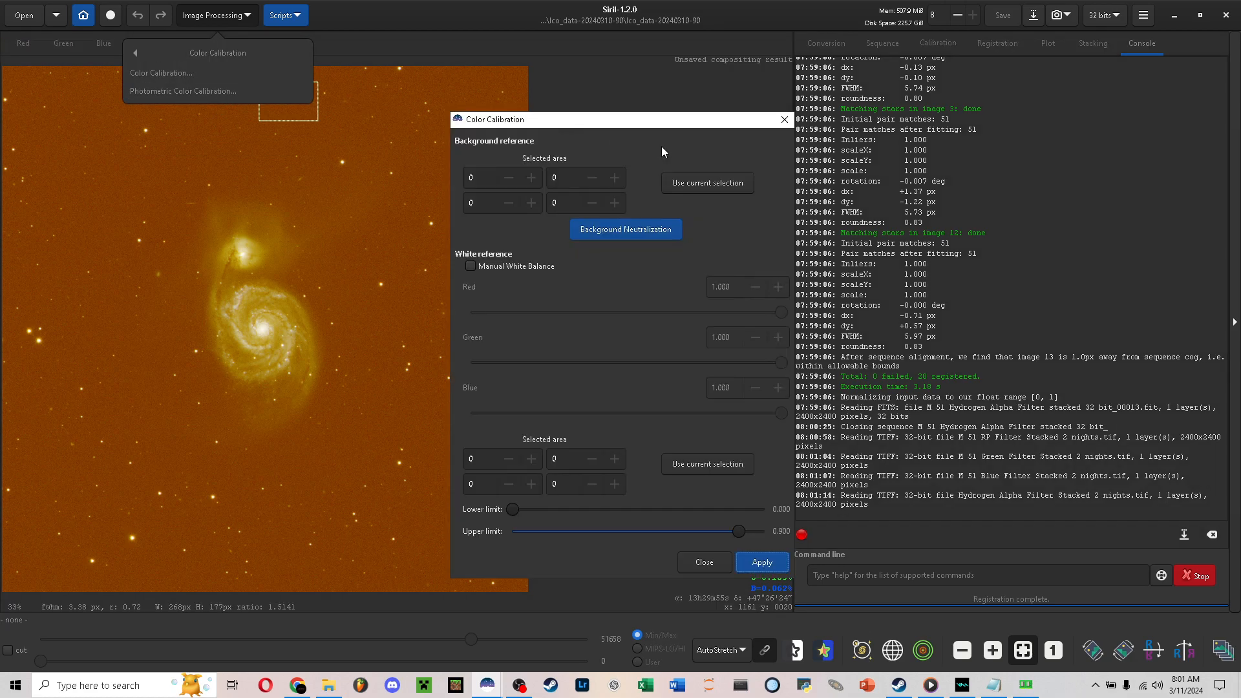
{"action": "left_click", "coordinate": [722, 188]}
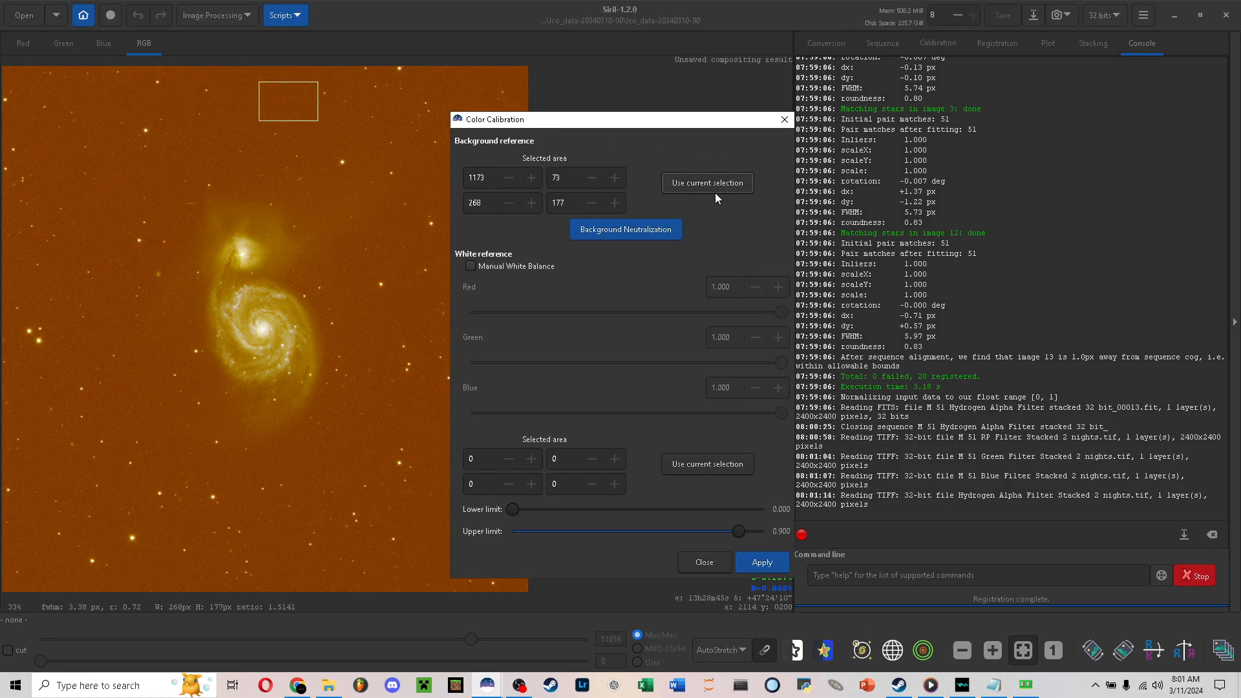
{"action": "left_click", "coordinate": [663, 237]}
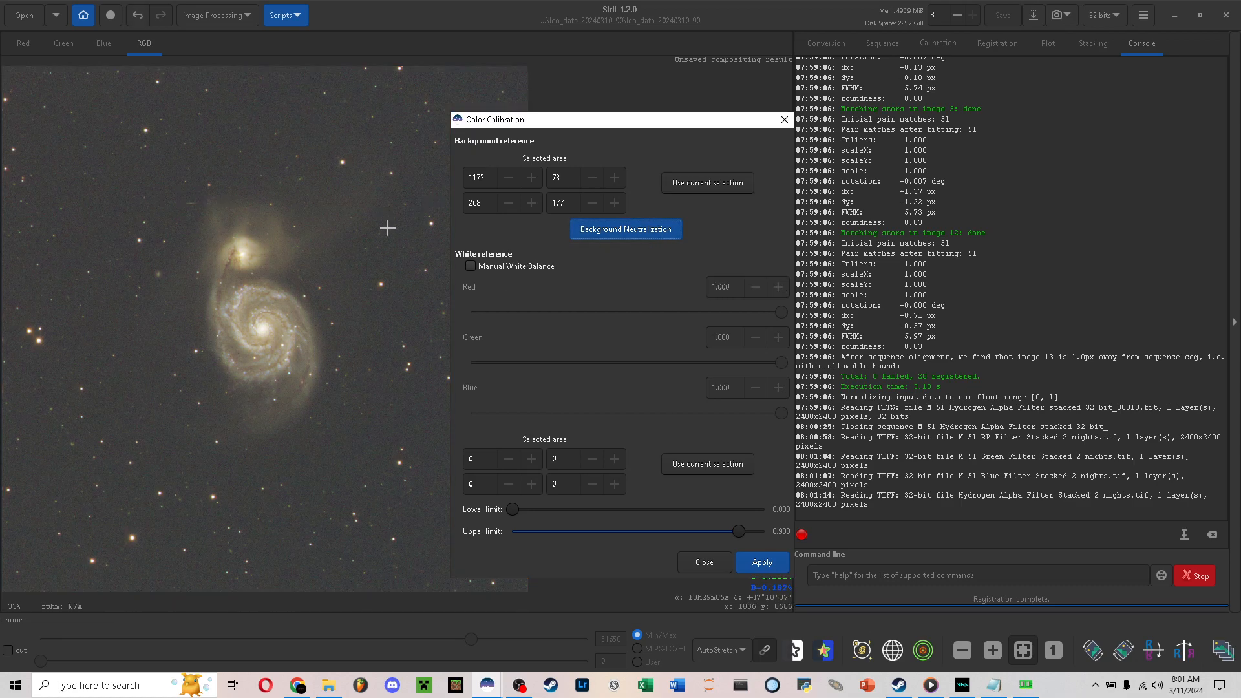
Apply the colour calibration with an area of about 1177 × 1105 px around both galaxies as white reference, and close the tool
{"action": "left_click_drag", "start_coordinate": [515, 121], "coordinate": [599, 82]}
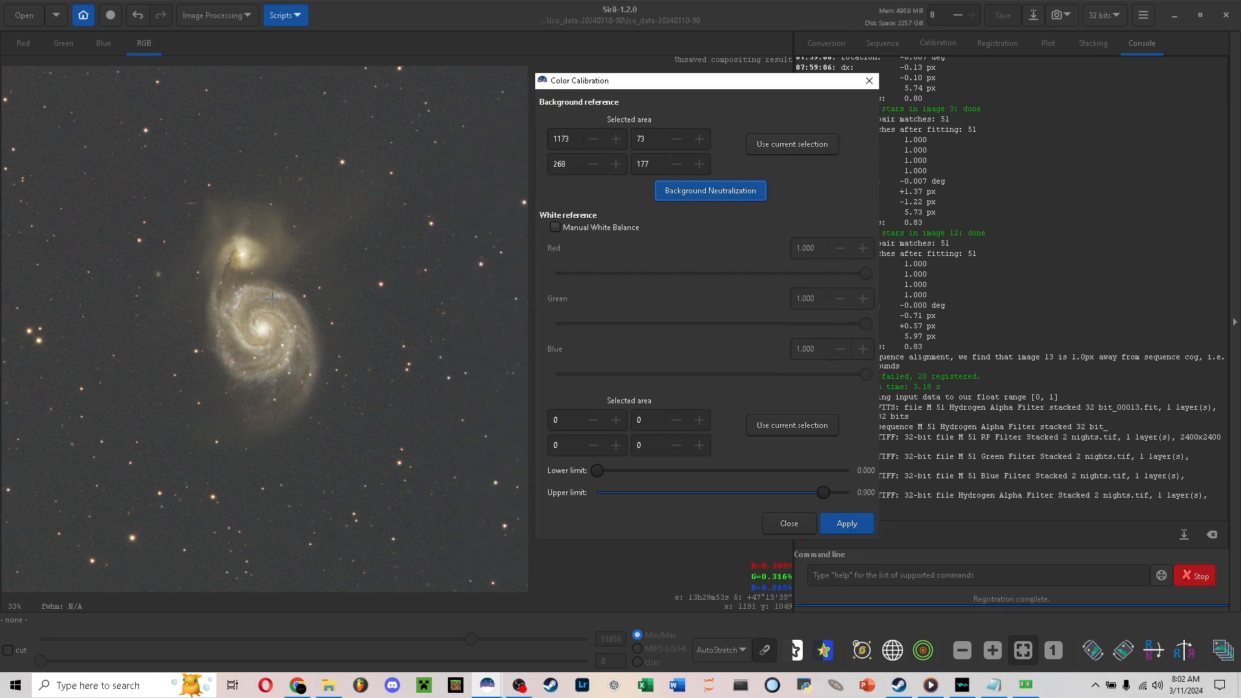
{"action": "scroll", "coordinate": [302, 415], "scroll_direction": "up", "scroll_amount": 1}
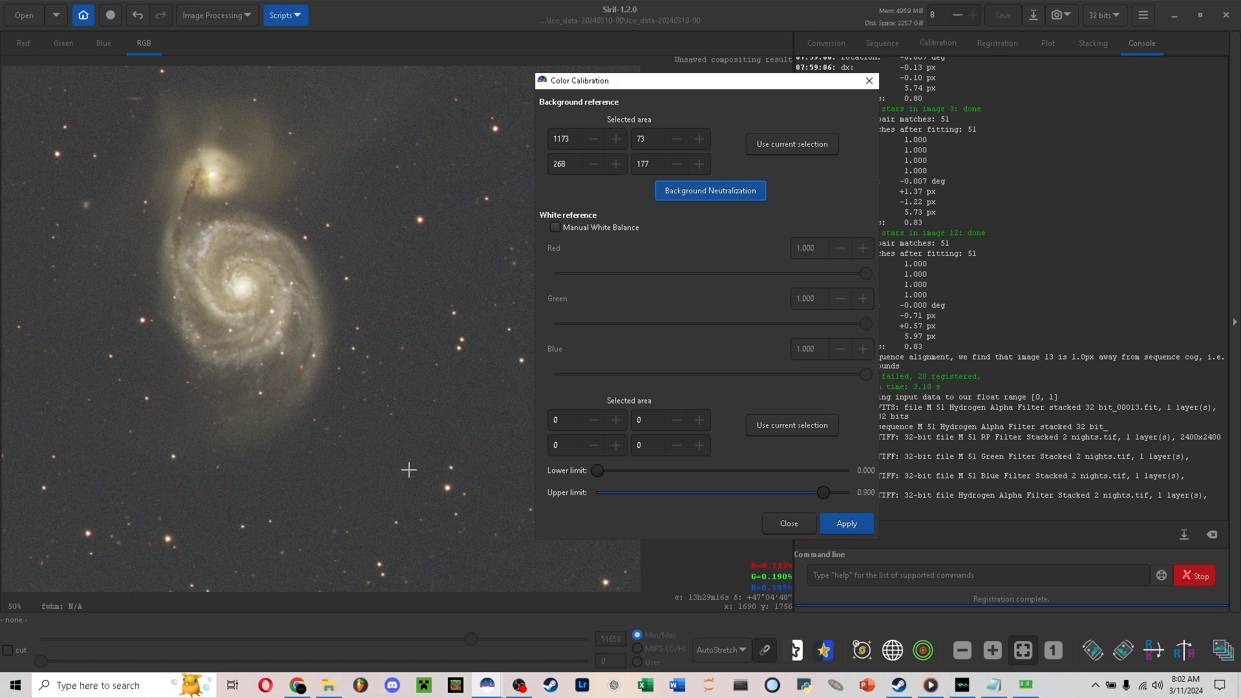
{"action": "left_click_drag", "start_coordinate": [430, 474], "coordinate": [44, 111]}
{"action": "left_click_drag", "start_coordinate": [244, 228], "coordinate": [262, 203]}
{"action": "left_click", "coordinate": [817, 430]}
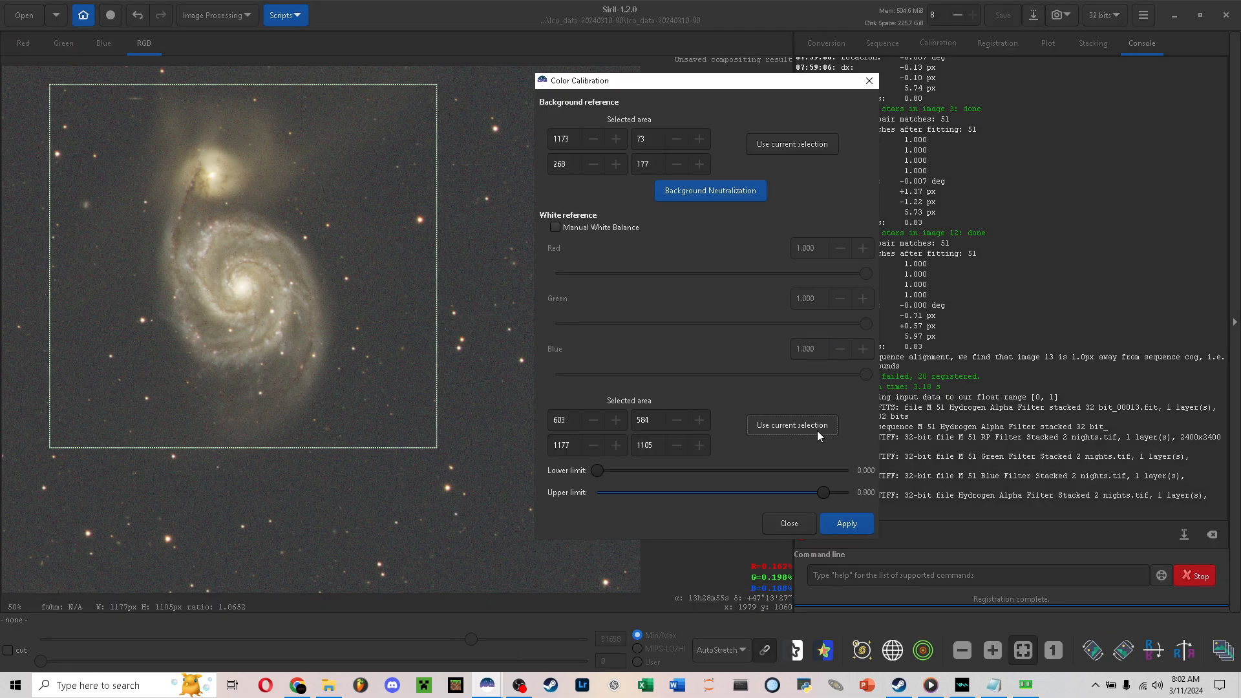
{"action": "left_click", "coordinate": [843, 522]}
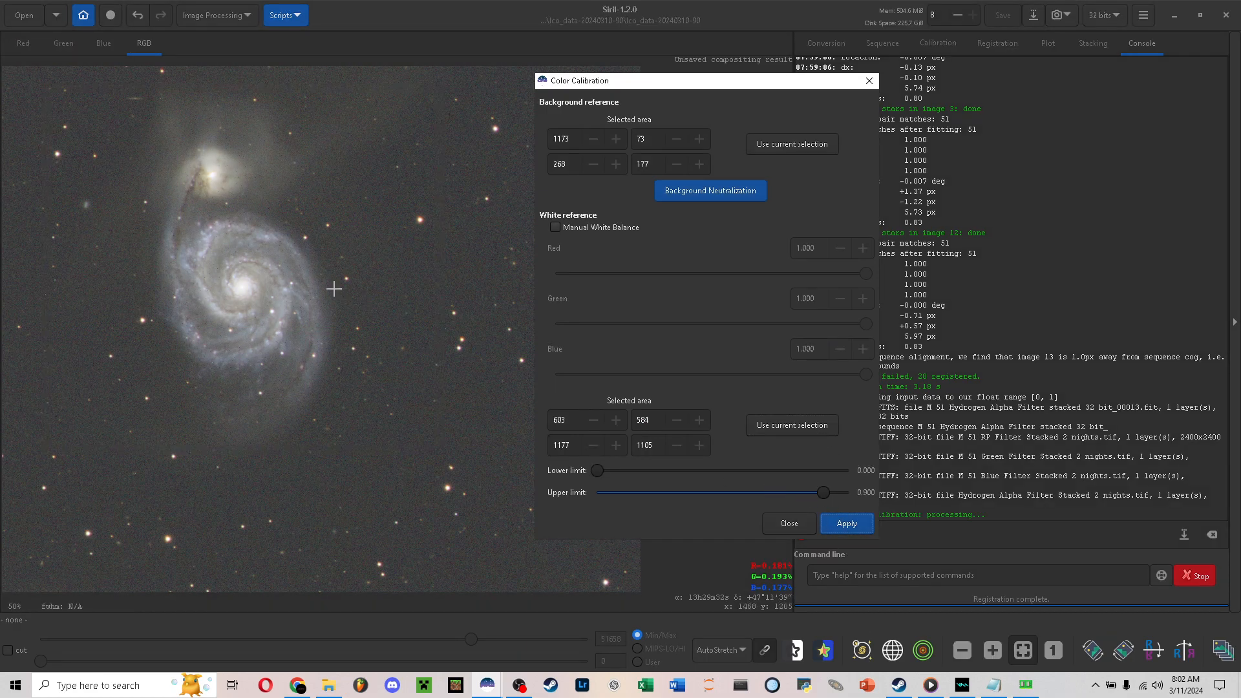
{"action": "scroll", "coordinate": [334, 289], "scroll_direction": "down", "scroll_amount": 1}
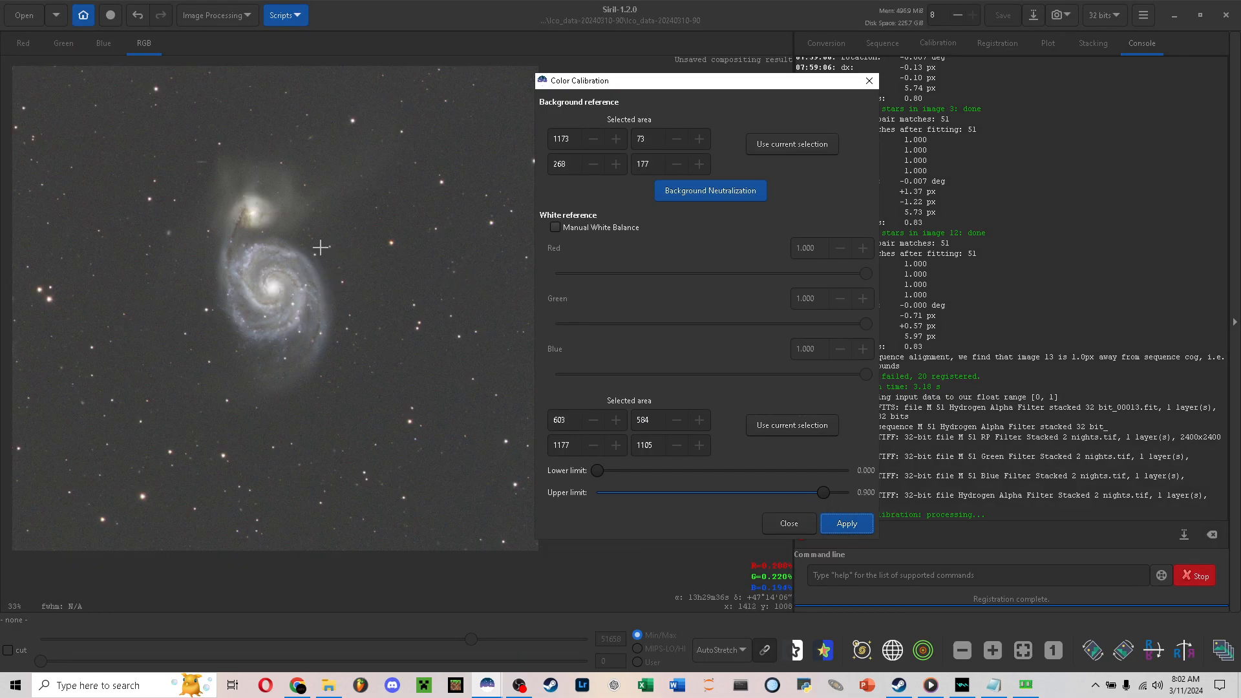
{"action": "scroll", "coordinate": [257, 246], "scroll_direction": "up", "scroll_amount": 2}
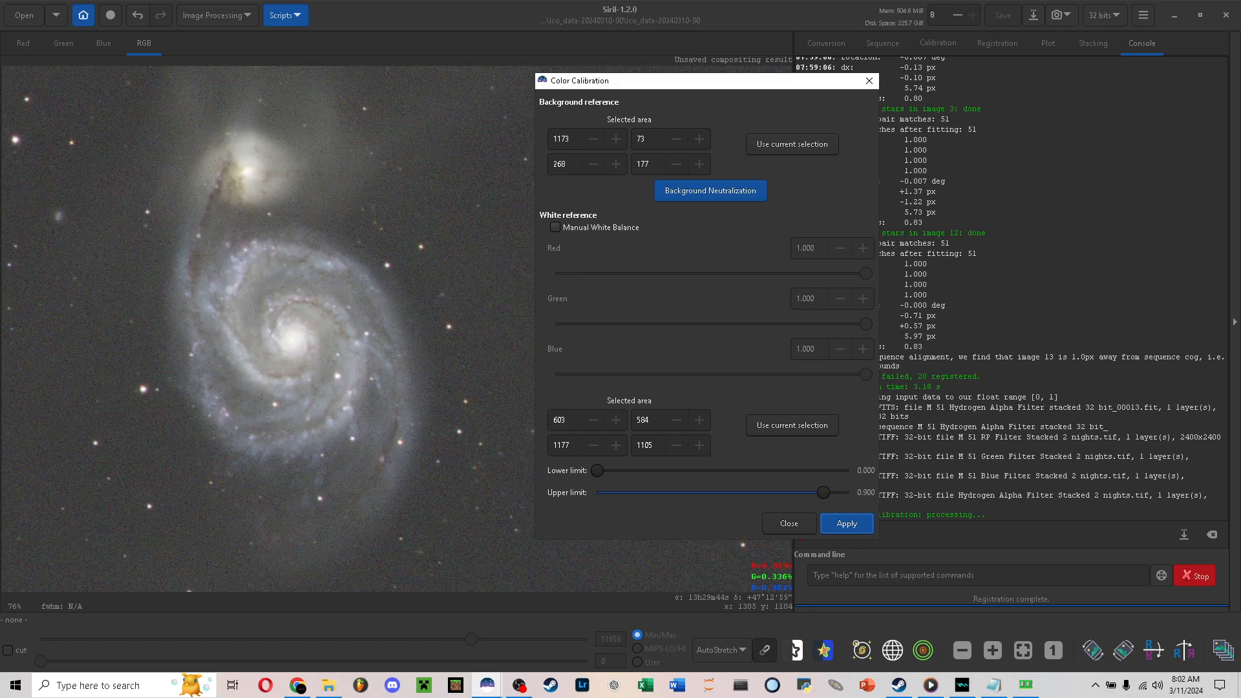
{"action": "scroll", "coordinate": [256, 246], "scroll_direction": "down", "scroll_amount": 2}
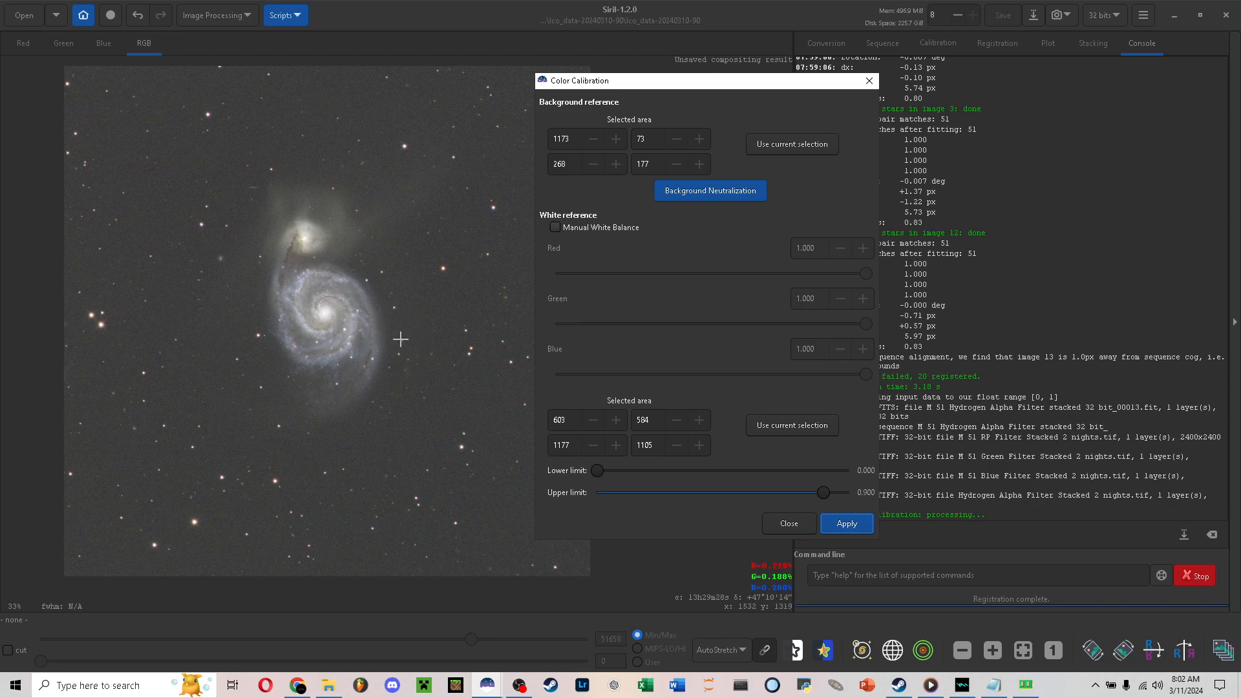
{"action": "left_click", "coordinate": [783, 521]}
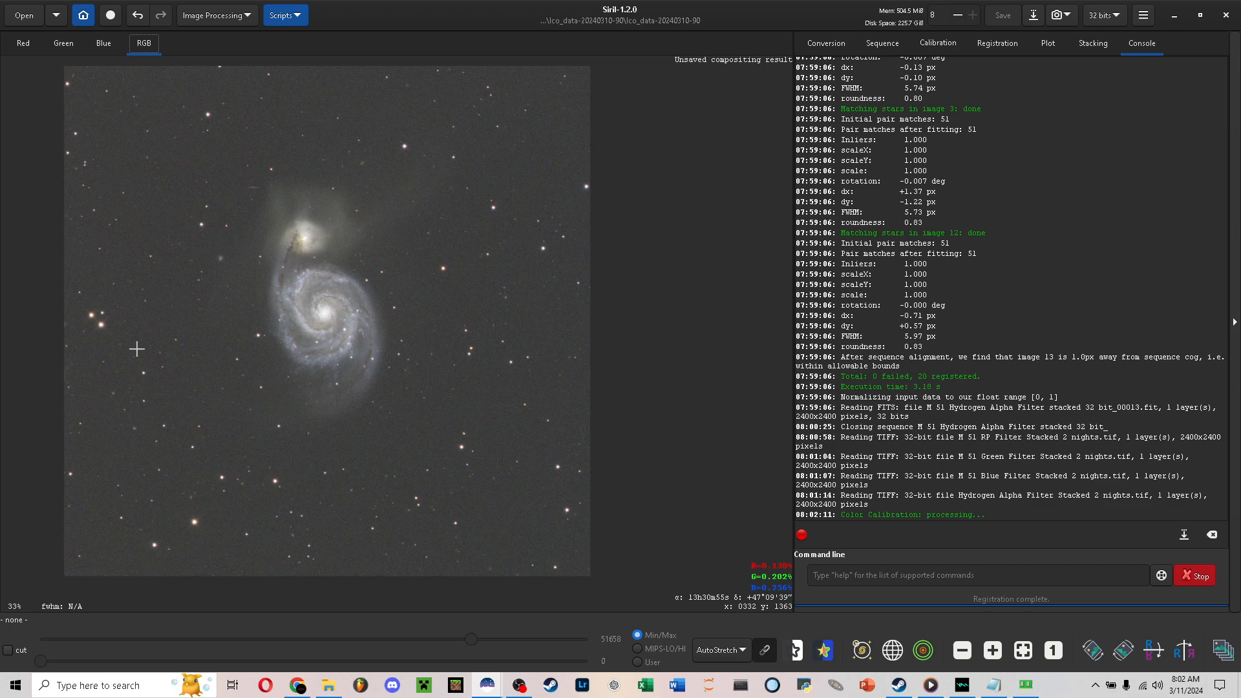
Examine the star colours and sky background beside the galaxy close up in the colour-calibrated composite
{"action": "scroll", "coordinate": [87, 344], "scroll_direction": "up", "scroll_amount": 3}
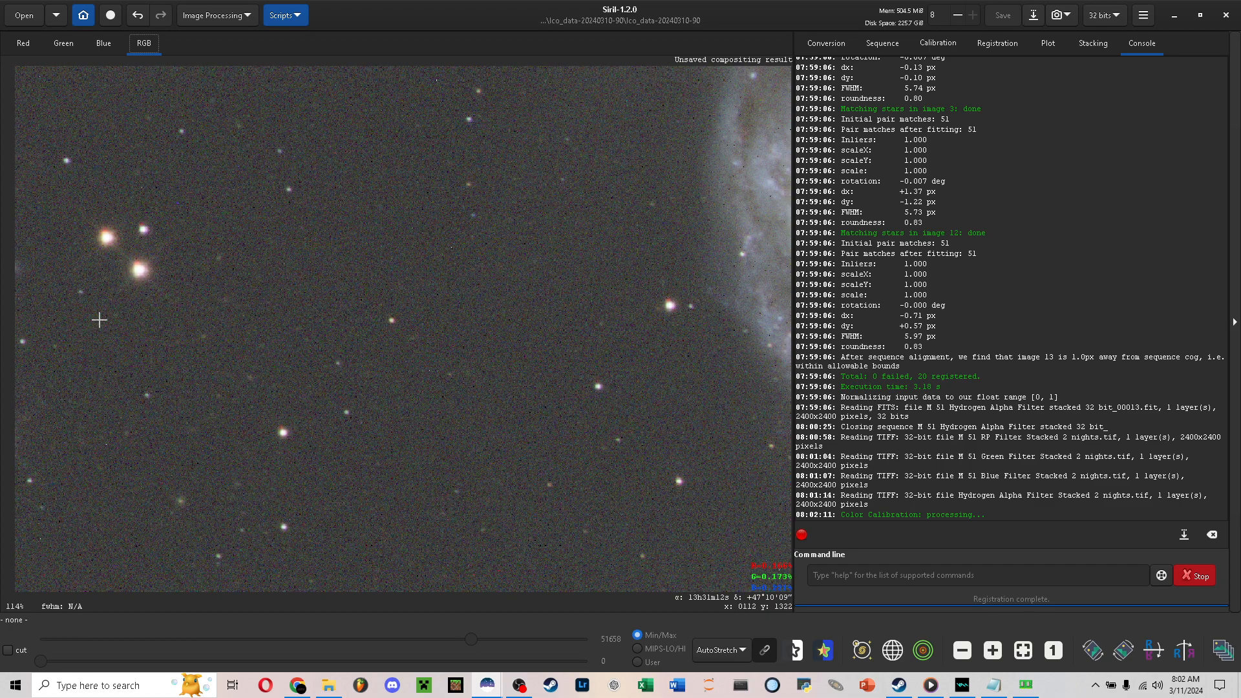
{"action": "left_click_drag", "start_coordinate": [363, 246], "coordinate": [528, 388]}
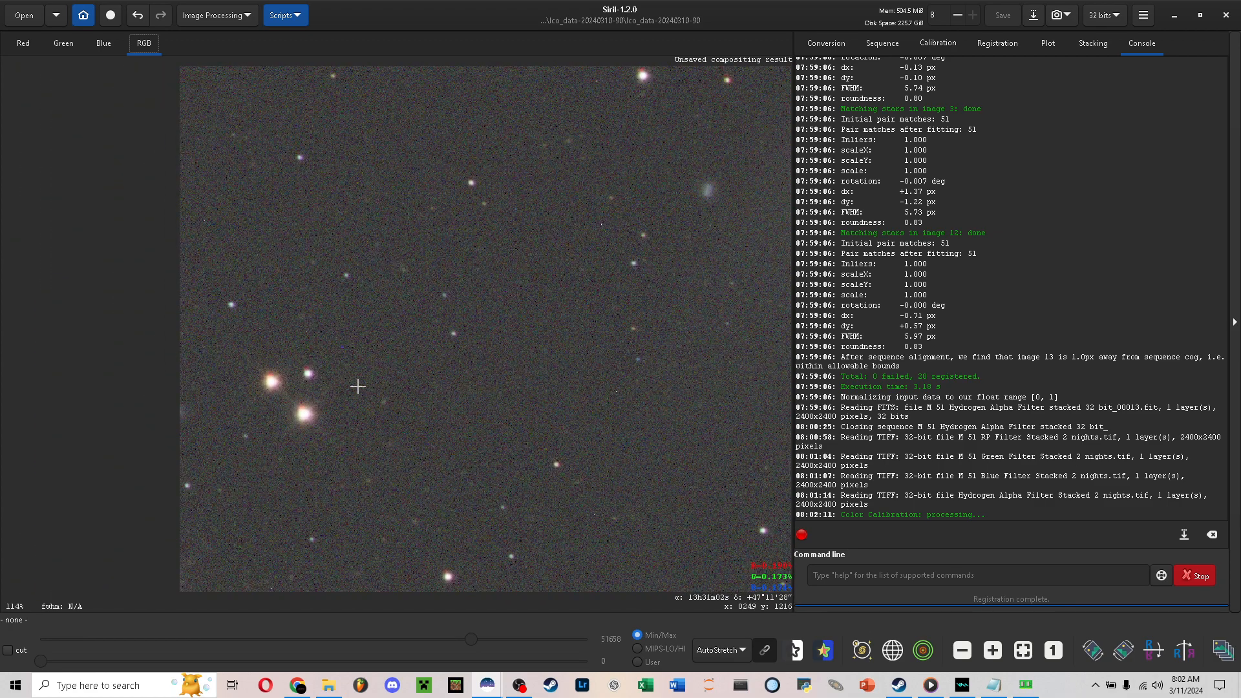
{"action": "scroll", "coordinate": [361, 386], "scroll_direction": "up", "scroll_amount": 1}
{"action": "left_click_drag", "start_coordinate": [510, 337], "coordinate": [336, 564]}
{"action": "left_click_drag", "start_coordinate": [549, 306], "coordinate": [297, 2]}
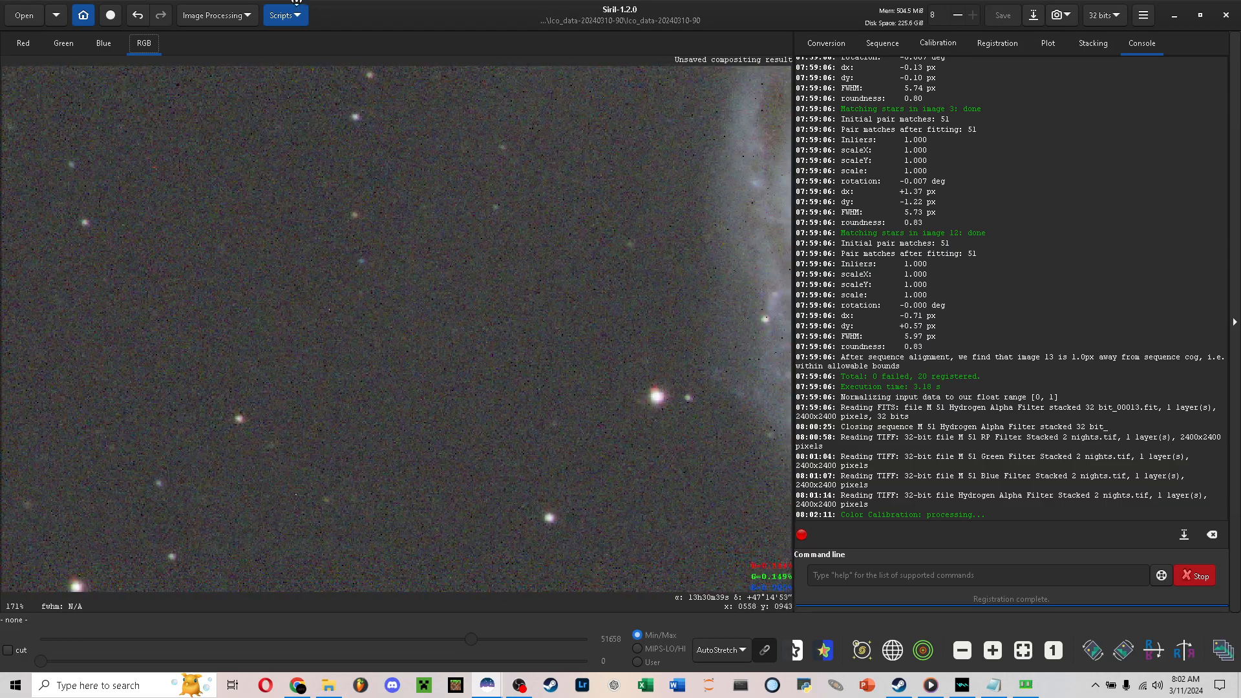
Align the RGB channels with one star registration, using a selection of about 56 × 50 px around the bright star beside the spiral galaxy
{"action": "left_click_drag", "start_coordinate": [573, 424], "coordinate": [389, 316]}
{"action": "mouse_move", "coordinate": [489, 259]}
{"action": "left_mouse_down"}
{"action": "mouse_move", "coordinate": [460, 304]}
{"action": "mouse_move", "coordinate": [419, 321]}
{"action": "mouse_move", "coordinate": [484, 304]}
{"action": "mouse_move", "coordinate": [498, 314]}
{"action": "left_mouse_up"}
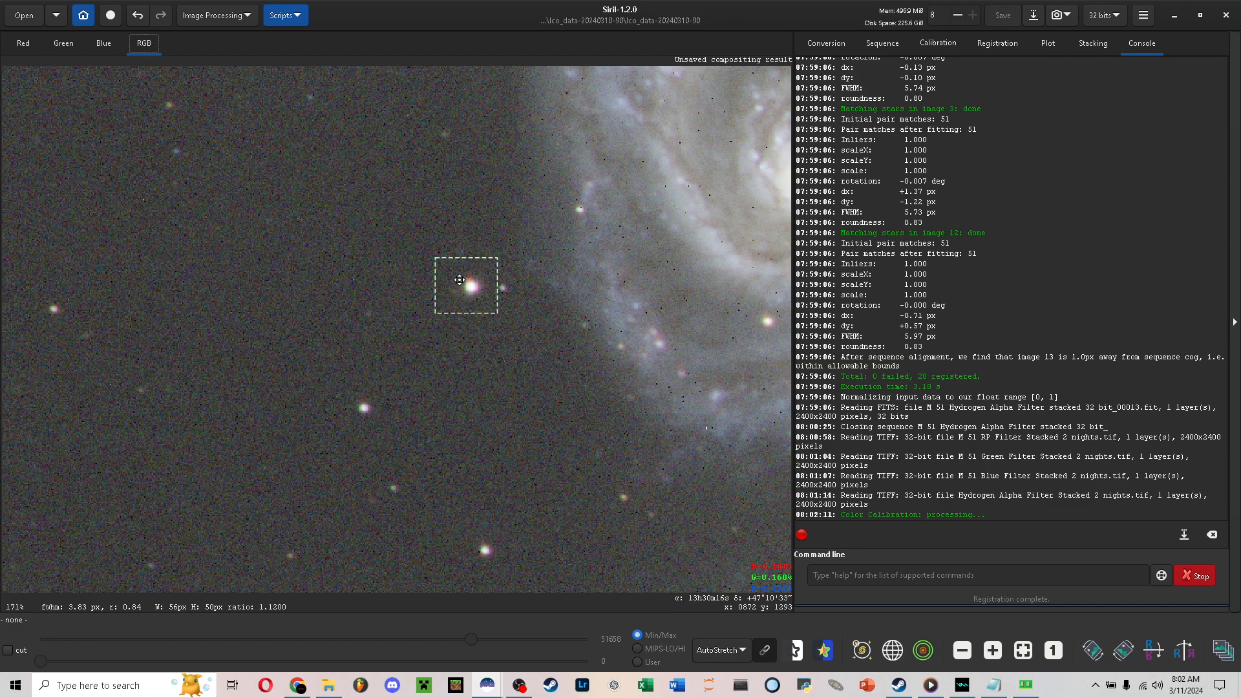
{"action": "right_click", "coordinate": [467, 283]}
{"action": "mouse_move", "coordinate": [537, 528]}
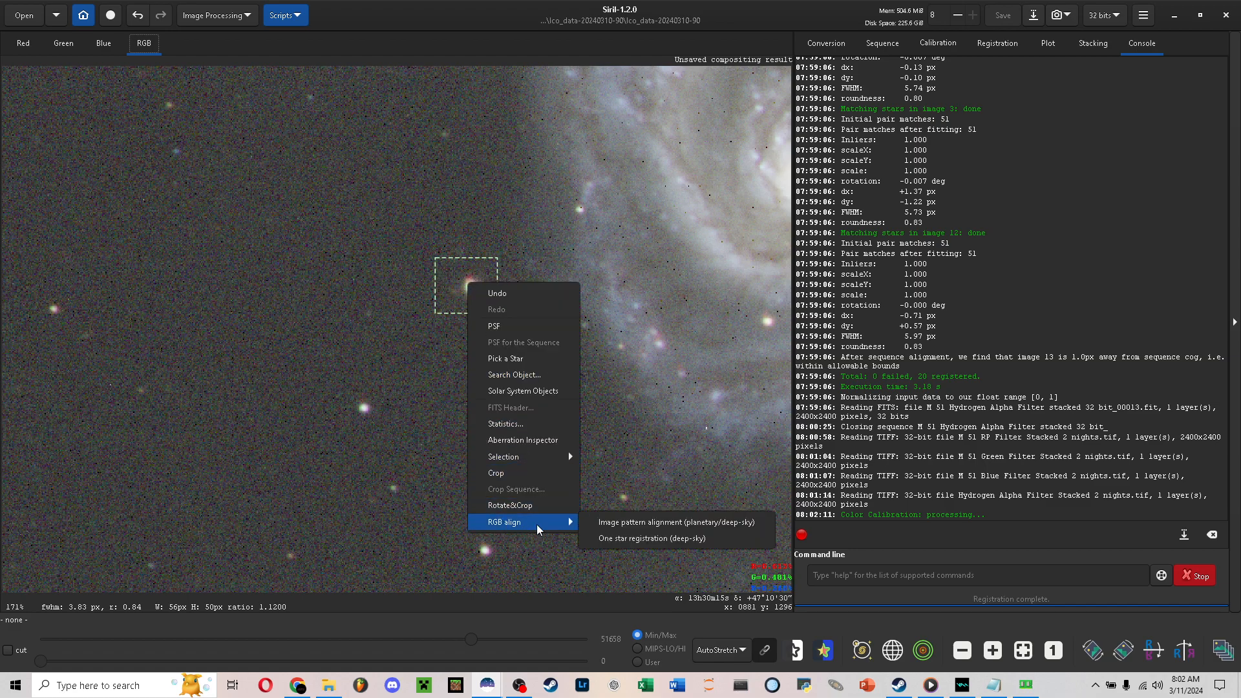
{"action": "left_click", "coordinate": [626, 539]}
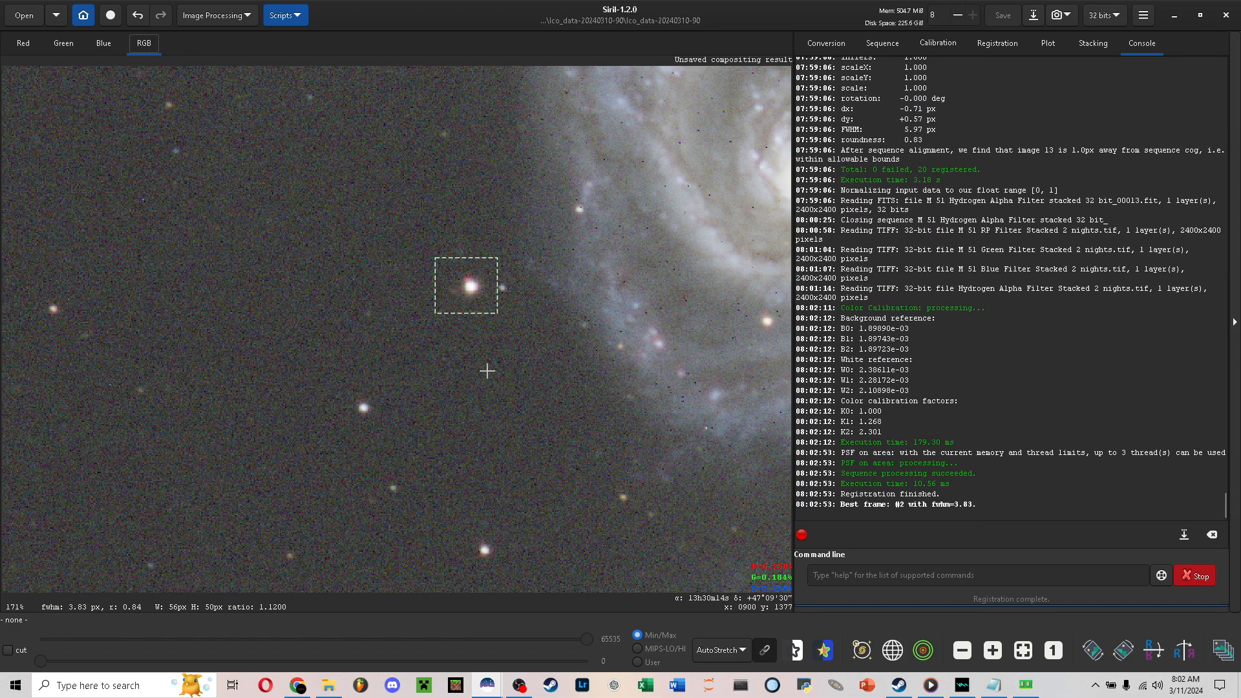
Repeat the one star RGB alignment on the upper-left bright star of the trio near the image edge, selecting about 67 × 50 px
{"action": "scroll", "coordinate": [487, 371], "scroll_direction": "down", "scroll_amount": 4}
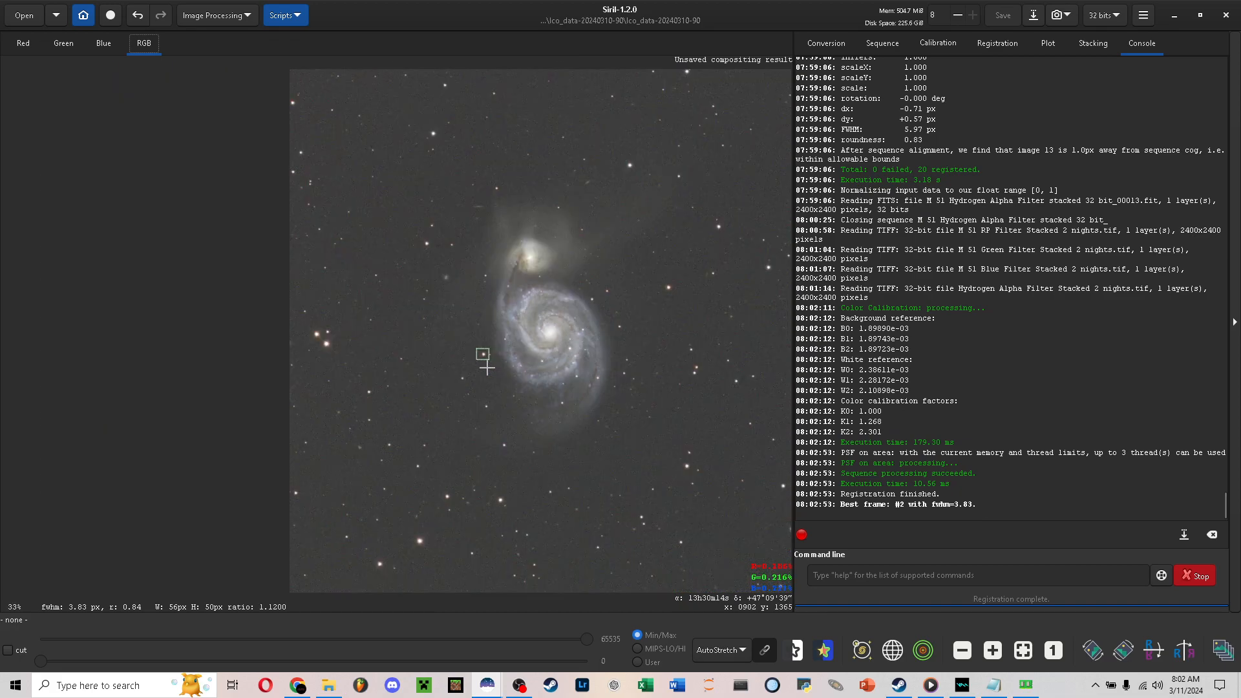
{"action": "scroll", "coordinate": [298, 335], "scroll_direction": "up", "scroll_amount": 3}
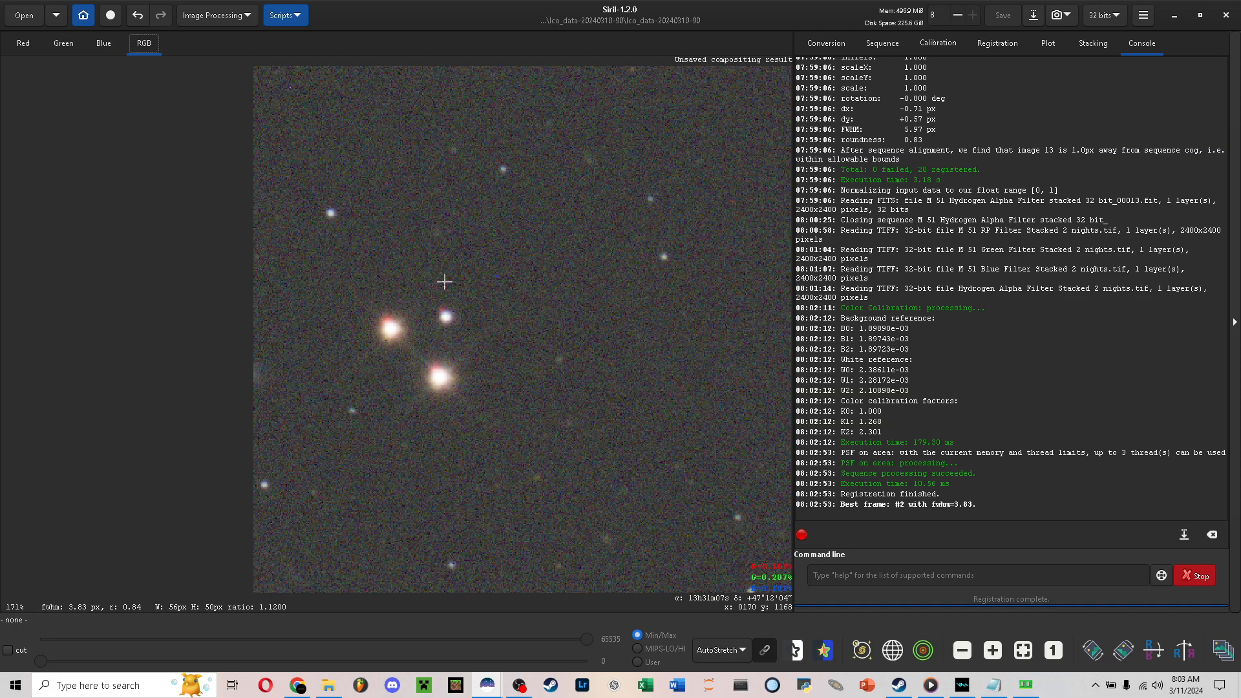
{"action": "left_click_drag", "start_coordinate": [411, 306], "coordinate": [402, 343]}
{"action": "right_click", "coordinate": [395, 337]}
{"action": "mouse_move", "coordinate": [460, 582]}
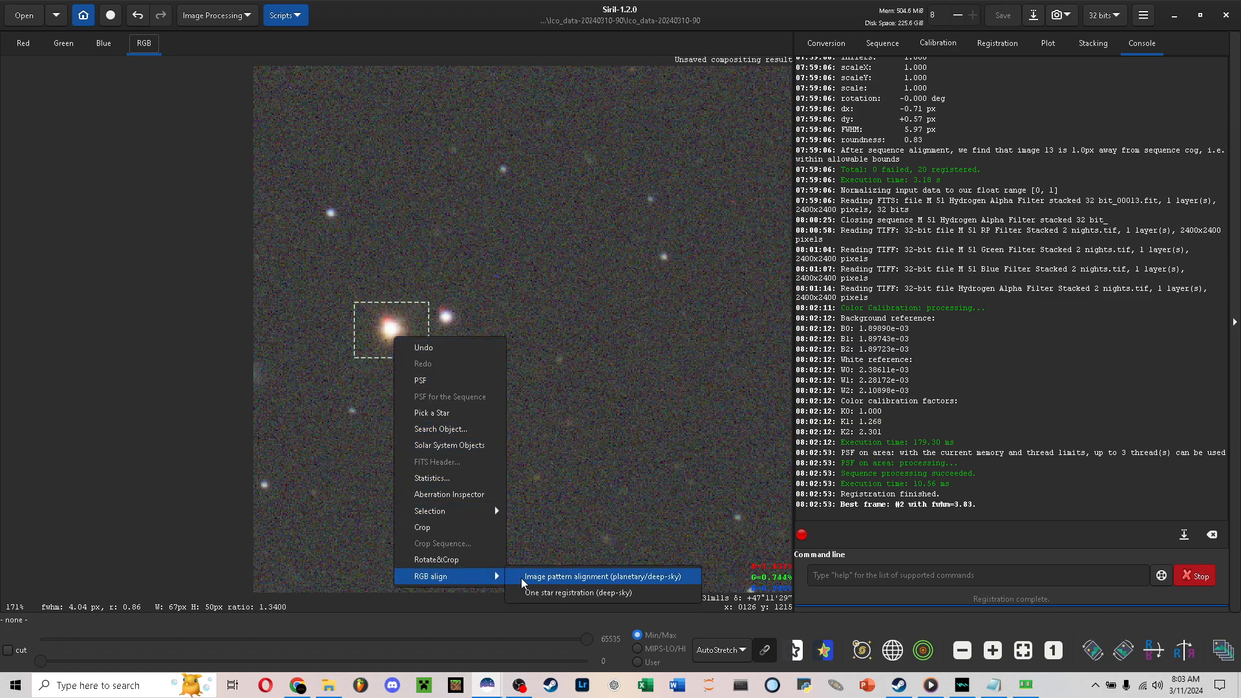
{"action": "left_click", "coordinate": [546, 591]}
Start Color Saturation on the aligned composite with a background factor of 0.00 and move its dialog clear of the galaxies
{"action": "scroll", "coordinate": [522, 375], "scroll_direction": "down", "scroll_amount": 2}
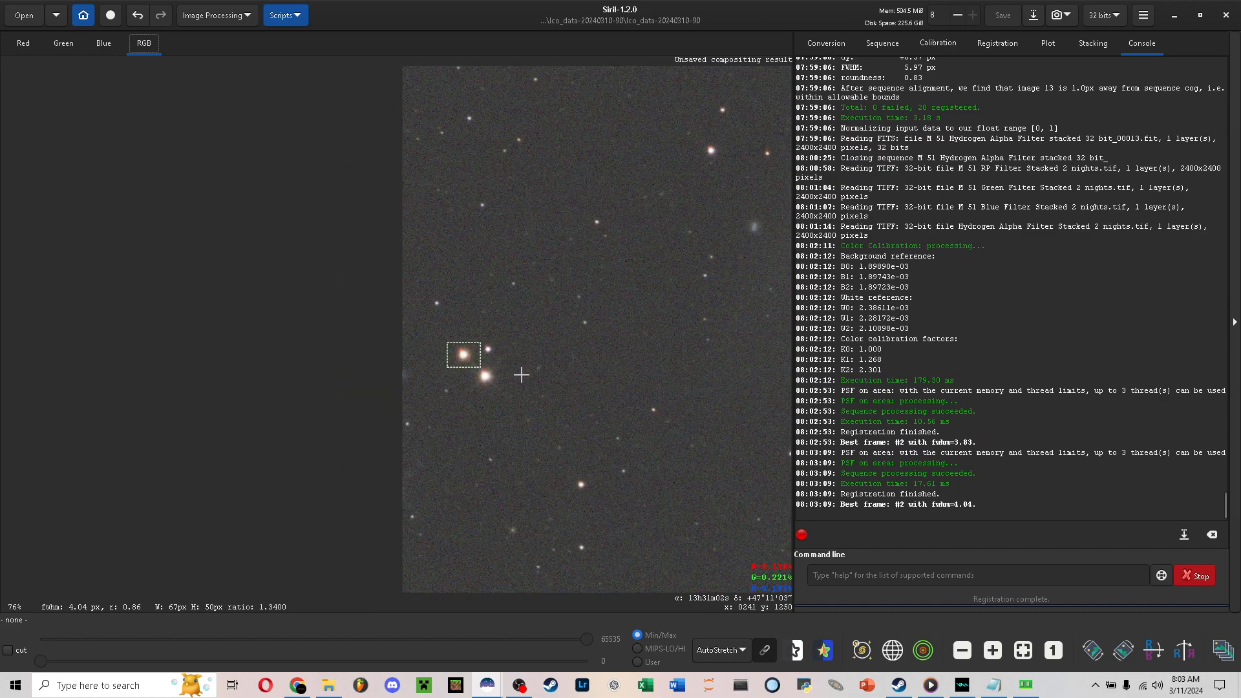
{"action": "scroll", "coordinate": [522, 375], "scroll_direction": "down", "scroll_amount": 2}
{"action": "left_click_drag", "start_coordinate": [585, 384], "coordinate": [358, 368]}
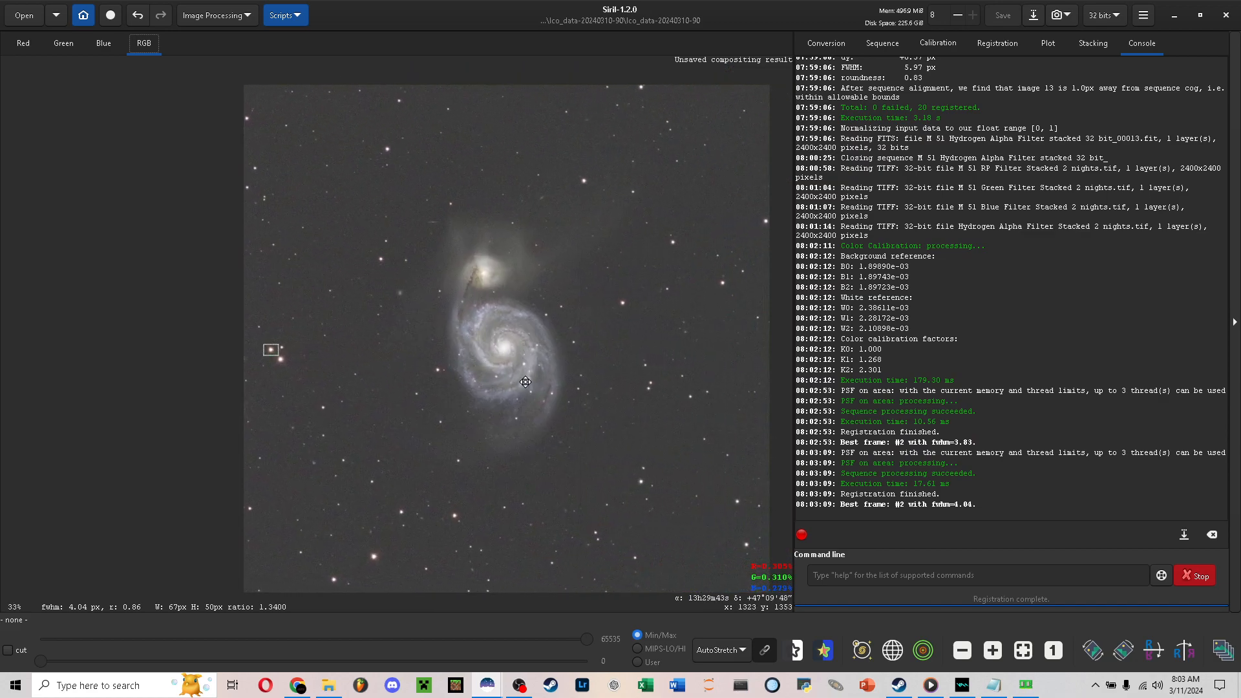
{"action": "left_click_drag", "start_coordinate": [529, 382], "coordinate": [468, 366]}
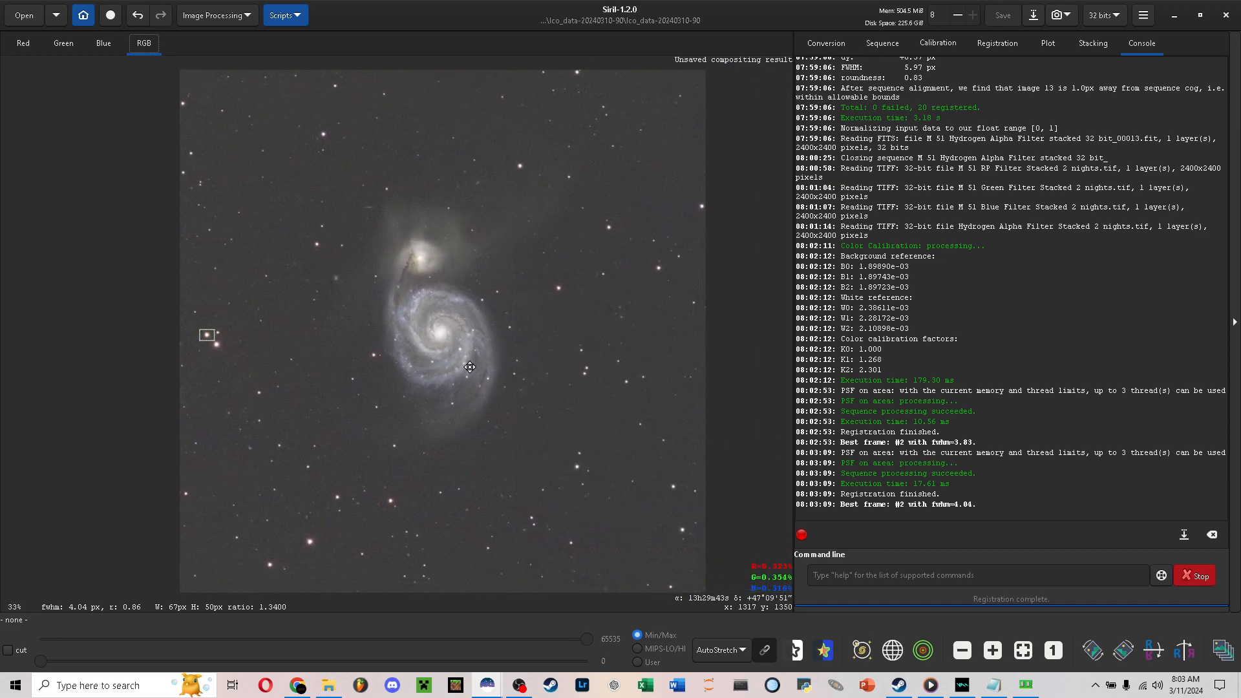
{"action": "left_click", "coordinate": [252, 18]}
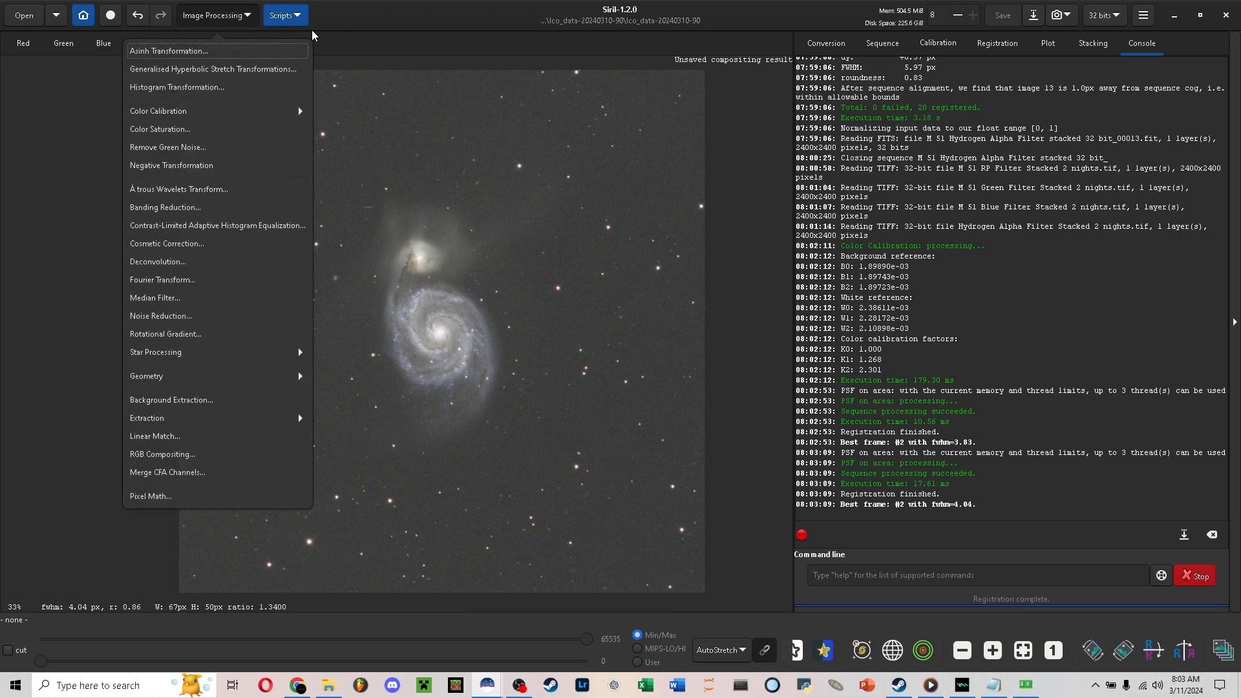
{"action": "left_click", "coordinate": [195, 130]}
{"action": "left_click_drag", "start_coordinate": [622, 386], "coordinate": [456, 368]}
{"action": "left_click_drag", "start_coordinate": [607, 252], "coordinate": [864, 226]}
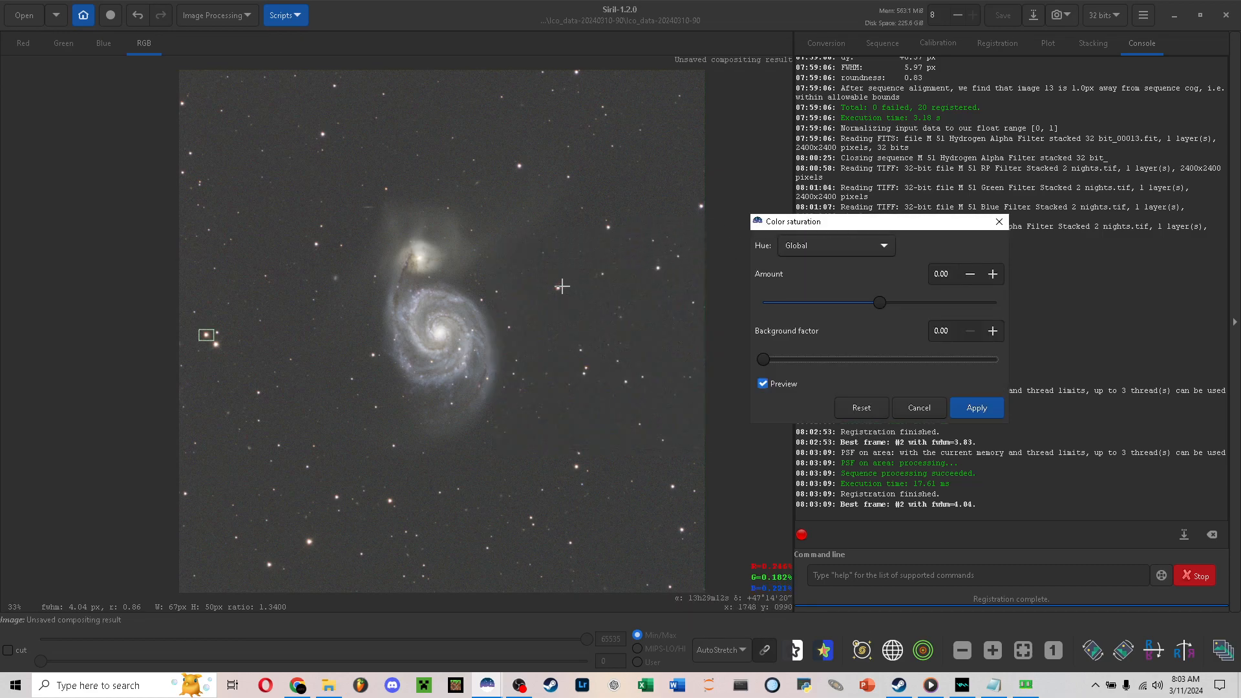
Reduce the Orange-Brown / Yellow saturation to an amount of -0.50 and apply it to the composite
{"action": "scroll", "coordinate": [562, 287], "scroll_direction": "up", "scroll_amount": 4}
{"action": "scroll", "coordinate": [523, 291], "scroll_direction": "down", "scroll_amount": 2}
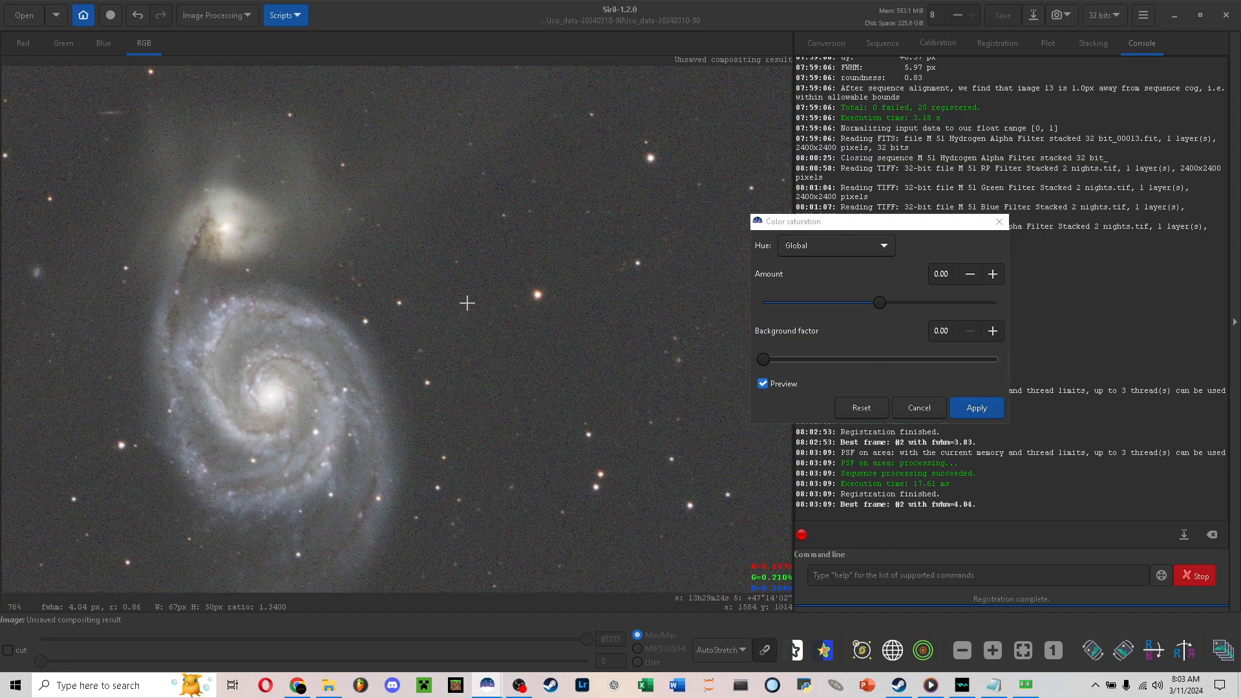
{"action": "left_click", "coordinate": [529, 289]}
{"action": "left_click_drag", "start_coordinate": [528, 289], "coordinate": [531, 249]}
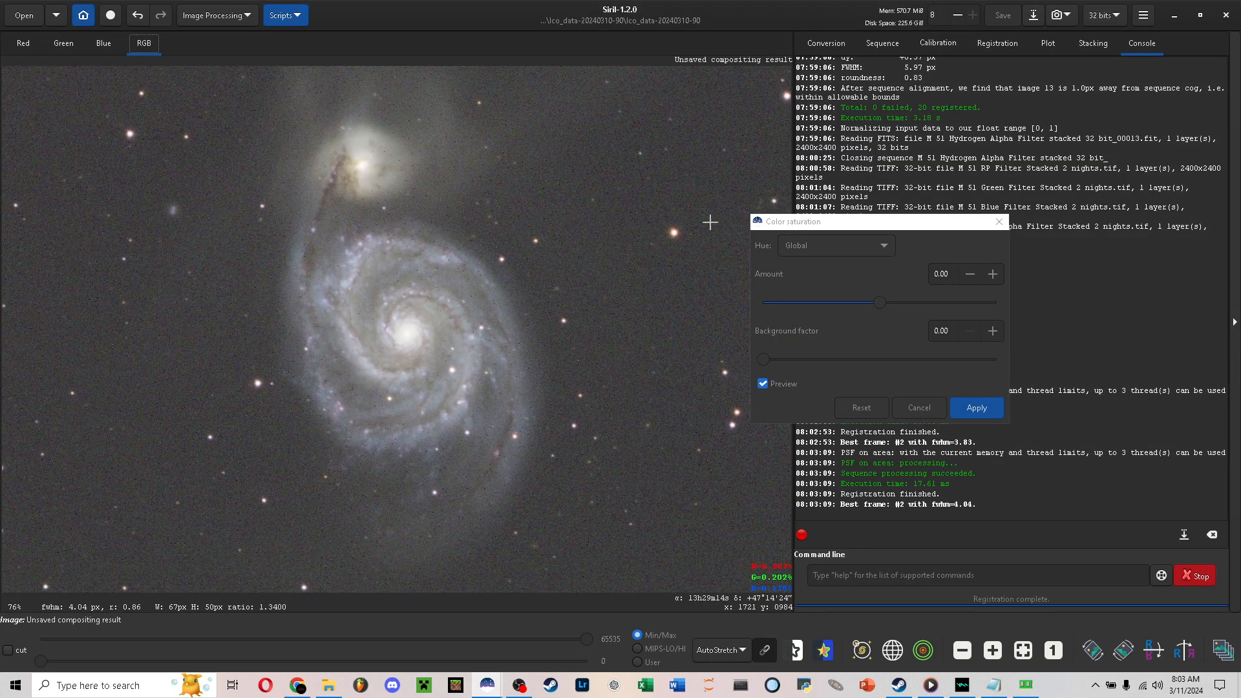
{"action": "left_click", "coordinate": [852, 249]}
{"action": "left_click", "coordinate": [820, 154]}
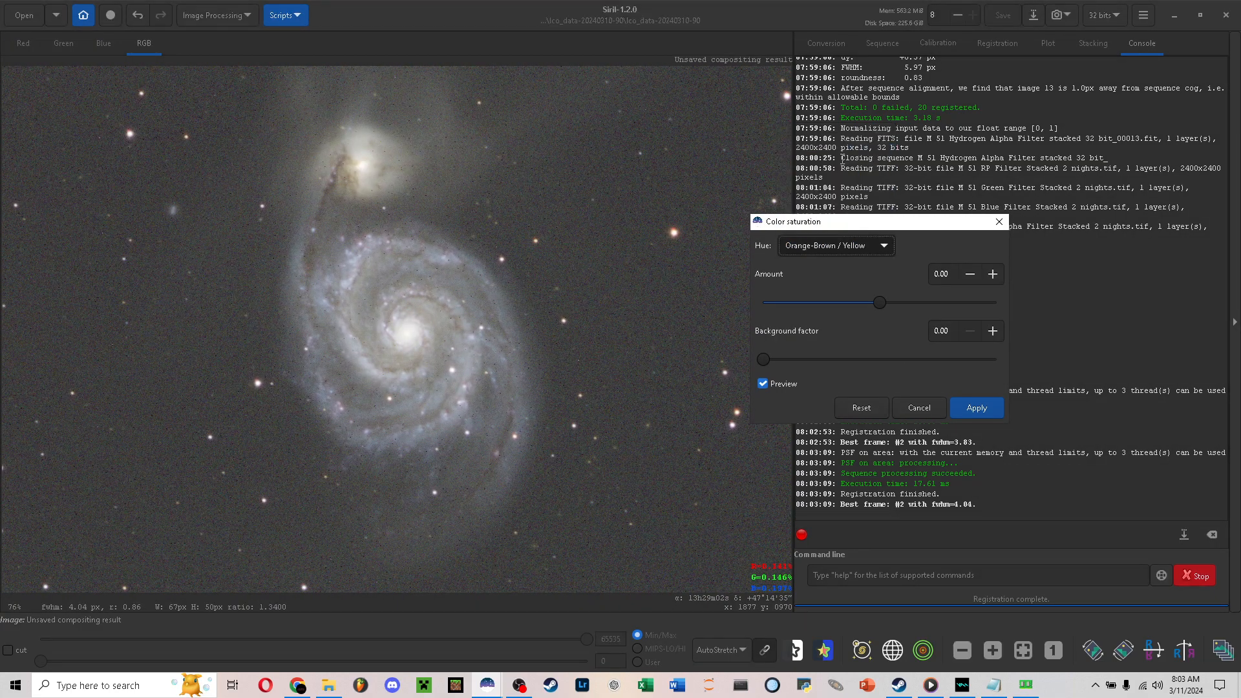
{"action": "left_click_drag", "start_coordinate": [880, 302], "coordinate": [838, 301]}
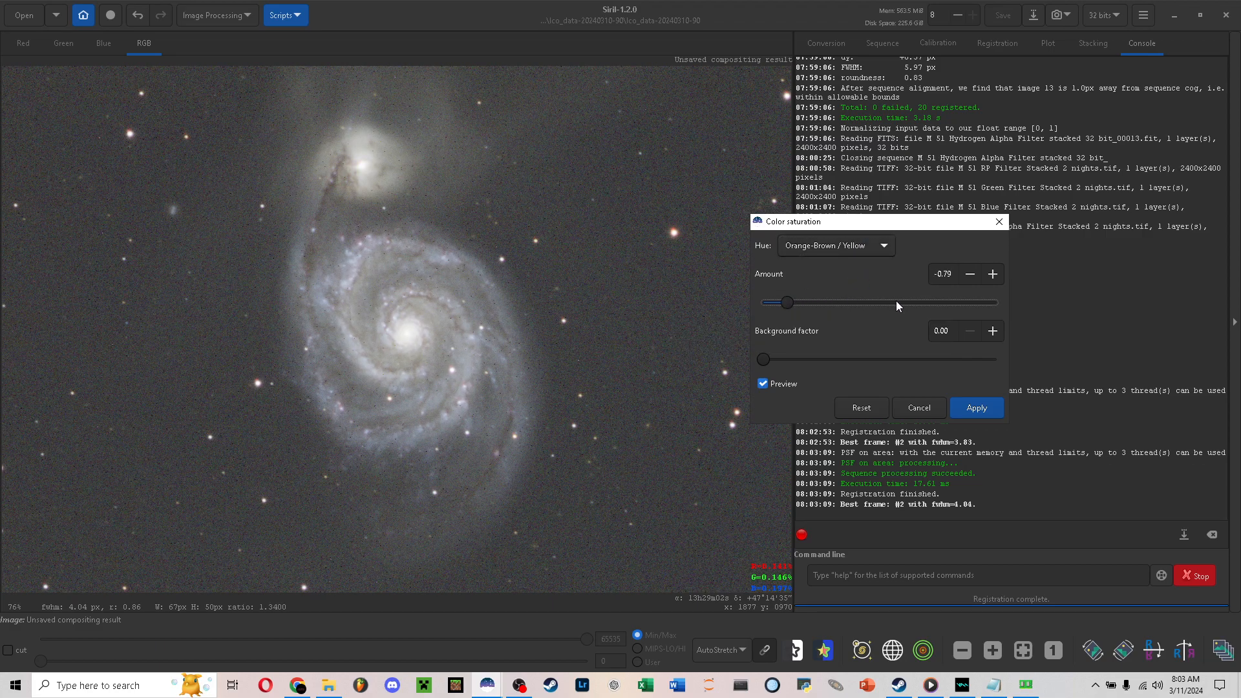
{"action": "left_click_drag", "start_coordinate": [789, 301], "coordinate": [820, 300]}
{"action": "scroll", "coordinate": [573, 270], "scroll_direction": "down", "scroll_amount": 2}
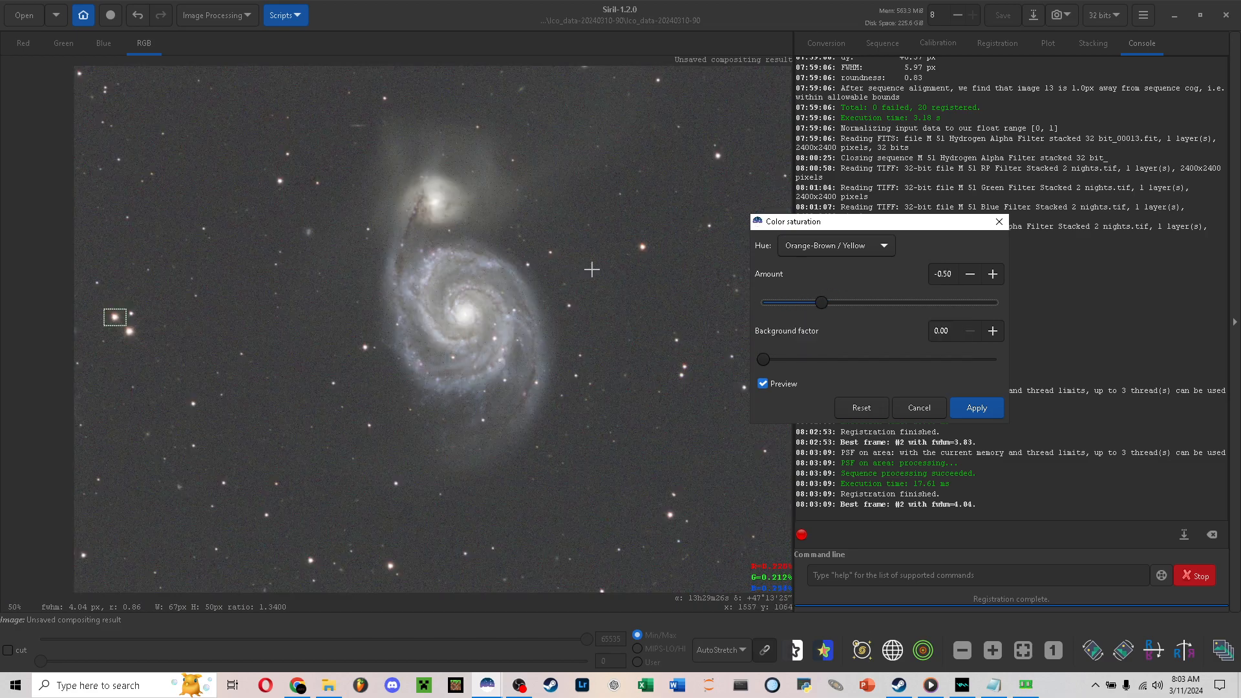
{"action": "left_click", "coordinate": [957, 409]}
Reopen Color Saturation for another adjustment and set the background factor to 0.00
{"action": "left_click", "coordinate": [215, 14]}
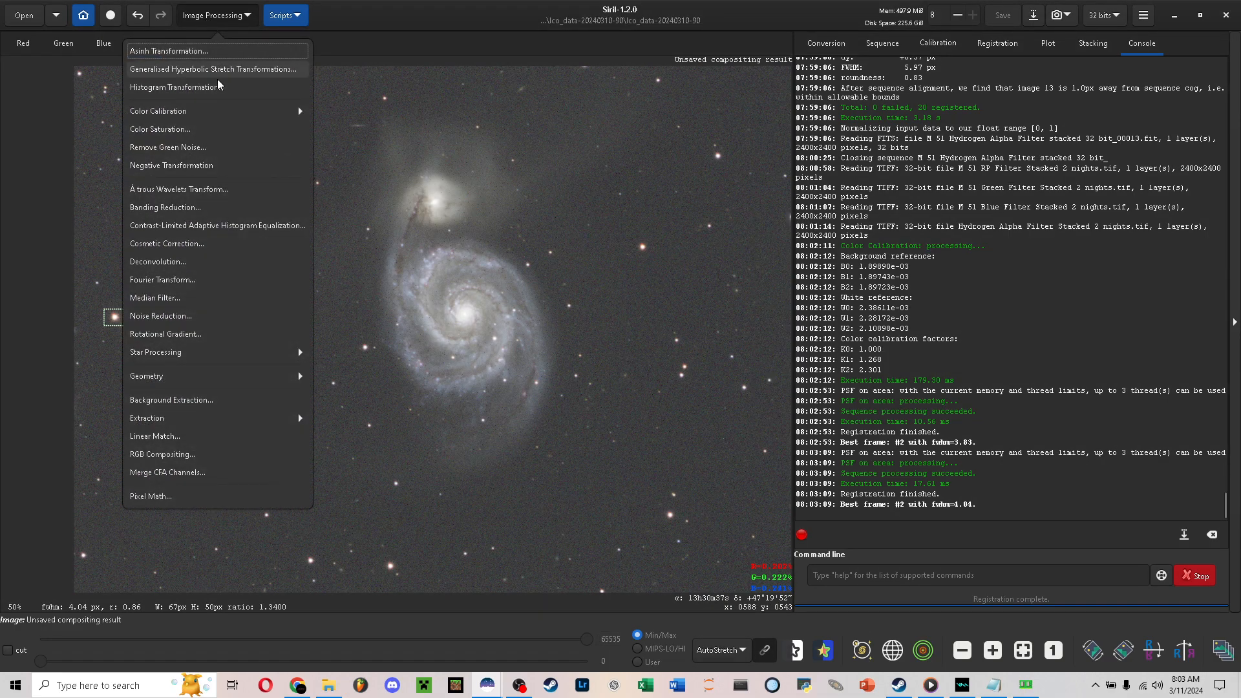
{"action": "left_click", "coordinate": [200, 128]}
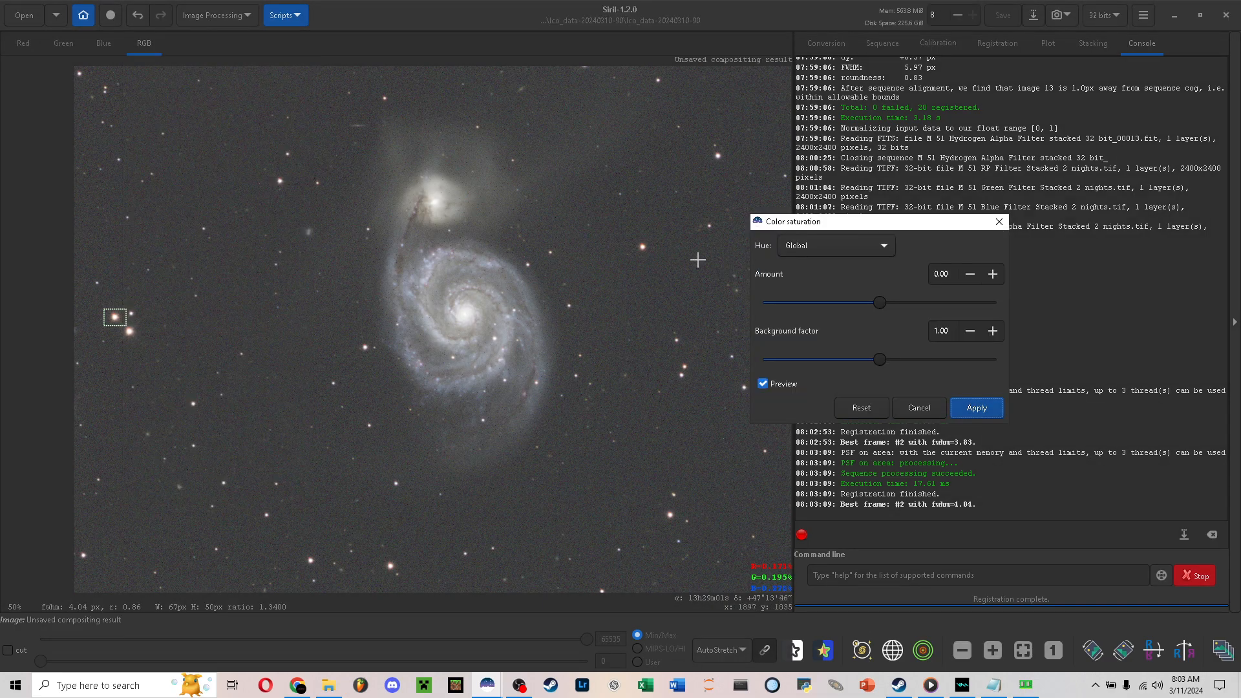
{"action": "scroll", "coordinate": [697, 259], "scroll_direction": "up", "scroll_amount": 2}
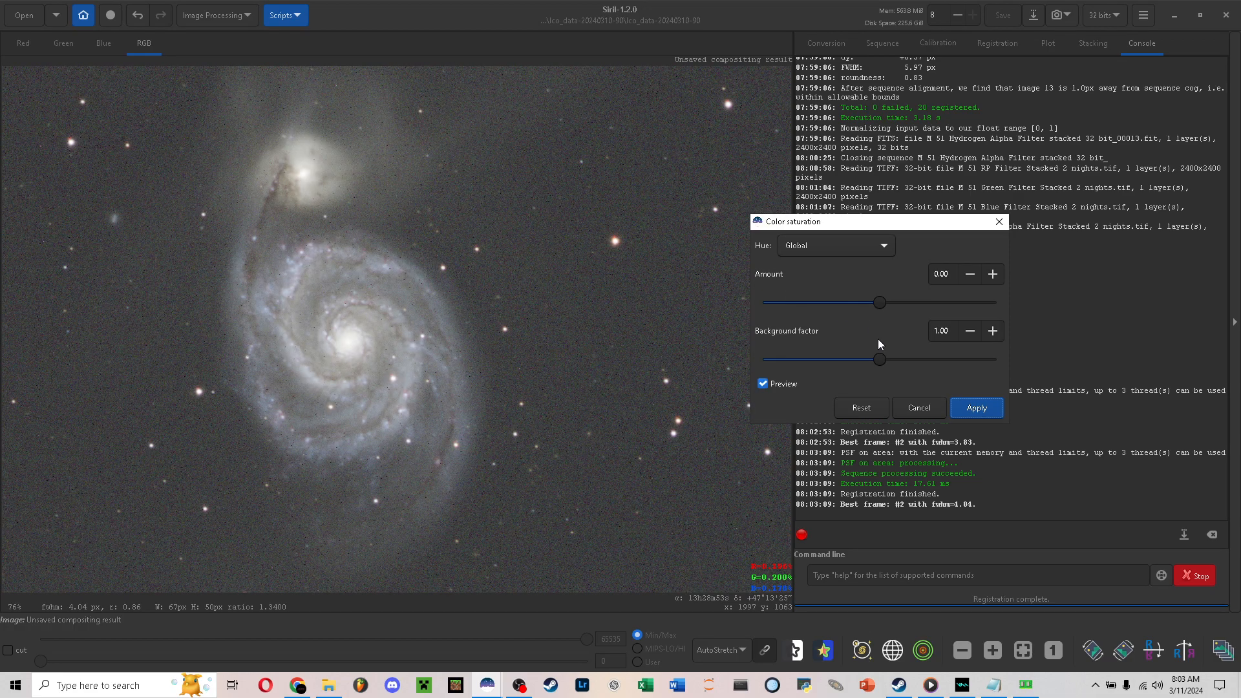
{"action": "left_click_drag", "start_coordinate": [860, 362], "coordinate": [761, 359]}
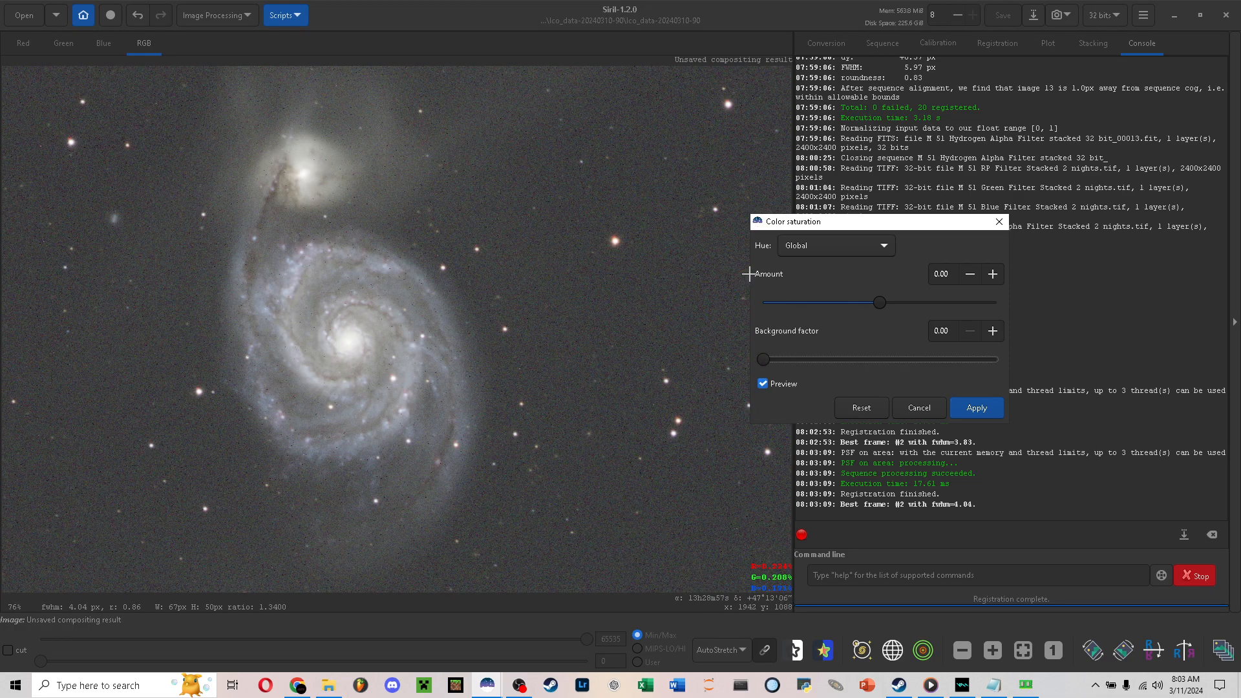
Try the Magenta / Pink saturation at an amount of 1.00 and bring it back down to 0.01
{"action": "left_click", "coordinate": [822, 252]}
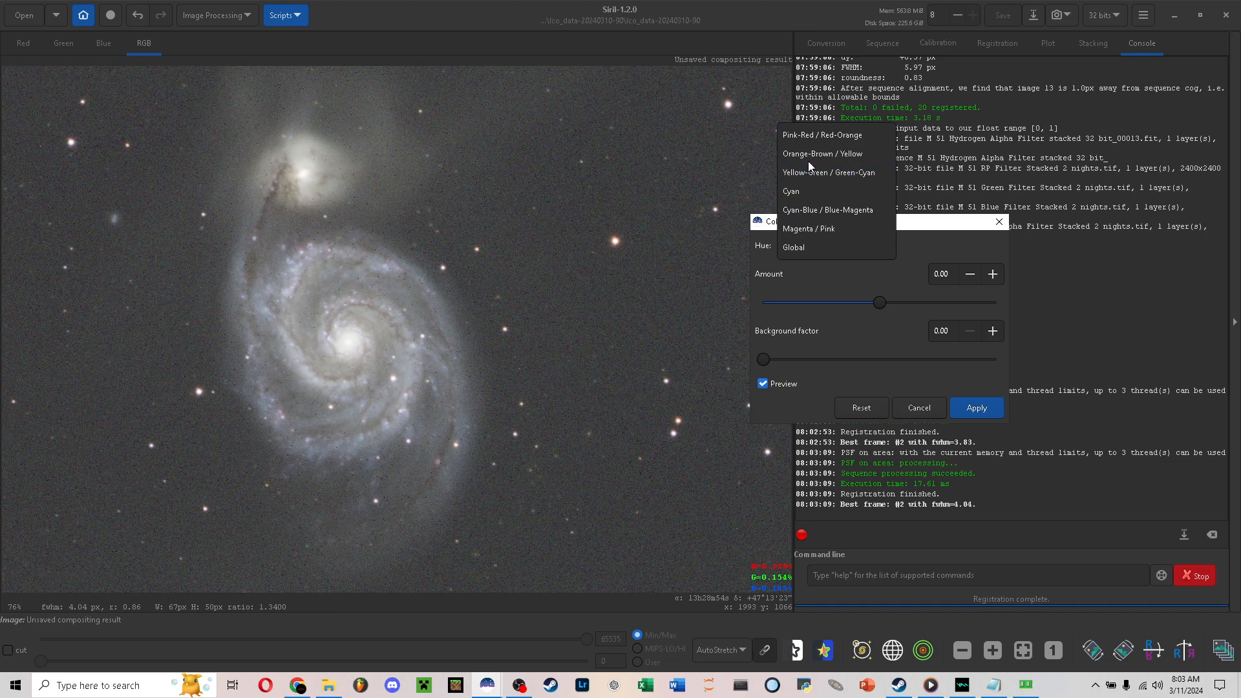
{"action": "left_click", "coordinate": [809, 231]}
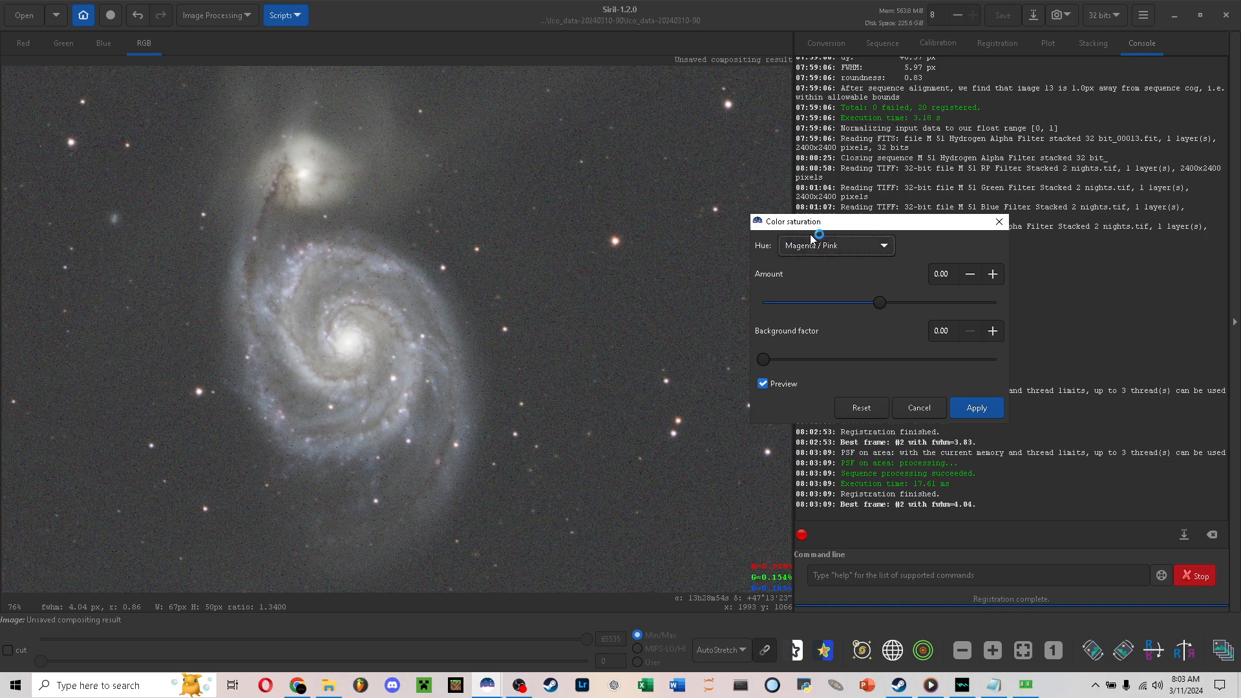
{"action": "left_click_drag", "start_coordinate": [878, 302], "coordinate": [928, 304]}
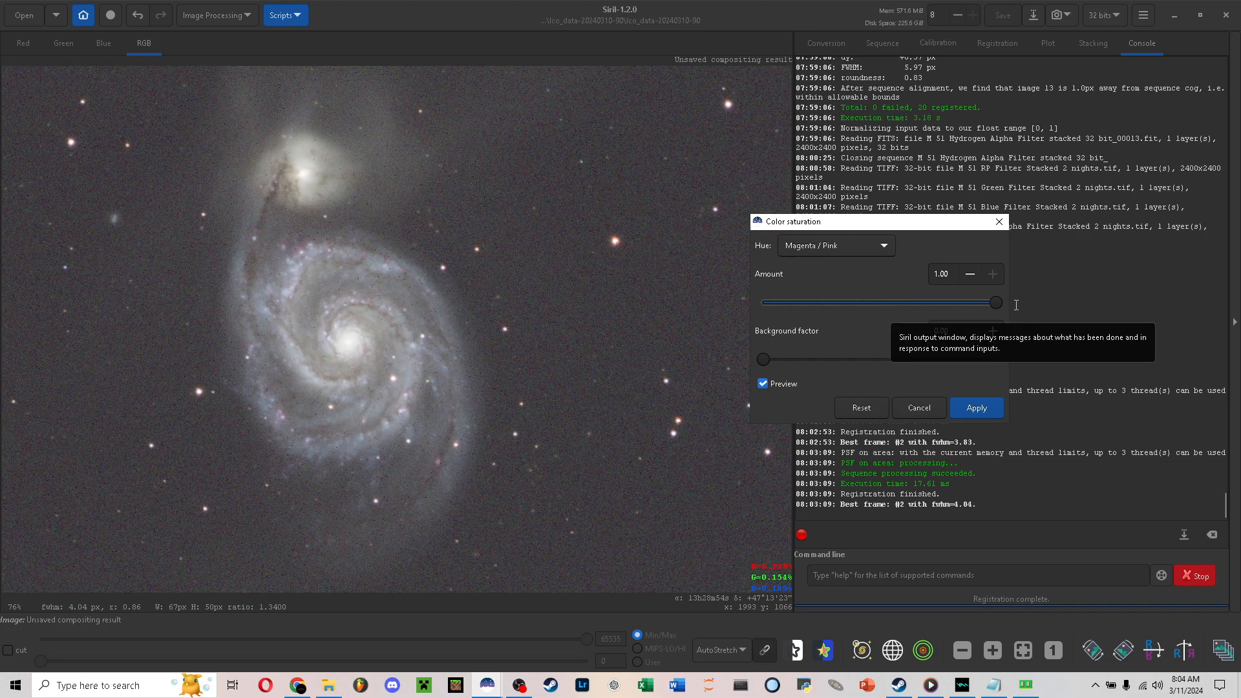
{"action": "left_click_drag", "start_coordinate": [893, 302], "coordinate": [880, 296]}
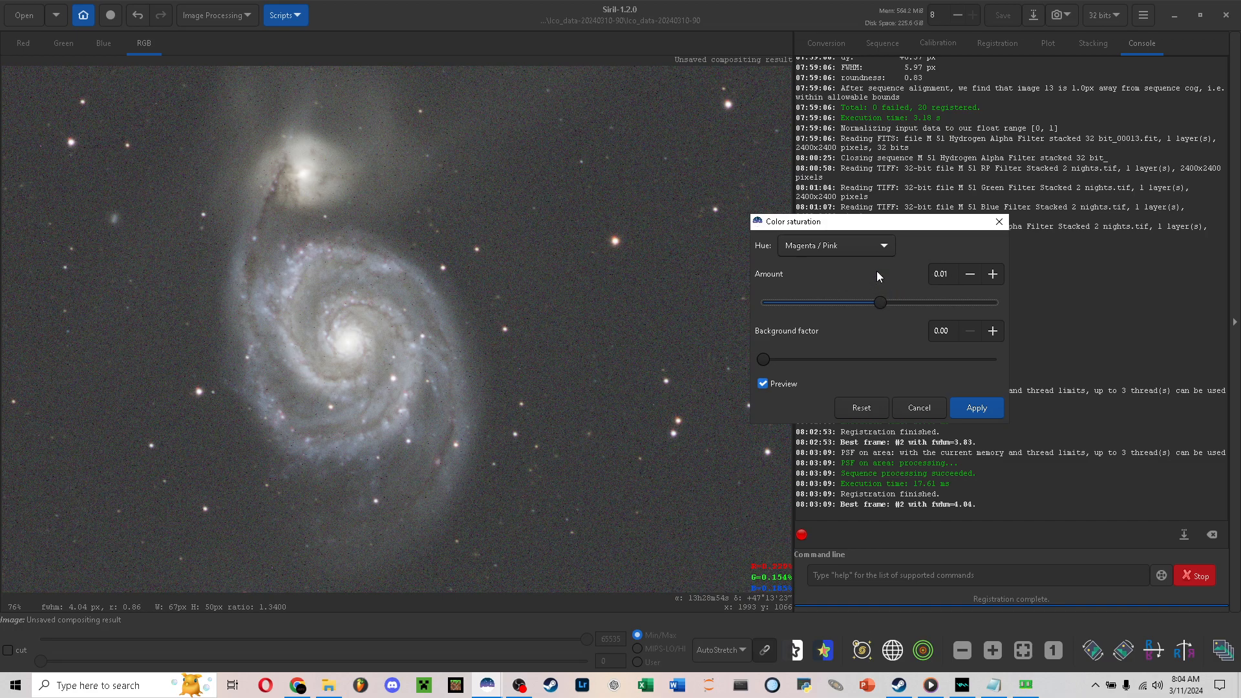
Lower the Pink-Red / Red-Orange saturation to -1.00 and apply it to the composite
{"action": "left_click", "coordinate": [845, 246]}
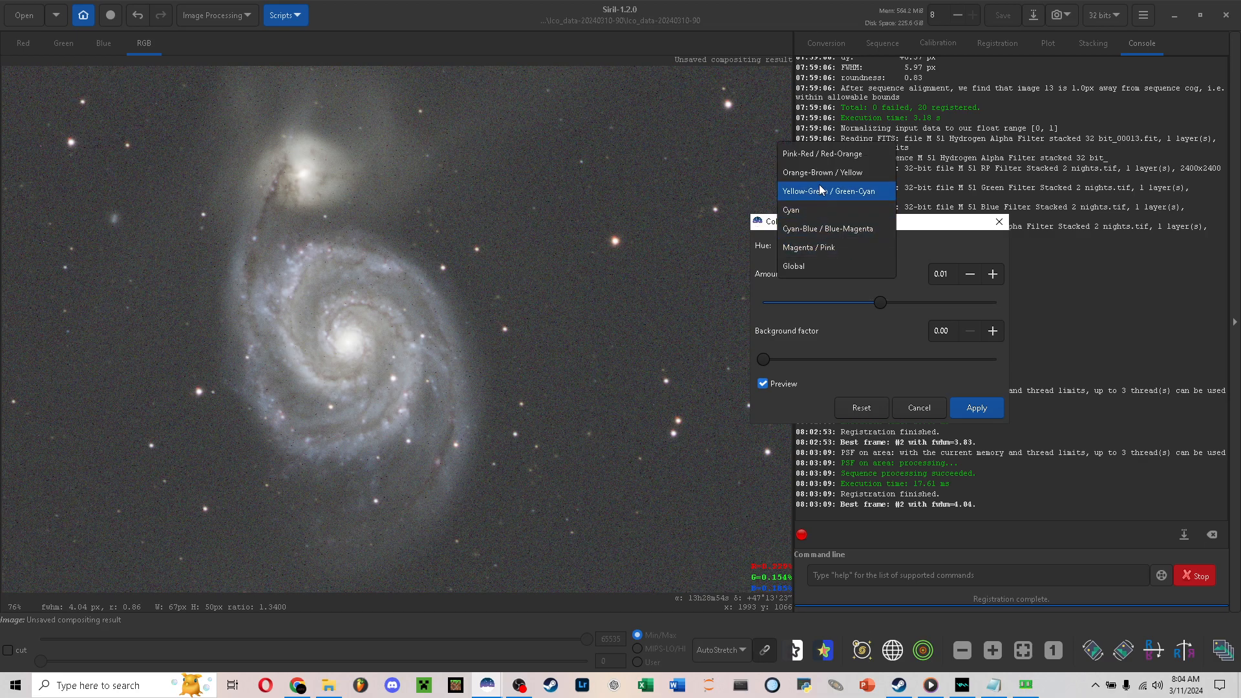
{"action": "left_click", "coordinate": [819, 155]}
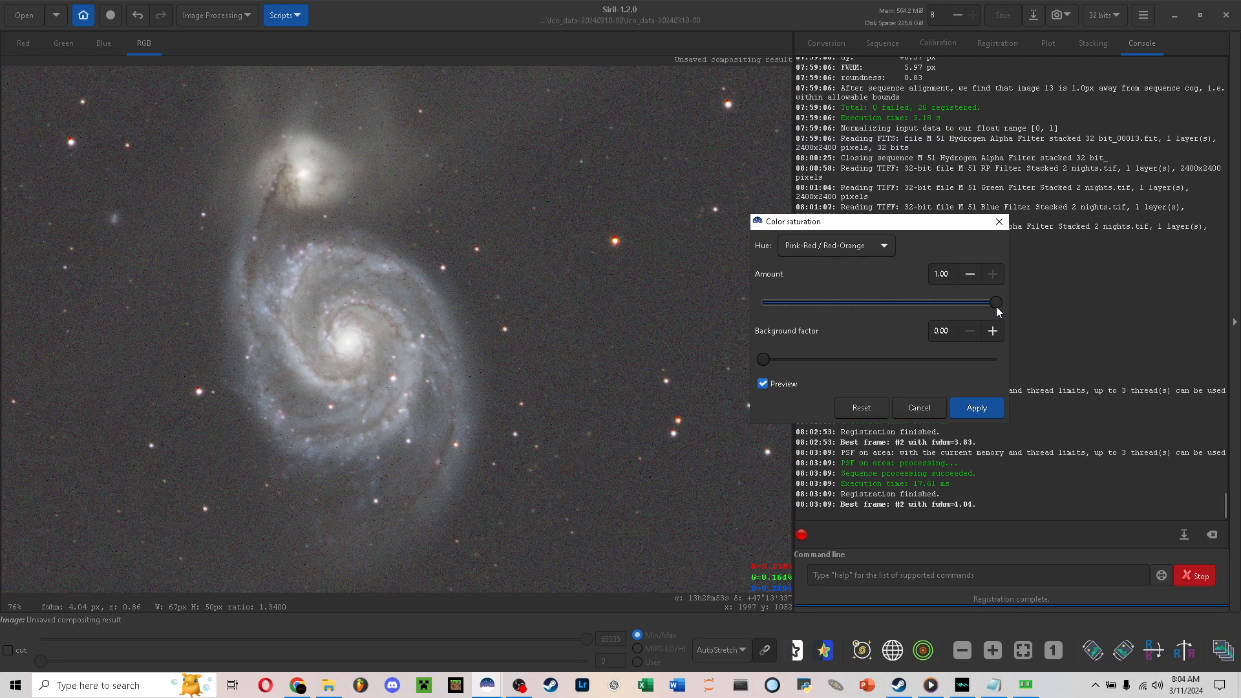
{"action": "left_click", "coordinate": [760, 299]}
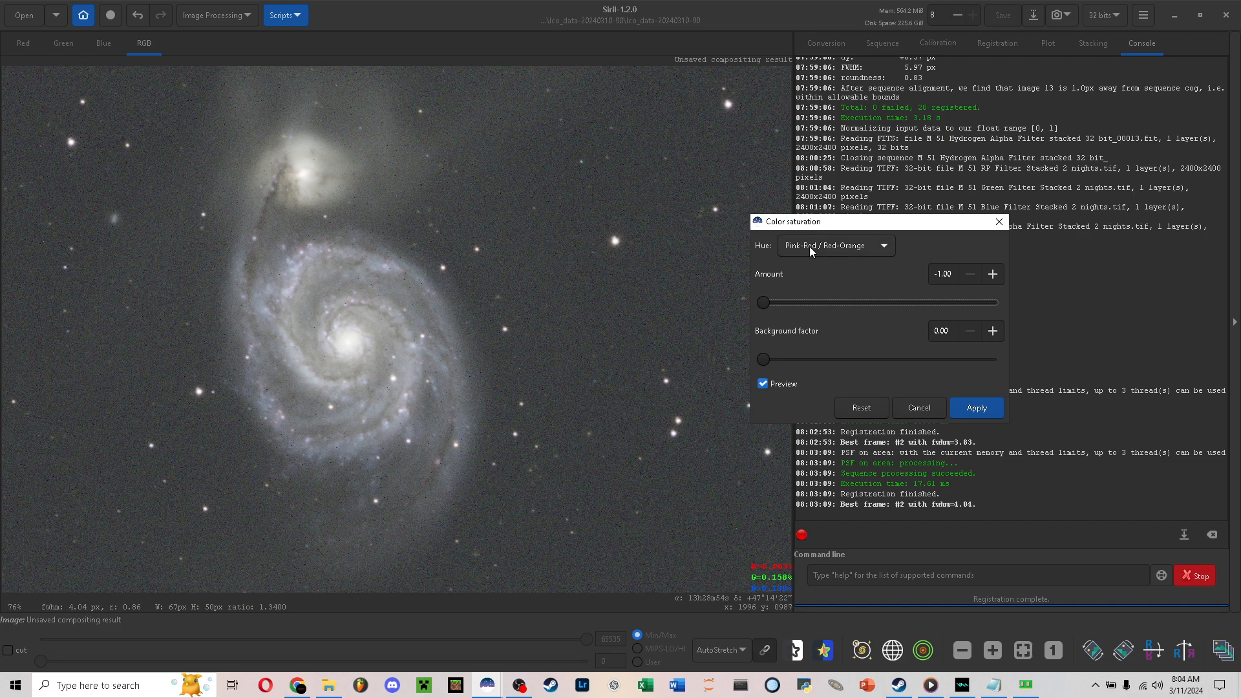
{"action": "left_click", "coordinate": [977, 408]}
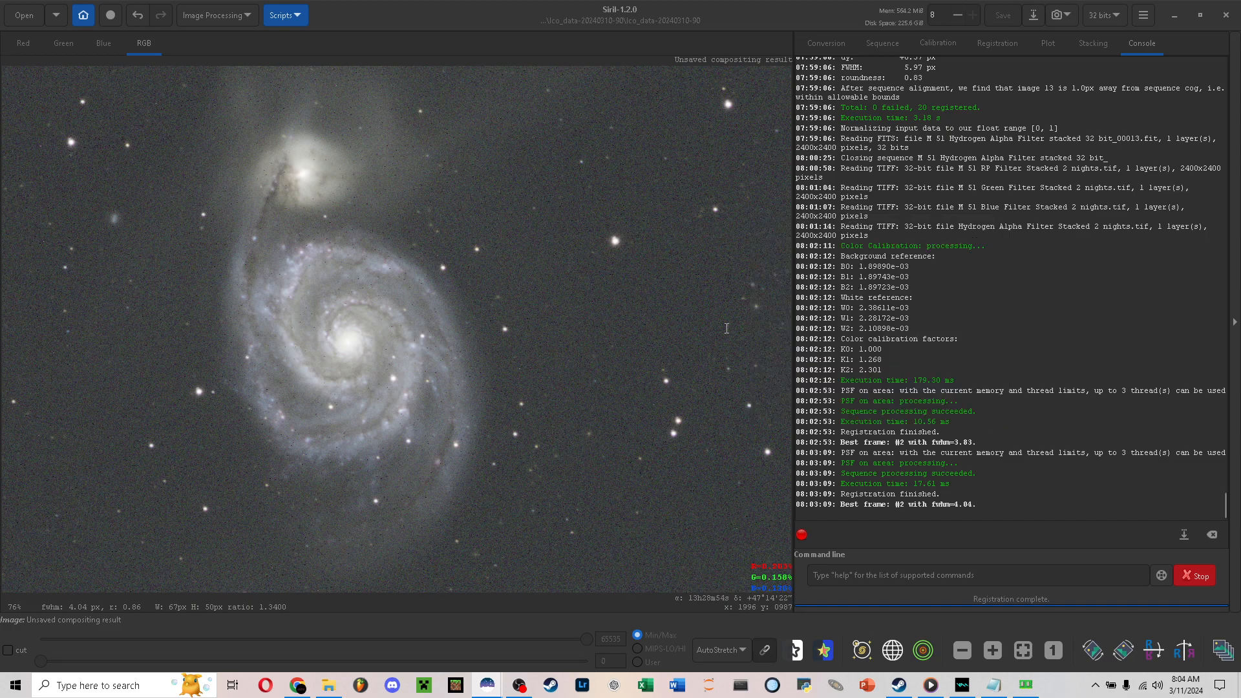
Reopen Color Saturation for the whole composite and try a Global amount of 1.00 with a background factor of 2.00
{"action": "scroll", "coordinate": [664, 319], "scroll_direction": "down", "scroll_amount": 2}
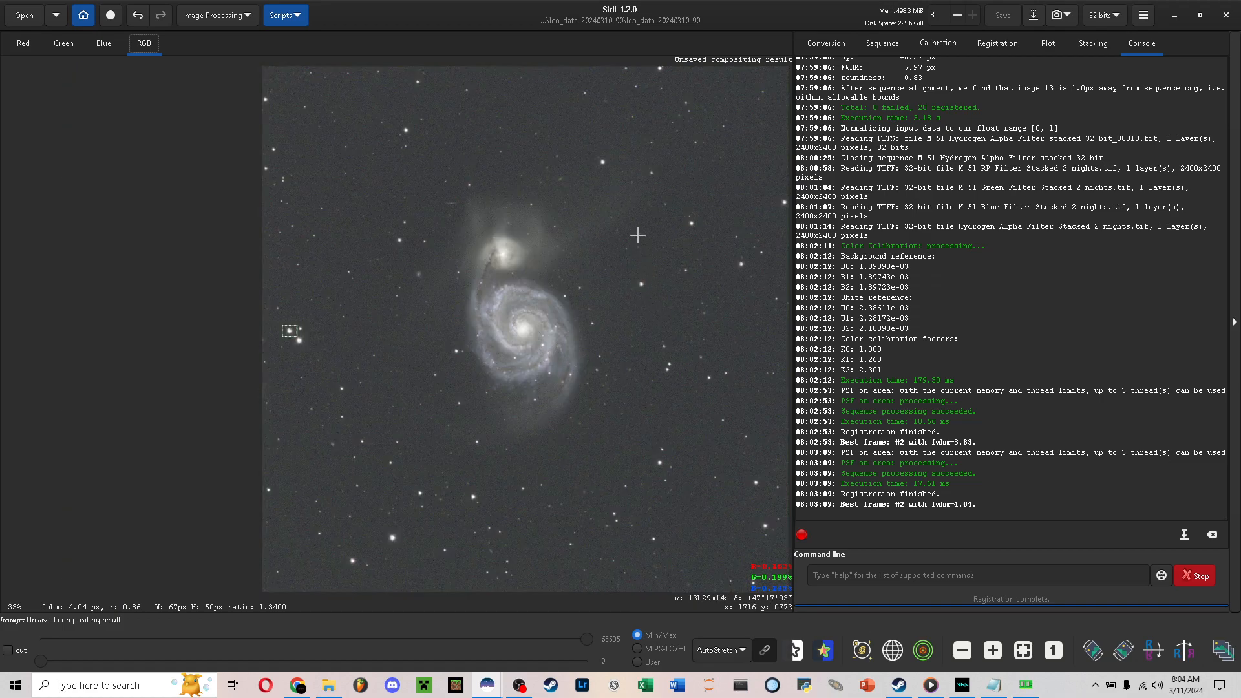
{"action": "left_click_drag", "start_coordinate": [515, 211], "coordinate": [479, 209]}
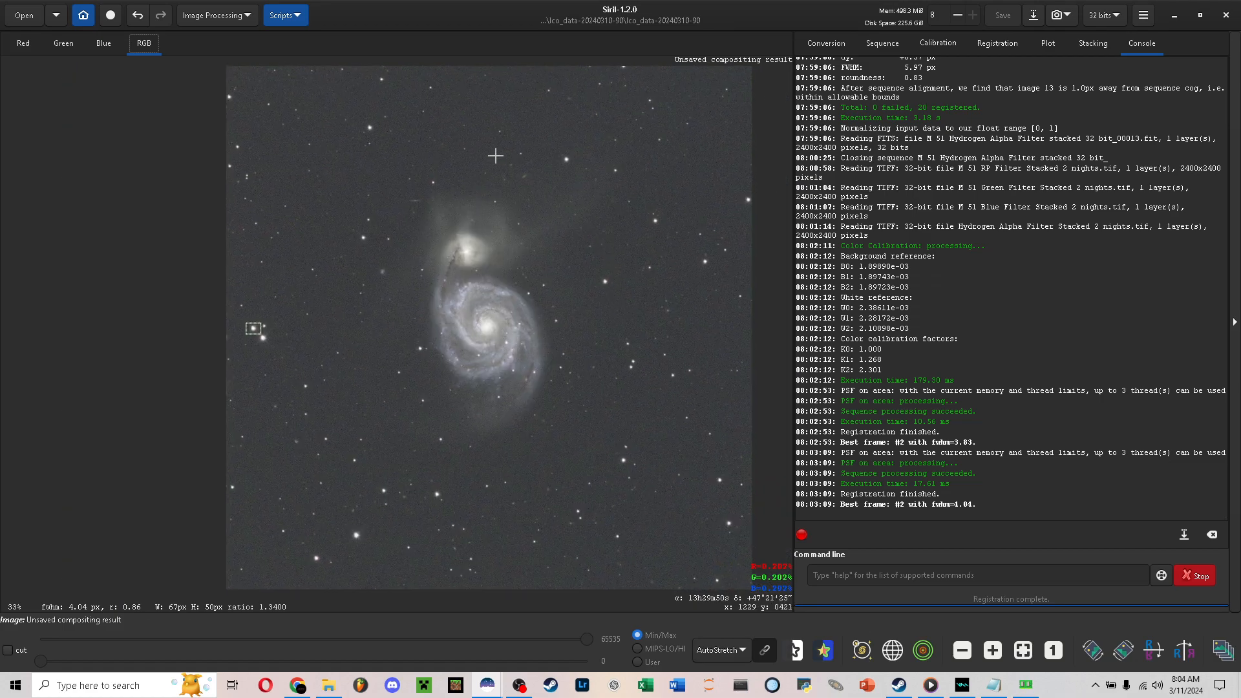
{"action": "left_click", "coordinate": [216, 15]}
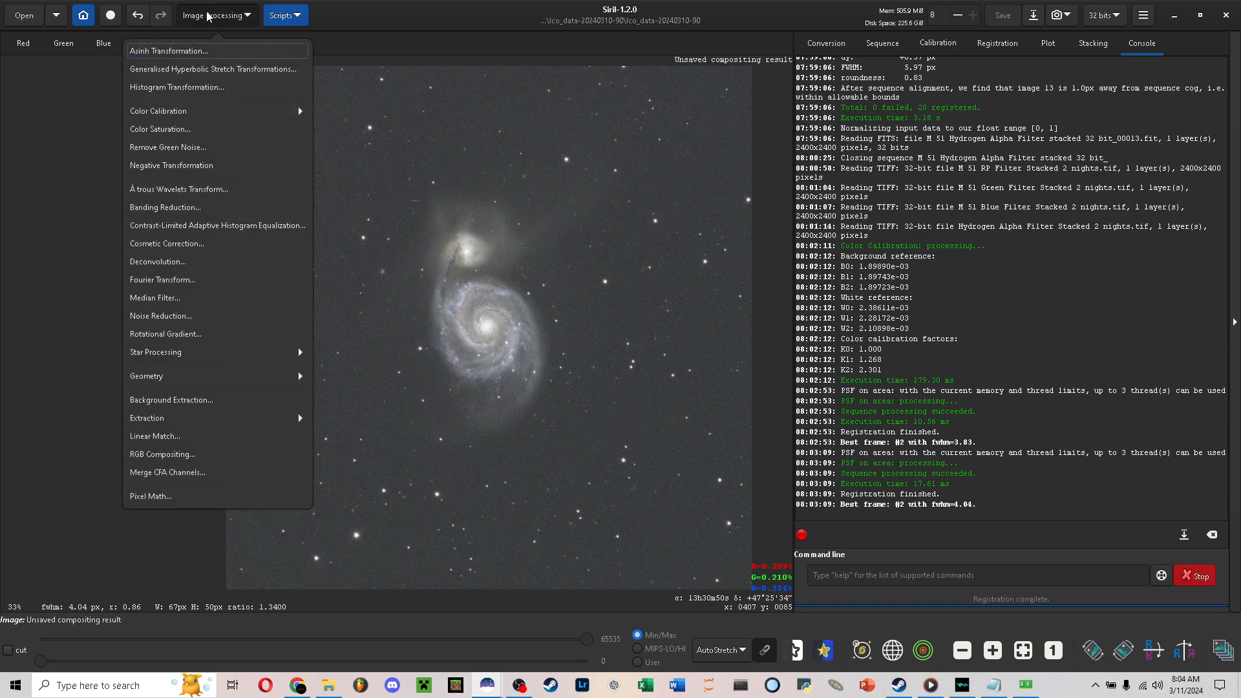
{"action": "left_click", "coordinate": [208, 129]}
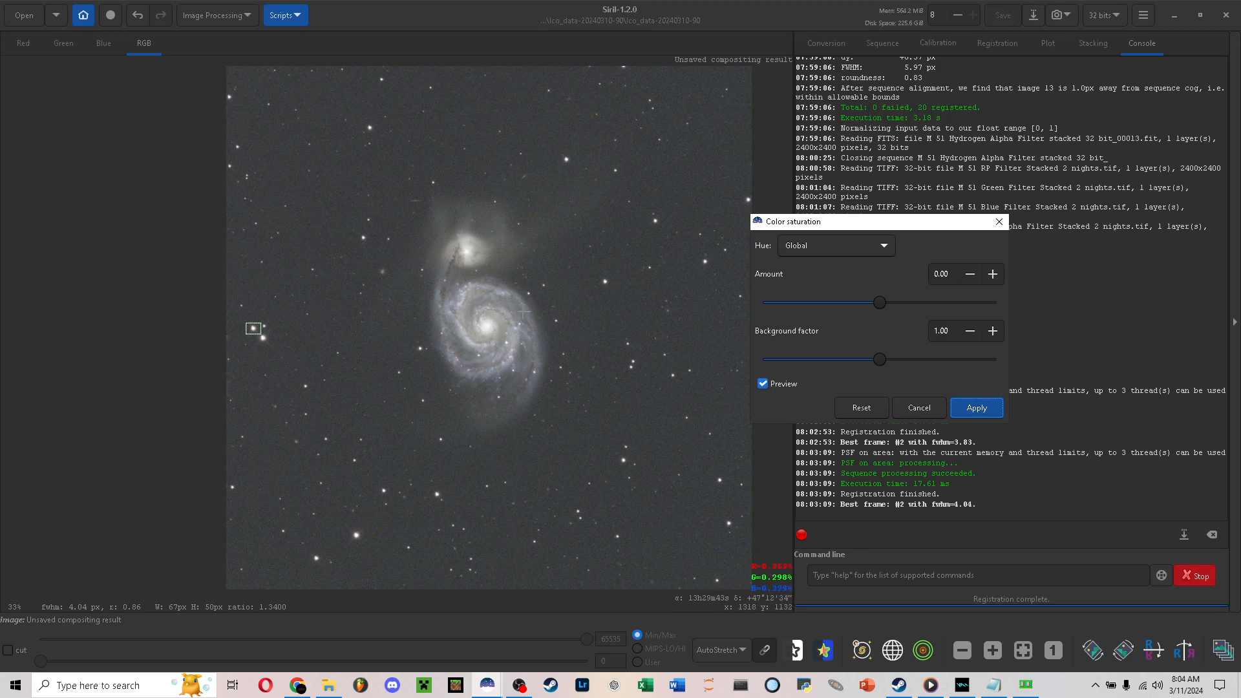
{"action": "left_click_drag", "start_coordinate": [874, 359], "coordinate": [995, 359]}
{"action": "left_click", "coordinate": [863, 246]}
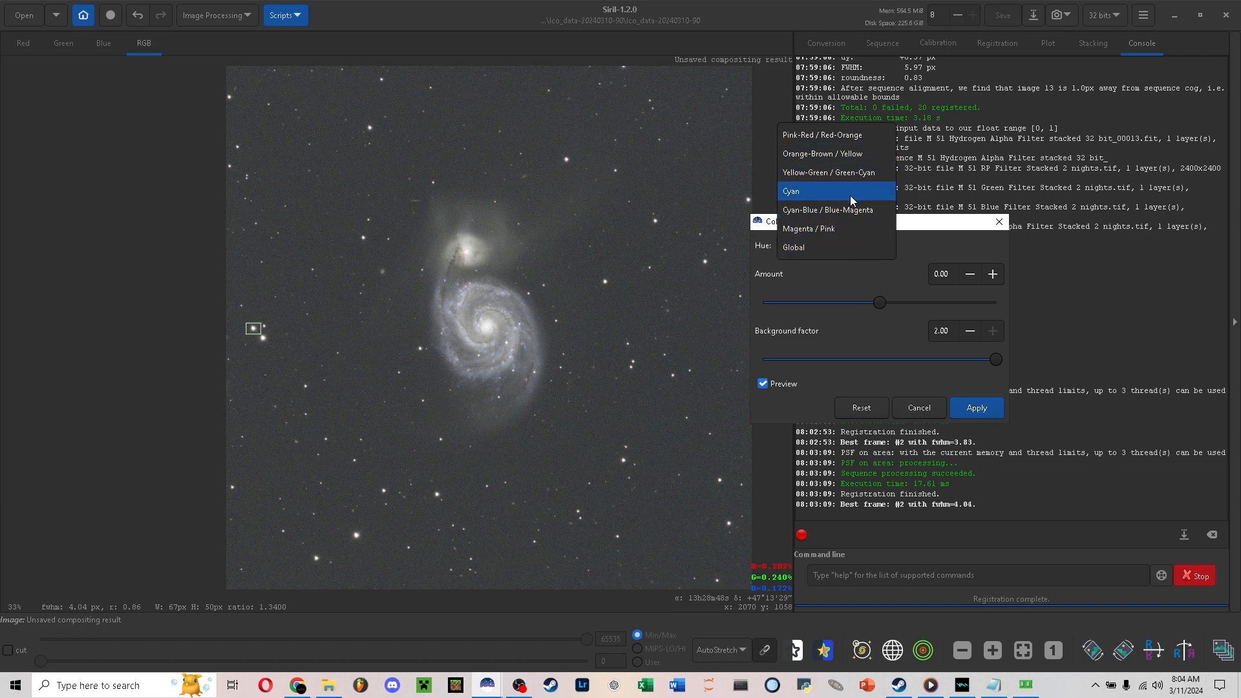
{"action": "left_click", "coordinate": [808, 247]}
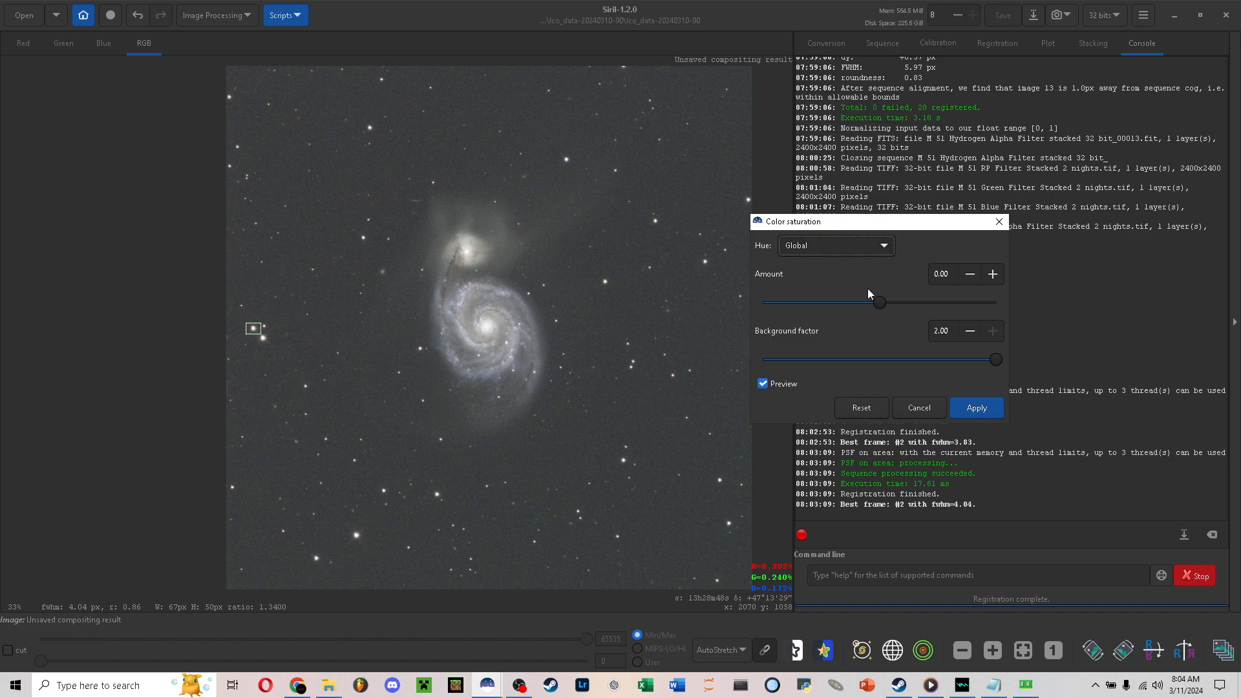
{"action": "left_click_drag", "start_coordinate": [876, 301], "coordinate": [947, 305]}
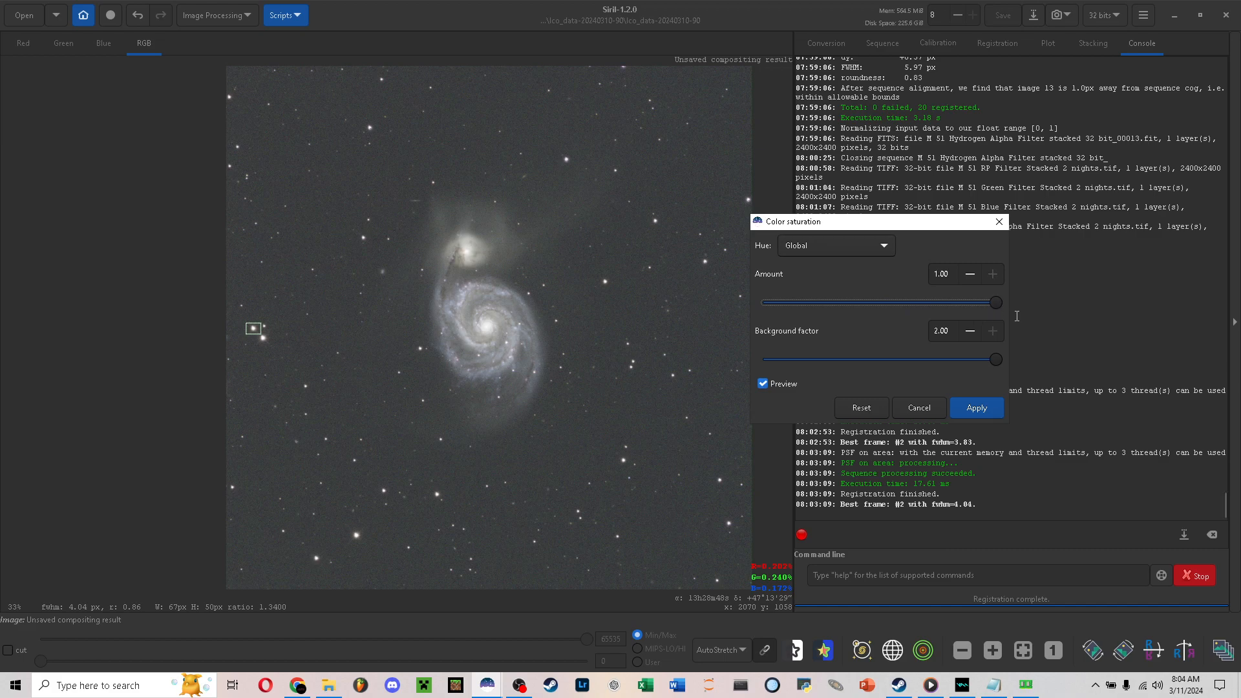
Set the background factor to 0.00 and the Global saturation amount to 0.90, and apply it to the composite
{"action": "left_click_drag", "start_coordinate": [995, 360], "coordinate": [695, 339]}
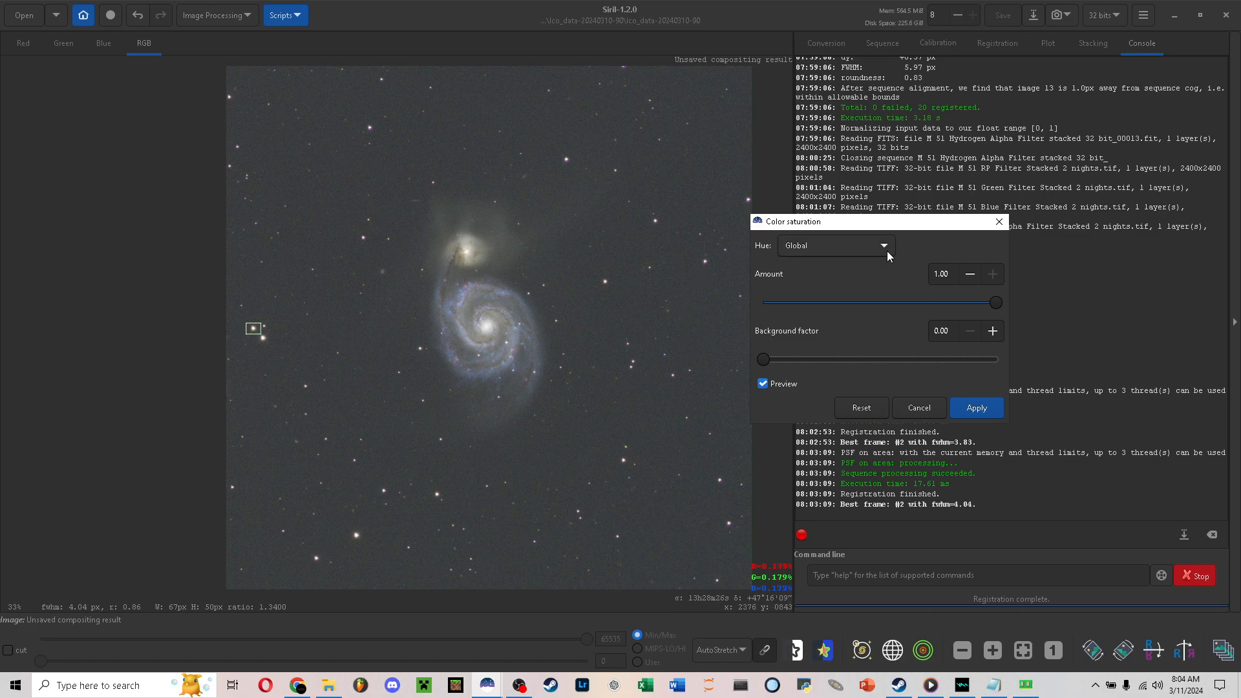
{"action": "left_click_drag", "start_coordinate": [995, 303], "coordinate": [988, 308]}
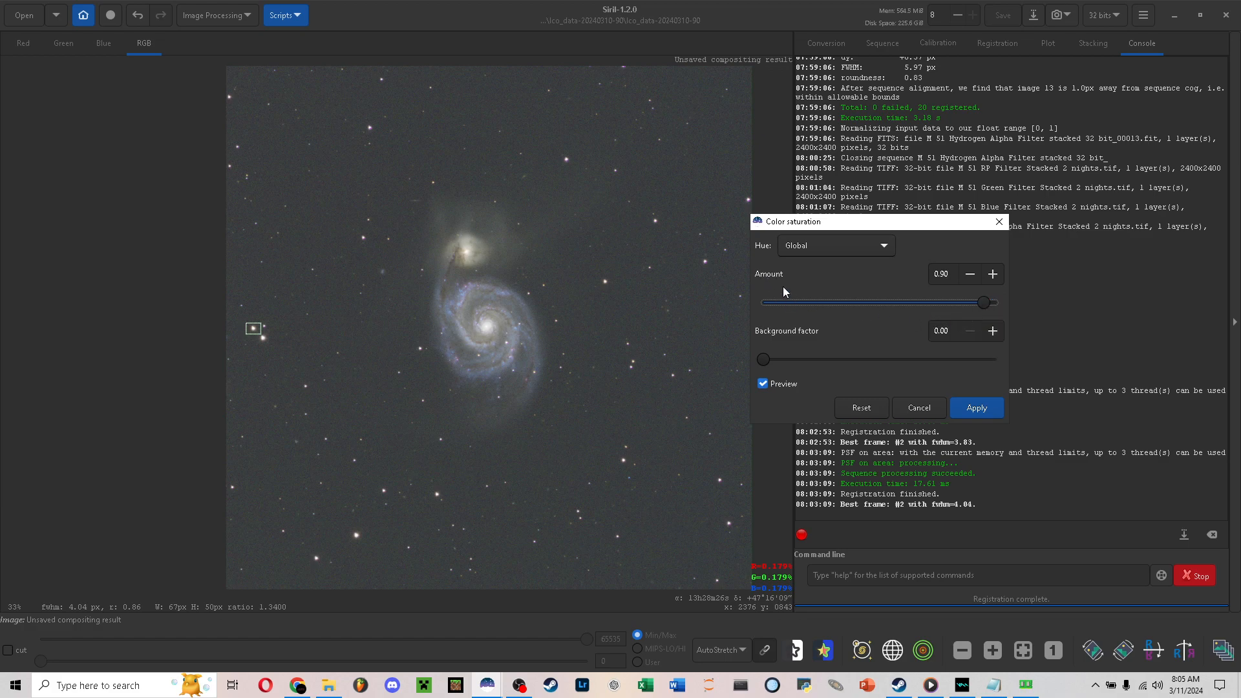
{"action": "left_click", "coordinate": [976, 407]}
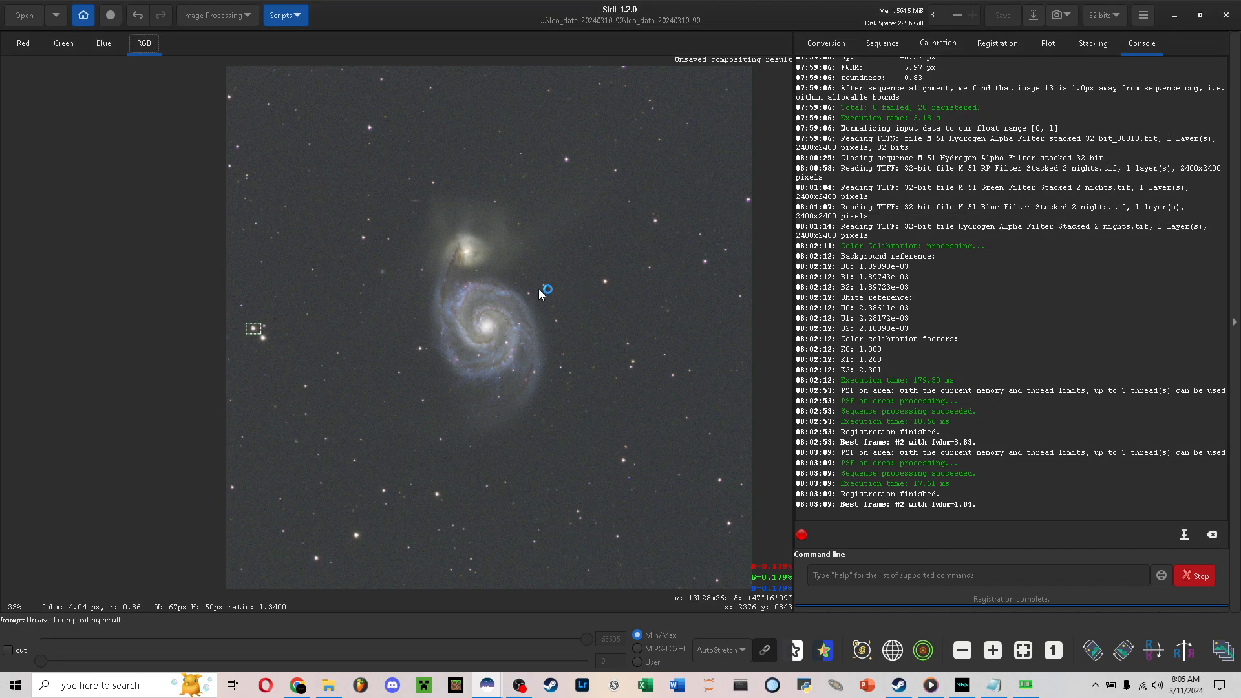
Apply an automatic Histogram Transformation stretch to the composite and switch the display mode from AutoStretch to Linear
{"action": "scroll", "coordinate": [504, 286], "scroll_direction": "up", "scroll_amount": 2}
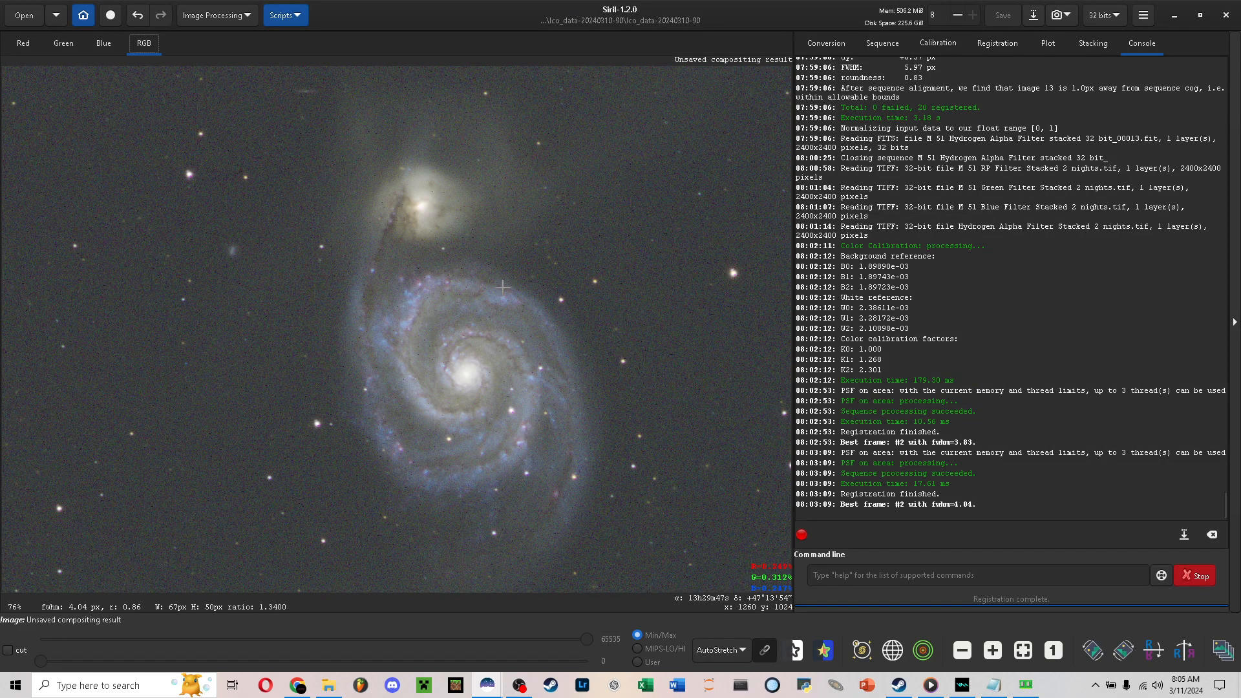
{"action": "scroll", "coordinate": [511, 287], "scroll_direction": "down", "scroll_amount": 2}
{"action": "left_click_drag", "start_coordinate": [532, 288], "coordinate": [497, 303]}
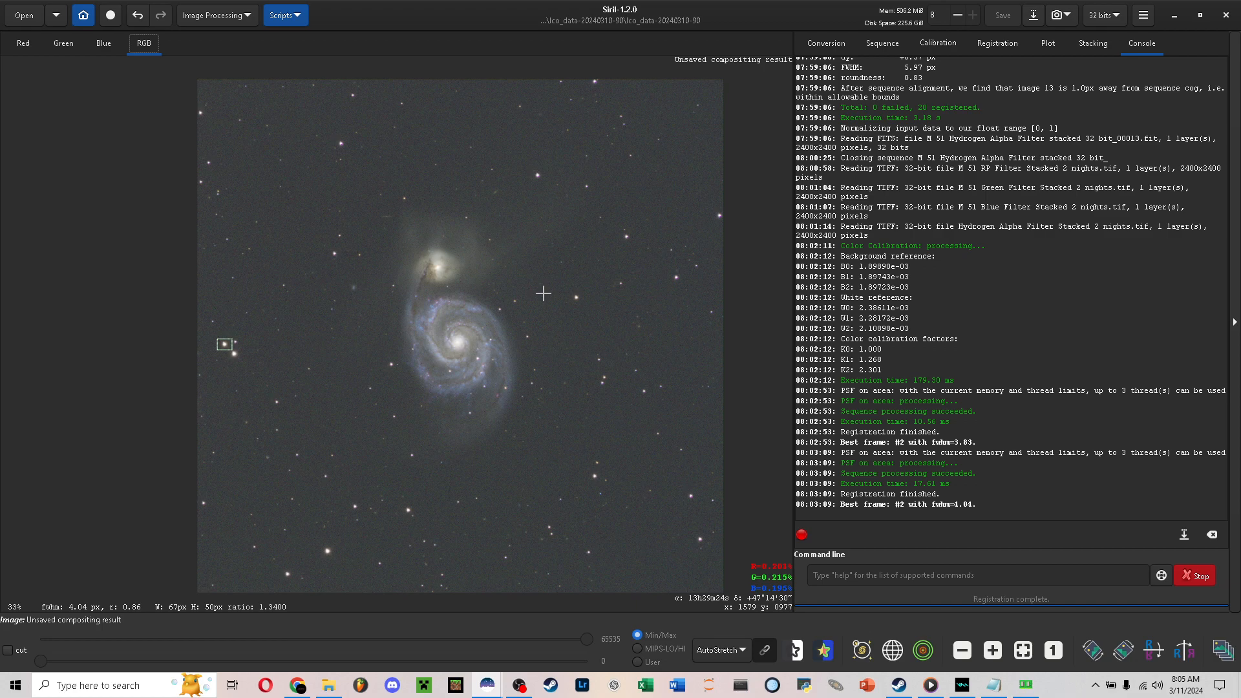
{"action": "left_click_drag", "start_coordinate": [560, 276], "coordinate": [554, 276]}
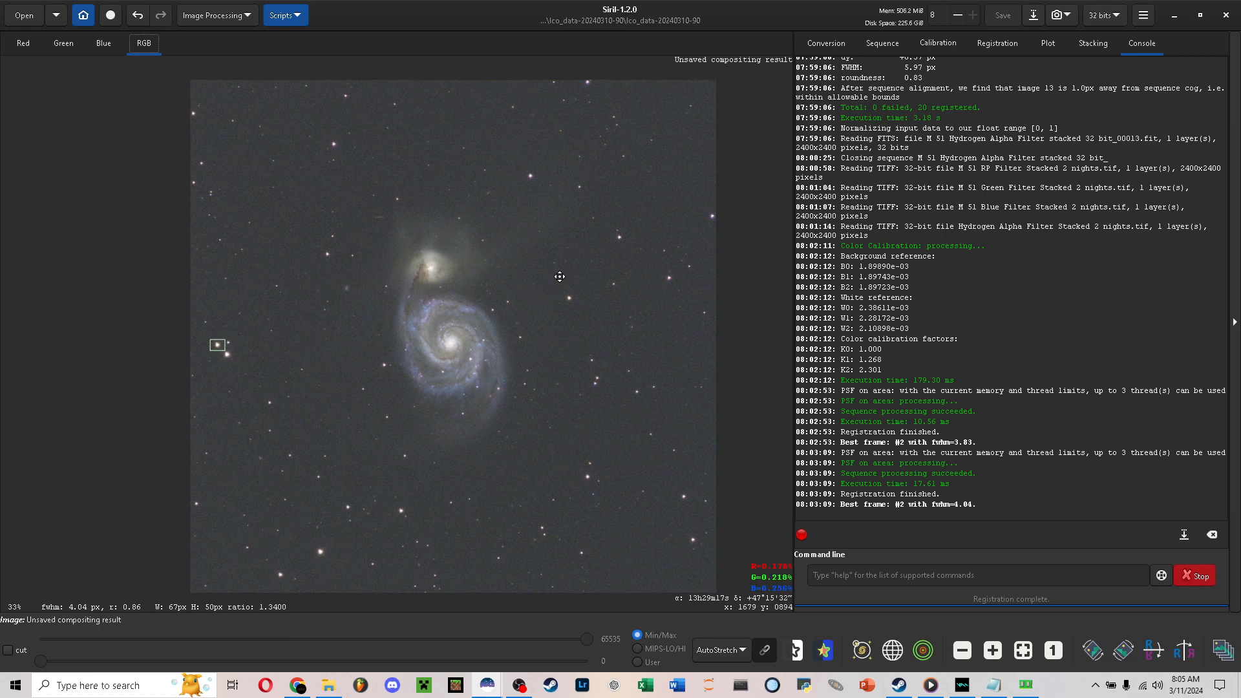
{"action": "left_click", "coordinate": [229, 21]}
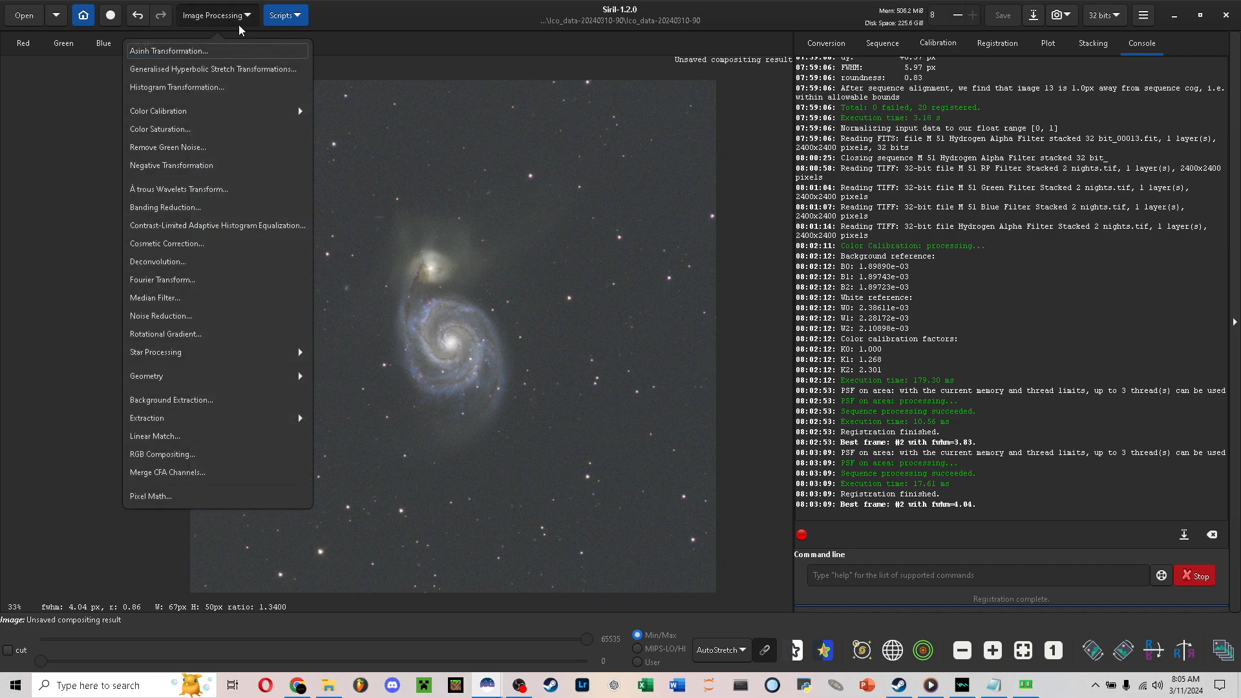
{"action": "left_click", "coordinate": [223, 88]}
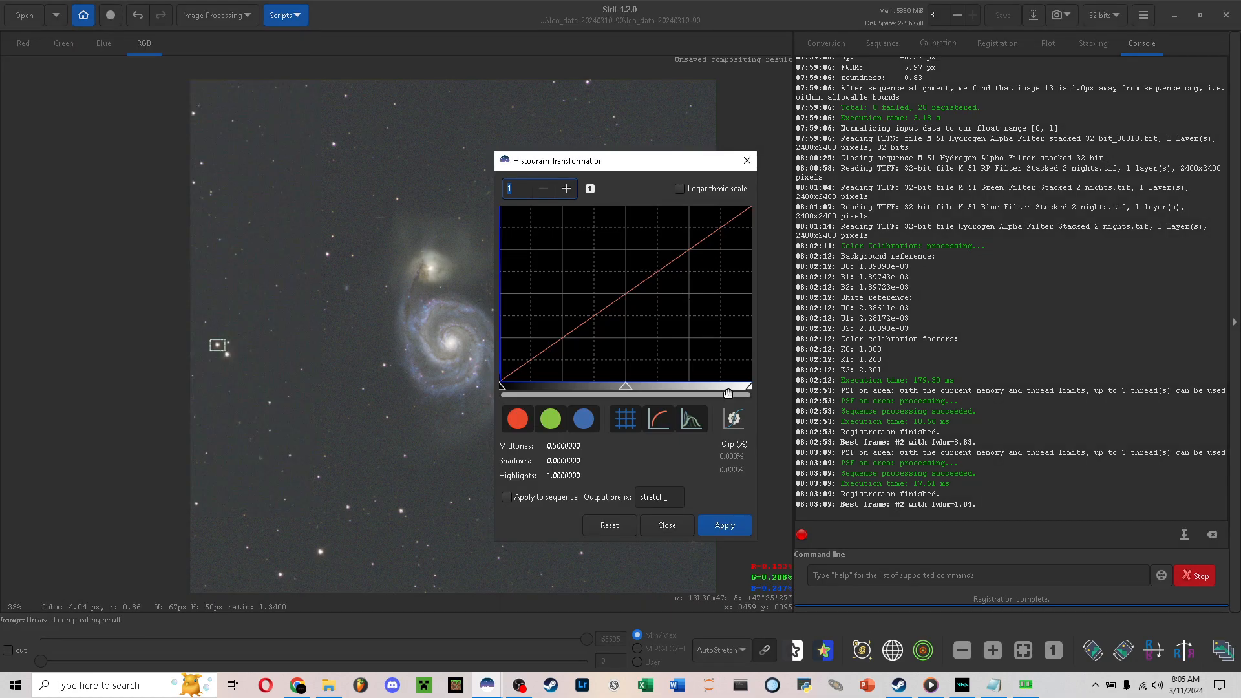
{"action": "left_click", "coordinate": [734, 421]}
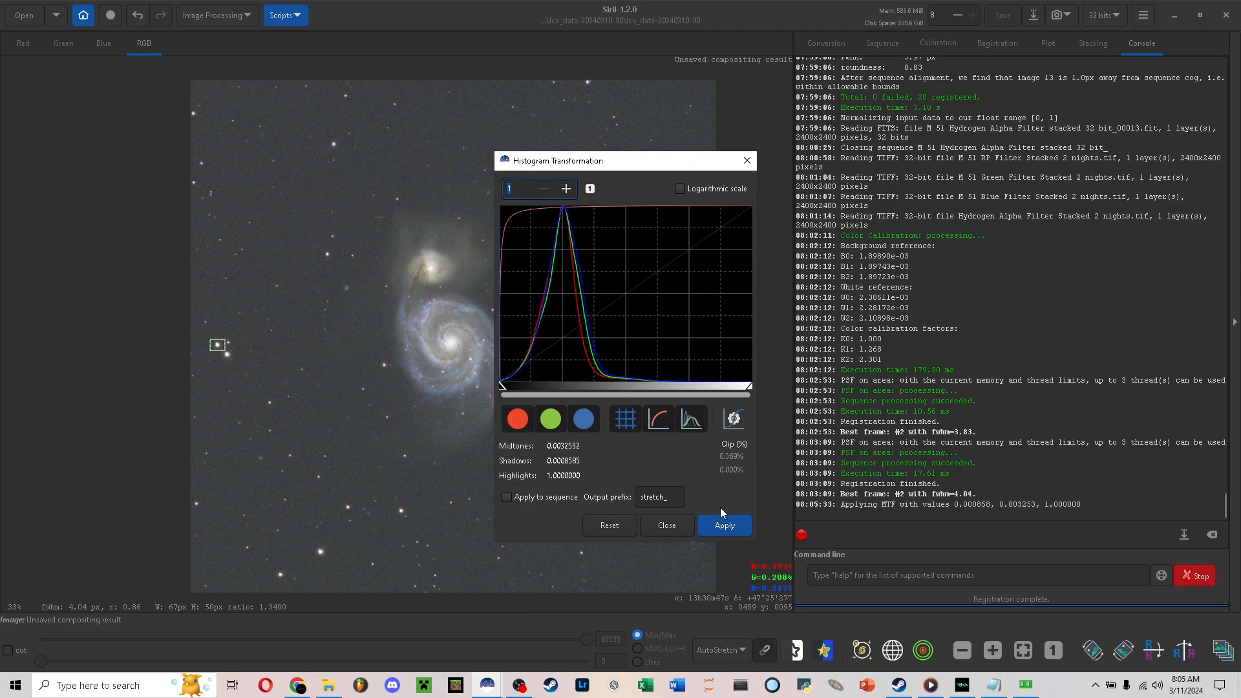
{"action": "left_click", "coordinate": [722, 529]}
{"action": "left_click", "coordinate": [675, 525]}
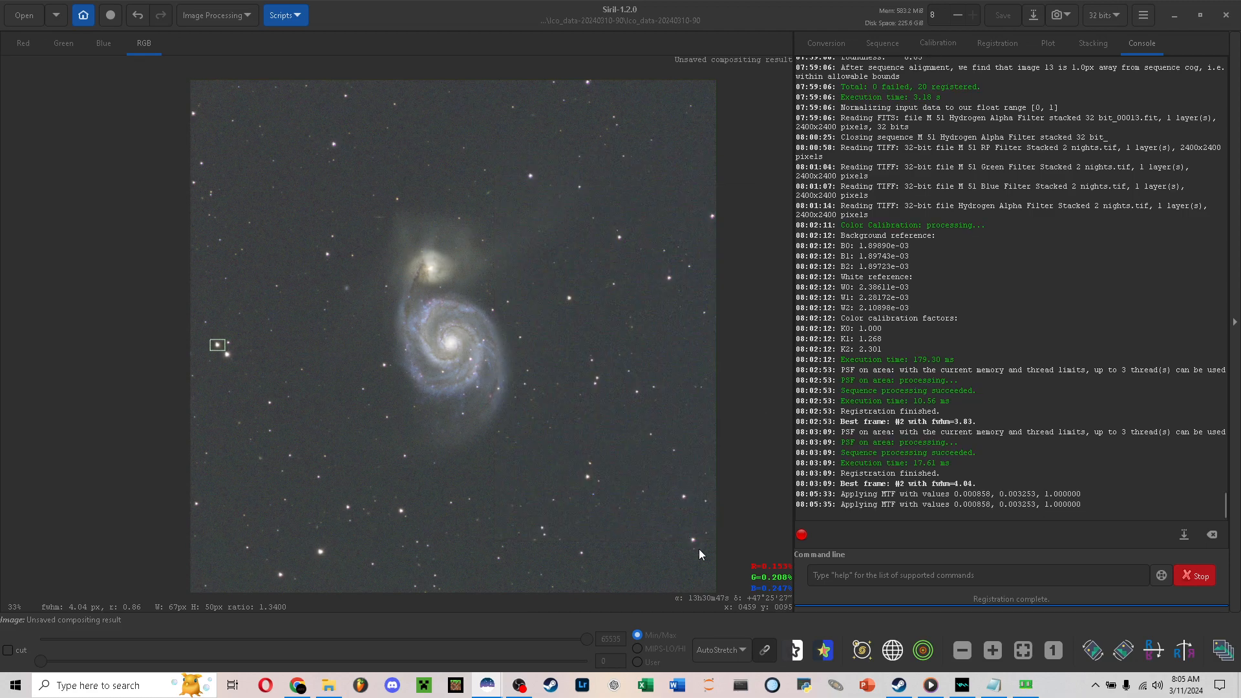
{"action": "left_click", "coordinate": [713, 655]}
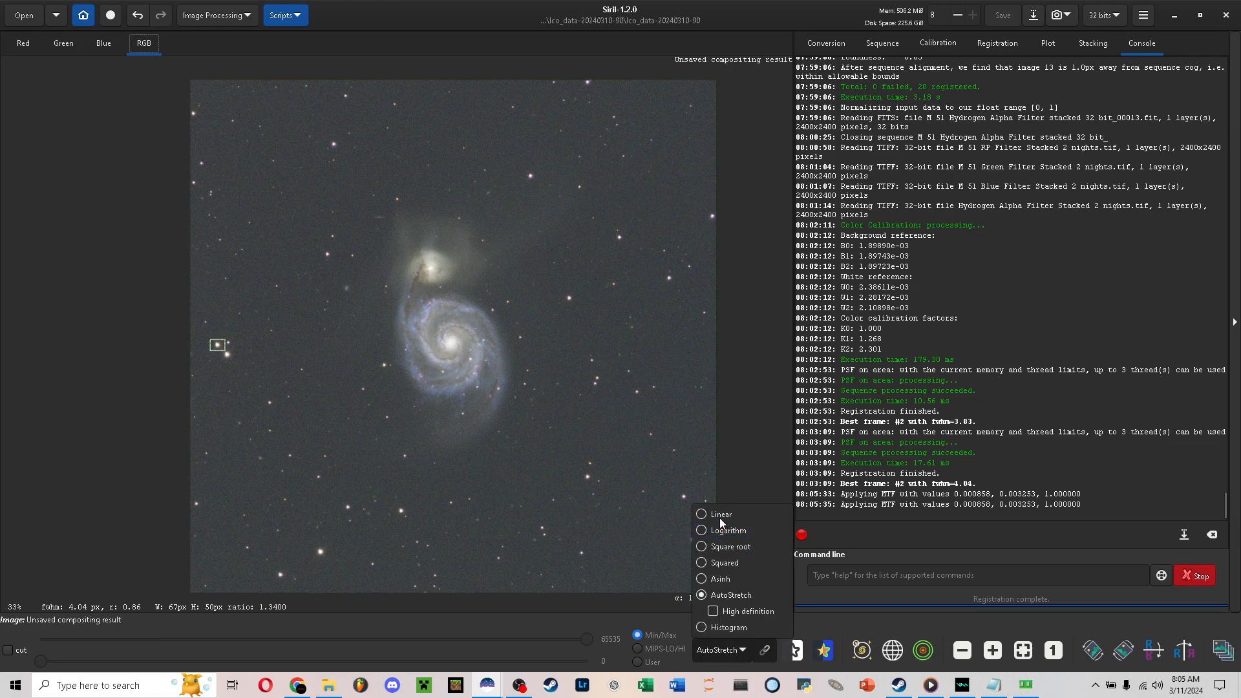
{"action": "left_click", "coordinate": [719, 518]}
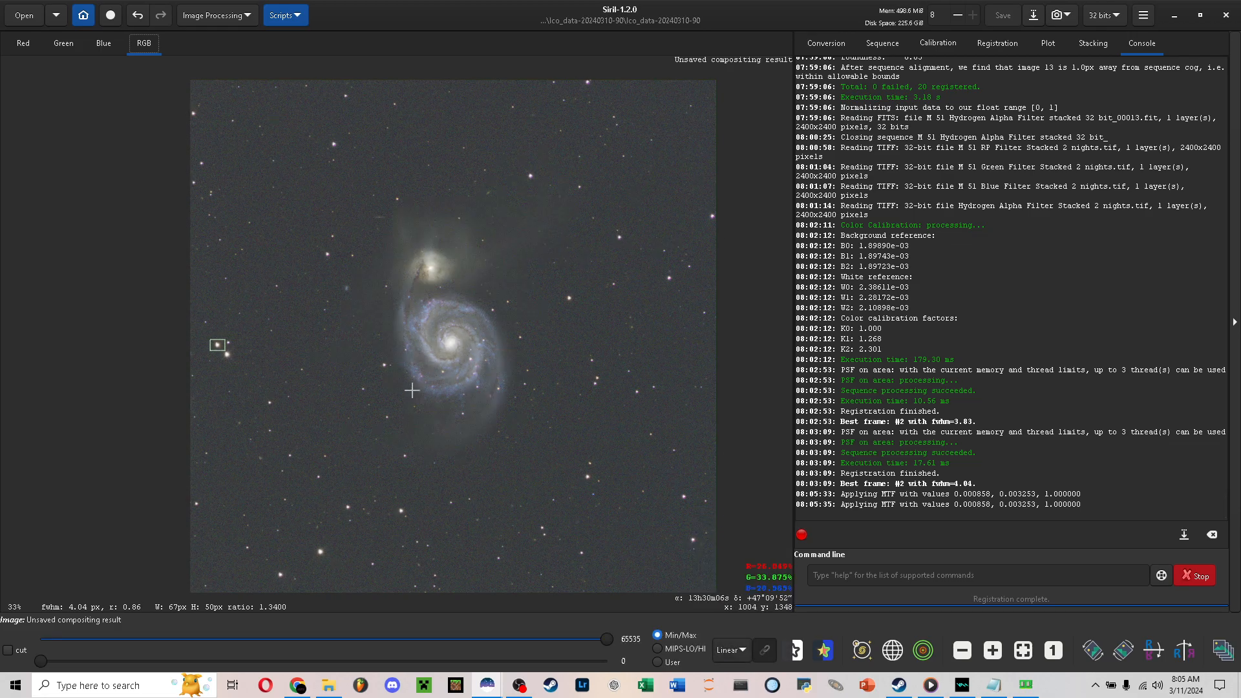
Open the Asinh Transformation for the stretched composite and try a black point of 0.20
{"action": "left_click", "coordinate": [249, 14]}
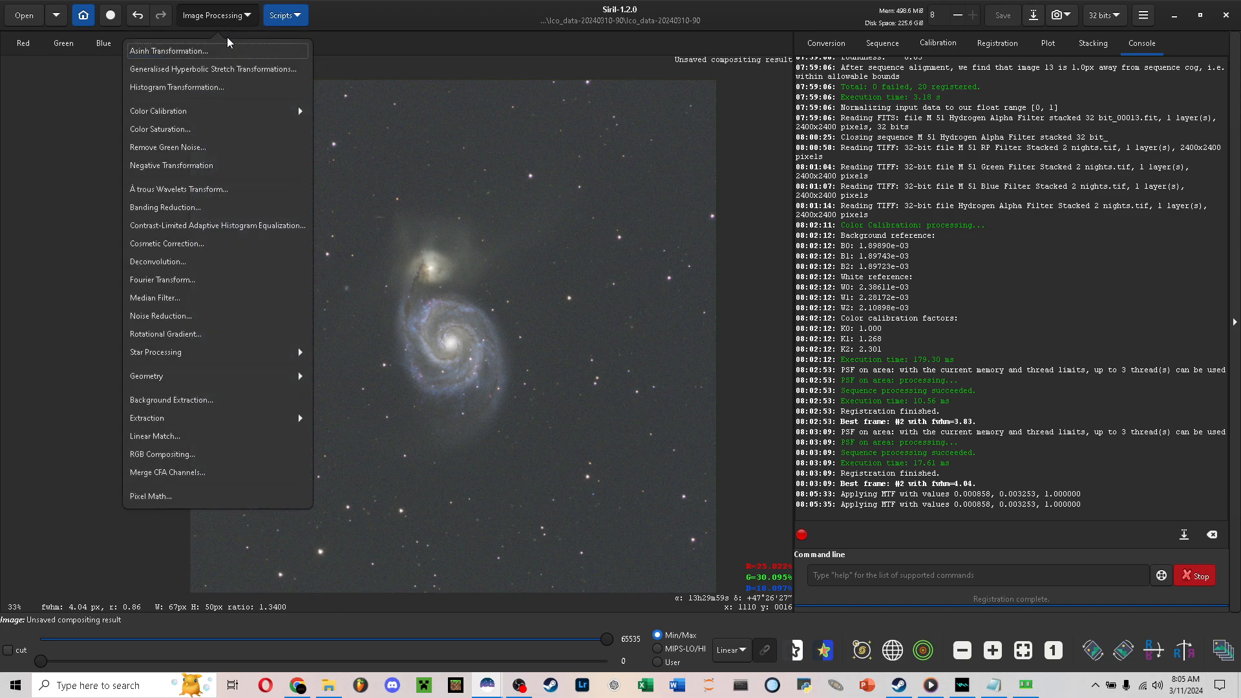
{"action": "left_click", "coordinate": [172, 51]}
{"action": "left_click_drag", "start_coordinate": [564, 256], "coordinate": [776, 231]}
{"action": "left_click_drag", "start_coordinate": [723, 332], "coordinate": [790, 327]}
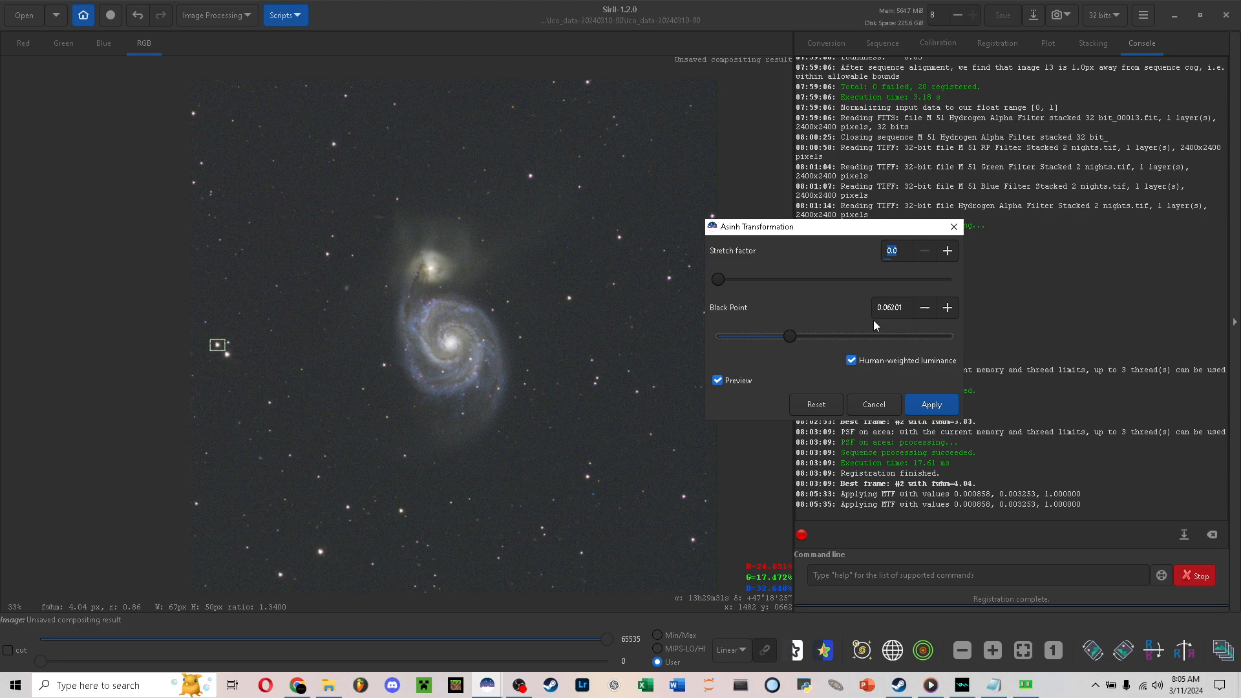
{"action": "double_click", "coordinate": [891, 307]}
{"action": "type", "text": "0.2"}
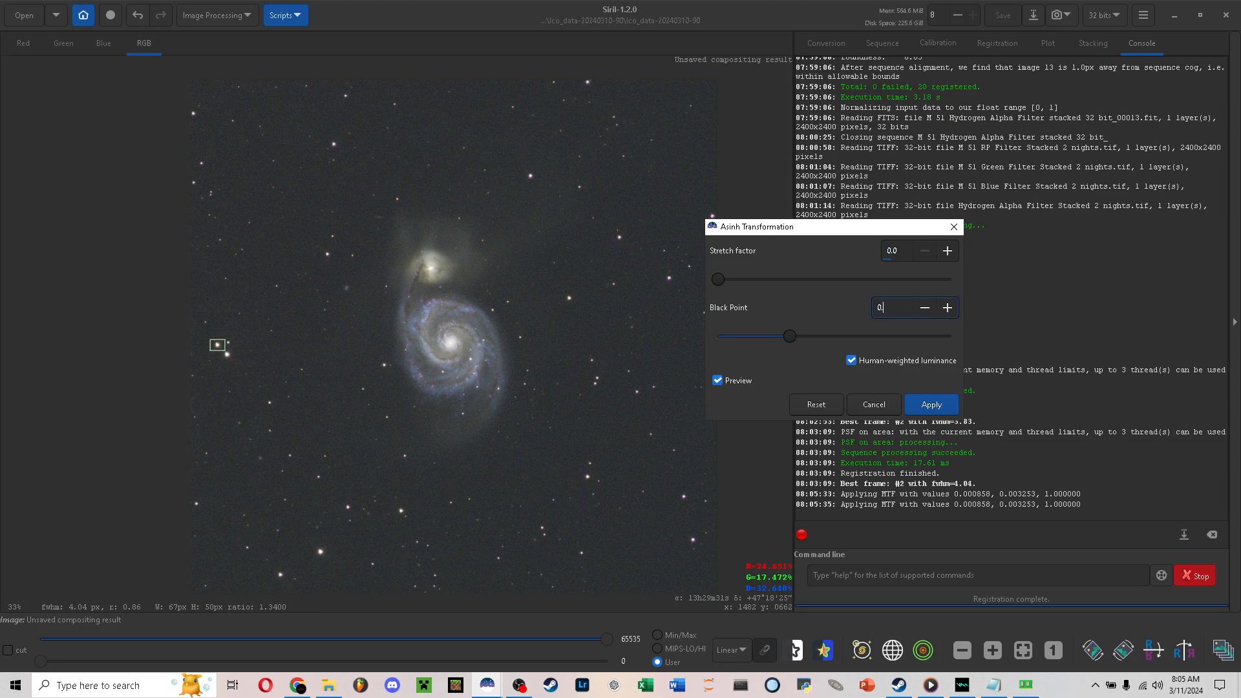
{"action": "key", "text": "Return"}
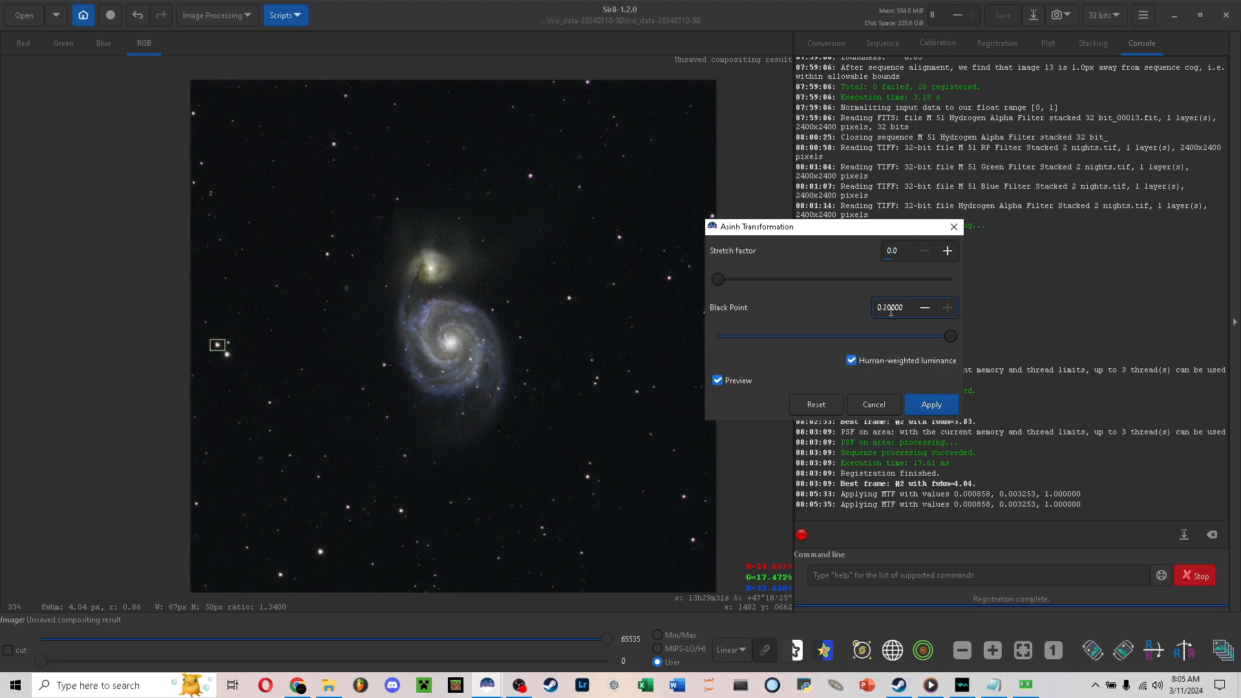
Set the Asinh black point to 0.10 and apply the transformation to darken the background
{"action": "double_click", "coordinate": [891, 307]}
{"action": "type", "text": "0.1"}
{"action": "key", "text": "Return"}
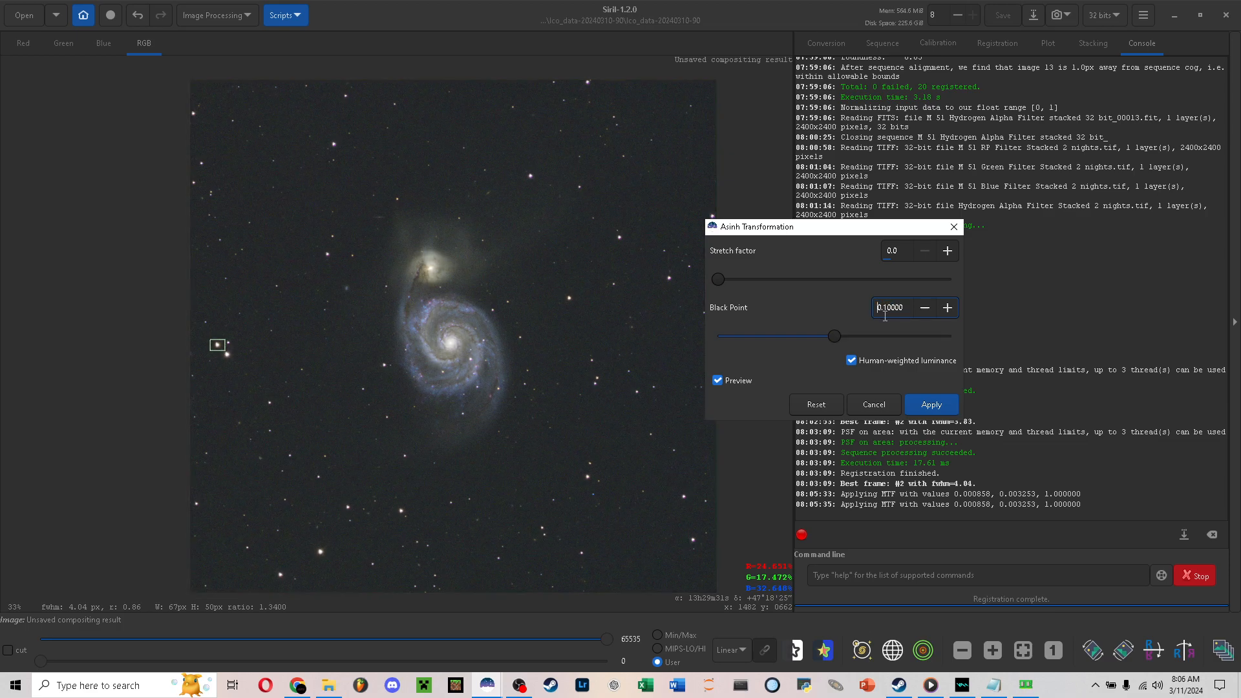
{"action": "left_click", "coordinate": [929, 405]}
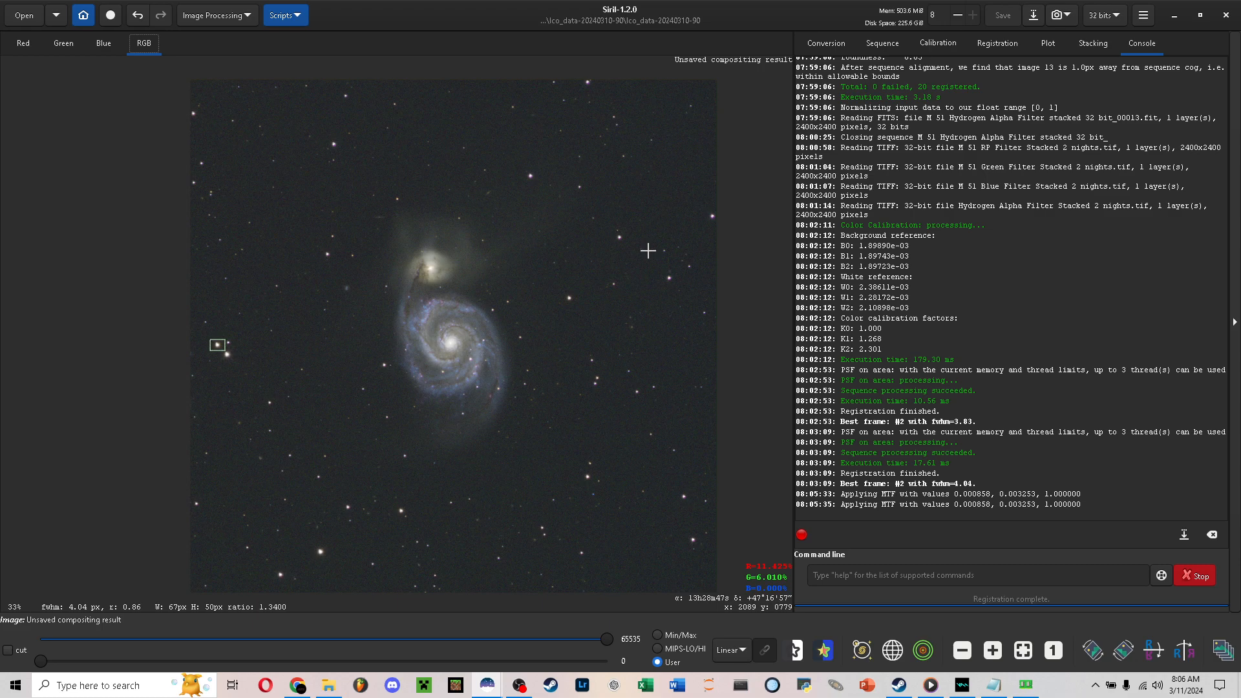
Select the entire composite image in place of the small selection around the star
{"action": "scroll", "coordinate": [626, 269], "scroll_direction": "down", "scroll_amount": 2}
{"action": "scroll", "coordinate": [626, 269], "scroll_direction": "up", "scroll_amount": 2}
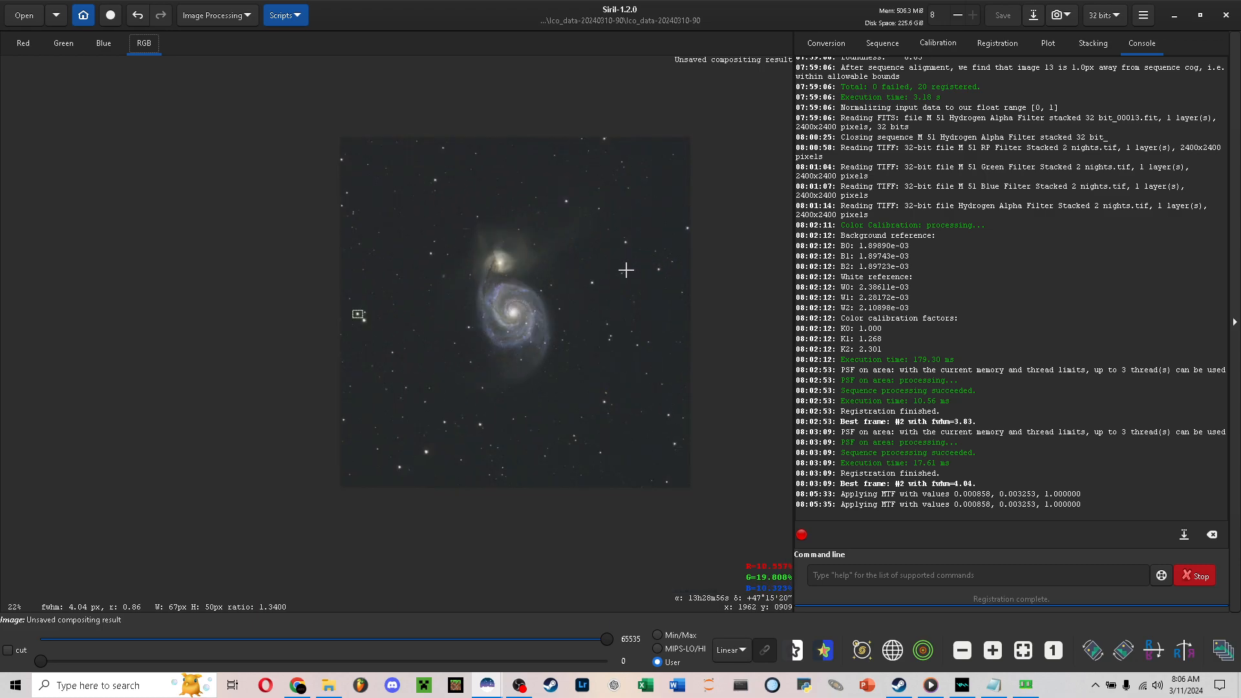
{"action": "left_click_drag", "start_coordinate": [626, 269], "coordinate": [614, 267]}
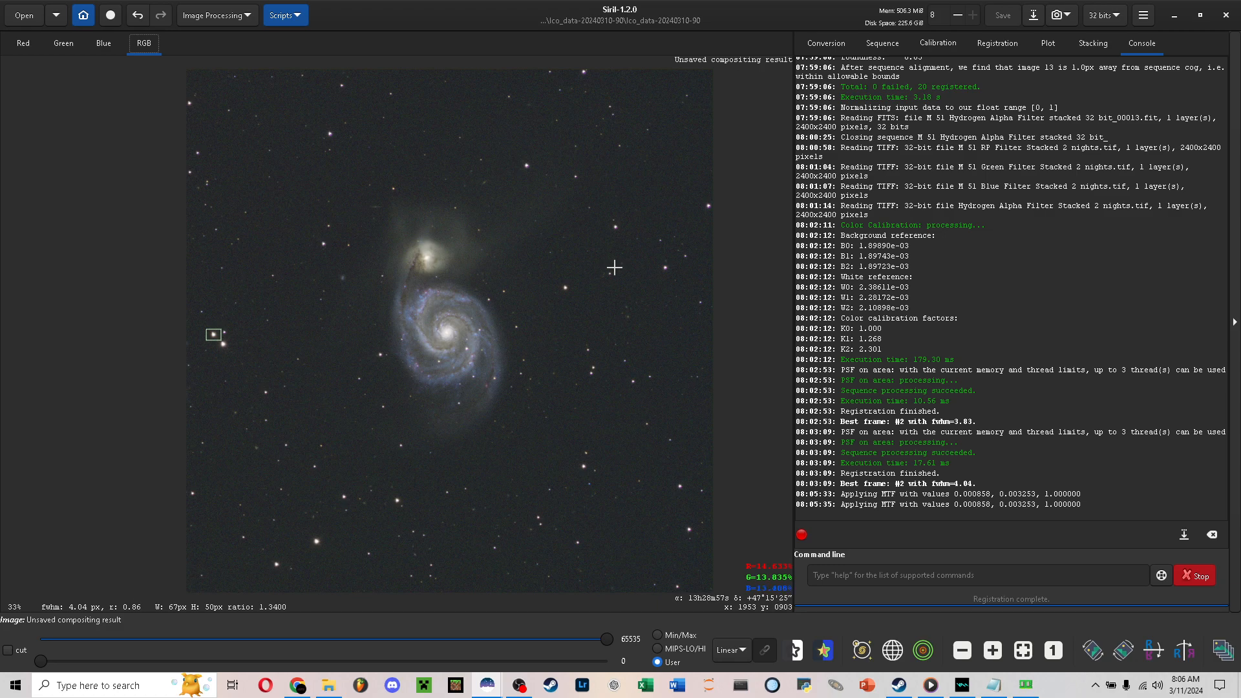
{"action": "right_click", "coordinate": [588, 241]}
{"action": "mouse_move", "coordinate": [640, 418]}
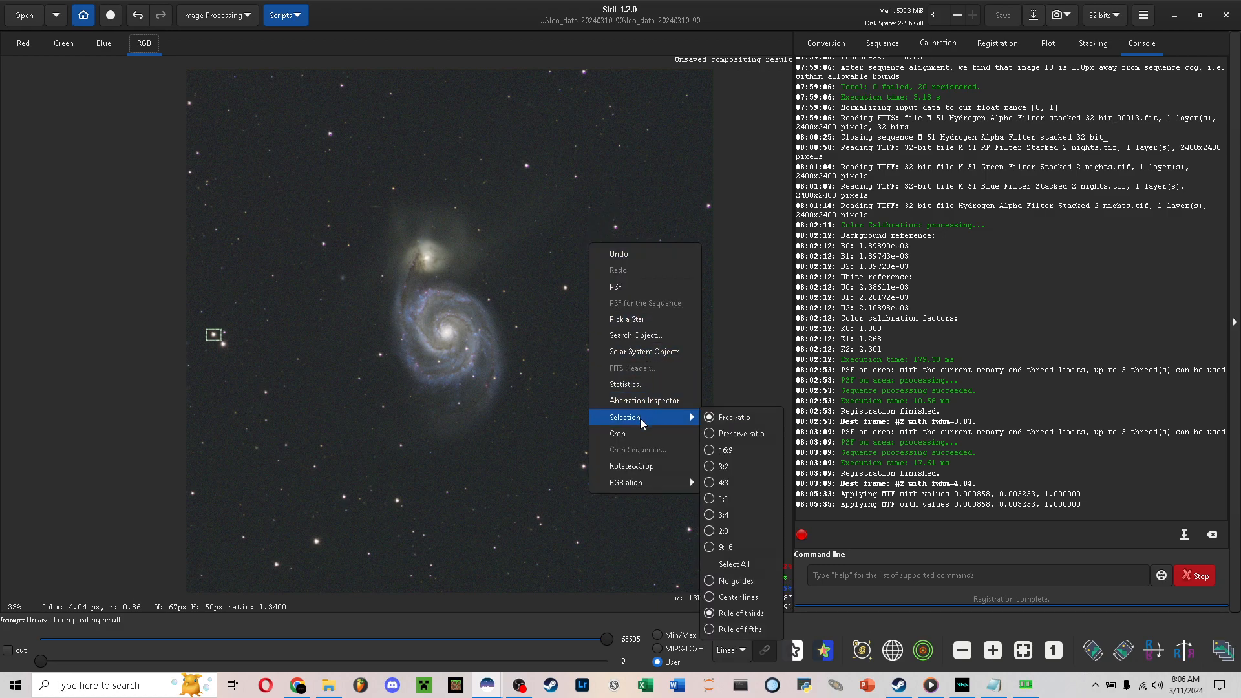
{"action": "left_click", "coordinate": [734, 564]}
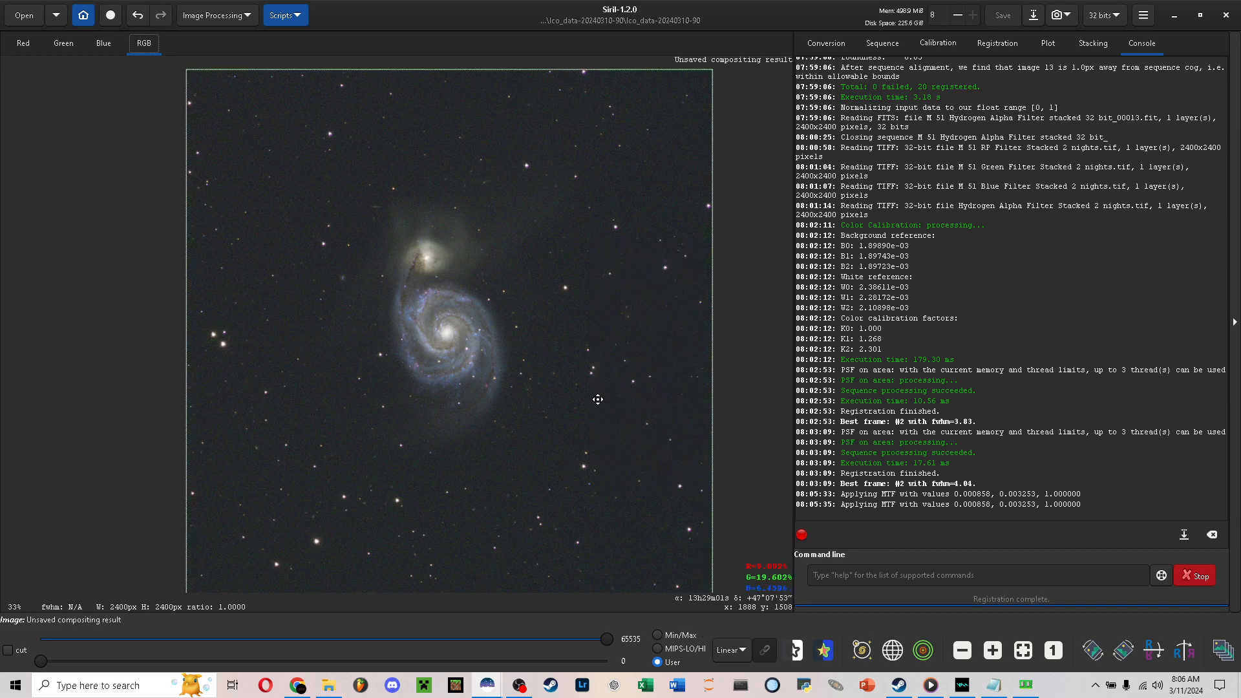
{"action": "scroll", "coordinate": [593, 399], "scroll_direction": "down", "scroll_amount": 1}
{"action": "scroll", "coordinate": [594, 400], "scroll_direction": "up", "scroll_amount": 1}
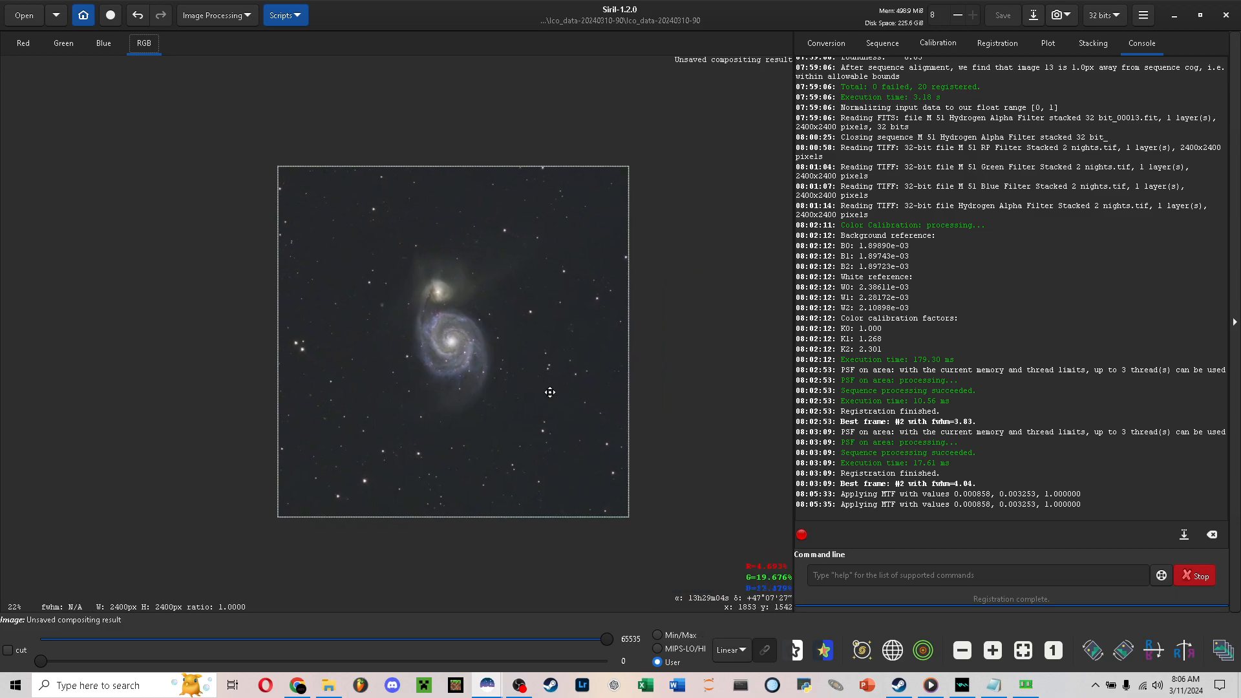
{"action": "left_click_drag", "start_coordinate": [550, 384], "coordinate": [549, 392]}
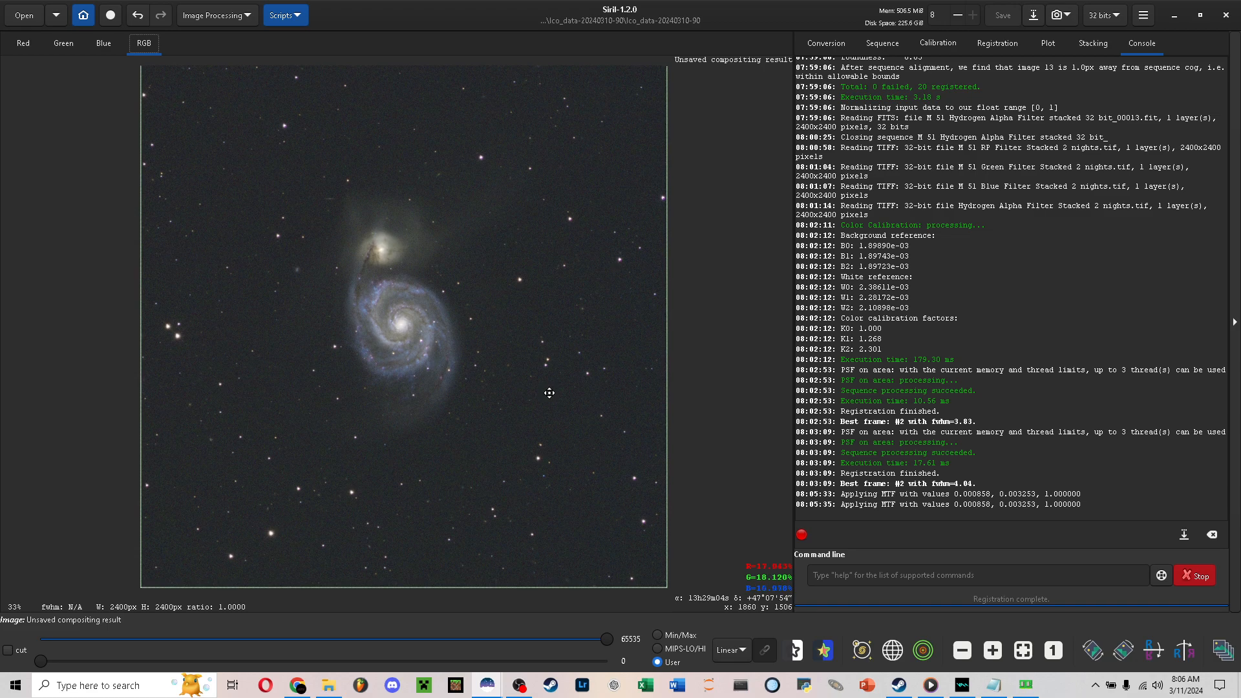